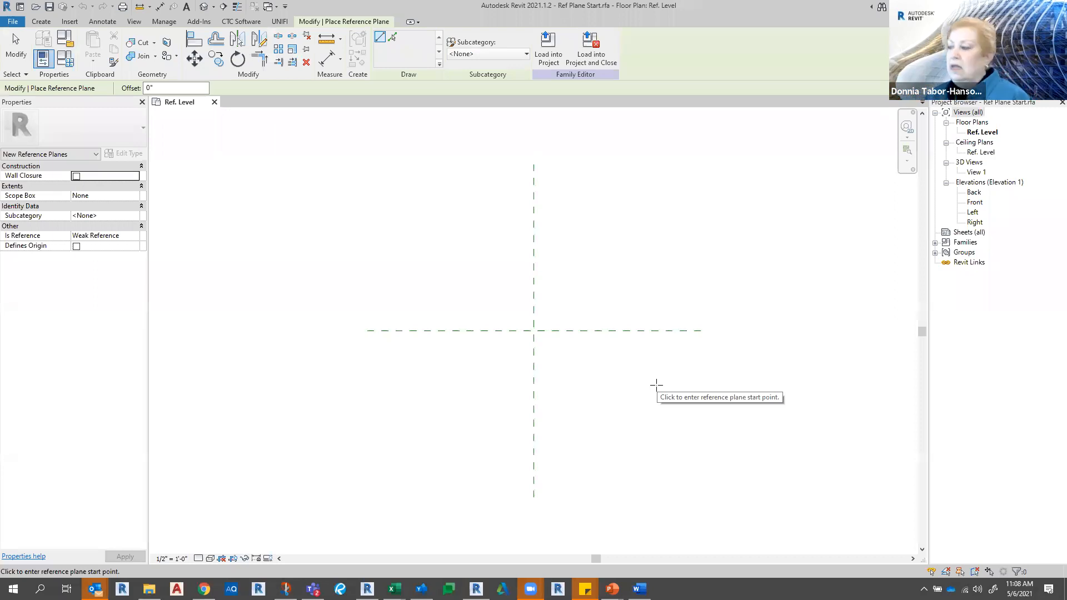
# - Draw four reference planes enclosing the centre intersection, about 27" to its right, 24" to its left, 20" behind and 19" in front
pyautogui.click(609, 396)
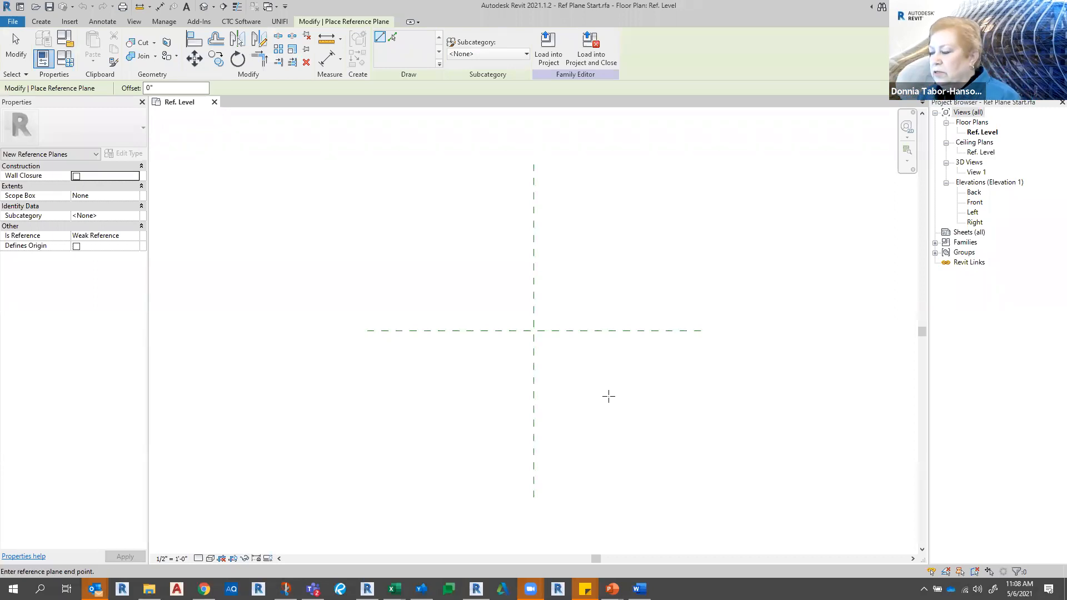
pyautogui.click(609, 270)
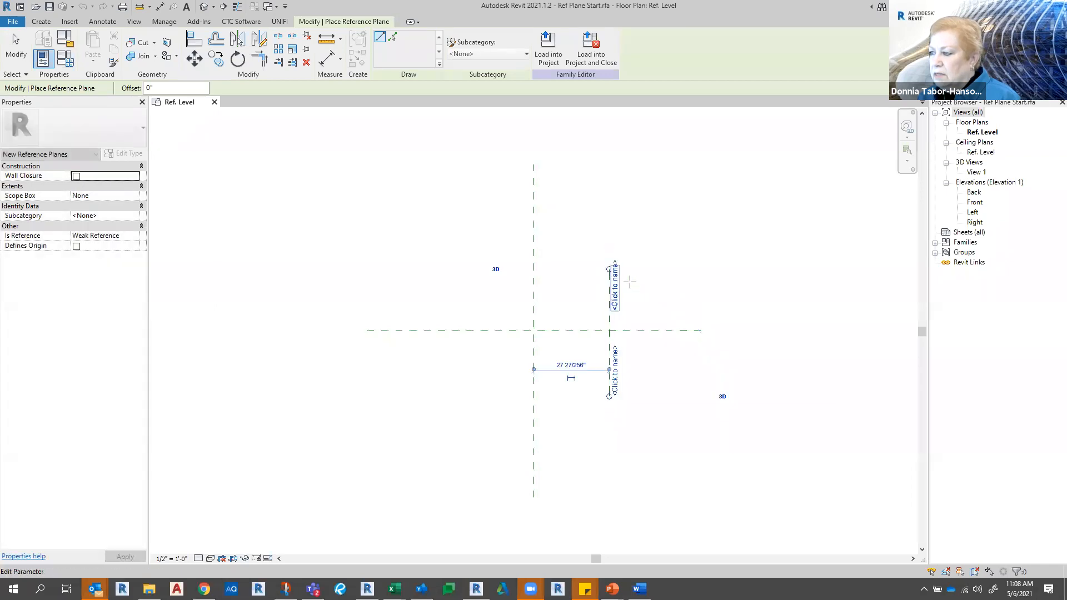
pyautogui.click(662, 276)
pyautogui.click(460, 277)
pyautogui.click(467, 263)
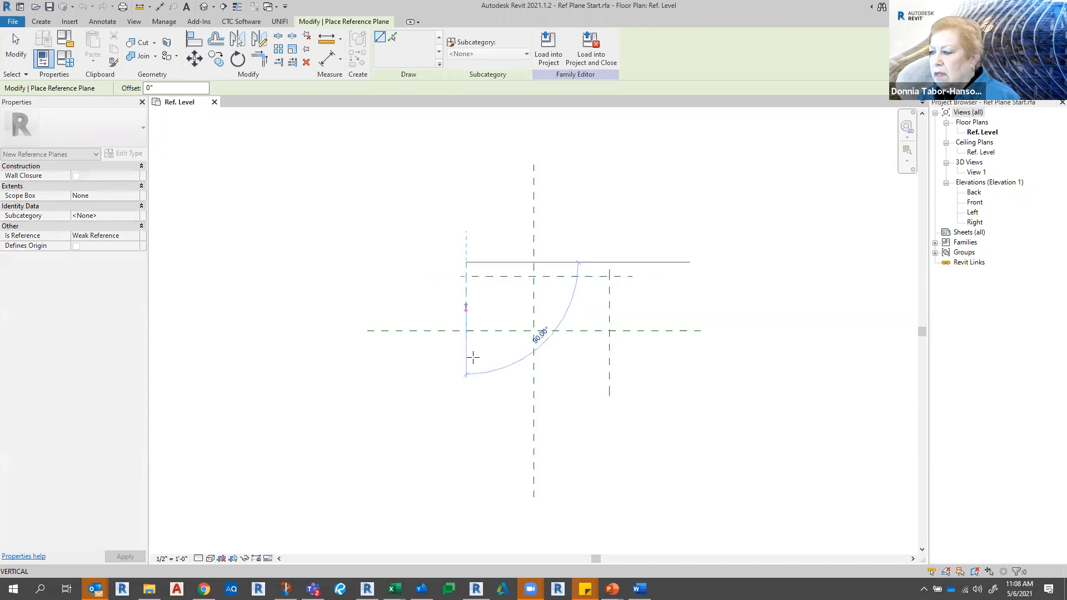
pyautogui.click(466, 395)
pyautogui.click(448, 385)
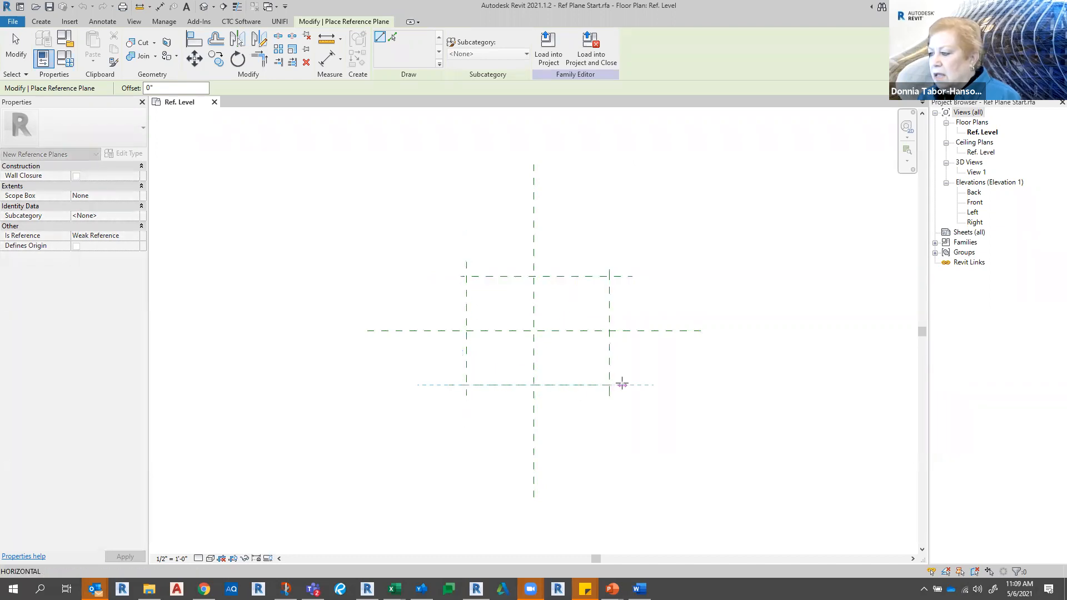
pyautogui.click(624, 385)
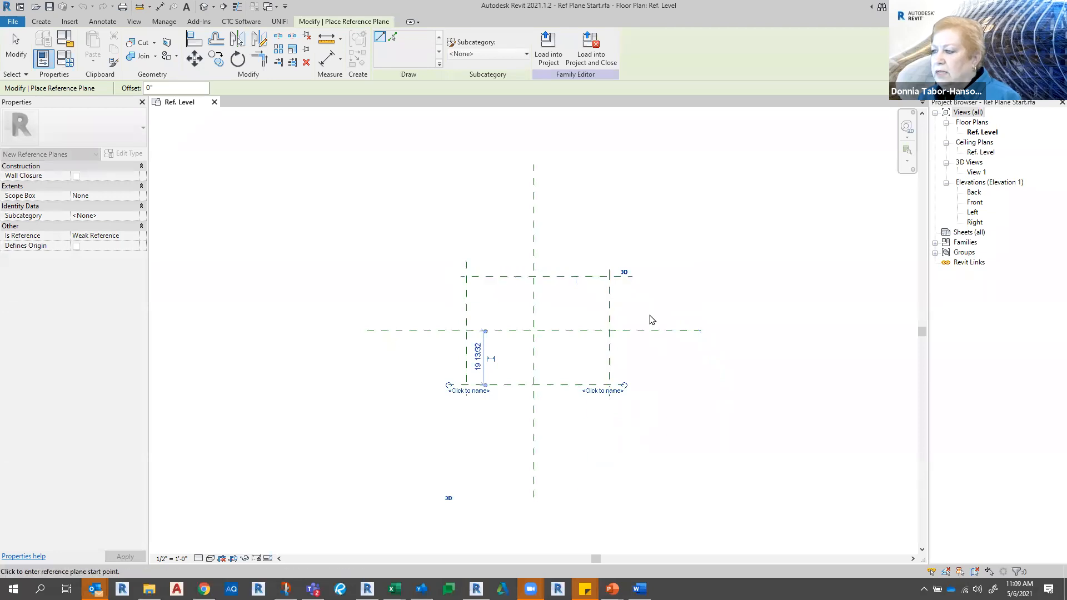
pyautogui.press('Escape')
# - Set the right-hand vertical reference plane's Is Reference property to Right and name the plane Right
pyautogui.click(609, 304)
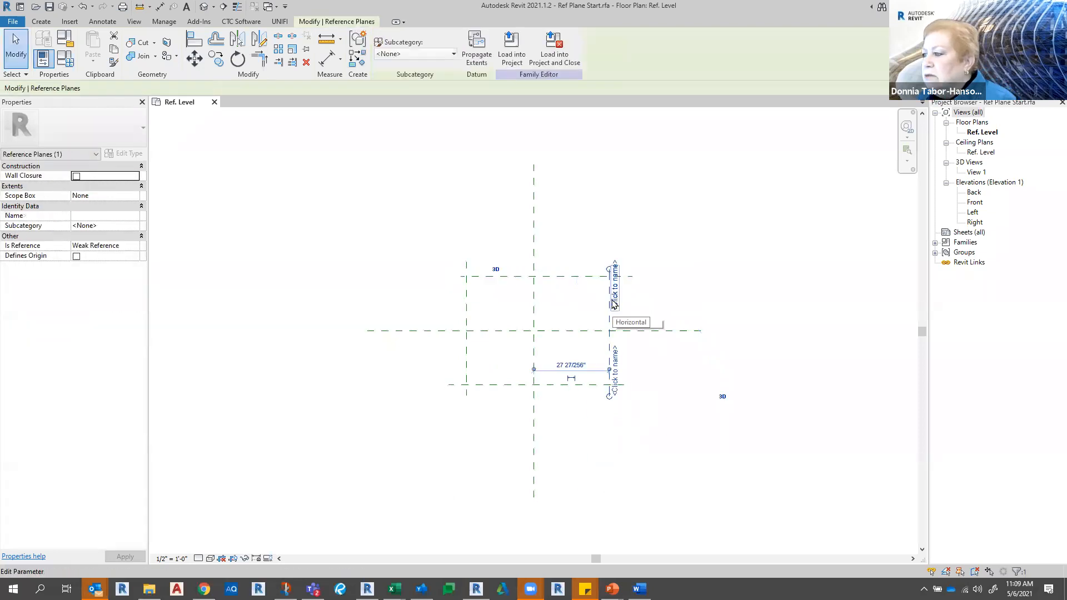
pyautogui.click(129, 247)
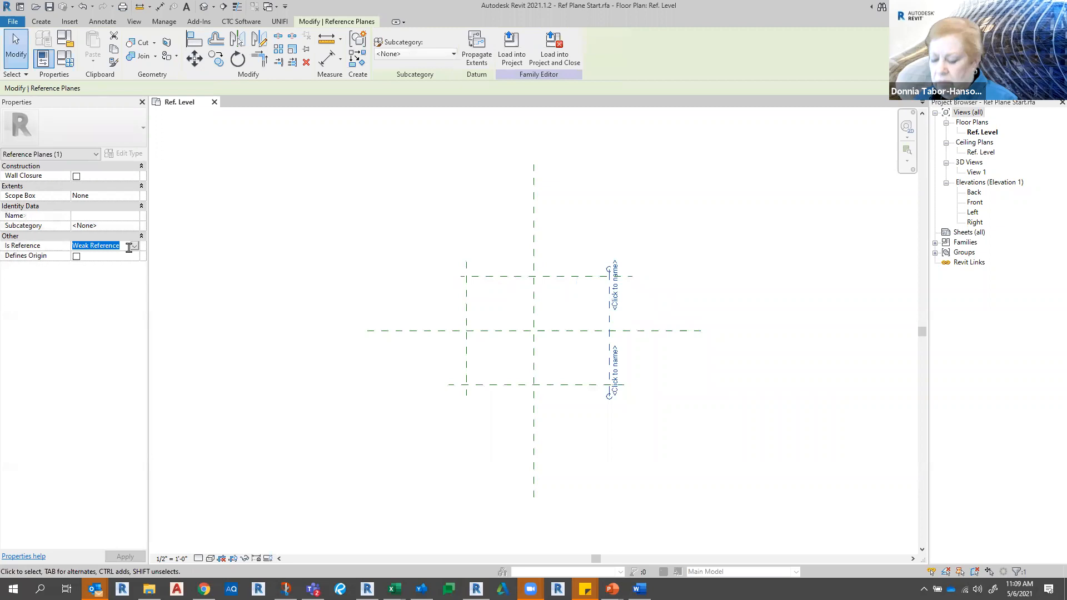
pyautogui.write('Re')
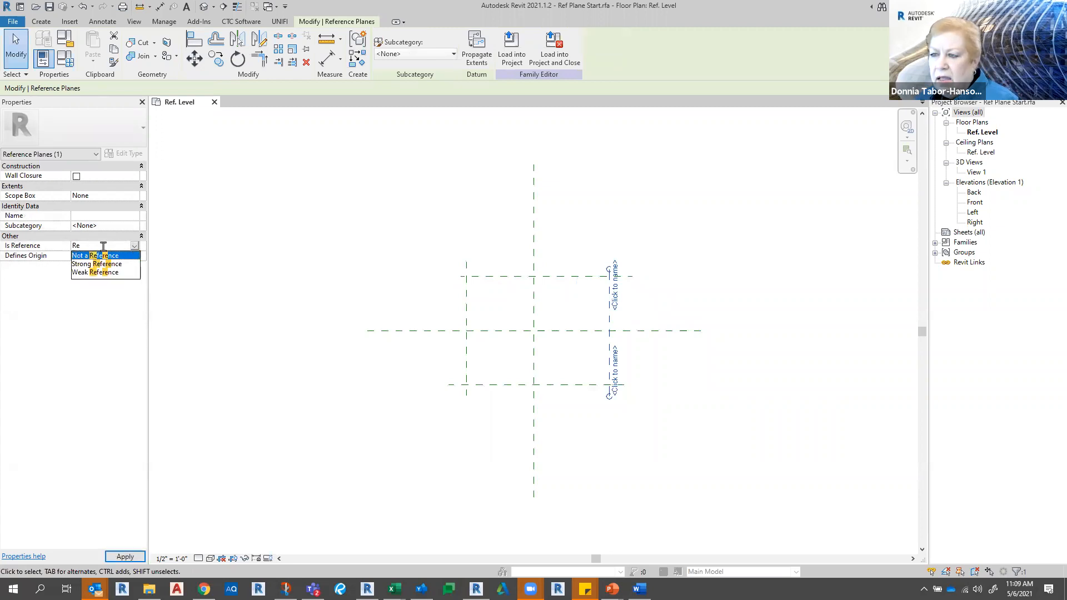
pyautogui.press('BackSpace')
pyautogui.write('ight')
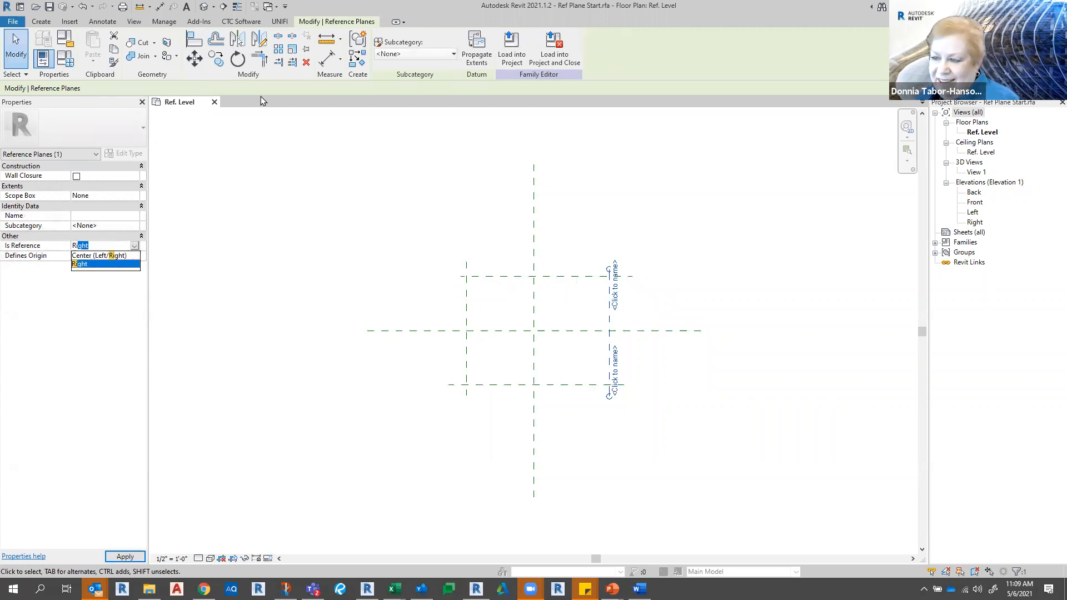
pyautogui.click(105, 265)
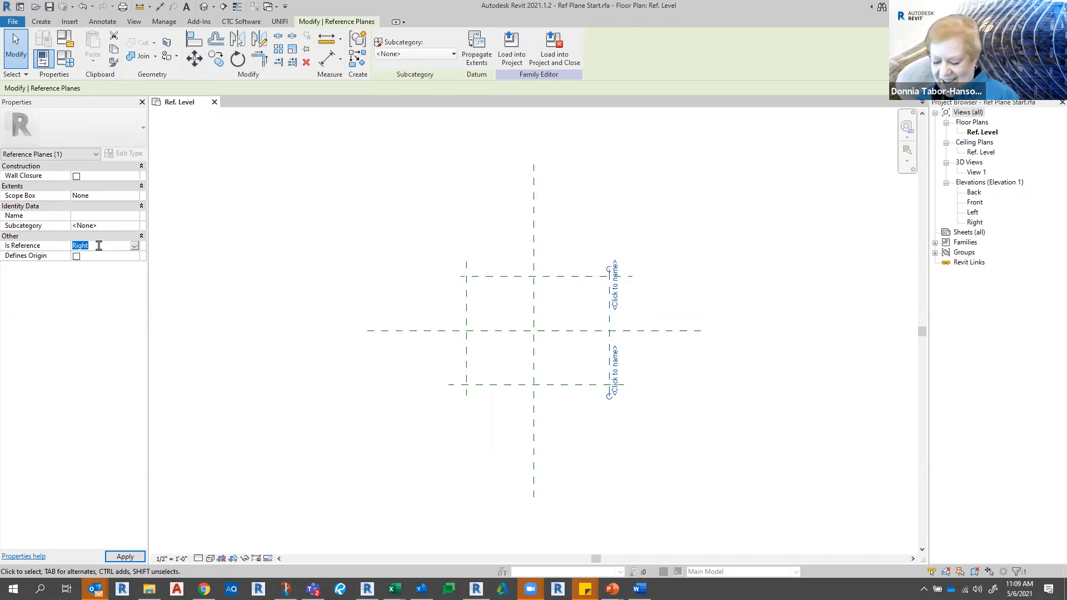
pyautogui.click(100, 217)
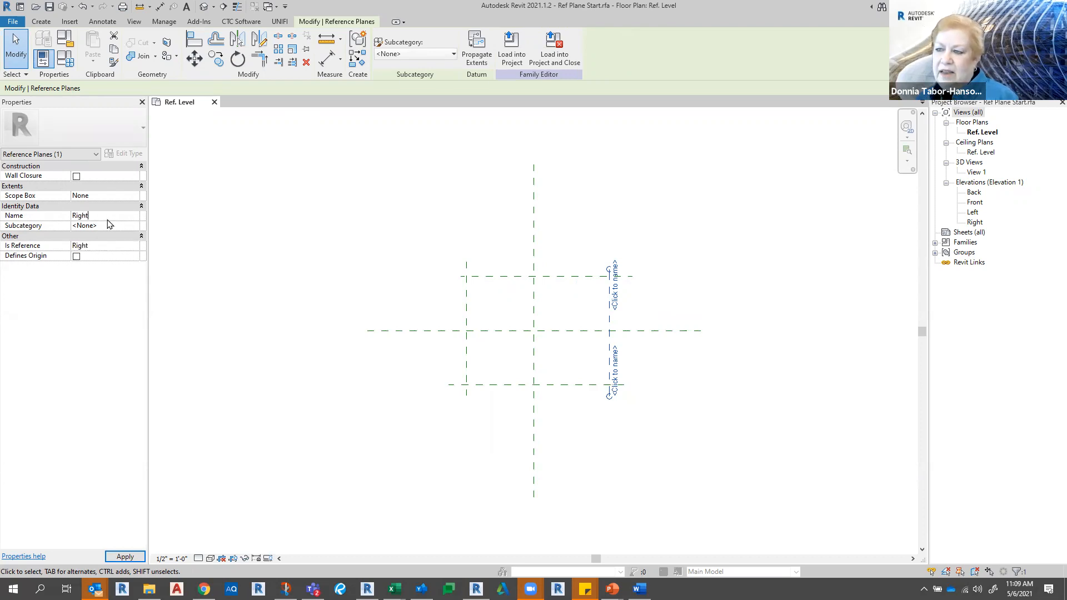
pyautogui.click(181, 257)
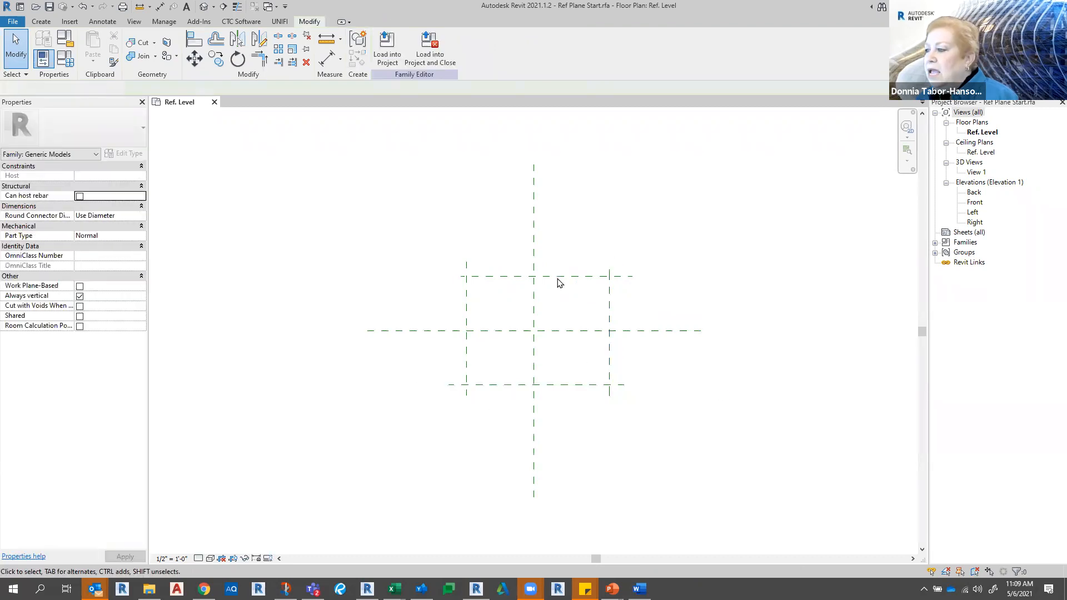
# - Set the upper horizontal reference plane's Is Reference property to Back and name the plane Back
pyautogui.click(547, 276)
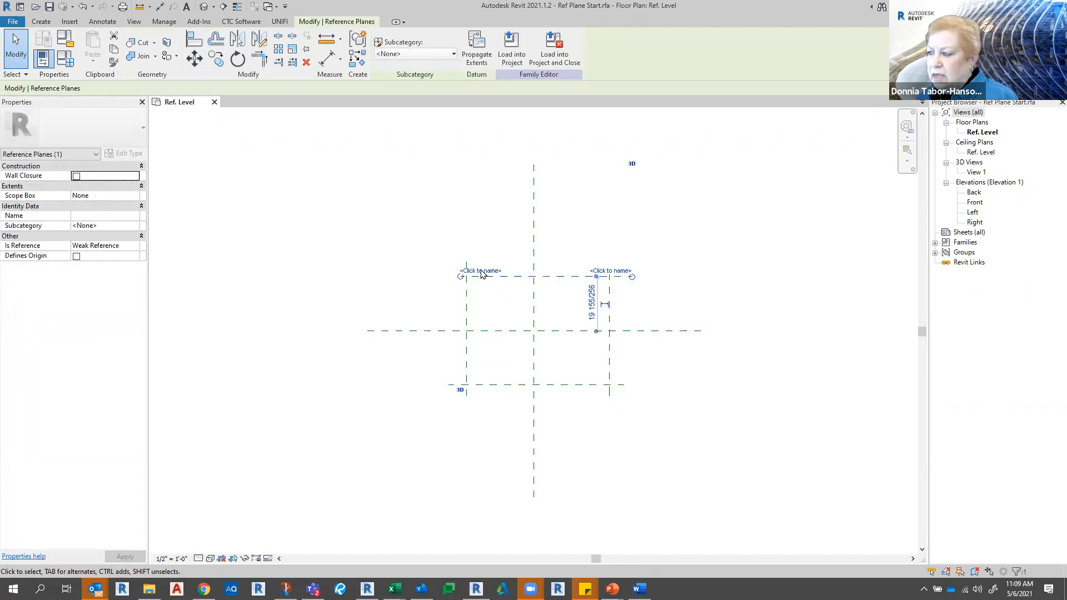
pyautogui.click(126, 245)
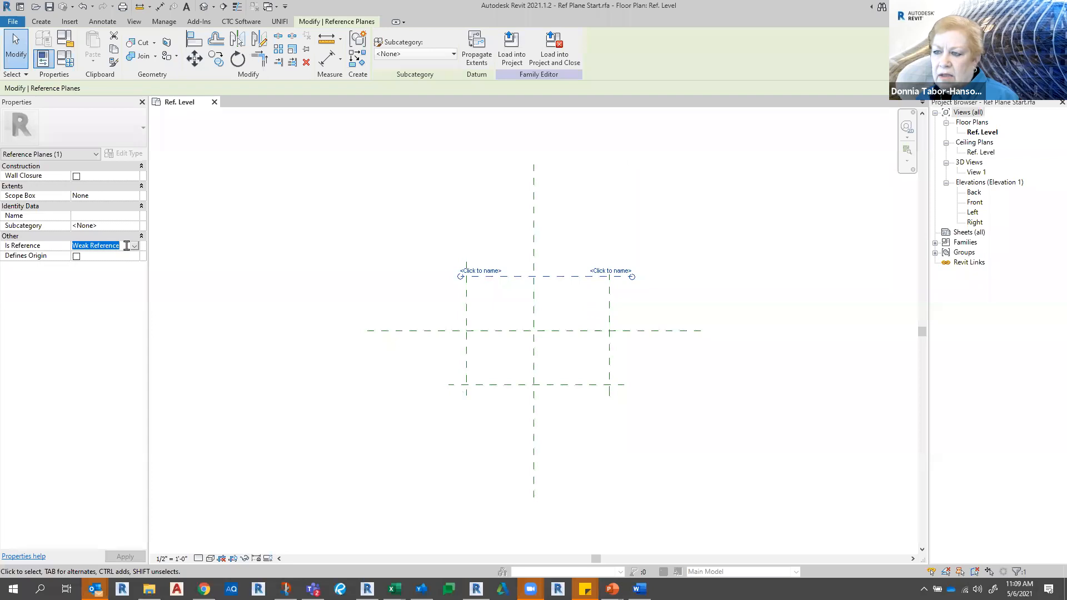
pyautogui.write('Back')
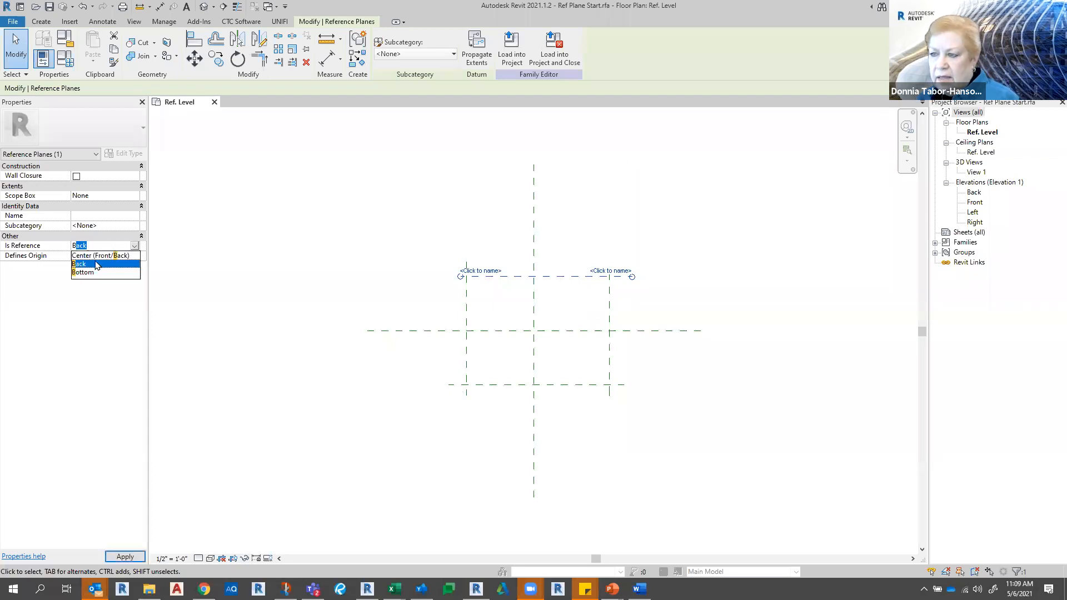
pyautogui.press('Return')
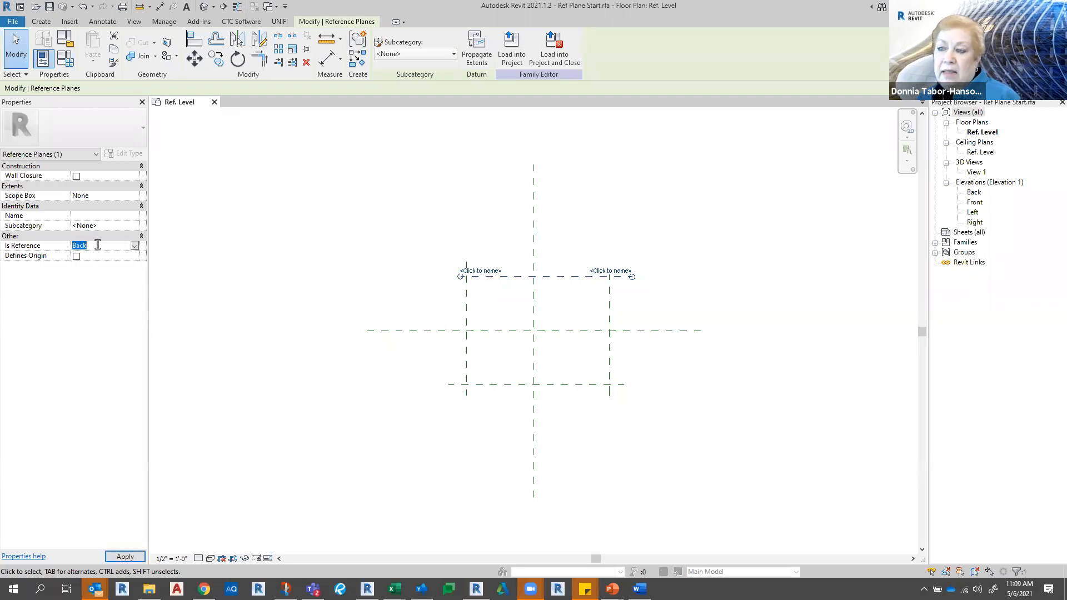
pyautogui.click(102, 215)
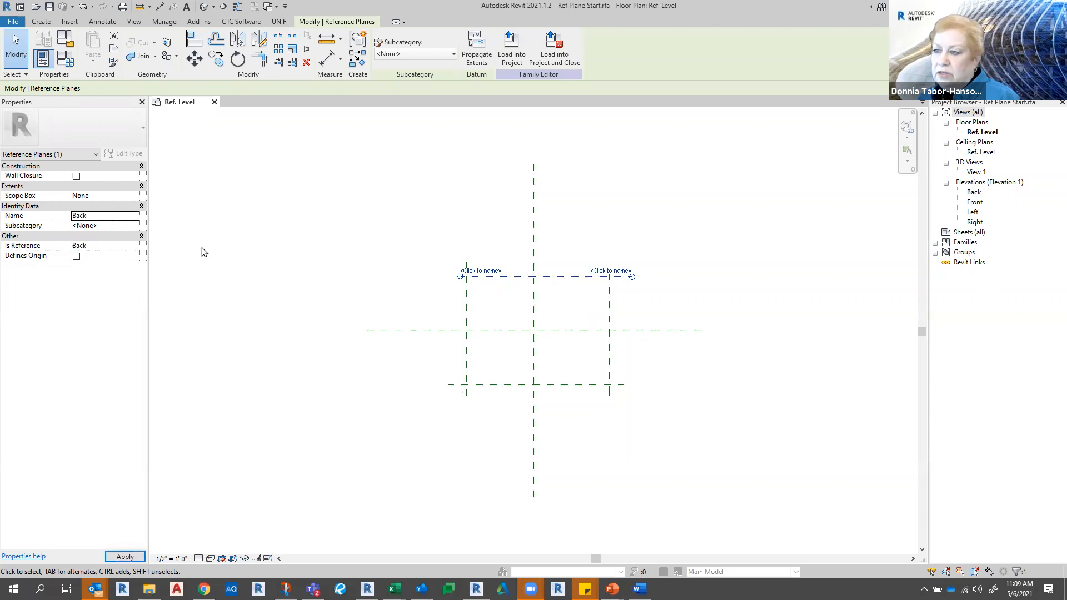
pyautogui.click(271, 287)
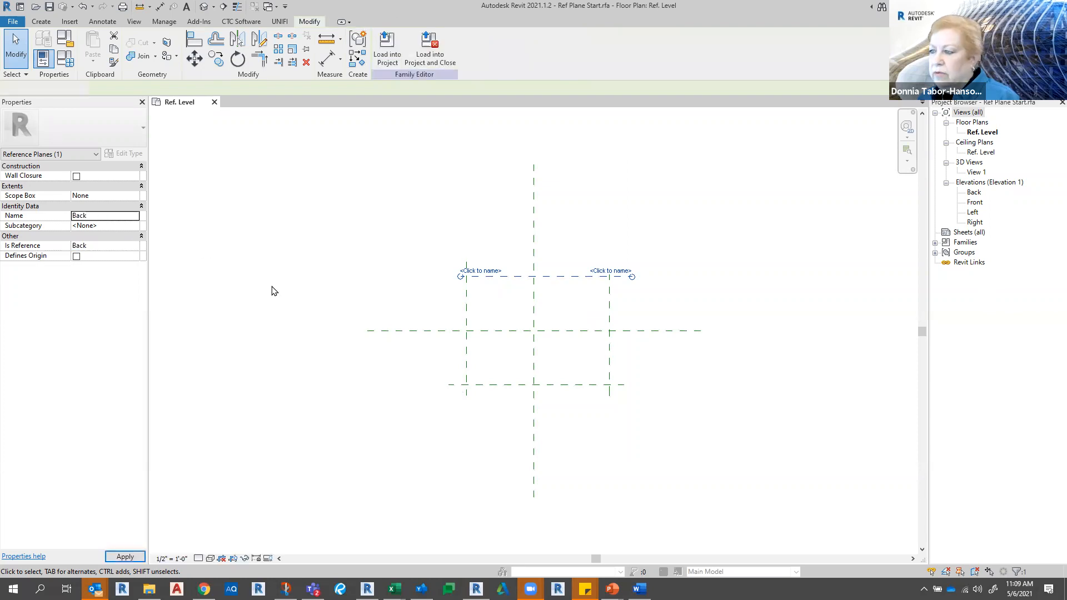
# - Set the left-hand vertical reference plane's Is Reference property to Left and name the plane Left
pyautogui.click(466, 322)
pyautogui.click(127, 251)
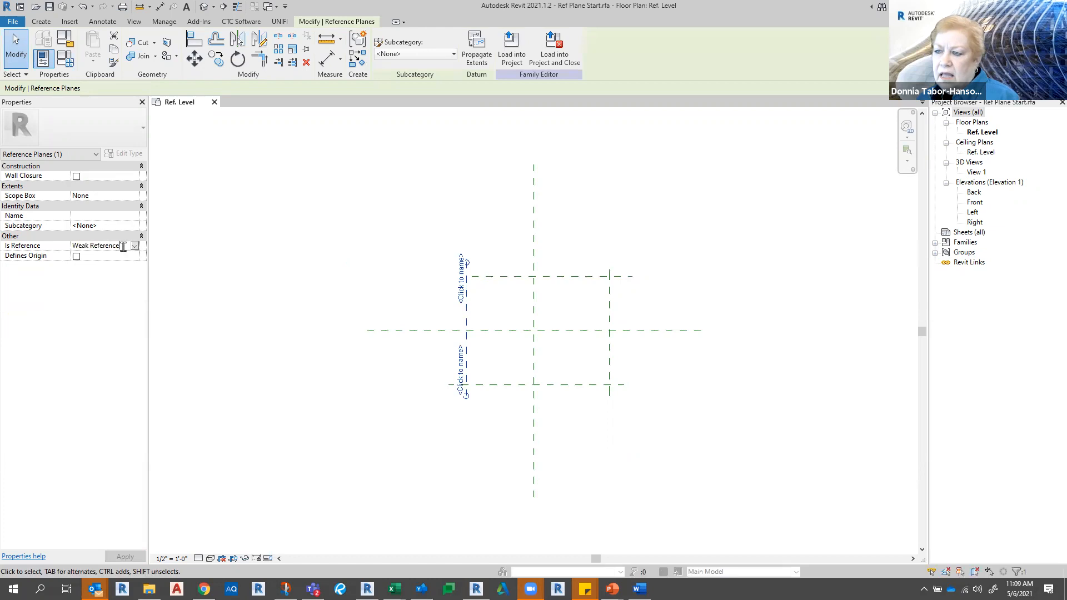
pyautogui.moveTo(118, 247); pyautogui.dragTo(48, 250)
pyautogui.write('Le')
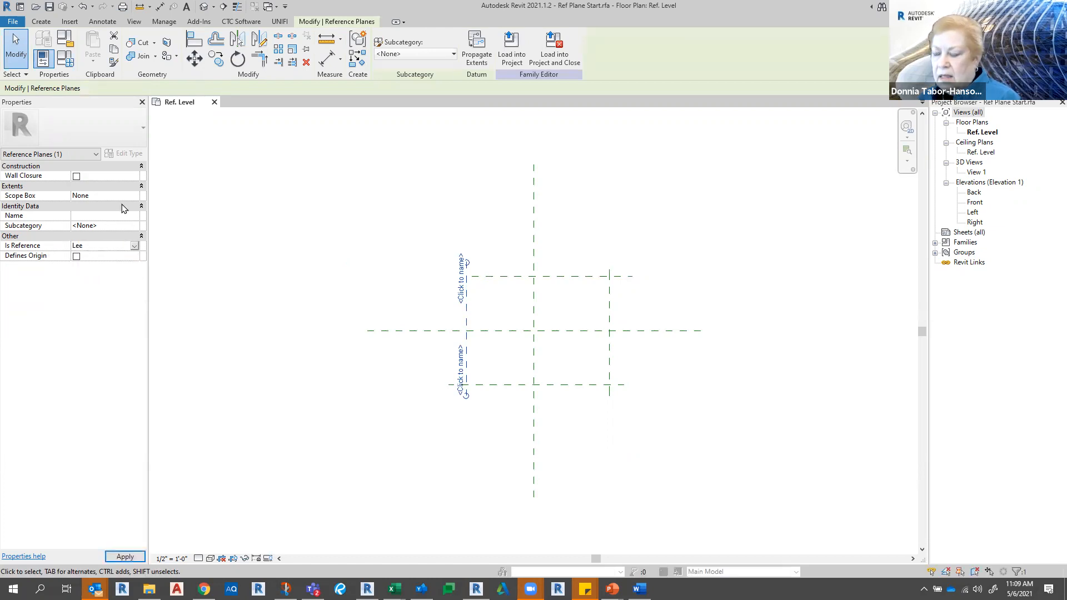
pyautogui.scroll(1, 162, 209)
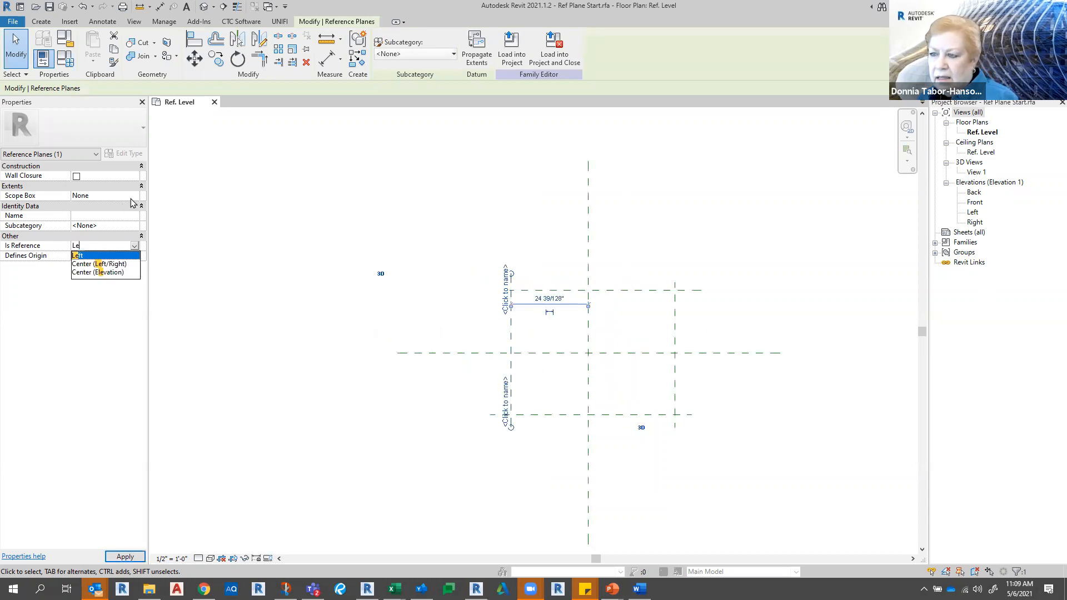
pyautogui.click(80, 256)
pyautogui.click(97, 216)
pyautogui.click(226, 228)
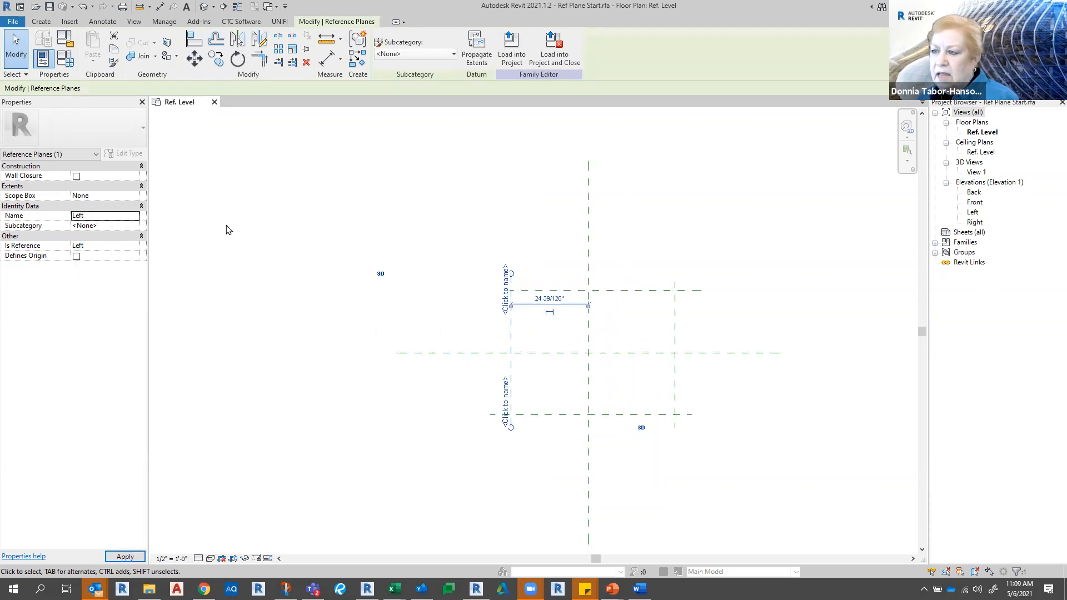
# - Set the lower horizontal reference plane's Is Reference property to Front and name the plane Front
pyautogui.click(546, 415)
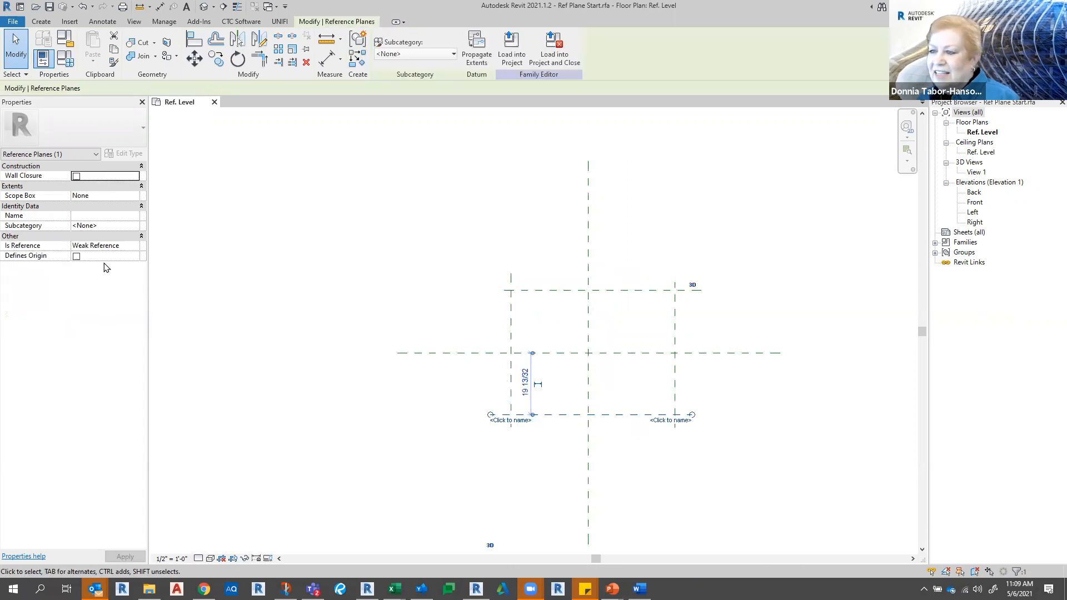
pyautogui.click(133, 248)
pyautogui.click(134, 249)
pyautogui.write('Front')
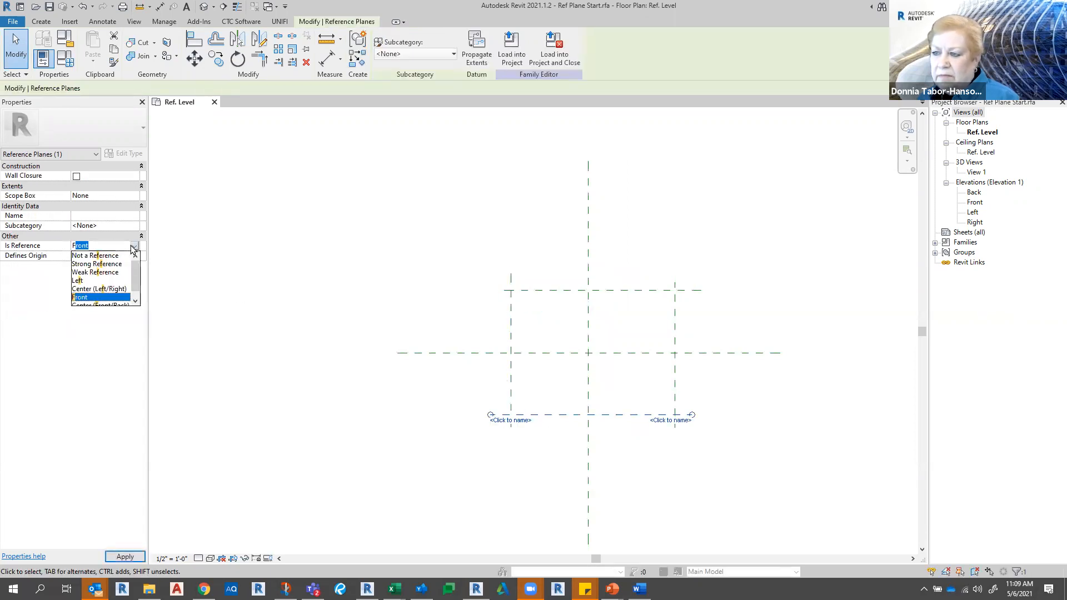
pyautogui.click(95, 288)
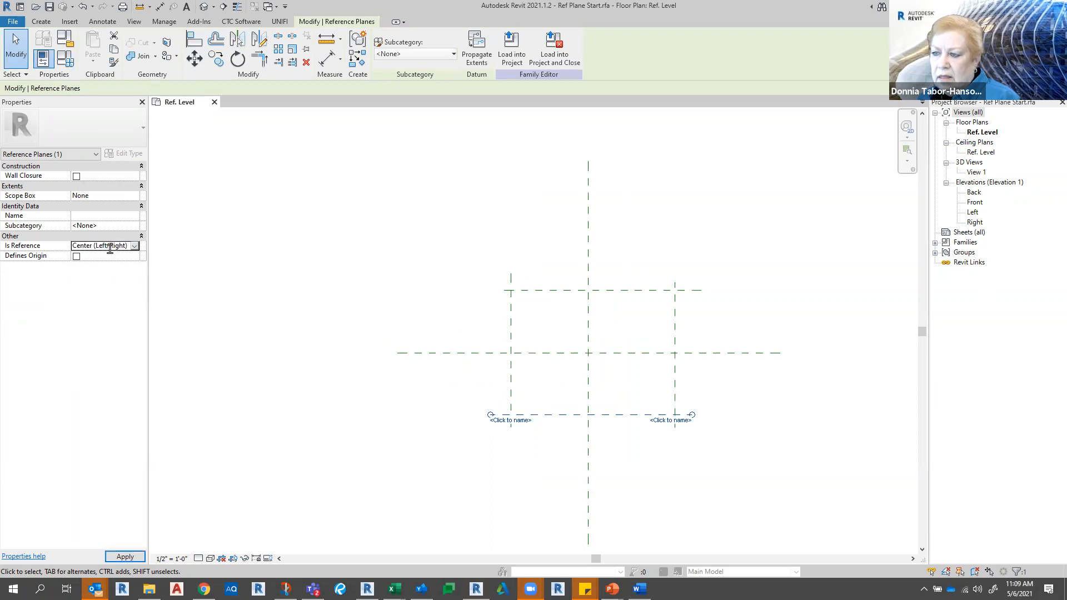
pyautogui.click(134, 246)
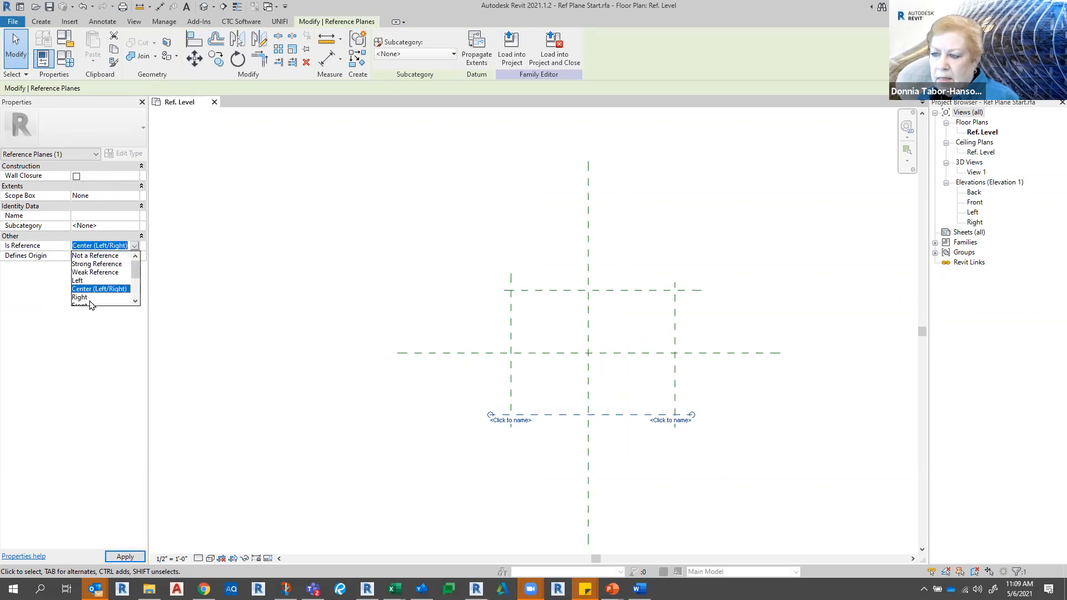
pyautogui.click(88, 302)
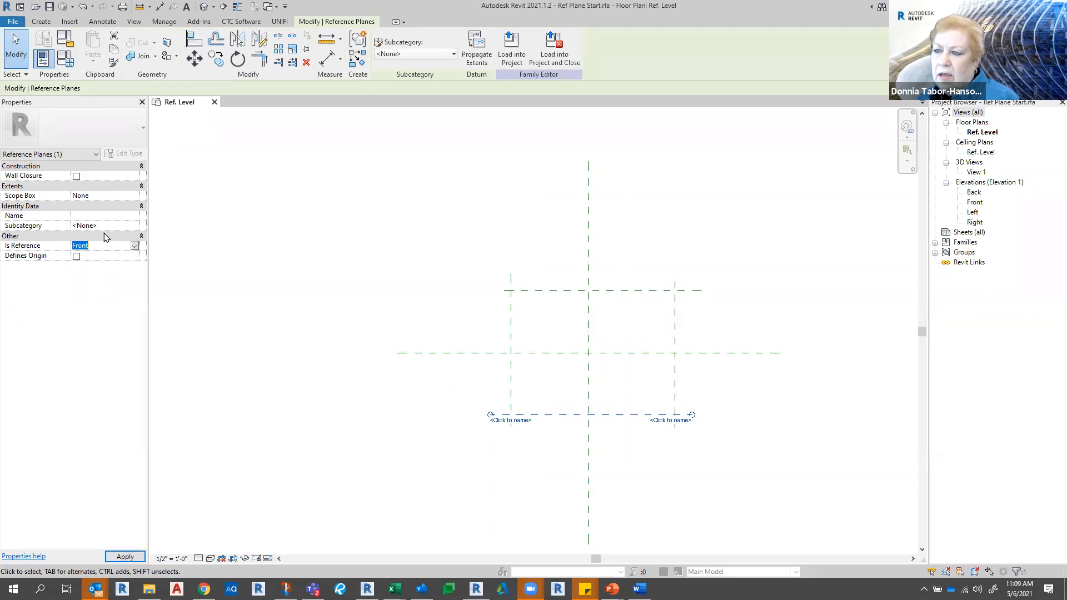
pyautogui.click(101, 216)
pyautogui.write('Front')
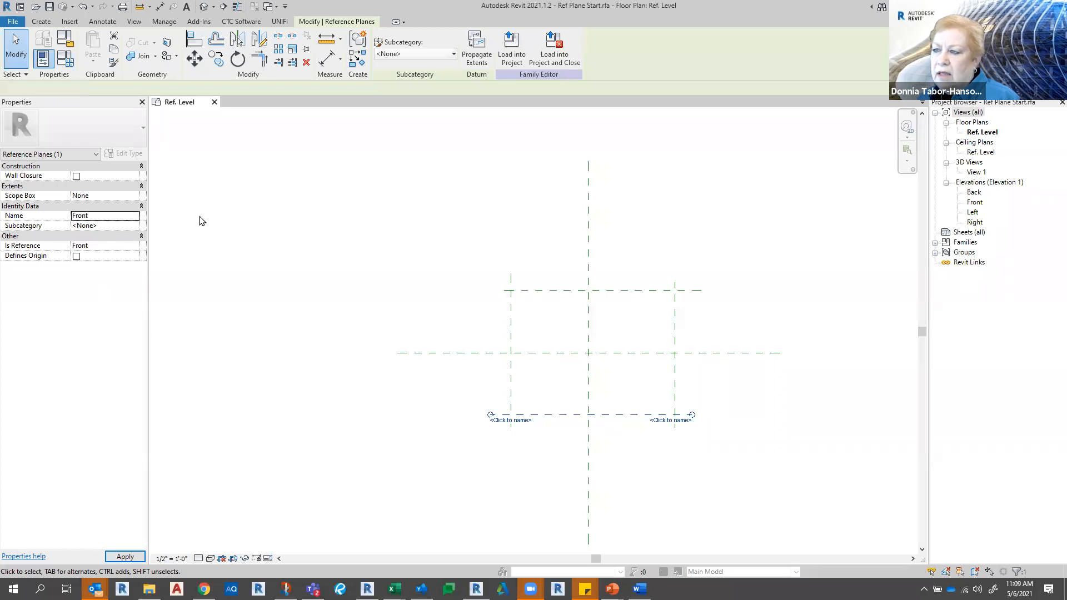
pyautogui.click(202, 222)
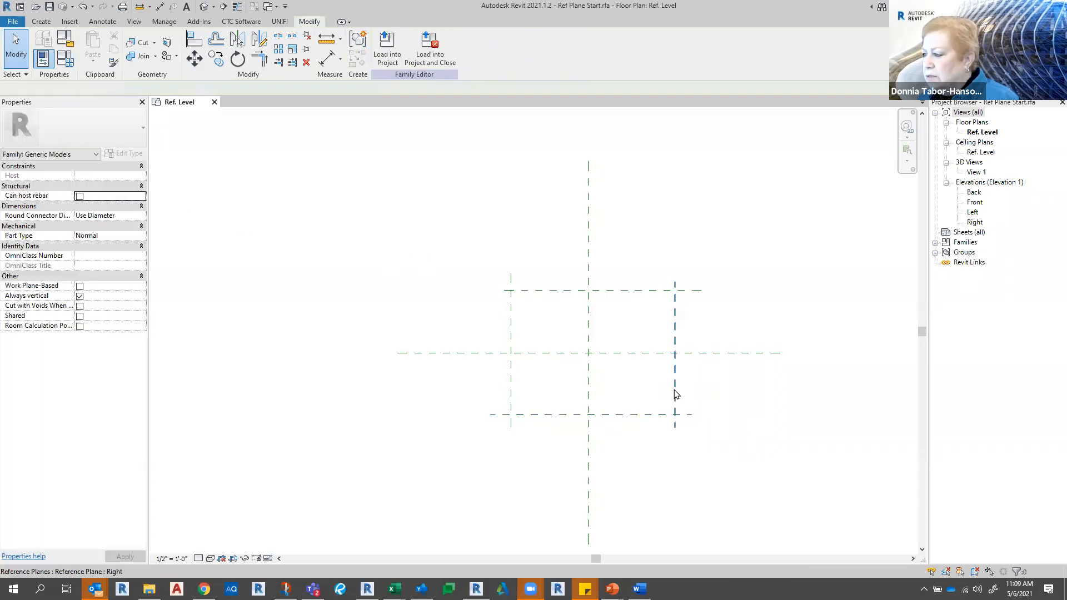
# - Check the names of the four new reference planes one by one, and open the Front elevation view
pyautogui.click(675, 394)
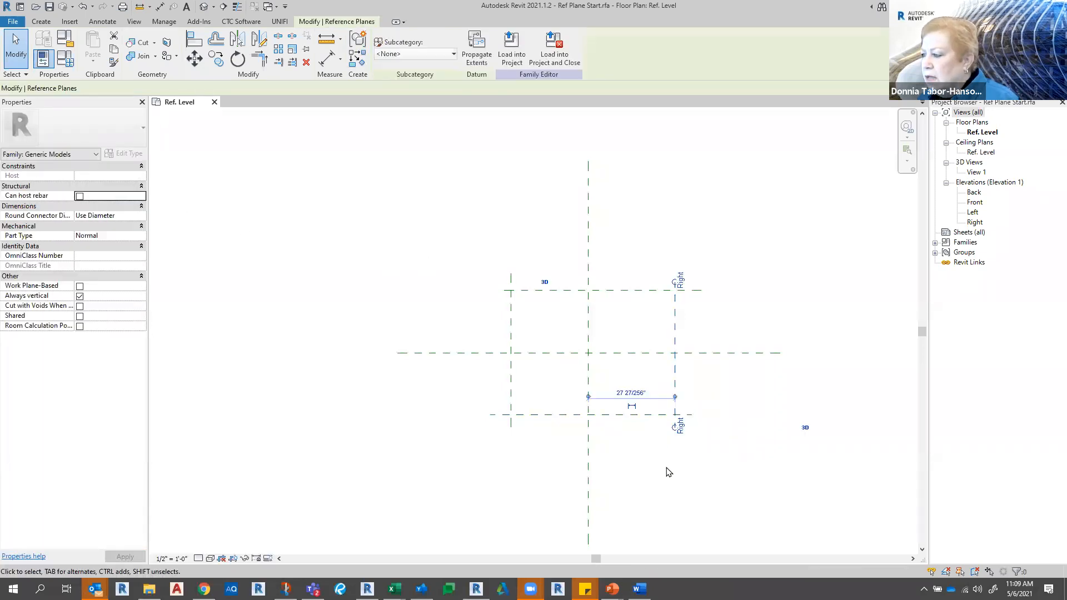
pyautogui.click(532, 447)
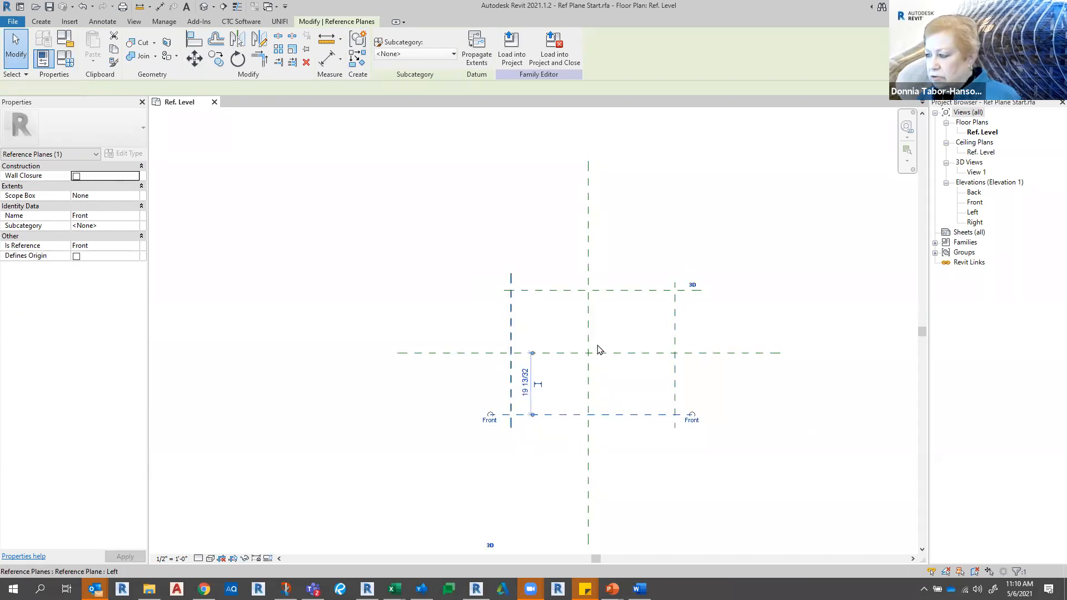
pyautogui.click(506, 417)
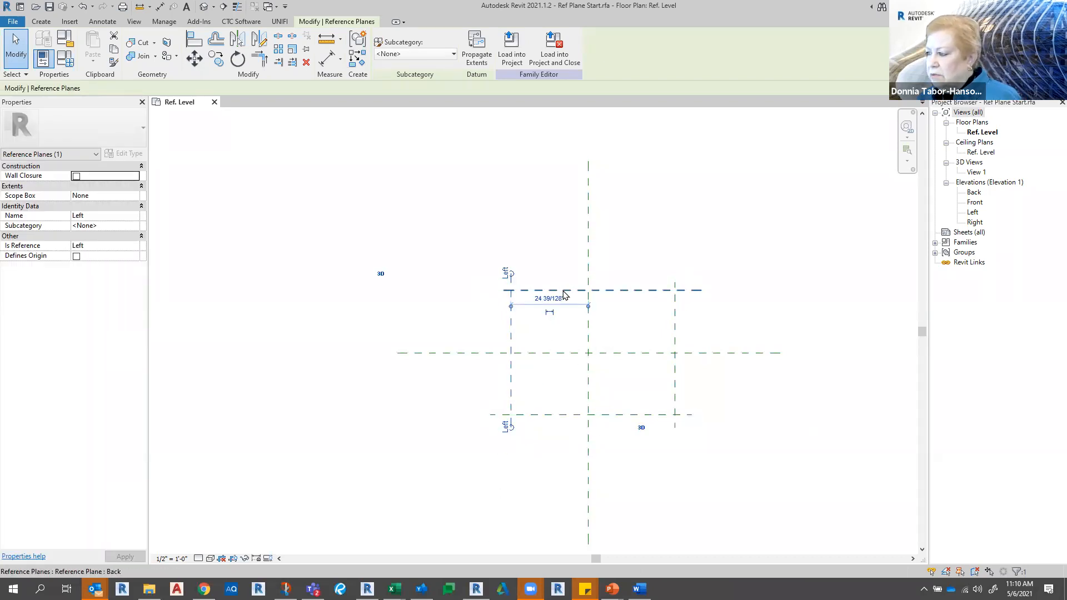
pyautogui.click(564, 290)
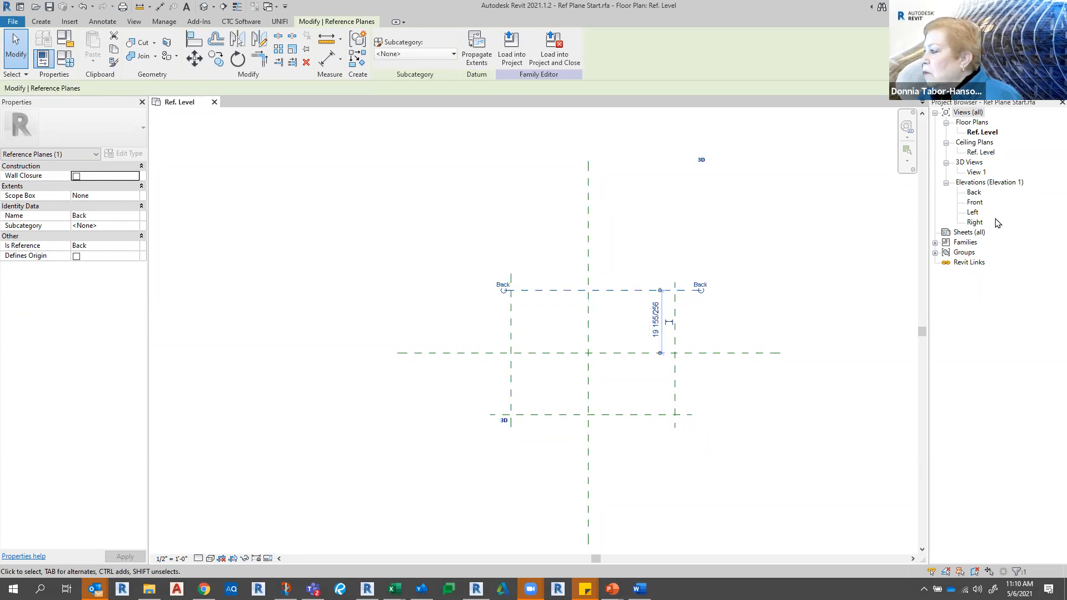
pyautogui.doubleClick(975, 203)
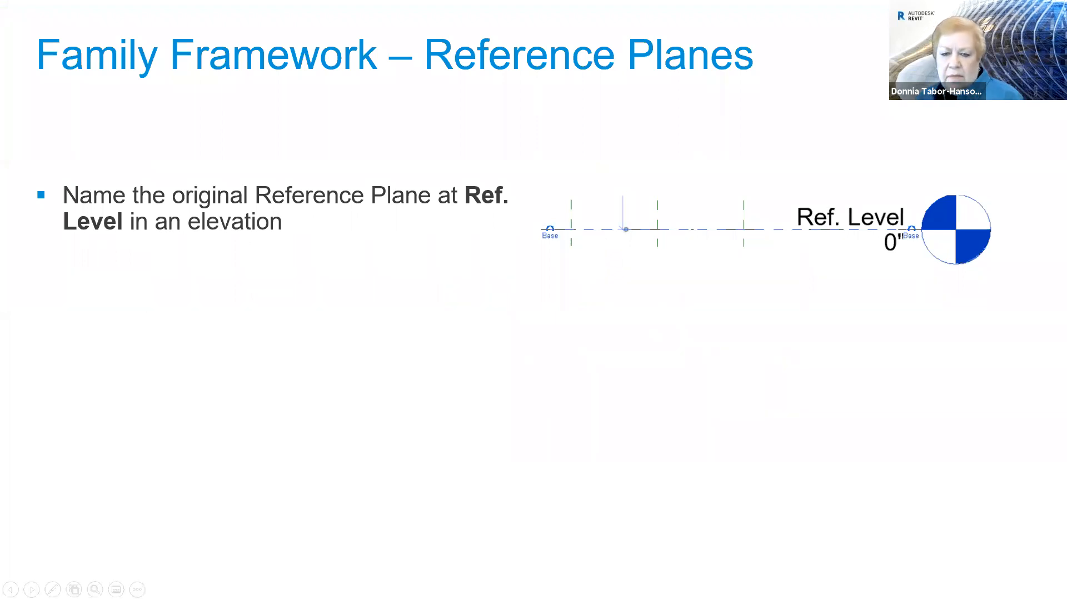
pyautogui.press('Right')
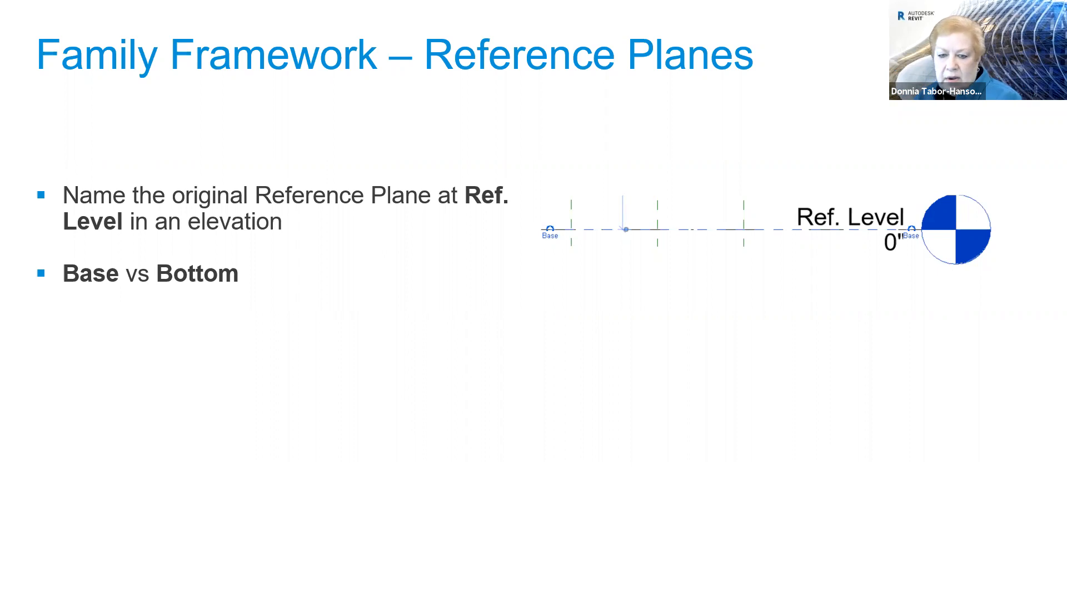
# - Switch to Revit and name the existing reference plane at Ref. Level in the Front elevation Base
pyautogui.hotkey('alt', 'Tab')
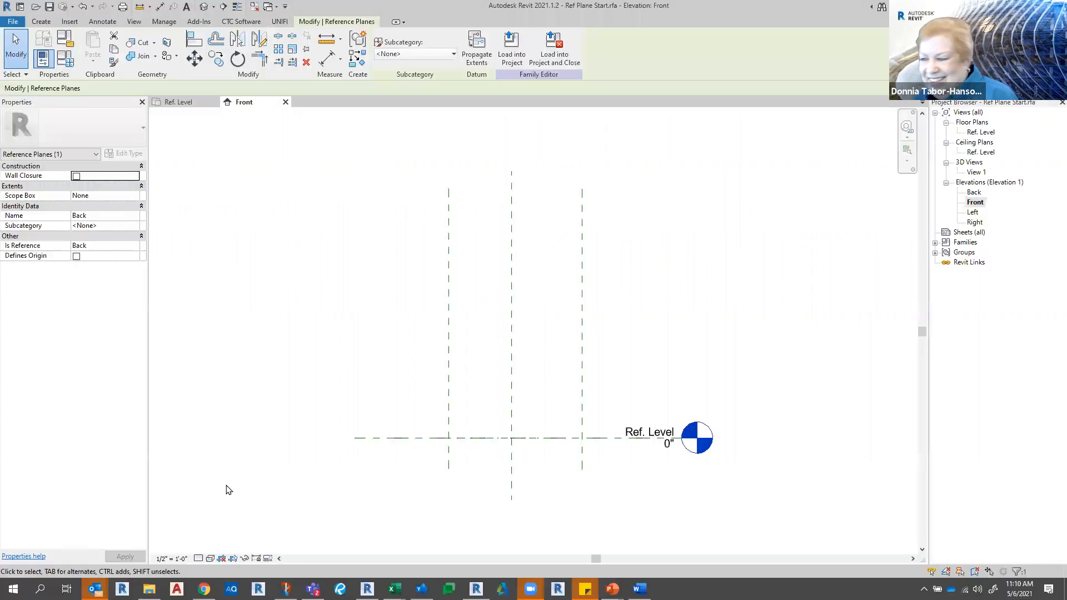
pyautogui.click(379, 460)
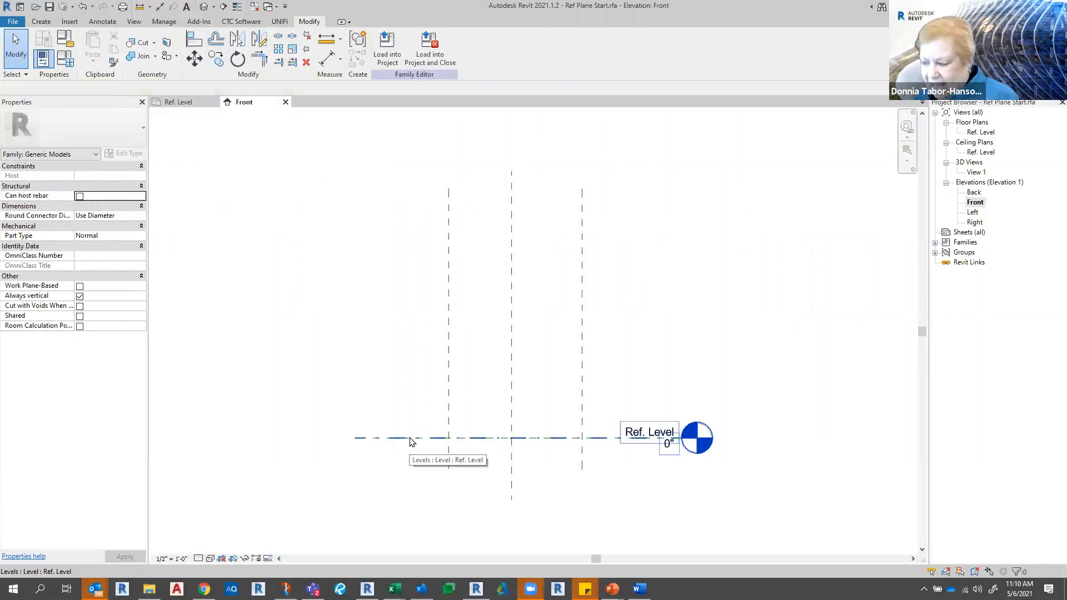
pyautogui.click(411, 439)
pyautogui.click(392, 444)
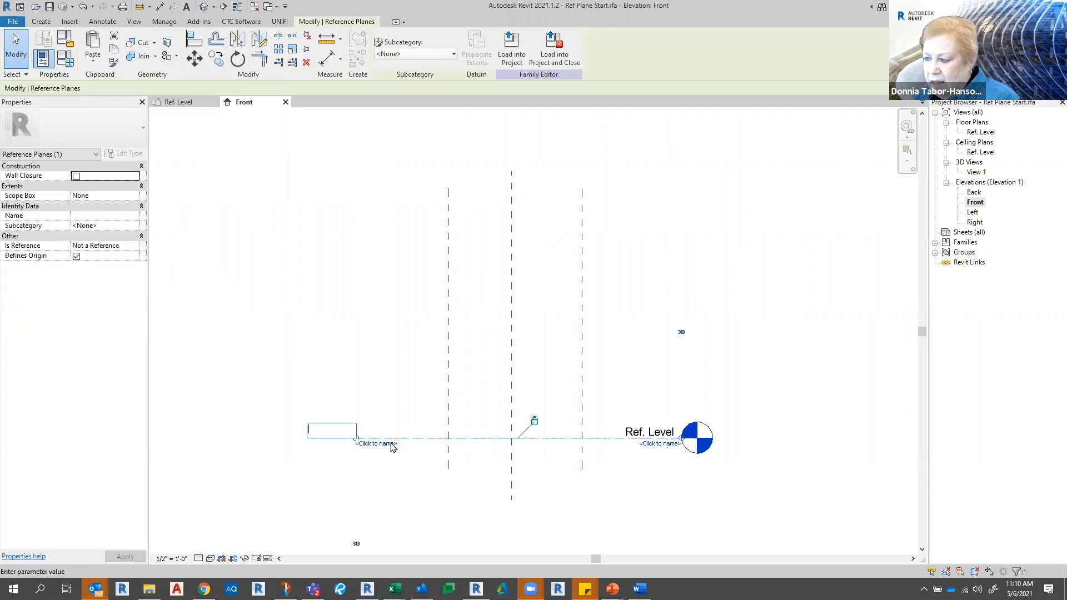
pyautogui.write('Base')
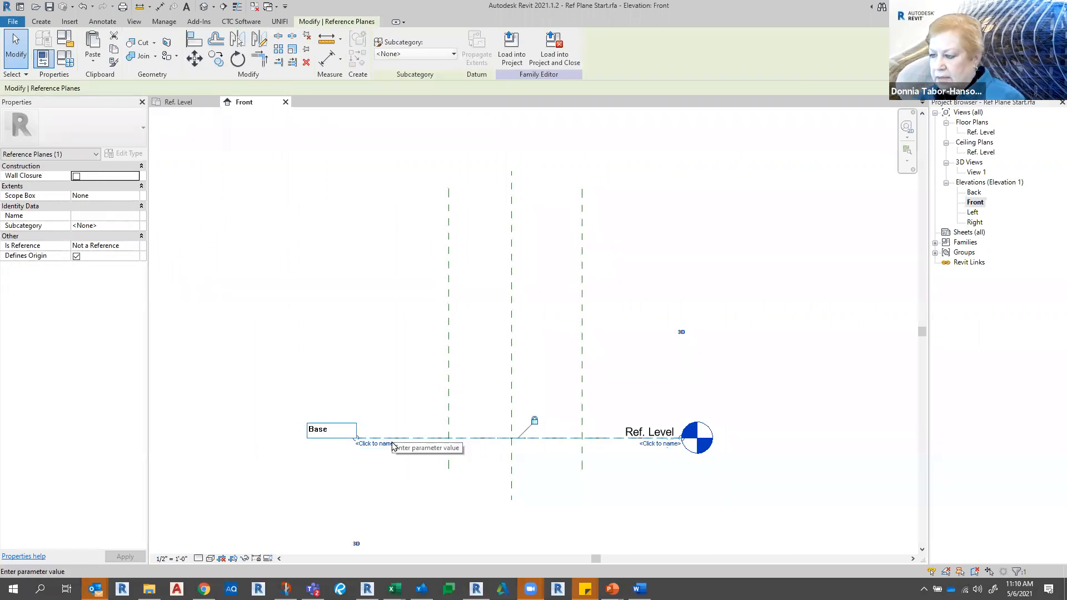
pyautogui.press('Return')
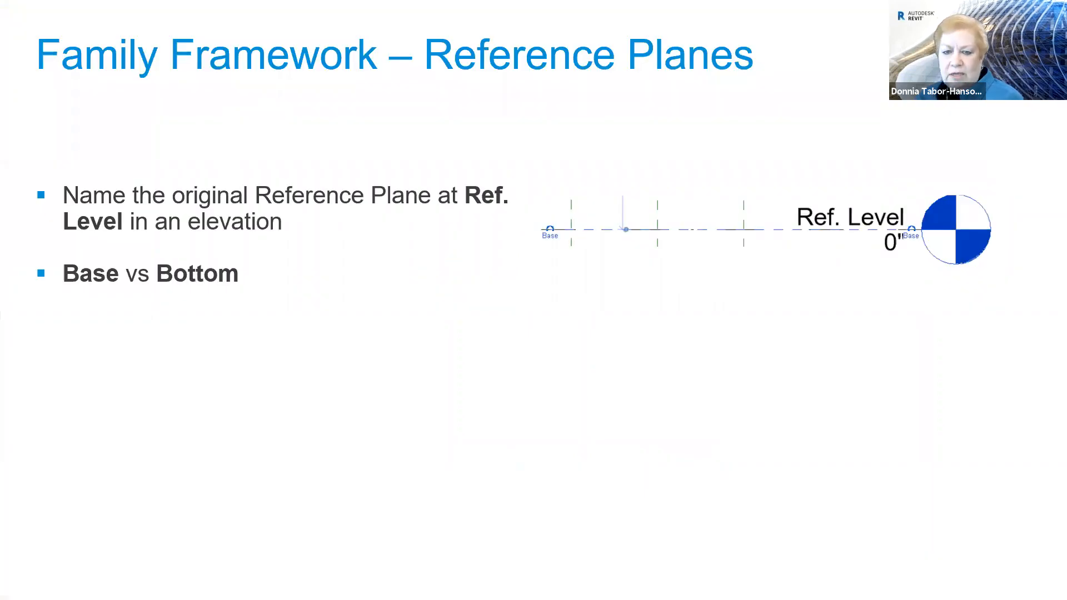
pyautogui.press('Right')
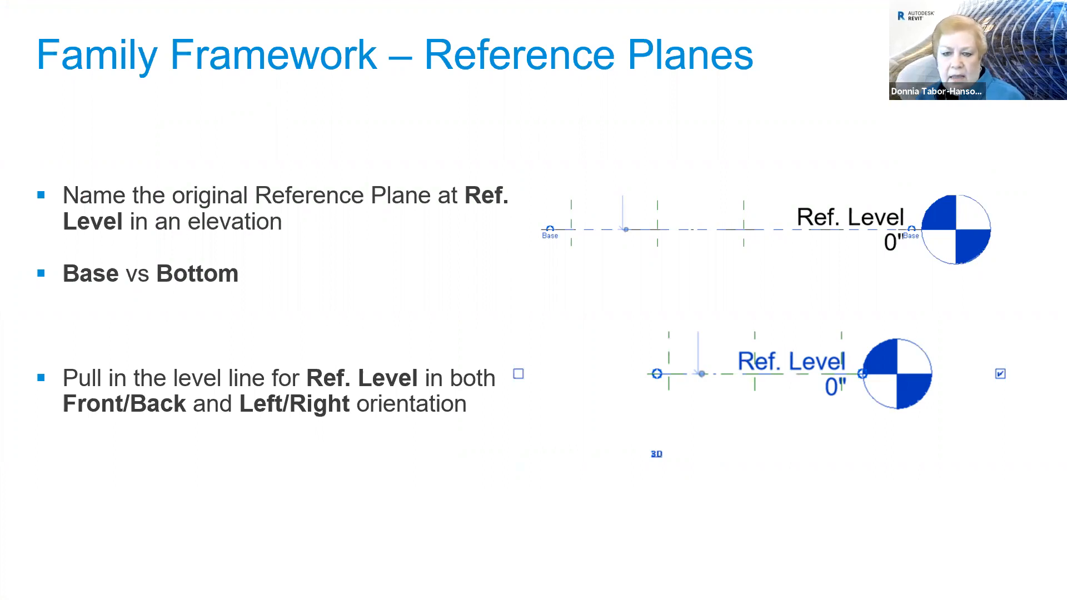
pyautogui.press('Right')
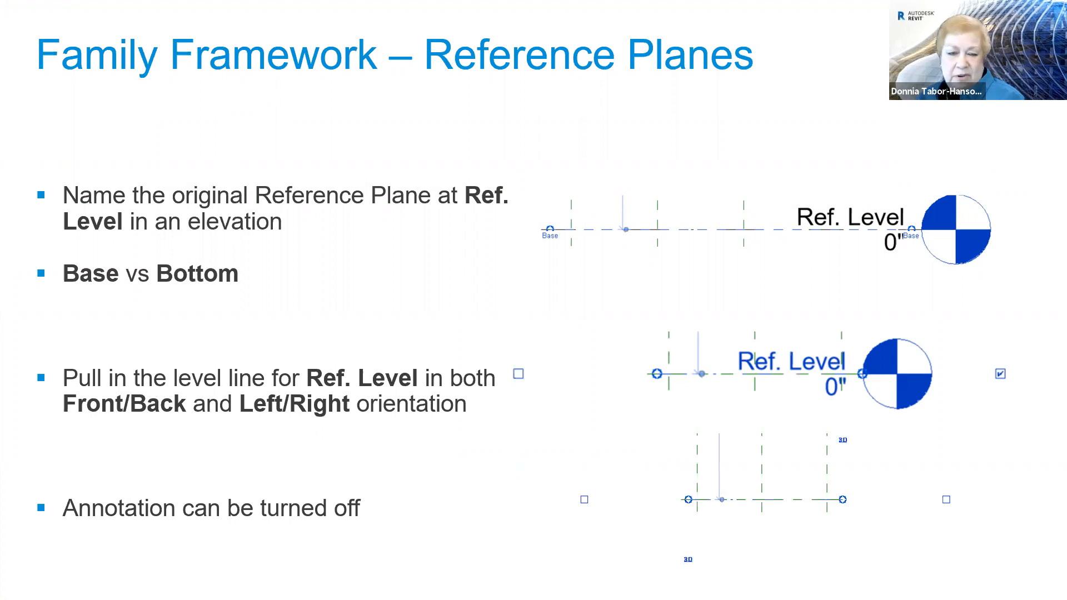
pyautogui.press('Right')
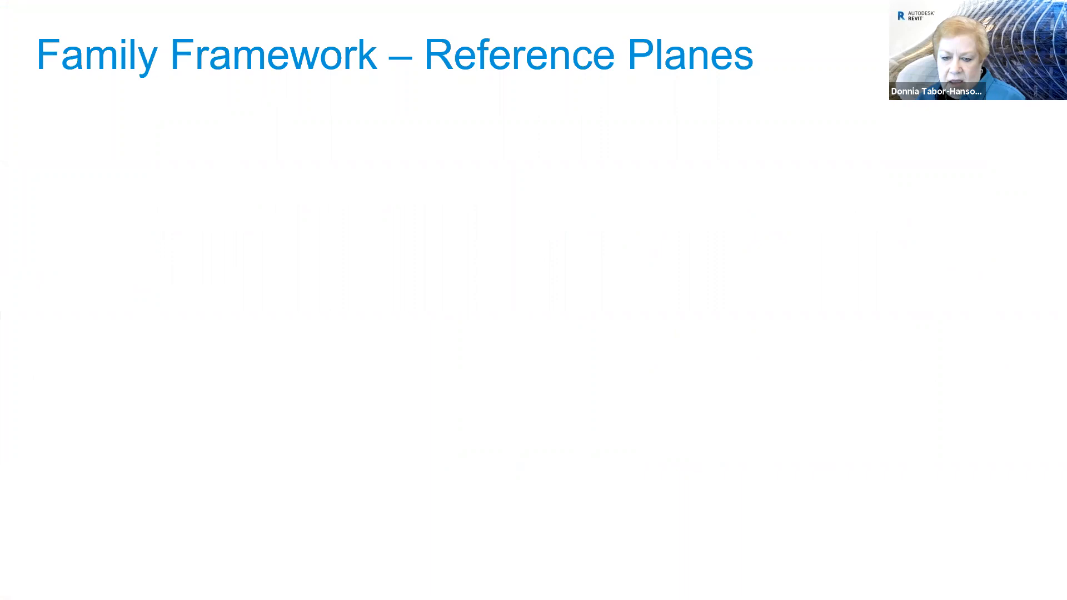
# - Switch back to Revit and draw a horizontal reference plane about 49 1/2" above Ref. Level, crossing the three vertical planes
pyautogui.hotkey('alt', 'Tab')
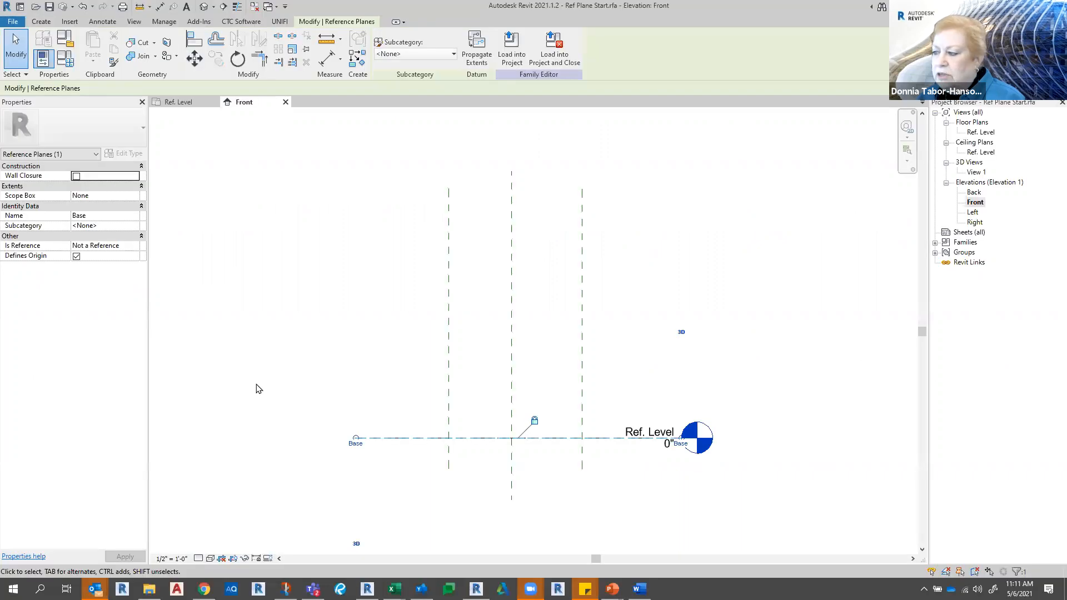
pyautogui.click(303, 369)
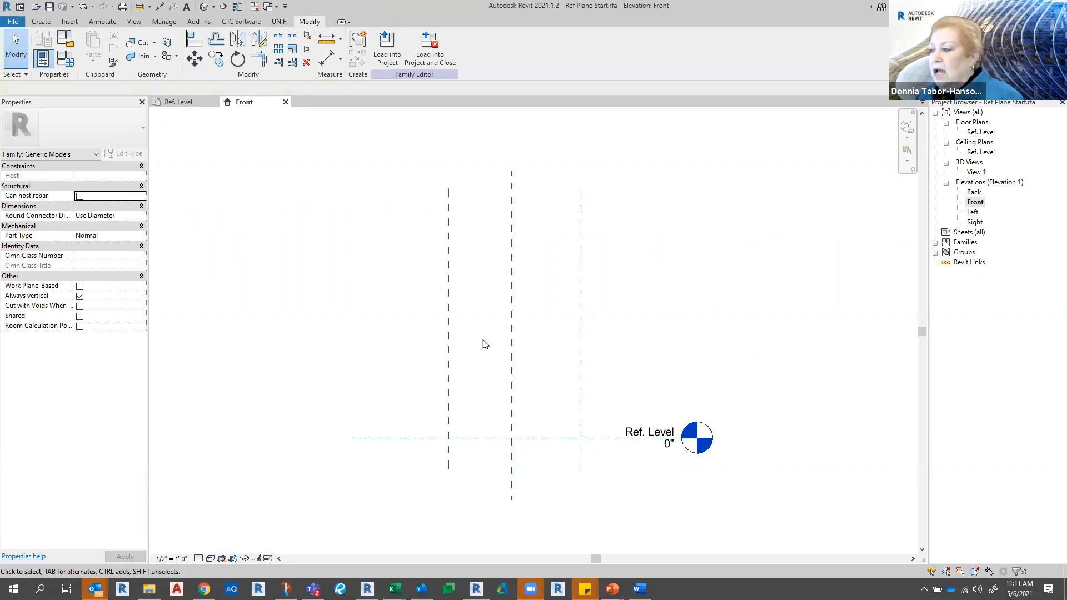
pyautogui.click(450, 344)
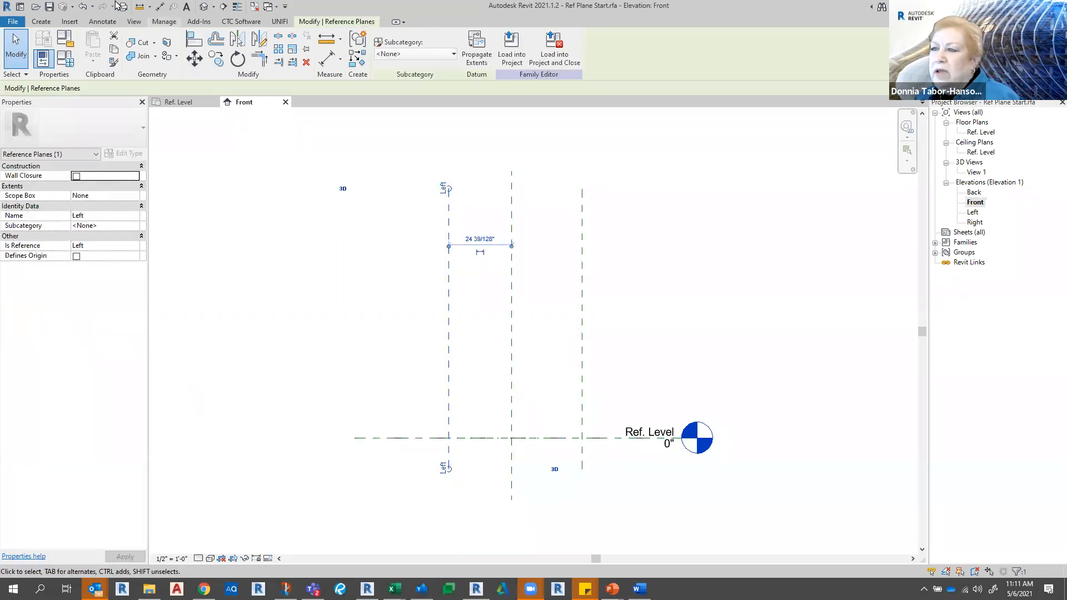
pyautogui.click(45, 22)
pyautogui.click(631, 47)
pyautogui.click(593, 310)
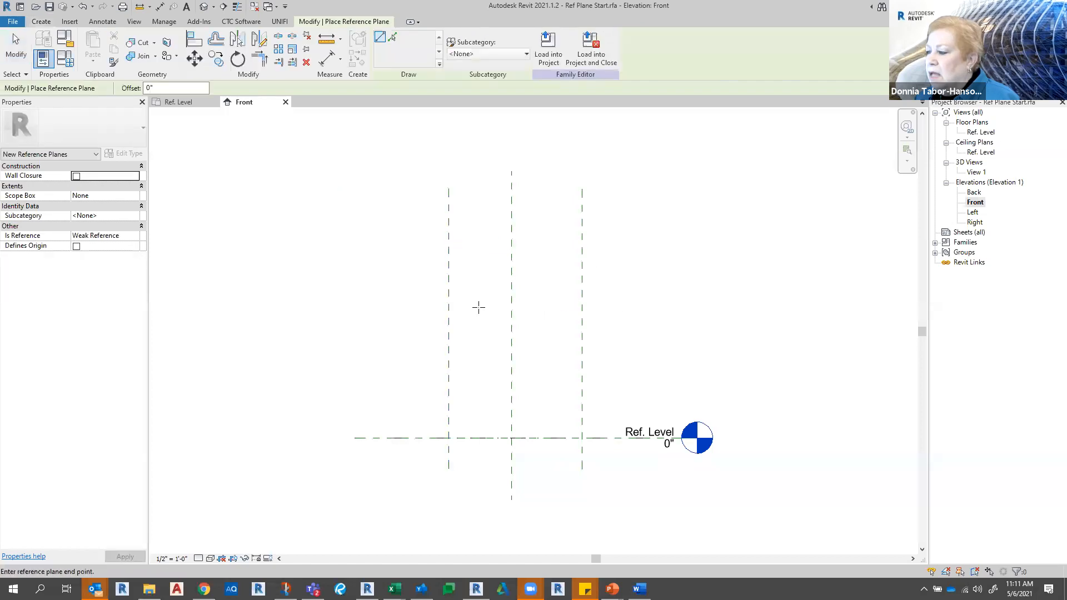
pyautogui.click(428, 309)
pyautogui.press('Escape')
pyautogui.press('Escape')
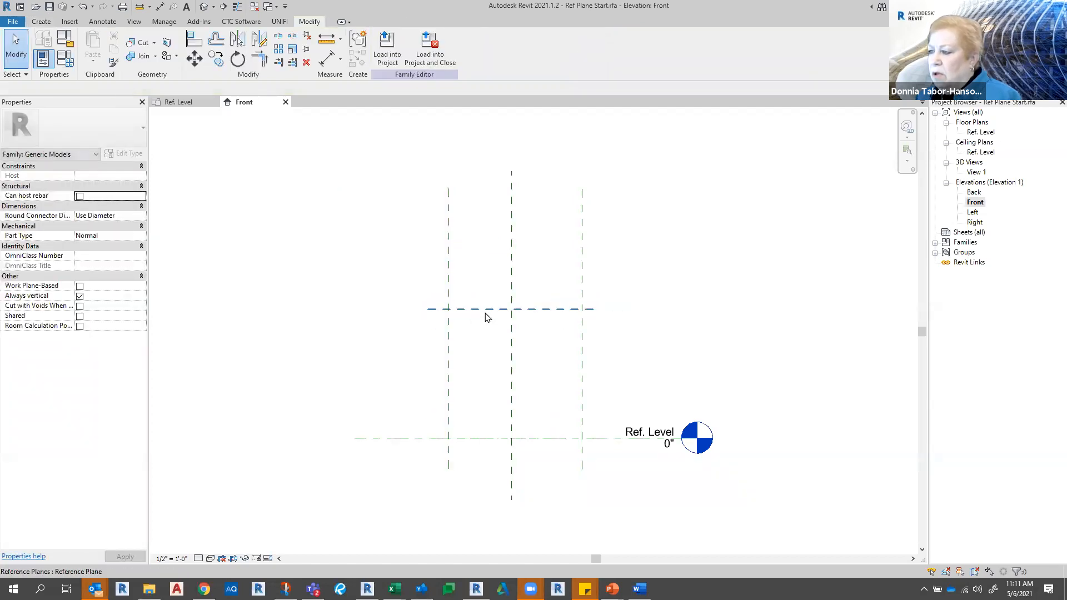
# - Set the new horizontal reference plane's Is Reference property to Top and name the plane Top
pyautogui.click(485, 311)
pyautogui.click(455, 303)
pyautogui.click(132, 246)
pyautogui.click(134, 246)
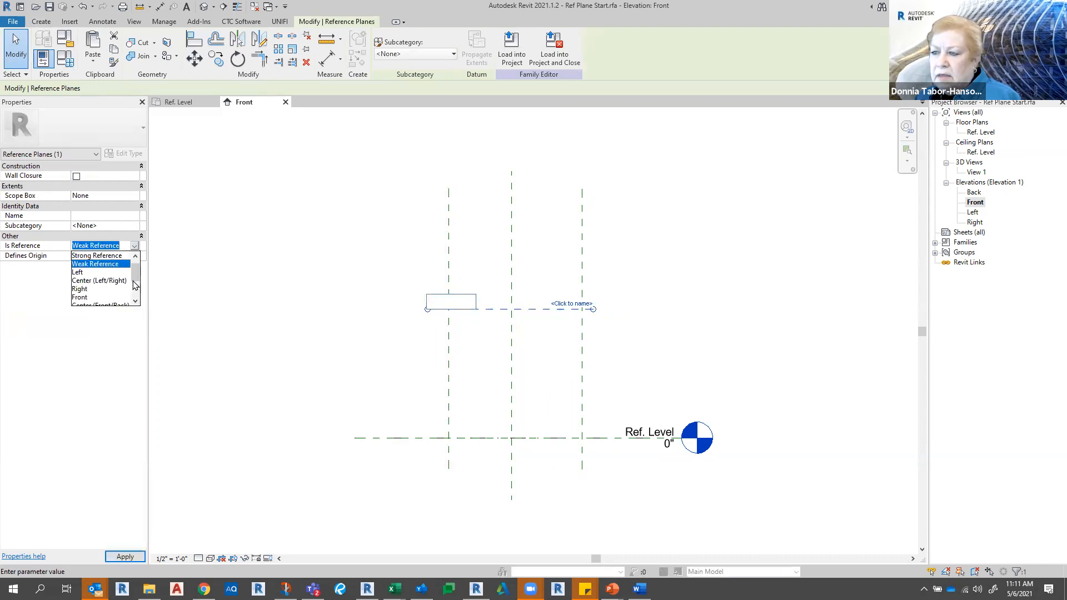
pyautogui.moveTo(135, 277); pyautogui.dragTo(137, 296)
pyautogui.click(96, 298)
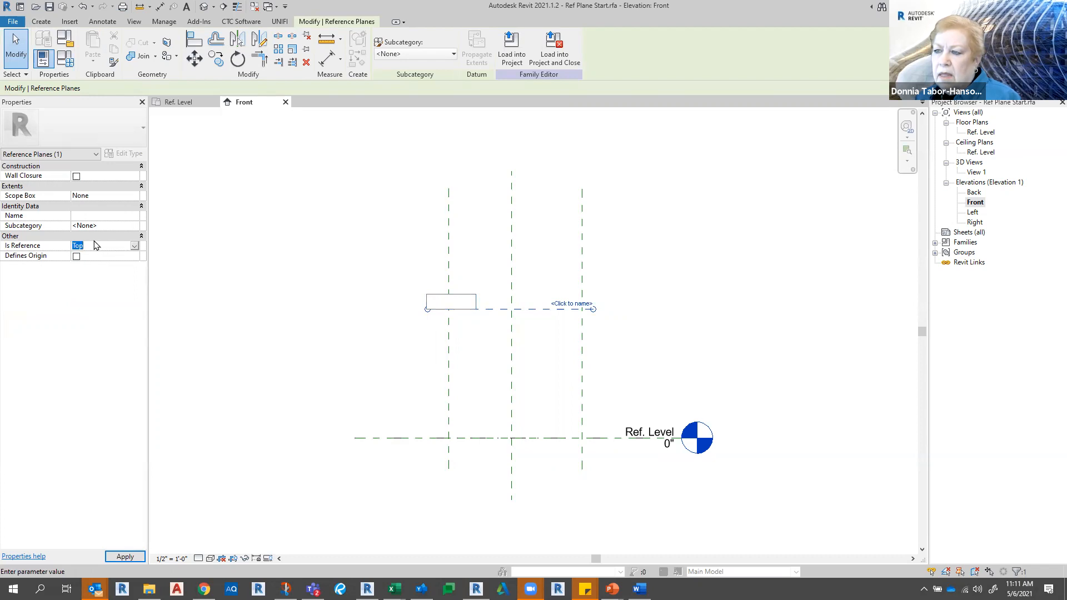
pyautogui.click(89, 215)
pyautogui.write('Top')
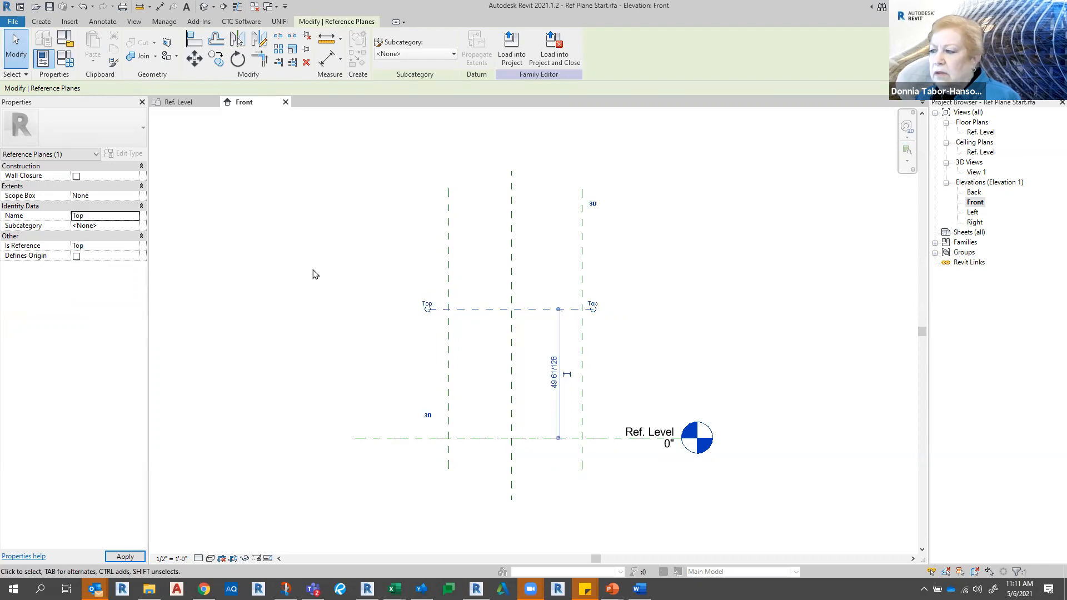
pyautogui.click(340, 303)
# - Set the Left and Right reference planes each 12" from the center plane
pyautogui.click(448, 375)
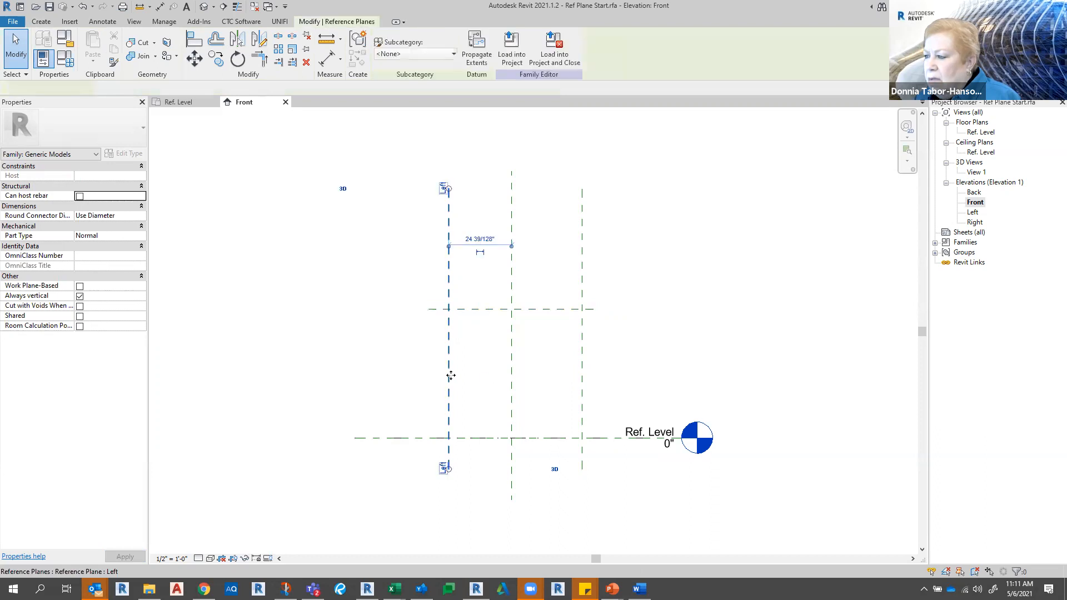
pyautogui.click(479, 238)
pyautogui.write('12')
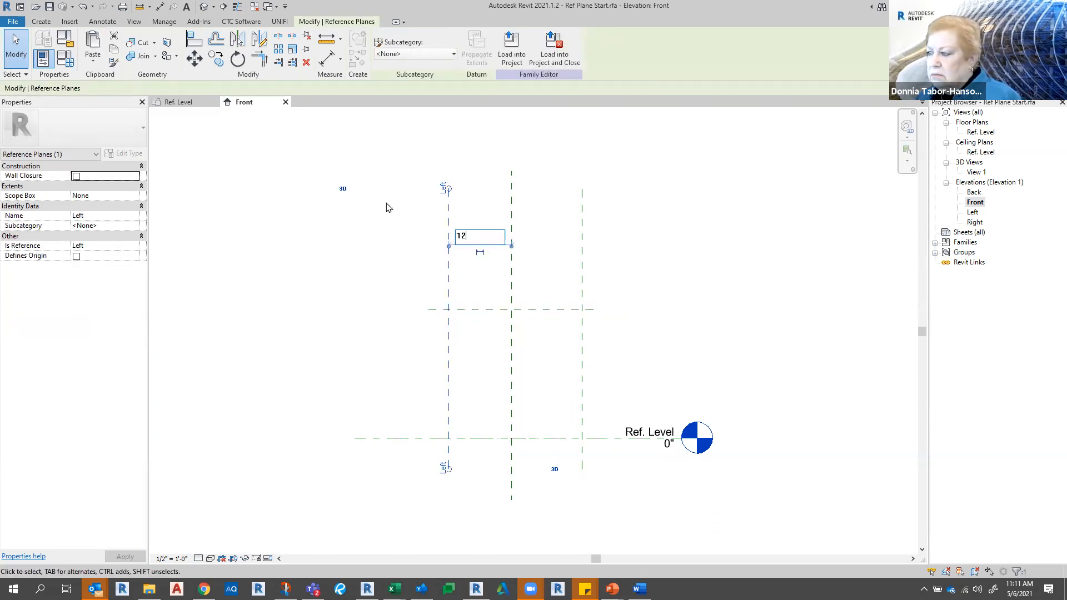
pyautogui.press('Return')
pyautogui.click(581, 269)
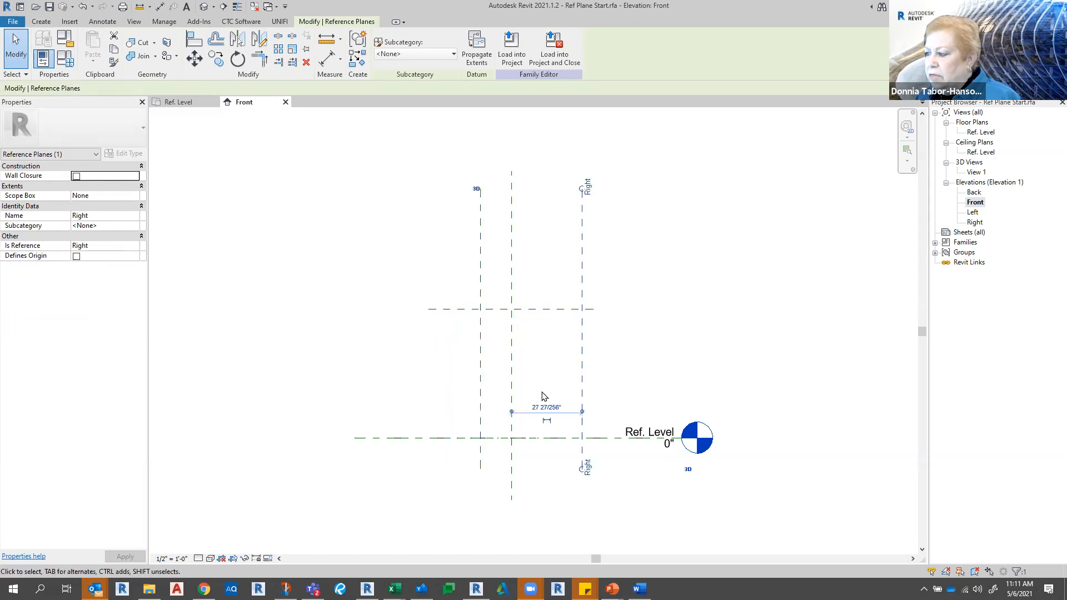
pyautogui.click(544, 408)
pyautogui.write('12')
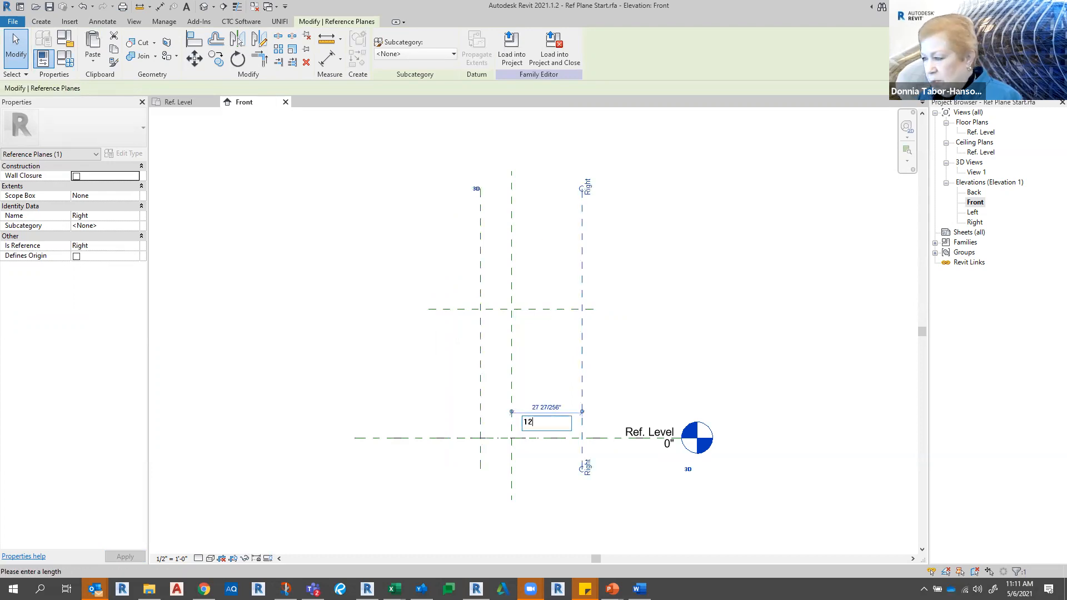
pyautogui.press('Return')
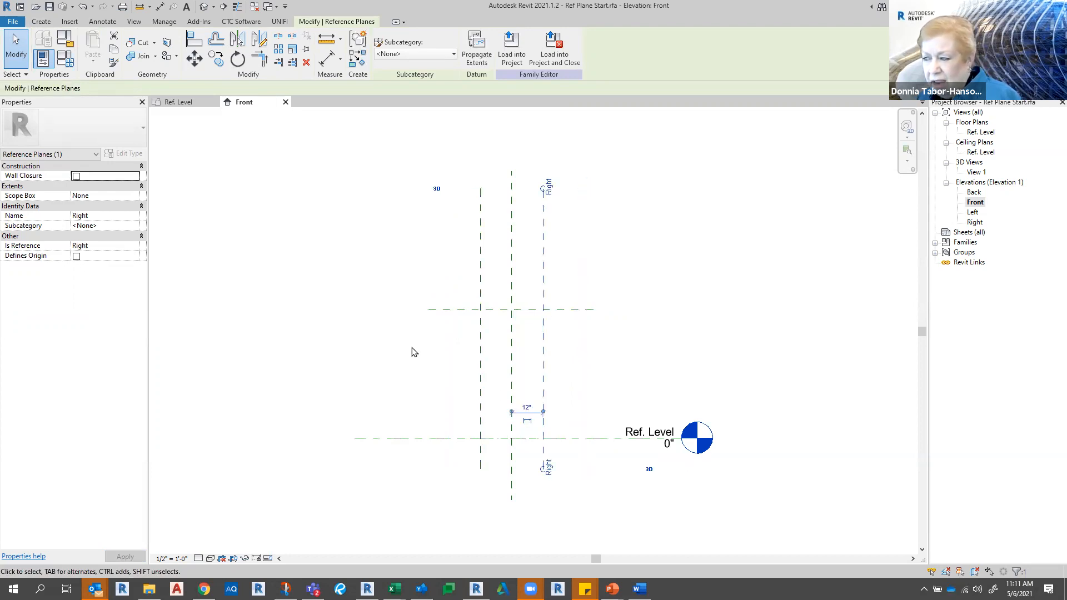
# - Set the Top reference plane's height above Ref. Level to 24"
pyautogui.click(587, 310)
pyautogui.click(553, 372)
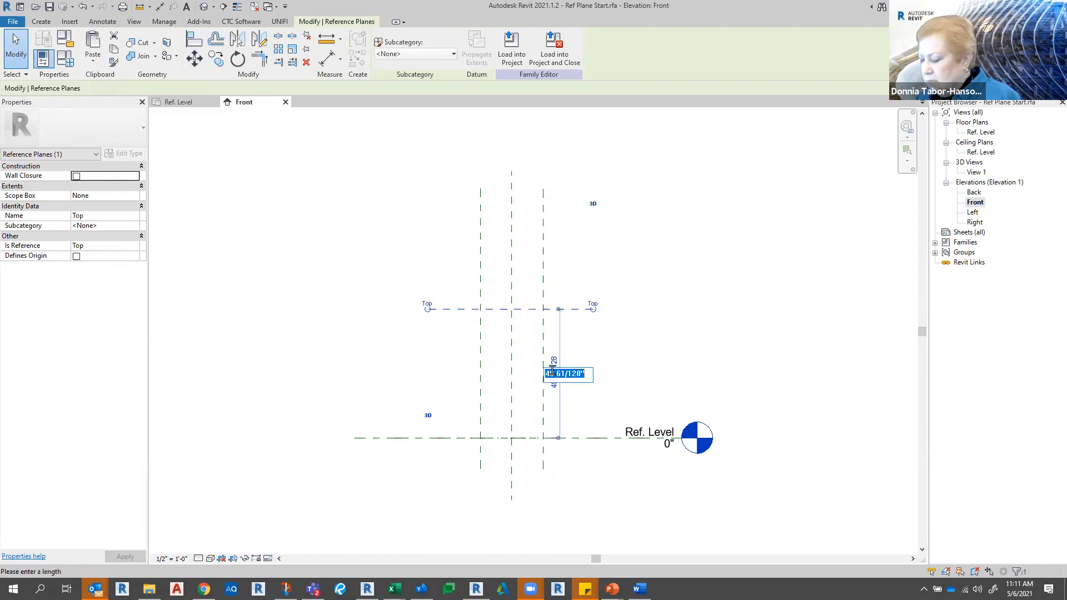
pyautogui.write('24')
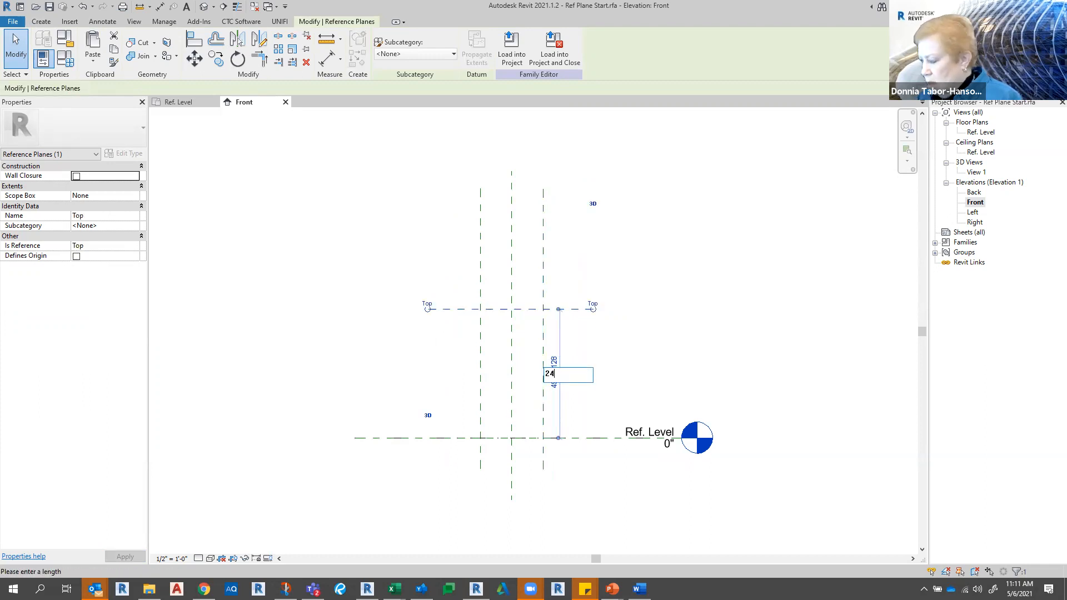
pyautogui.press('Return')
pyautogui.press('Escape')
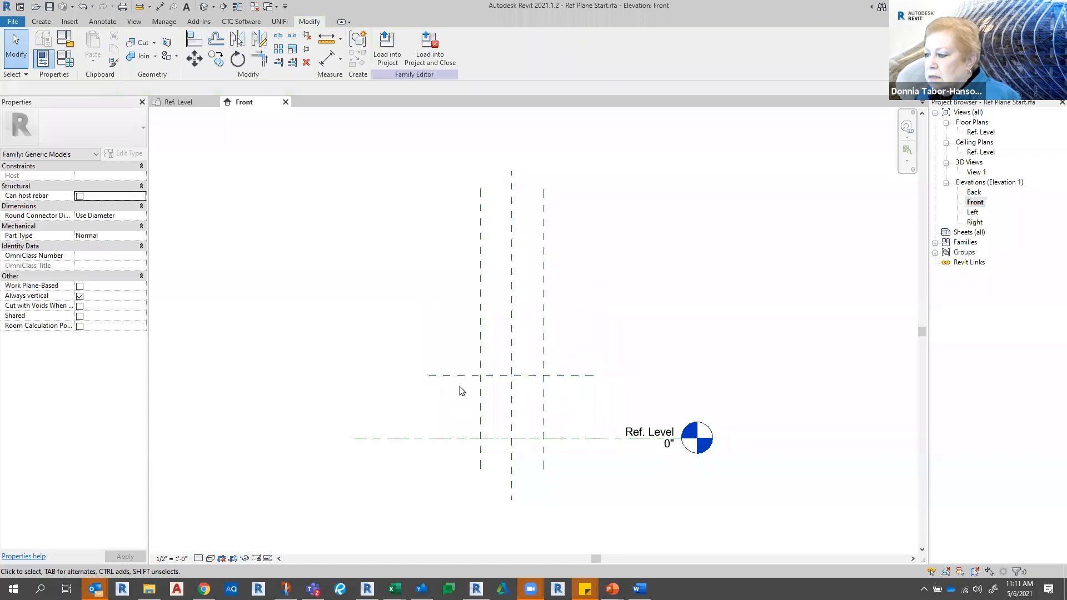
# - Shorten both ends of the Top reference plane to just beyond the Left and Right planes
pyautogui.scroll(3, 459, 390)
pyautogui.click(405, 362)
pyautogui.moveTo(405, 363); pyautogui.dragTo(508, 362)
pyautogui.moveTo(756, 363); pyautogui.dragTo(677, 363)
pyautogui.scroll(-2, 383, 260)
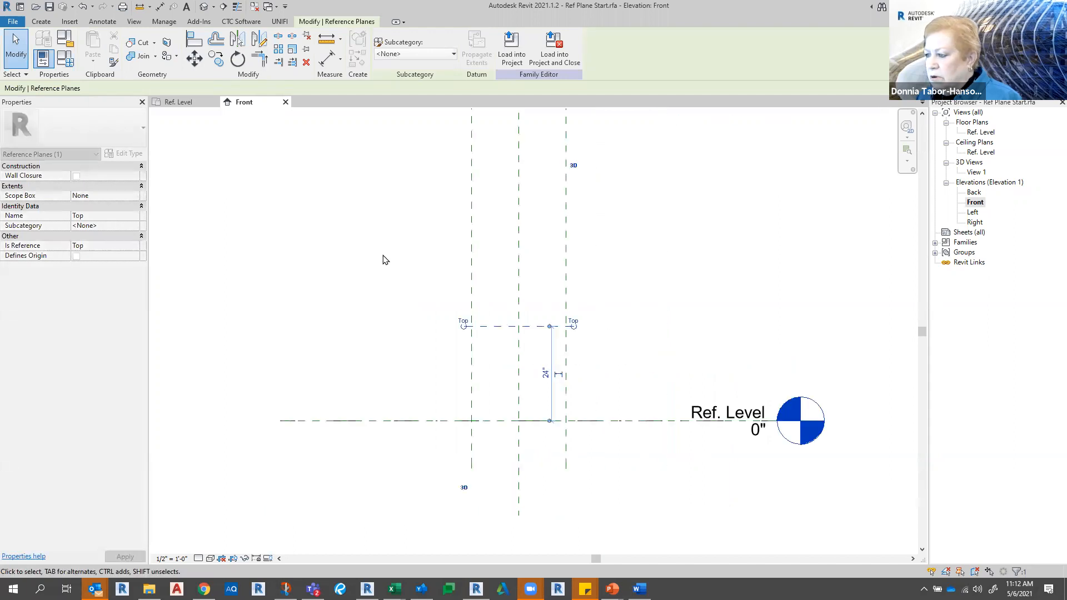
pyautogui.scroll(-2, 384, 260)
pyautogui.press('Escape')
# - Pull in both ends of the Ref. Level line to just outside the Left and Right planes
pyautogui.click(374, 364)
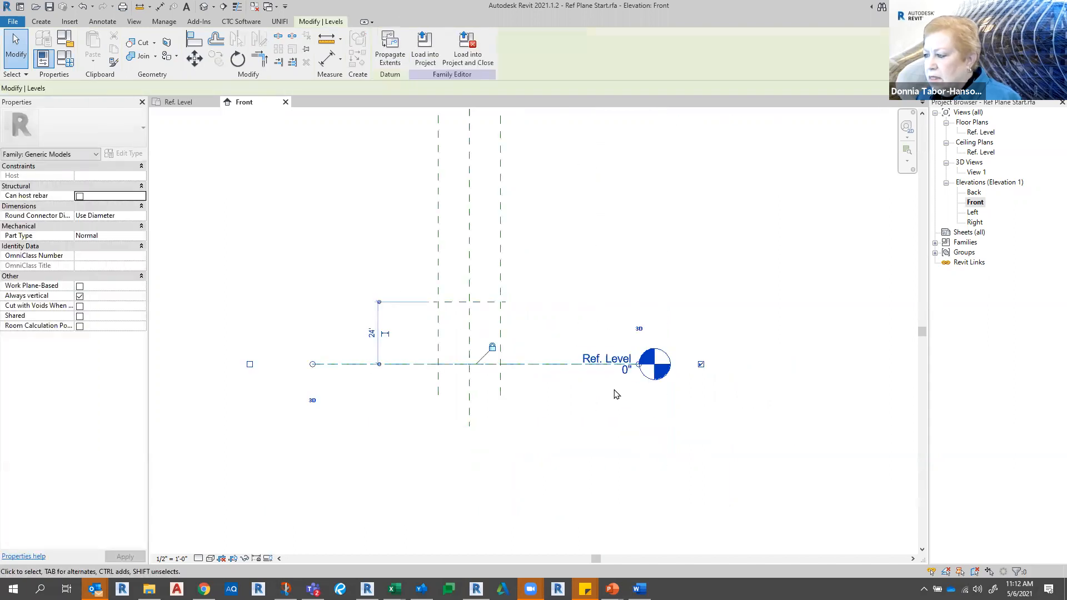
pyautogui.moveTo(512, 374); pyautogui.dragTo(510, 368)
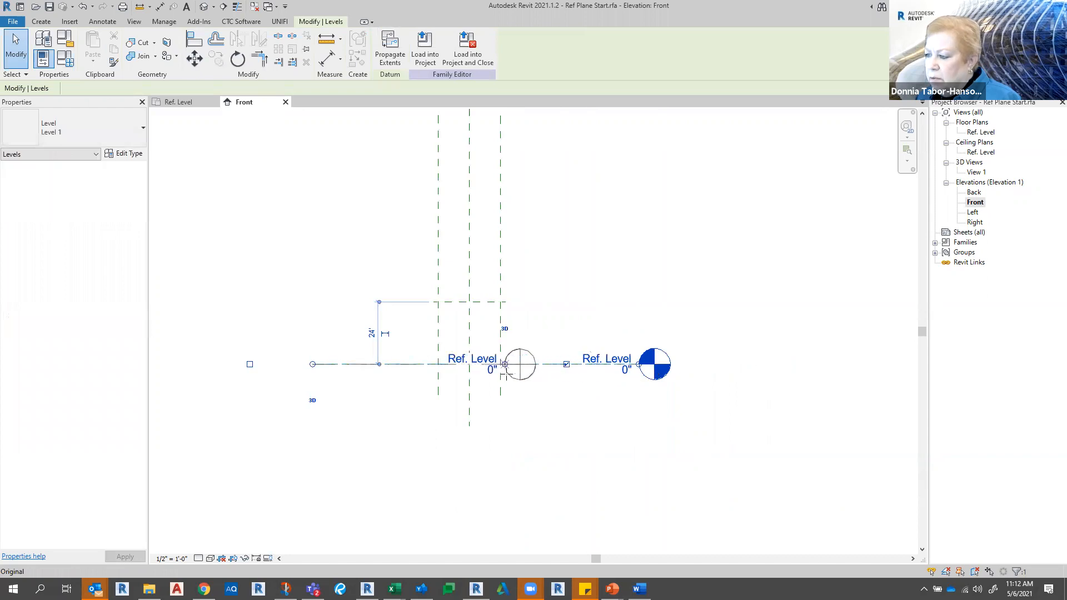
pyautogui.moveTo(313, 364); pyautogui.dragTo(427, 364)
pyautogui.click(417, 392)
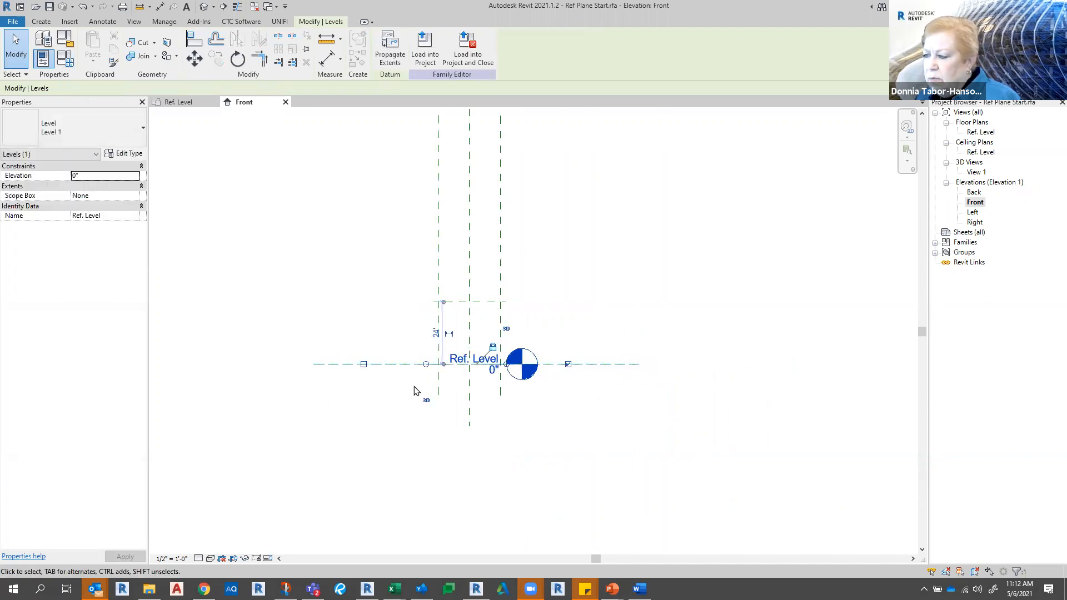
pyautogui.scroll(3, 433, 368)
pyautogui.click(435, 367)
pyautogui.scroll(2, 430, 366)
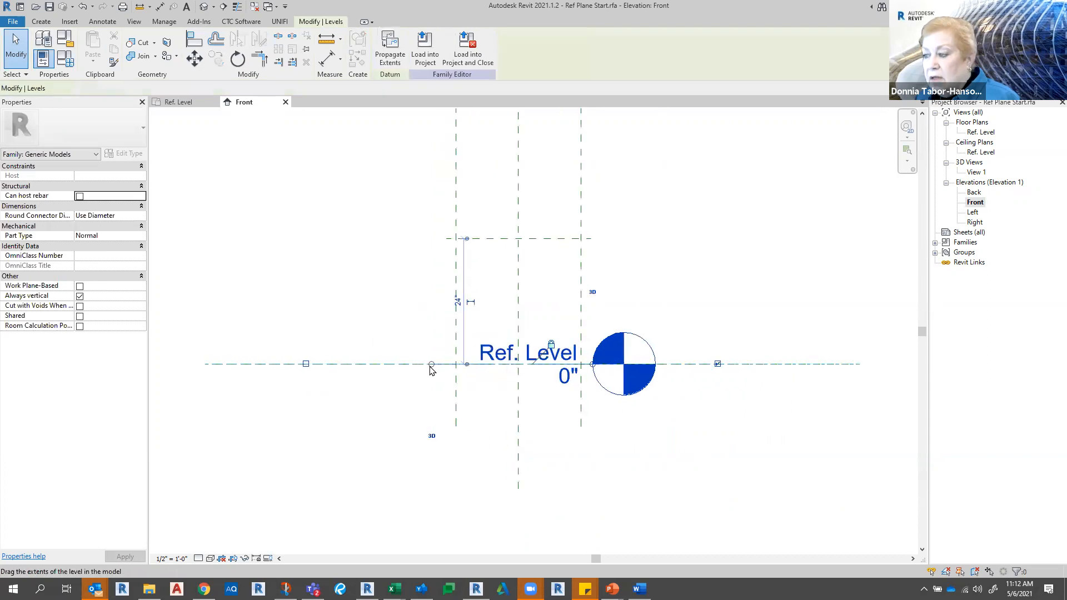
pyautogui.click(383, 421)
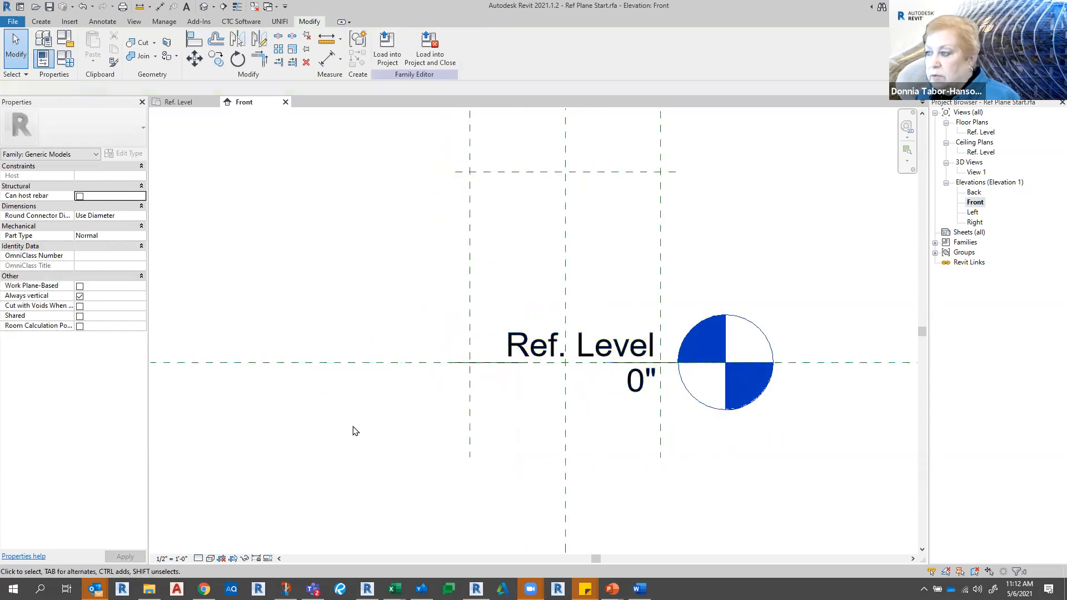
# - Shorten both ends of the Base reference plane to line up with the ends of the Top plane
pyautogui.click(352, 362)
pyautogui.scroll(-3, 350, 339)
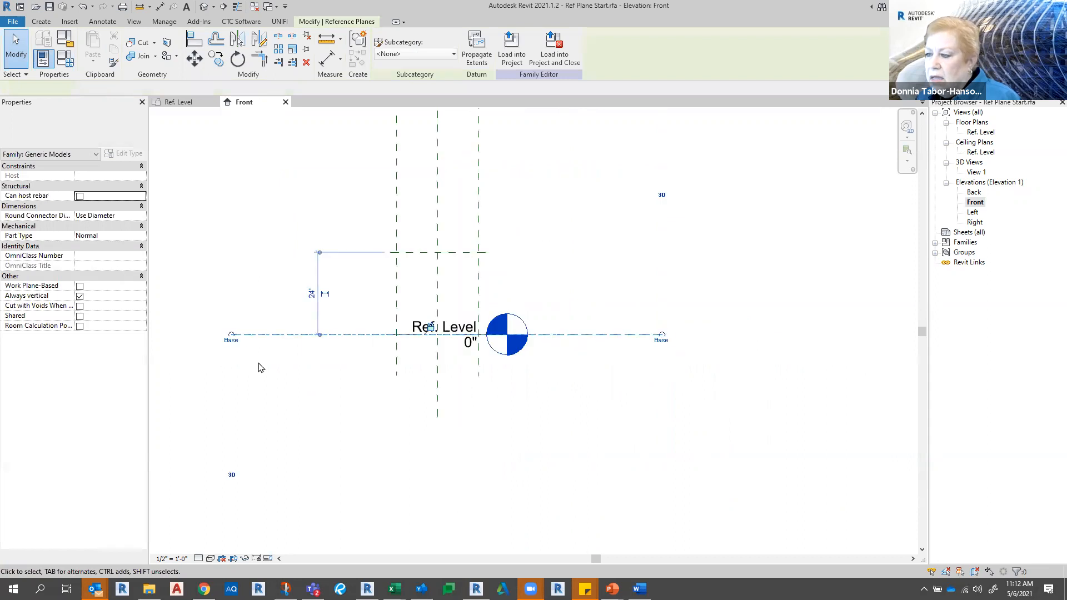
pyautogui.moveTo(353, 334); pyautogui.dragTo(389, 334)
pyautogui.moveTo(662, 335); pyautogui.dragTo(485, 335)
pyautogui.click(285, 346)
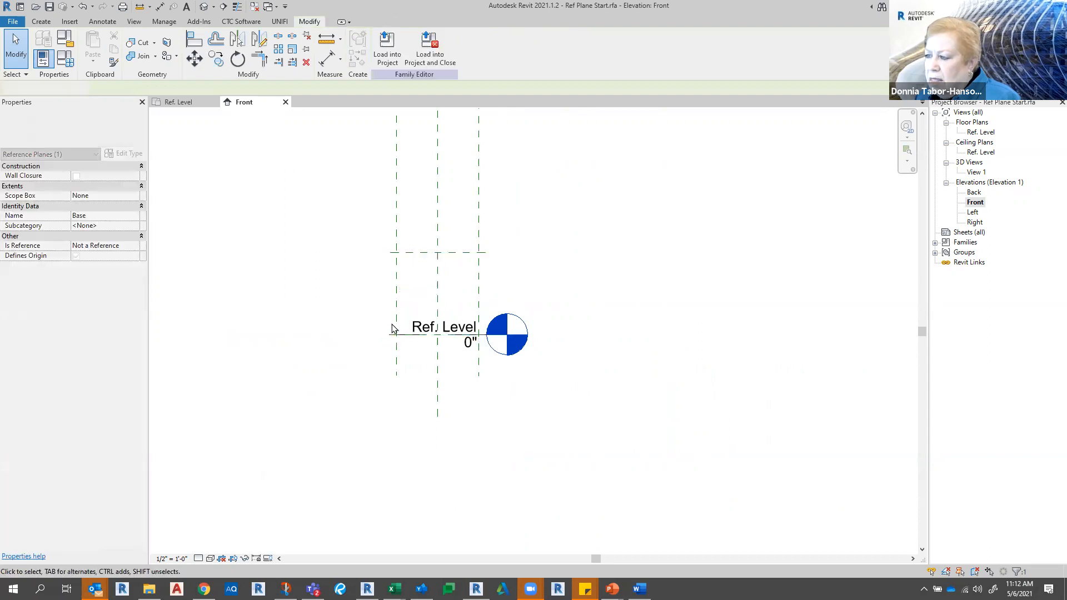
# - Turn off the level head annotation on the Ref. Level line in the Front elevation
pyautogui.click(415, 334)
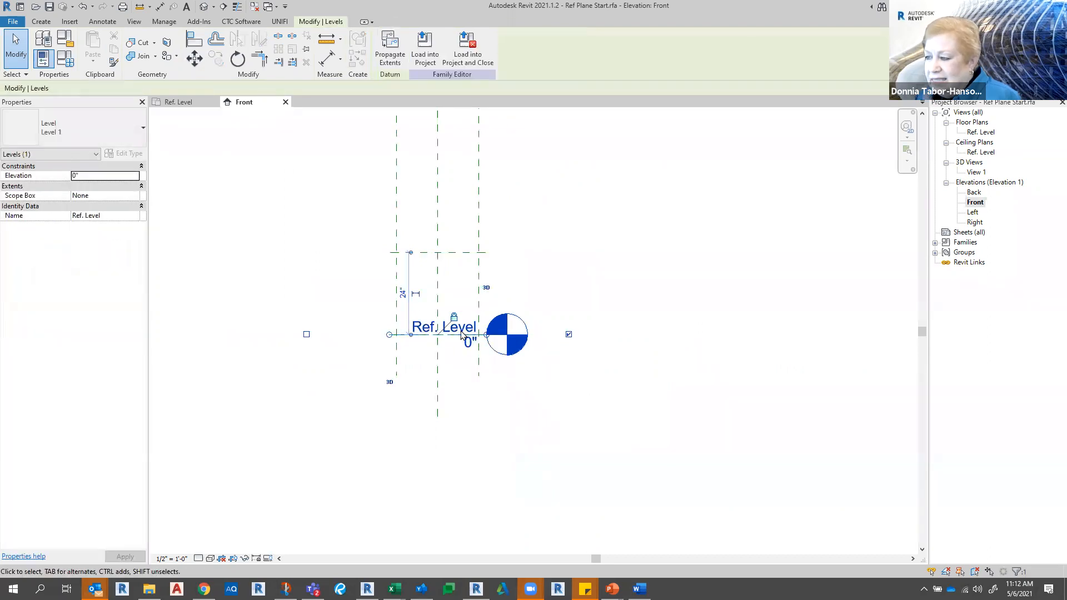
pyautogui.click(568, 334)
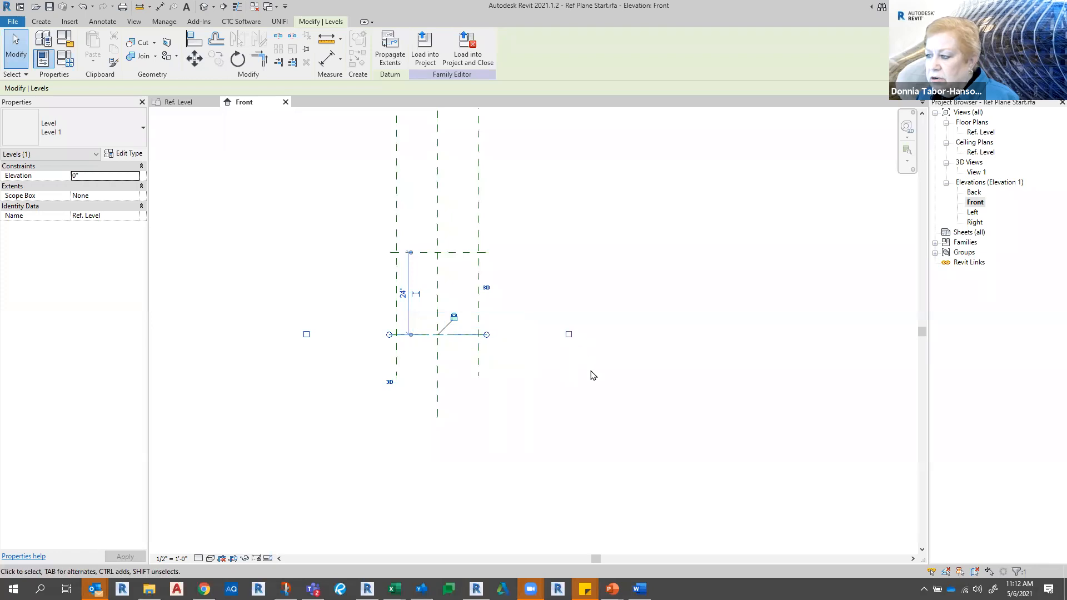
pyautogui.click(590, 409)
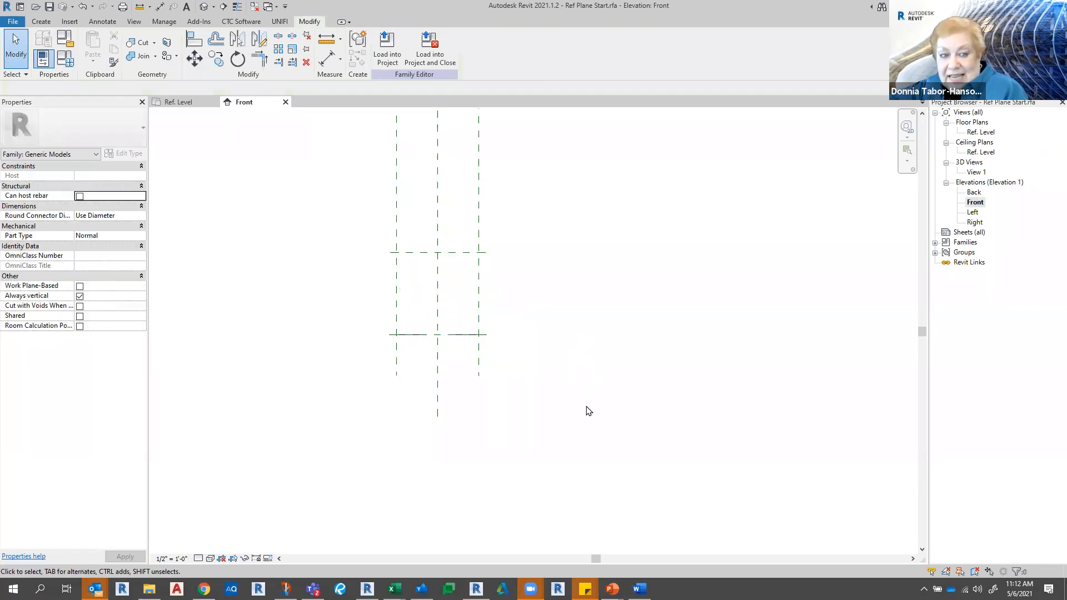
# - In the Right elevation, pull in both ends of the Ref. Level line to just outside the Front and Back reference planes
pyautogui.doubleClick(974, 222)
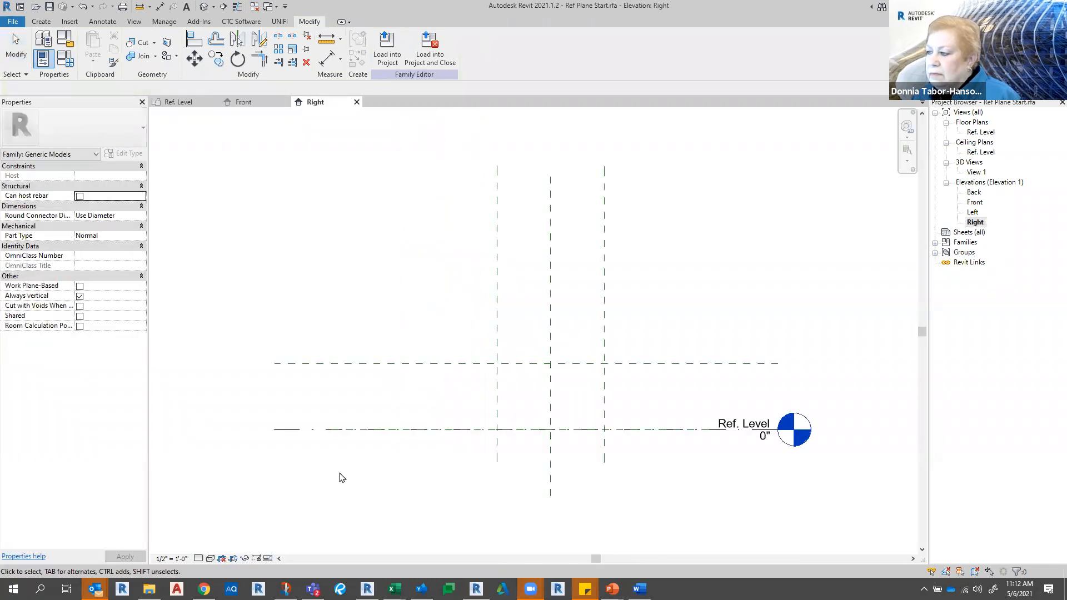
pyautogui.click(355, 433)
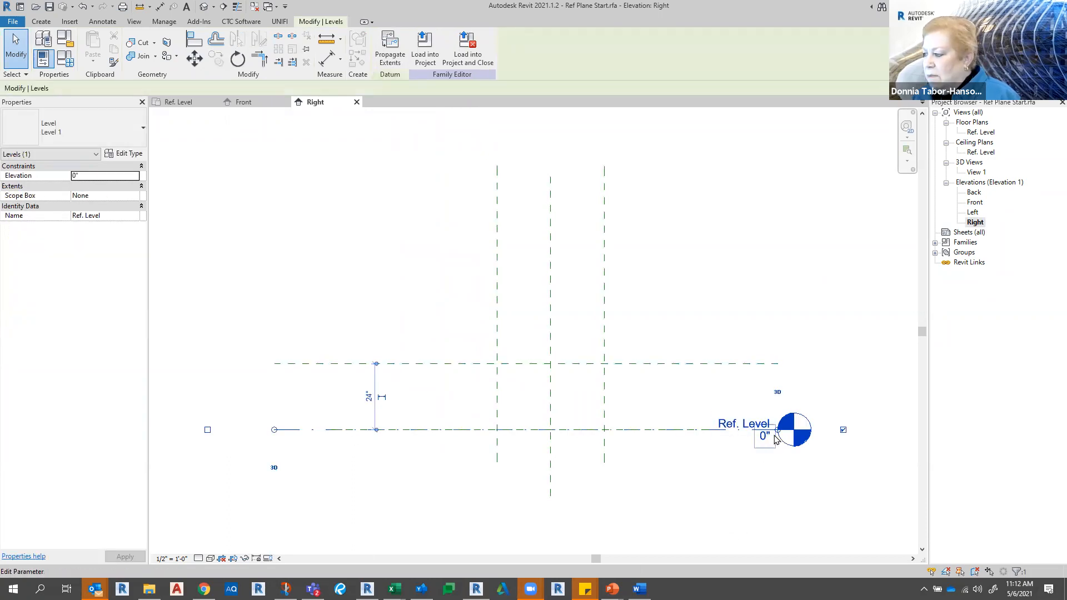
pyautogui.moveTo(777, 429); pyautogui.dragTo(555, 436)
pyautogui.moveTo(274, 429); pyautogui.dragTo(486, 430)
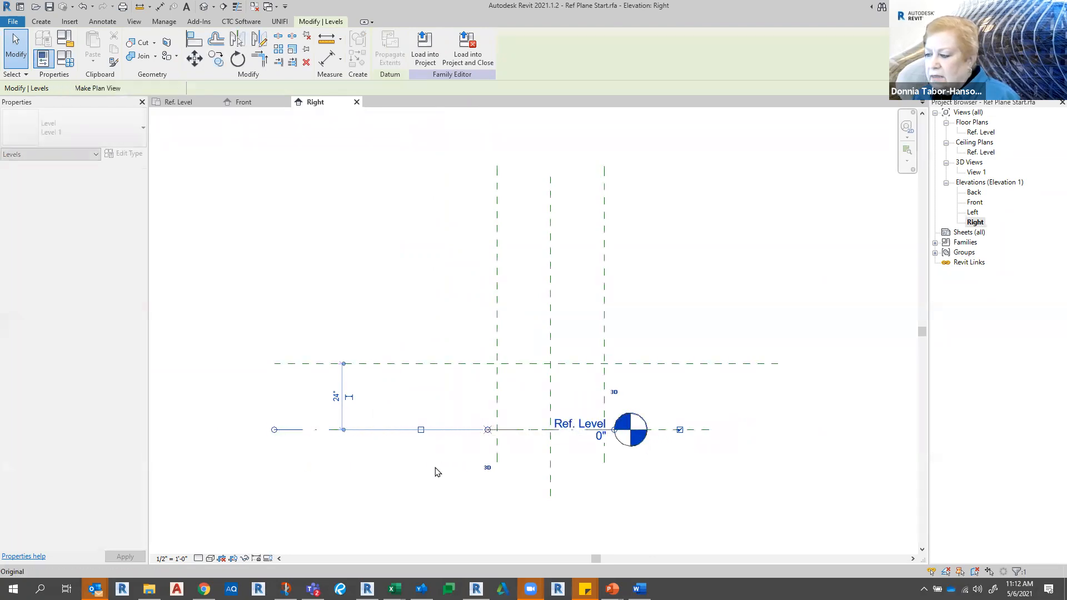
pyautogui.click(438, 472)
# - Turn off the level head annotation on the Ref. Level line in the Right elevation
pyautogui.click(602, 447)
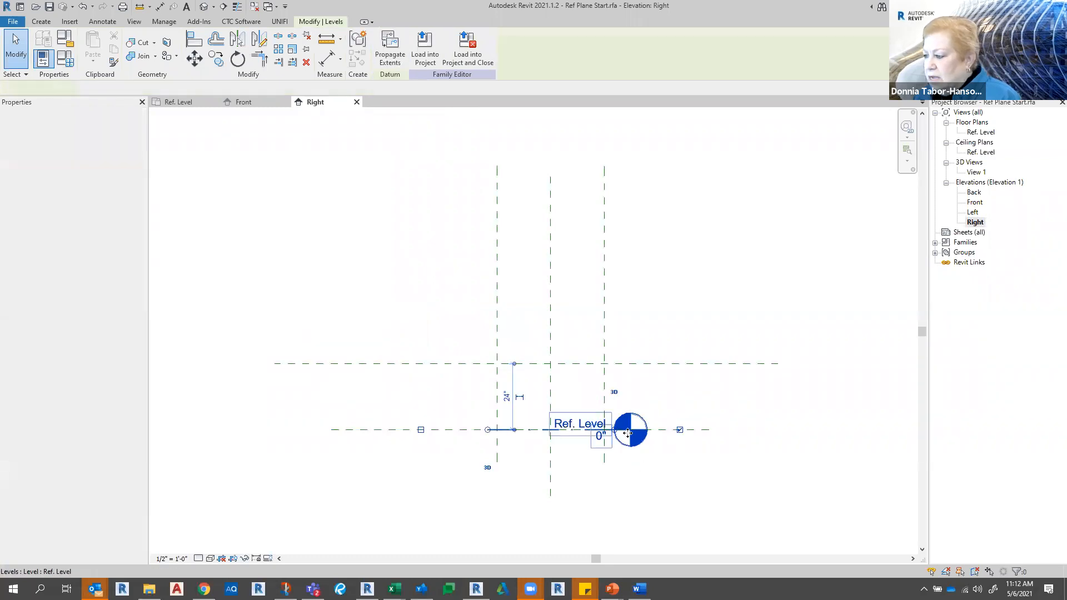
pyautogui.click(680, 430)
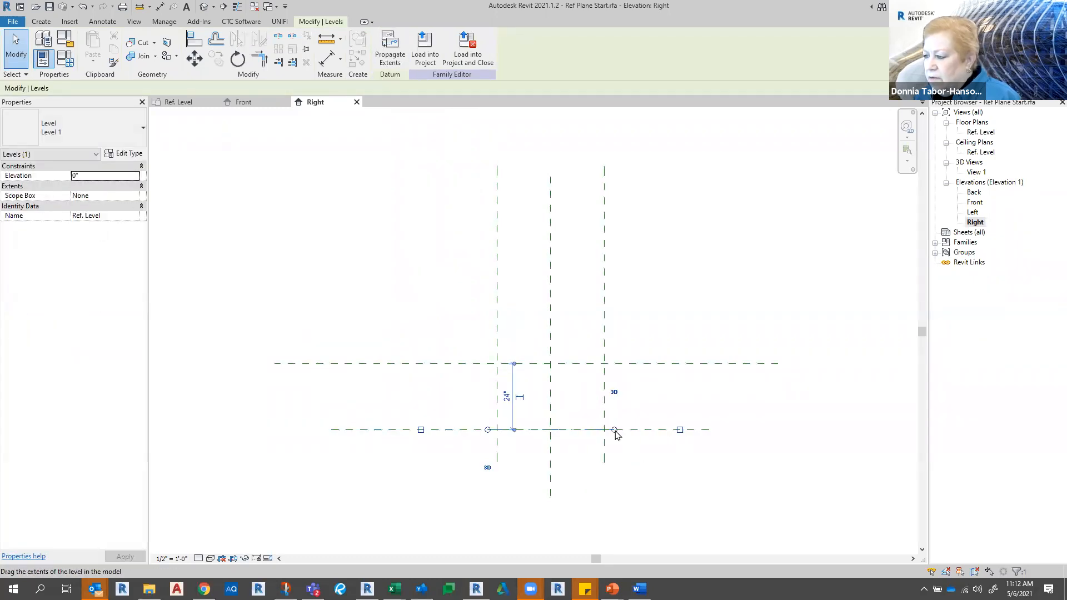
pyautogui.click(415, 459)
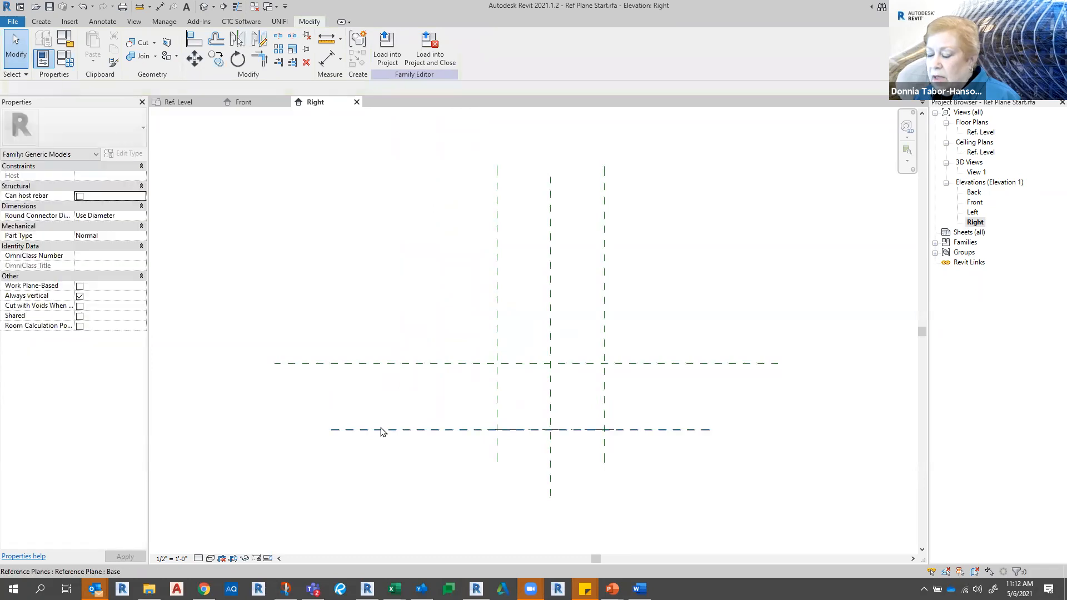
# - Shorten the front end of the Base reference plane to line up with the end of the Ref. Level line
pyautogui.click(320, 433)
pyautogui.moveTo(329, 433); pyautogui.dragTo(490, 430)
pyautogui.press('Escape')
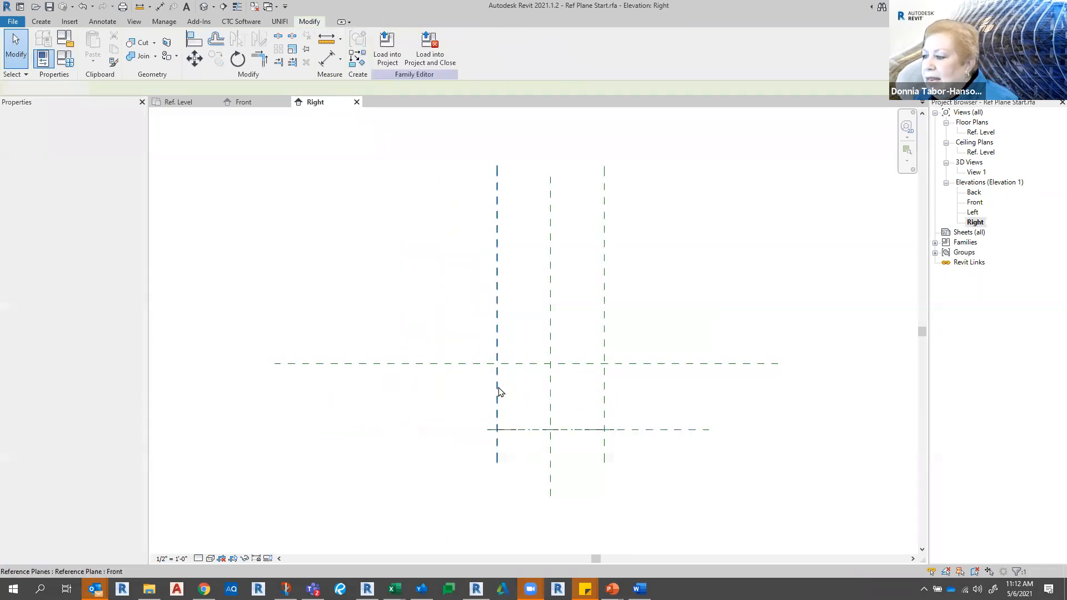
# - Set the Front and Back reference planes each 12" from the center reference plane
pyautogui.click(498, 389)
pyautogui.click(522, 217)
pyautogui.write('1')
pyautogui.write('2')
pyautogui.press('Return')
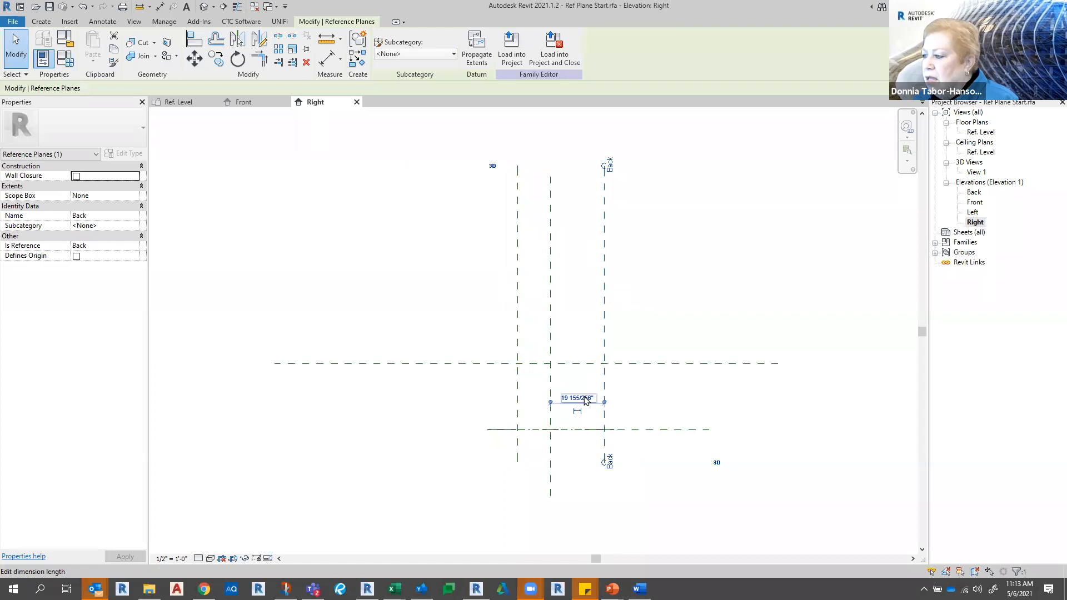
pyautogui.click(580, 398)
pyautogui.write('12')
pyautogui.press('Return')
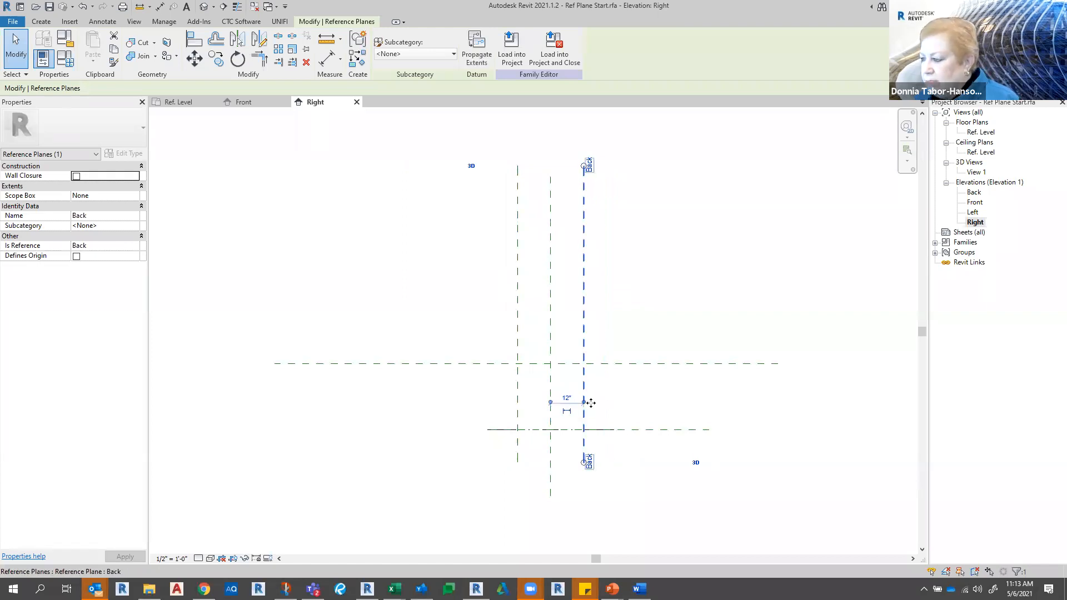
# - Shorten both ends of the Ref. Level line further so it extends only slightly past the repositioned Front and Back planes
pyautogui.click(600, 433)
pyautogui.scroll(4, 602, 439)
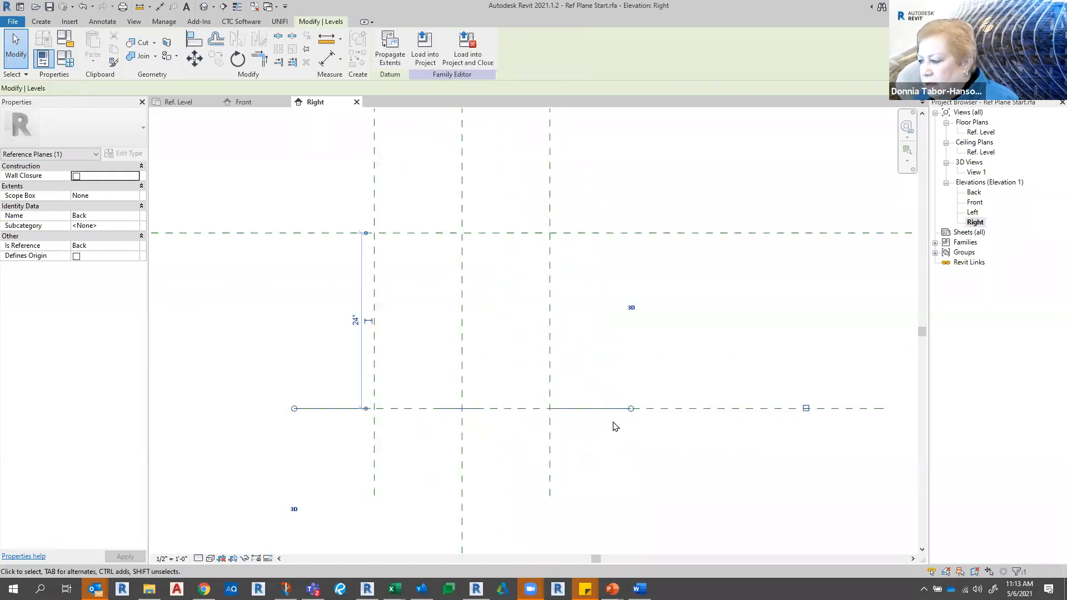
pyautogui.moveTo(581, 419); pyautogui.dragTo(569, 410)
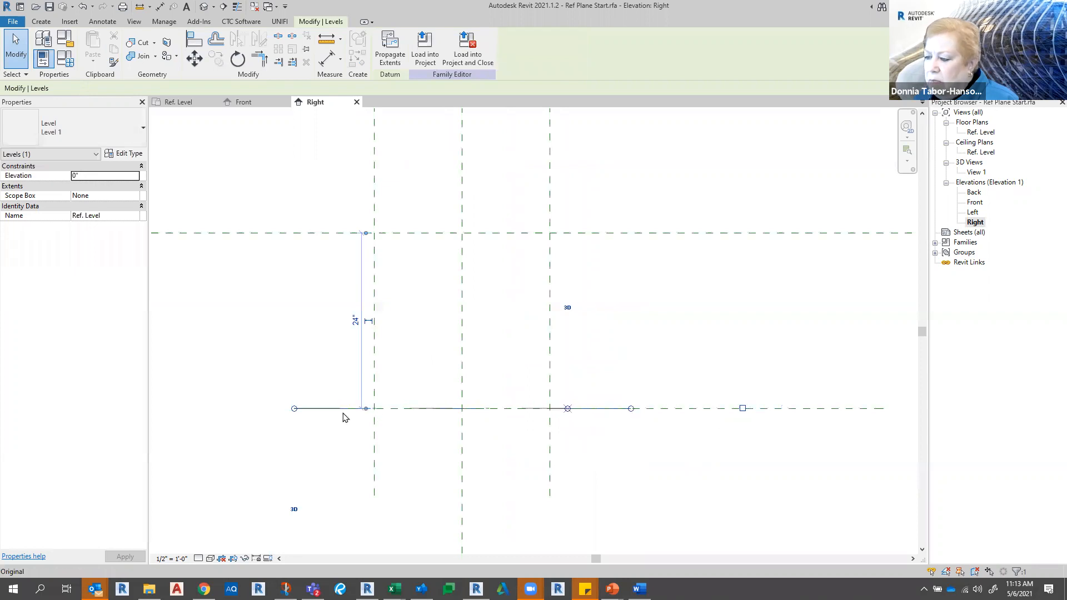
pyautogui.moveTo(294, 408); pyautogui.dragTo(357, 409)
# - Shorten both ends of the Base reference plane to just beyond the Front and Back planes
pyautogui.click(590, 409)
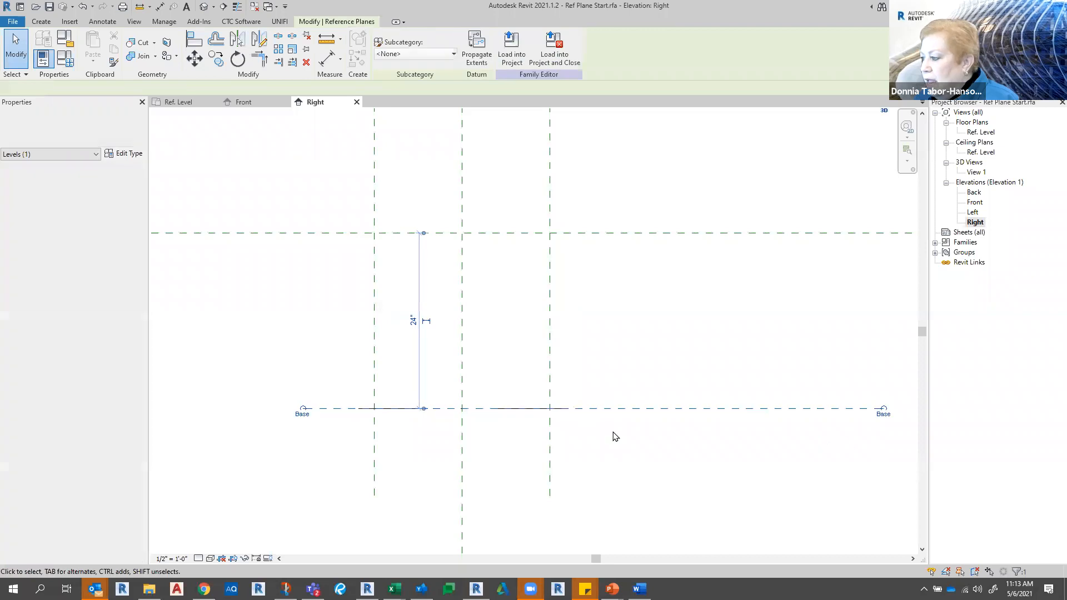
pyautogui.moveTo(303, 408); pyautogui.dragTo(362, 407)
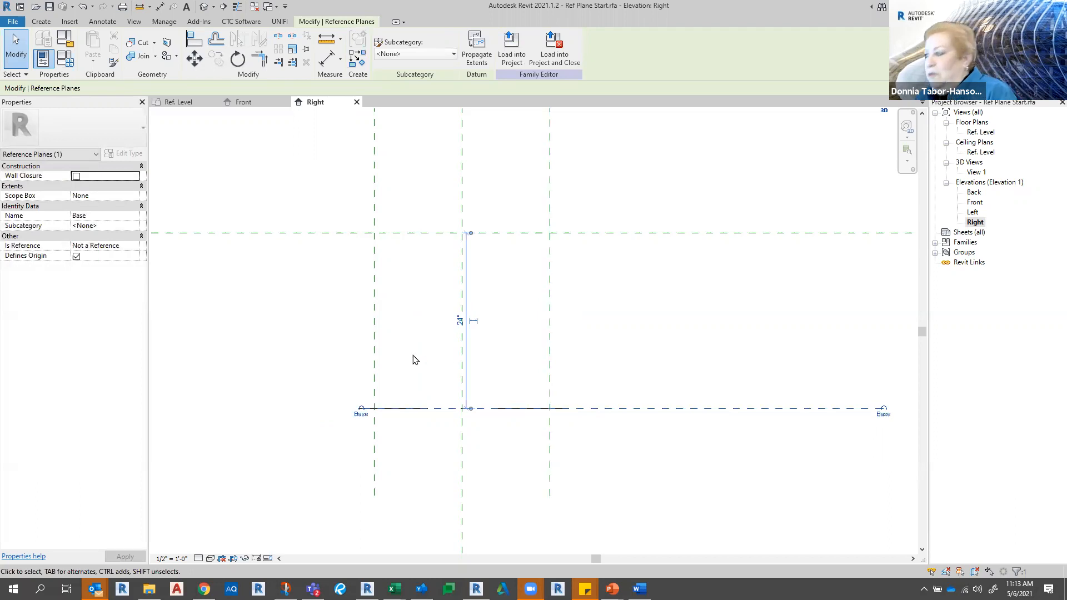
pyautogui.scroll(-1, 396, 373)
pyautogui.moveTo(821, 404); pyautogui.dragTo(542, 403)
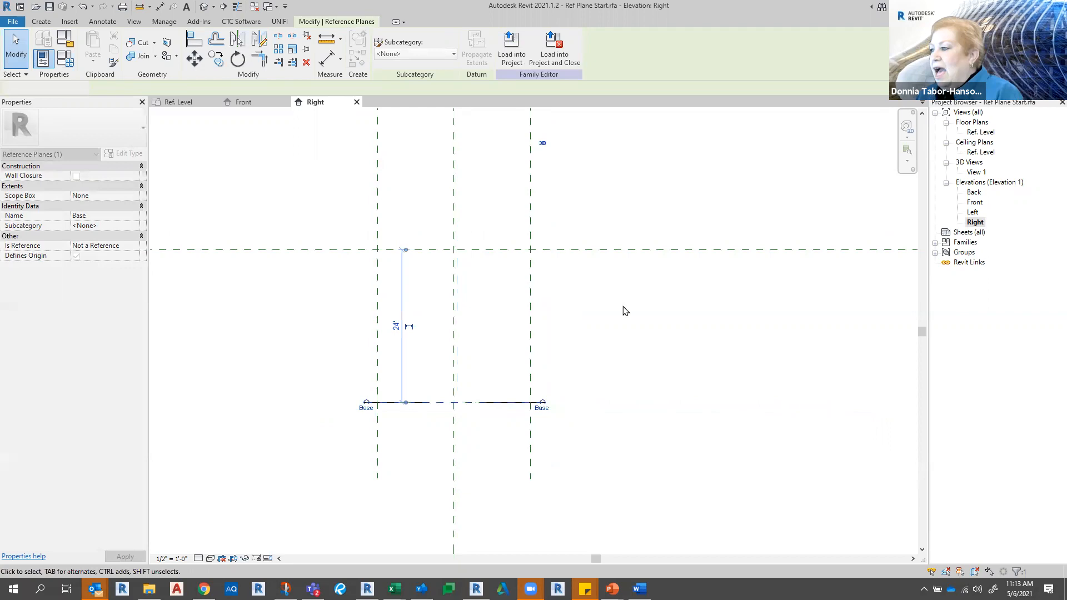
pyautogui.click(624, 309)
# - Shorten both ends of the Top reference plane to just beyond the Front and Back planes
pyautogui.scroll(-3, 582, 388)
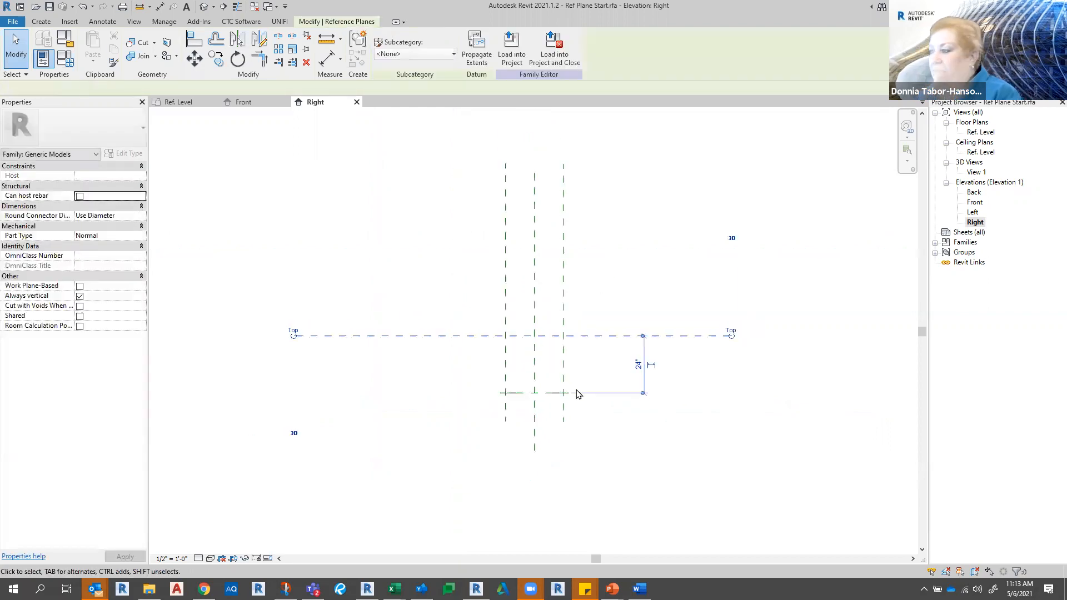
pyautogui.moveTo(294, 337); pyautogui.dragTo(501, 336)
pyautogui.moveTo(734, 337); pyautogui.dragTo(571, 339)
pyautogui.click(588, 375)
# - Draw a horizontal reference plane about 3" above the Base plane, running from just outside the Front plane to just outside the Back plane
pyautogui.scroll(2, 350, 262)
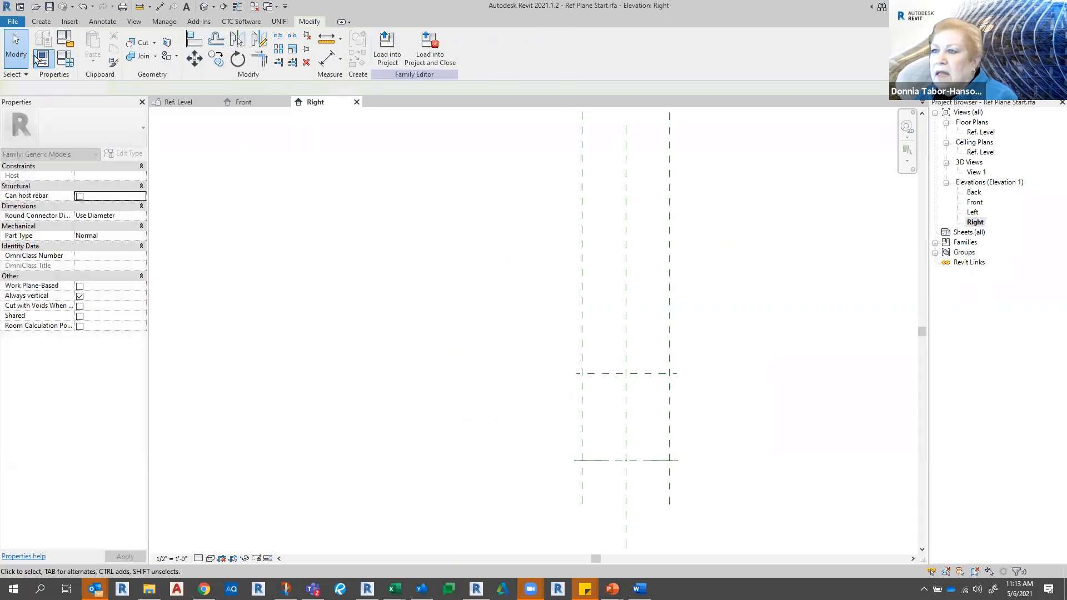
pyautogui.click(41, 23)
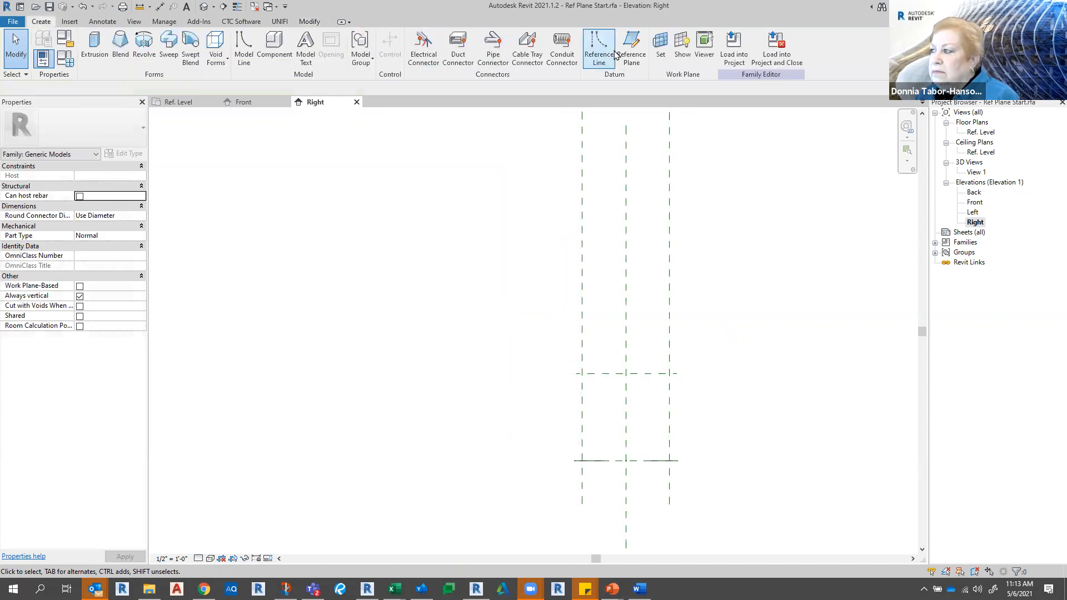
pyautogui.click(631, 55)
pyautogui.scroll(2, 572, 445)
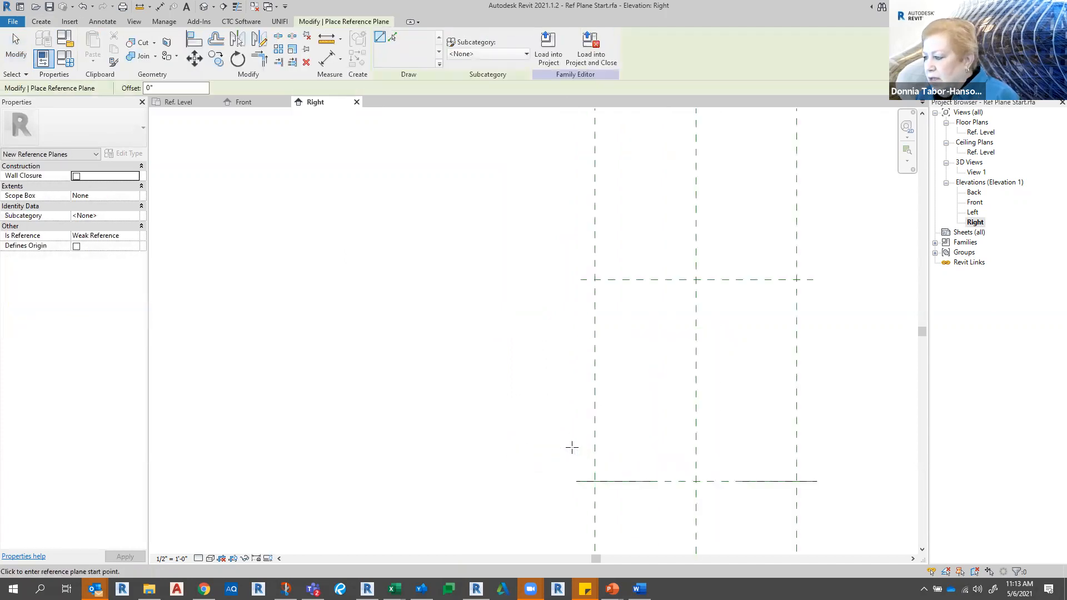
pyautogui.click(579, 454)
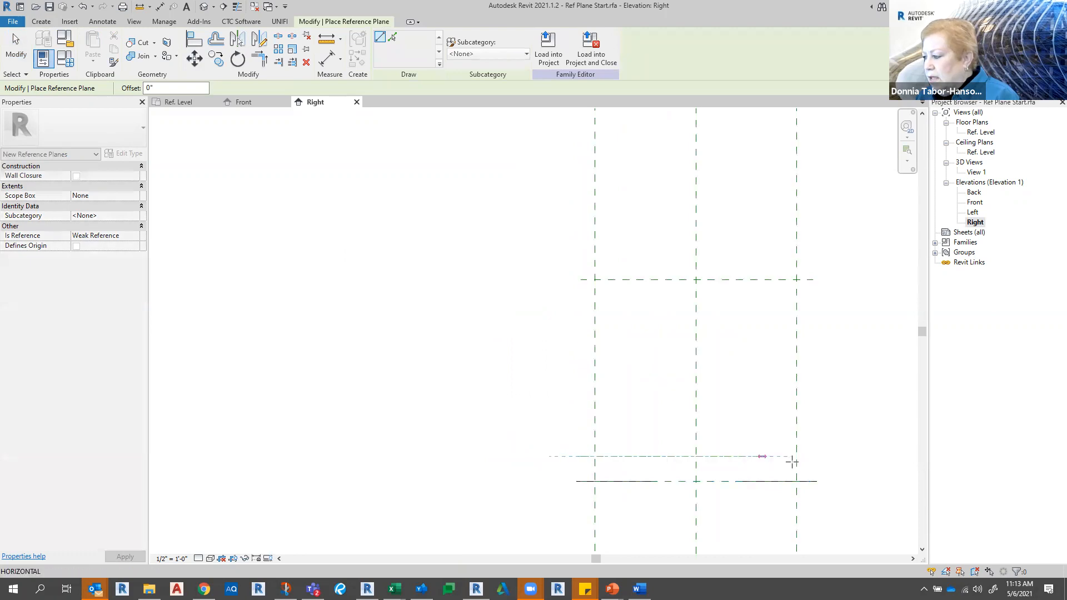
pyautogui.click(811, 457)
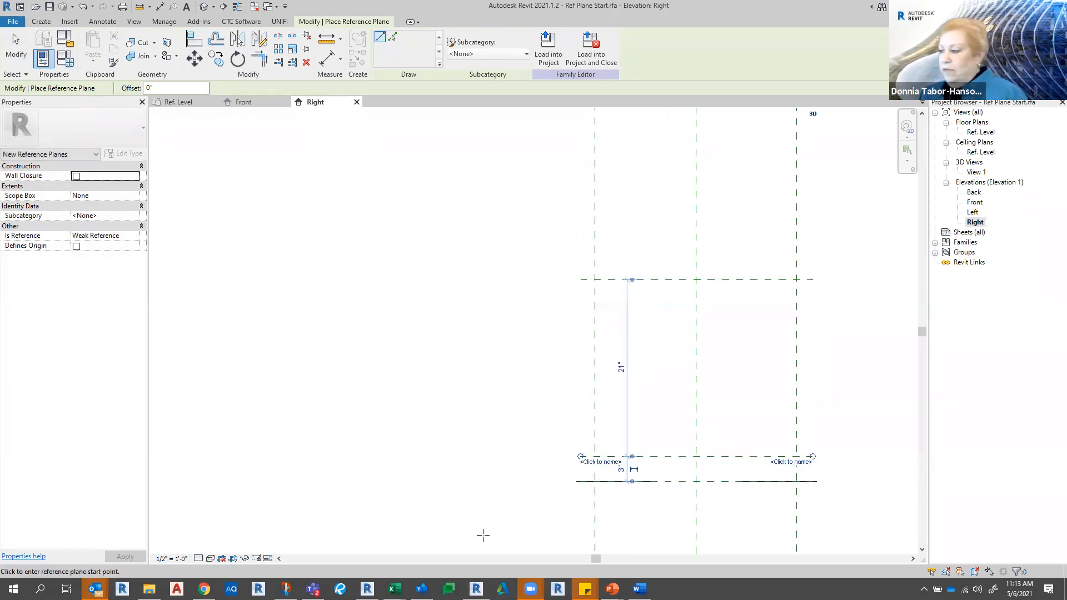
pyautogui.press('Escape')
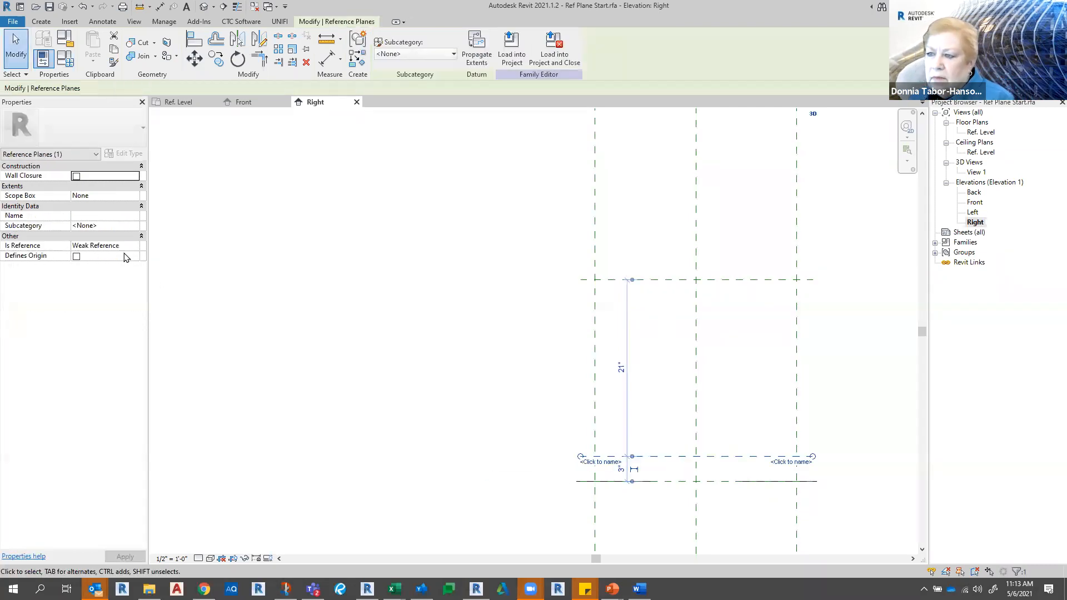
# - Set the new reference plane's Is Reference value to Bottom and name it Bottom
pyautogui.click(132, 248)
pyautogui.write('Bottom')
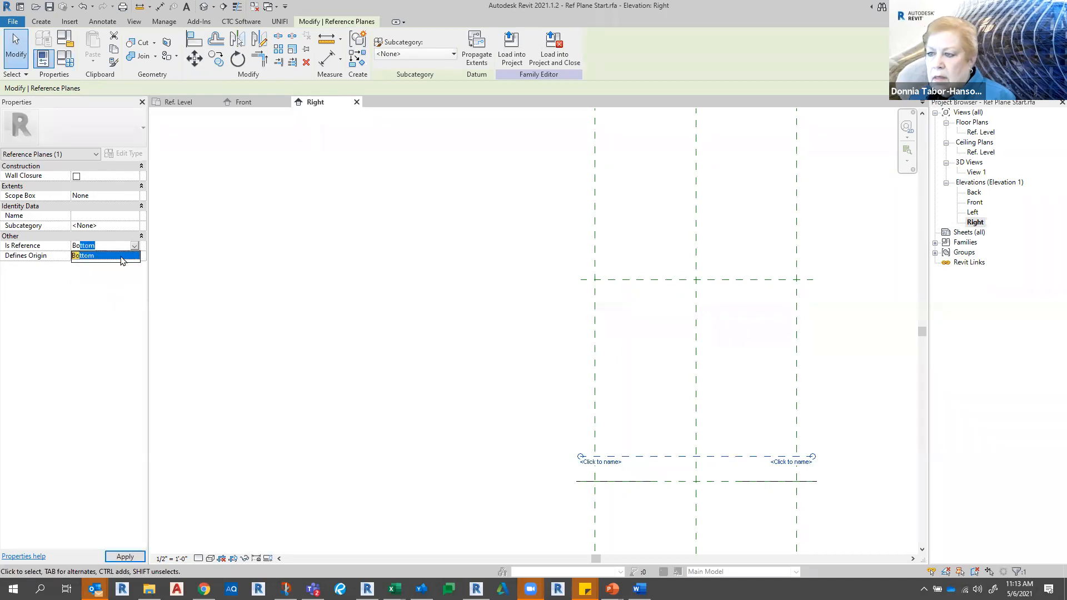
pyautogui.click(121, 257)
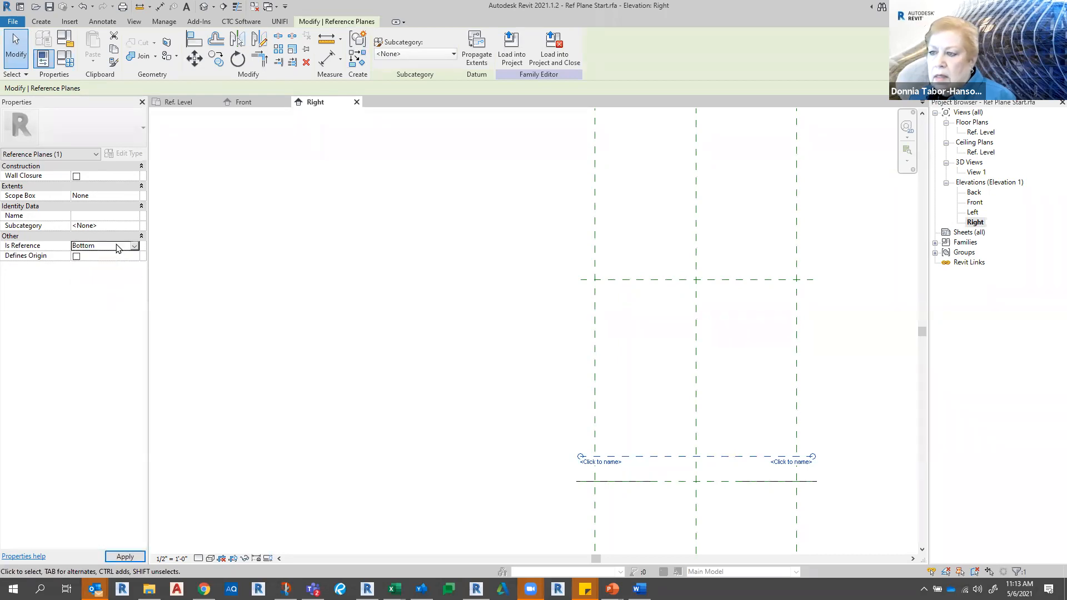
pyautogui.click(107, 221)
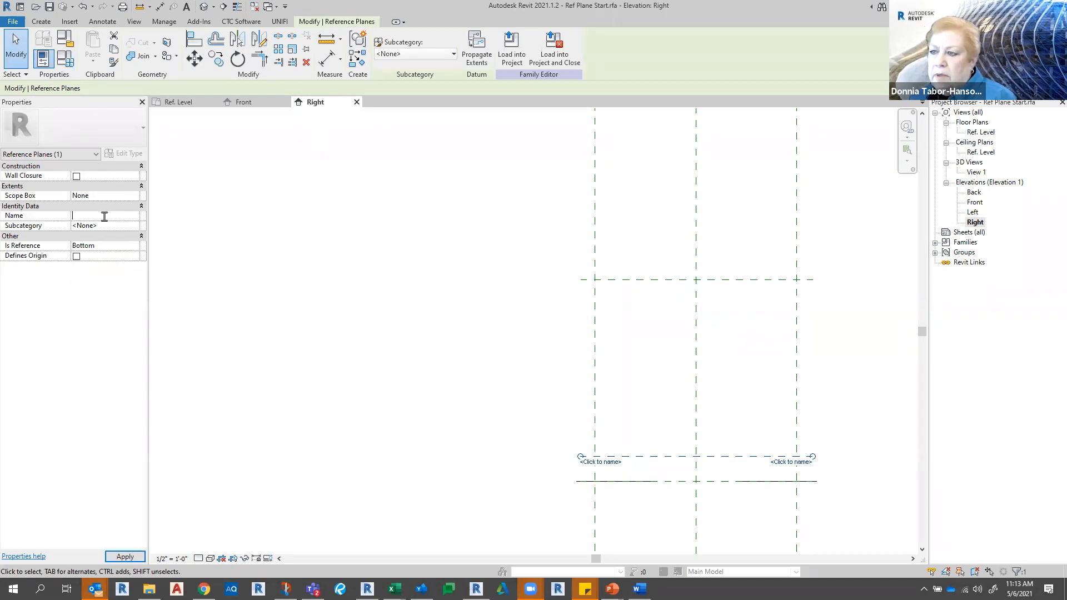
pyautogui.click(275, 249)
# - Check the Bottom reference plane in the Front elevation and close all inactive views
pyautogui.doubleClick(975, 202)
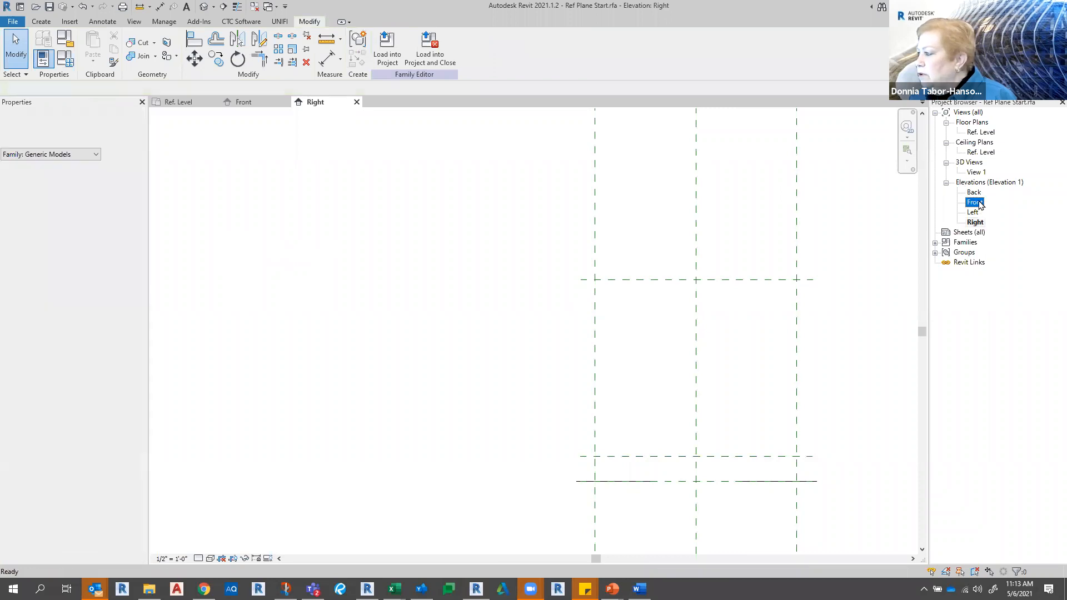
pyautogui.click(412, 326)
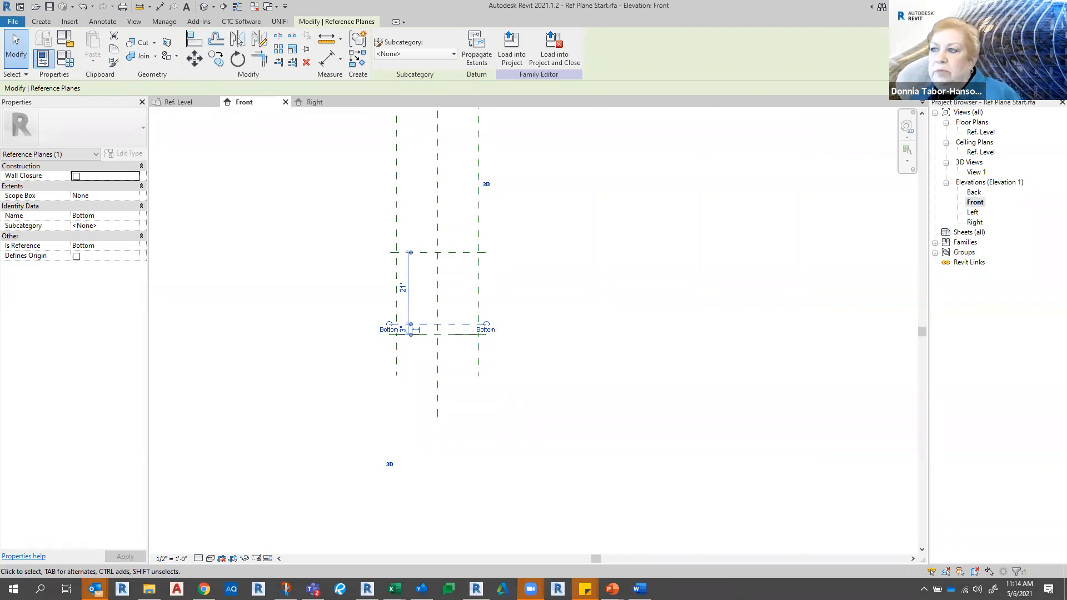
pyautogui.click(254, 6)
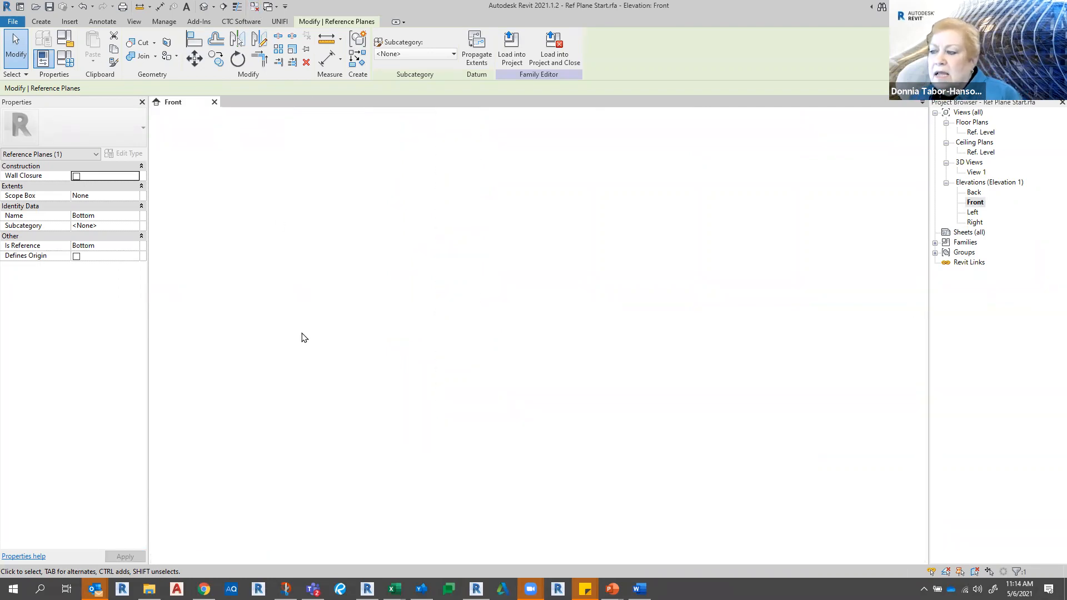
pyautogui.click(300, 364)
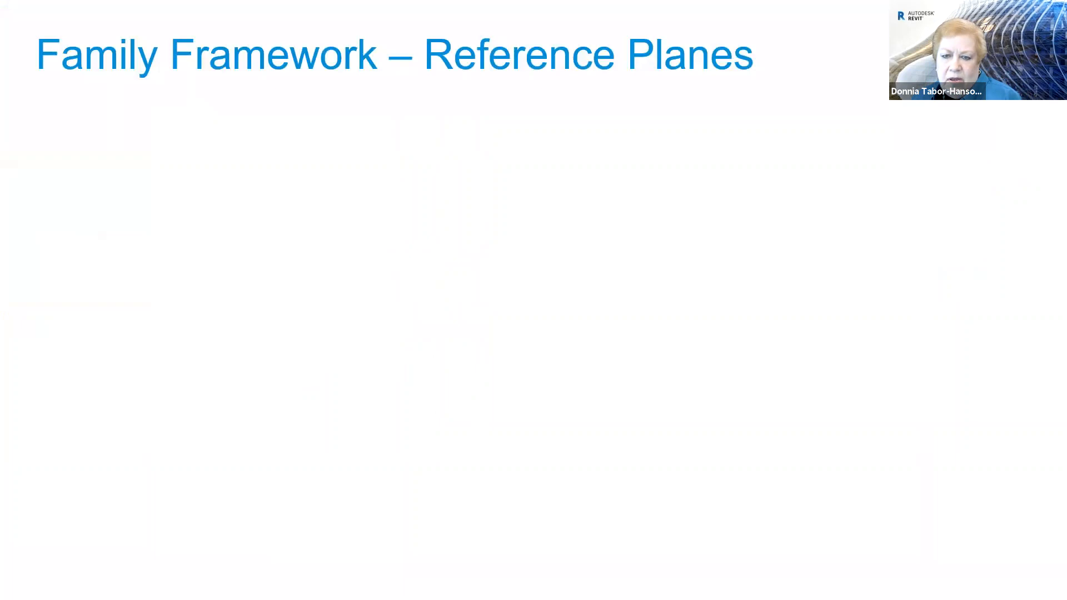
pyautogui.press('Right')
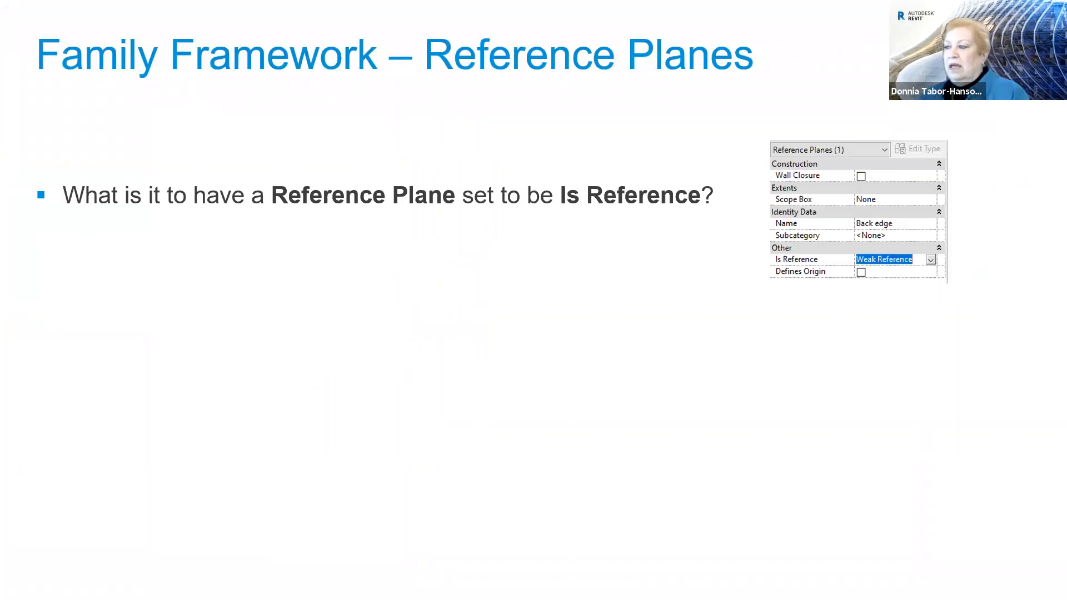
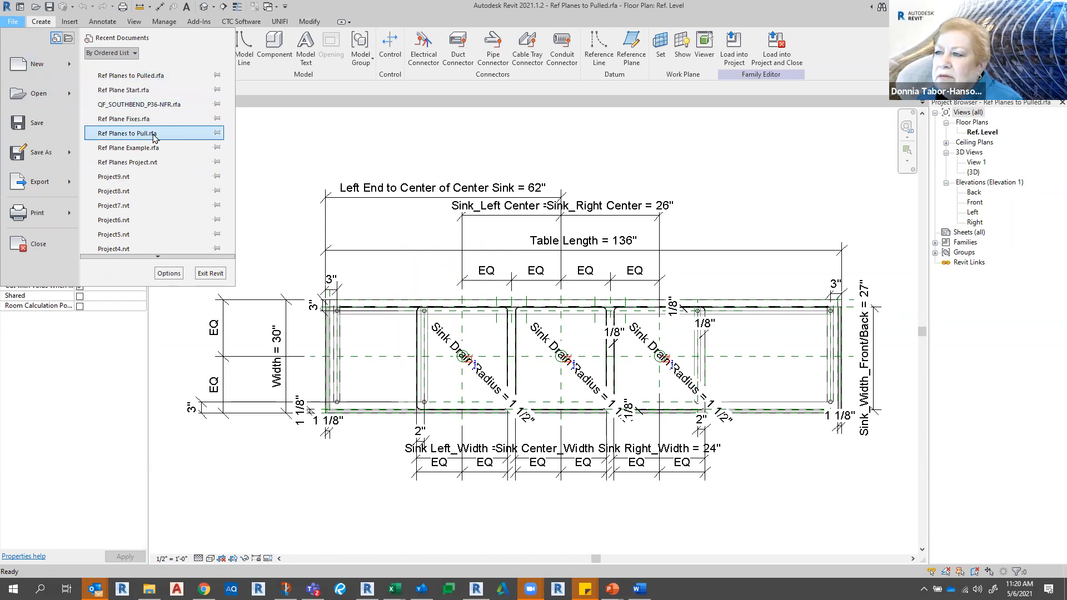
# - Open Ref Planes to Pull.rfa and tile its Ref. Level plan beside the Ref. Level plan of Ref Planes to Pulled.rfa
pyautogui.click(196, 333)
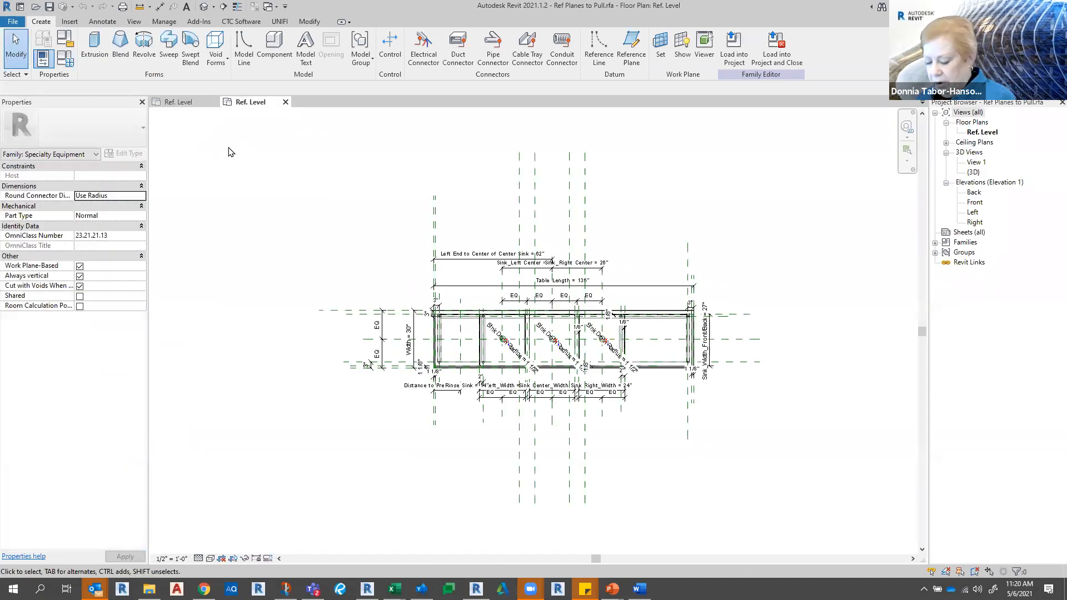
pyautogui.press('w')
pyautogui.press('t')
pyautogui.press('z')
pyautogui.press('a')
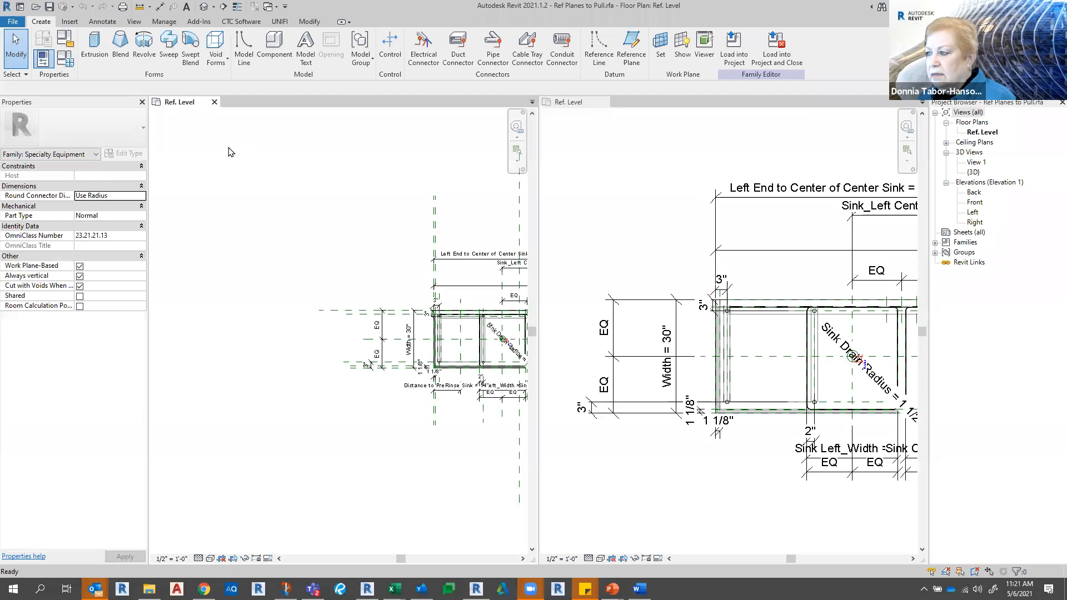
# - Temporarily isolate the reference planes category in the Ref. Level plan of Ref Planes to Pull.rfa
pyautogui.click(376, 451)
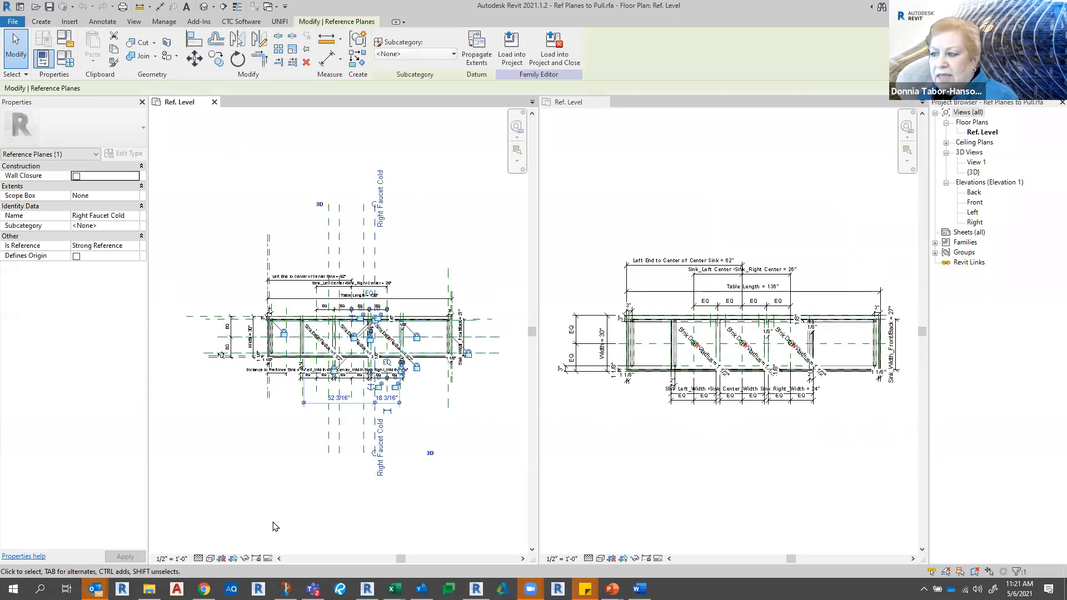
pyautogui.click(246, 559)
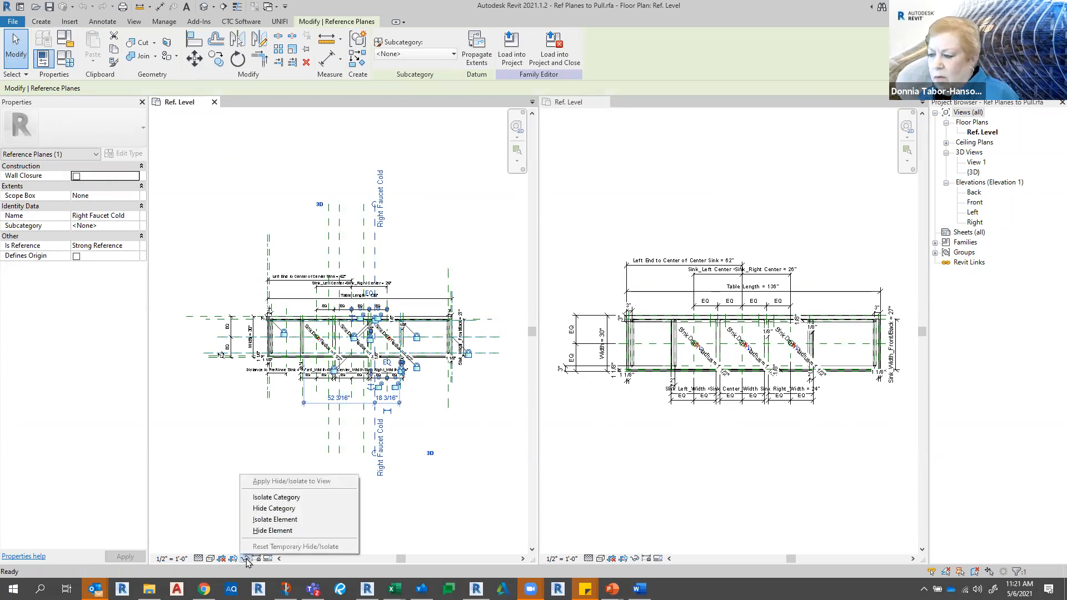
pyautogui.click(300, 497)
pyautogui.click(299, 503)
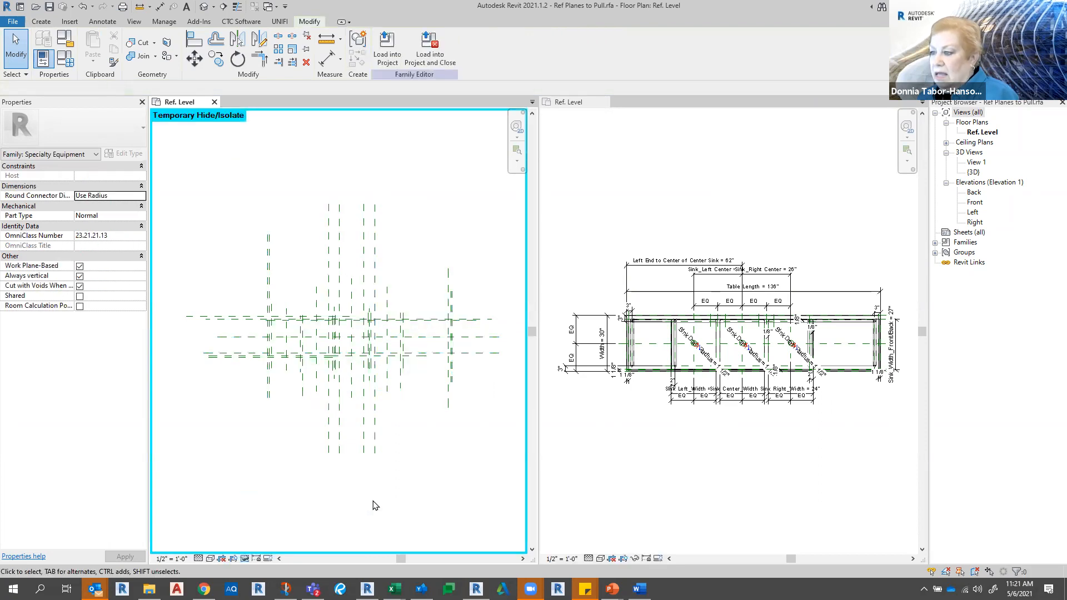
# - Temporarily isolate the reference planes category in the Ref. Level plan of Ref Planes to Pulled.rfa
pyautogui.click(580, 520)
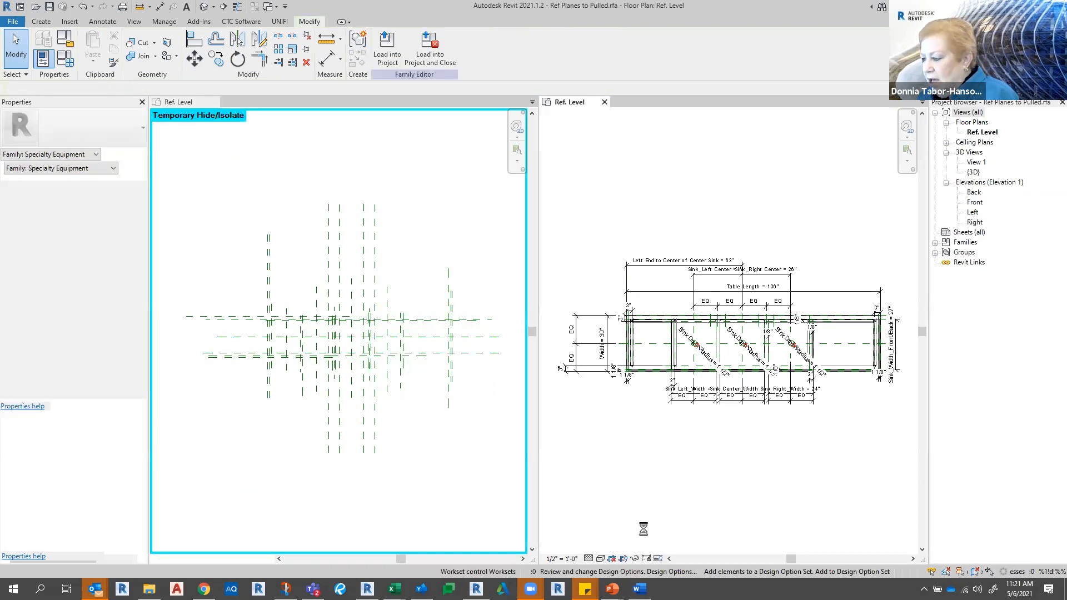
pyautogui.click(657, 346)
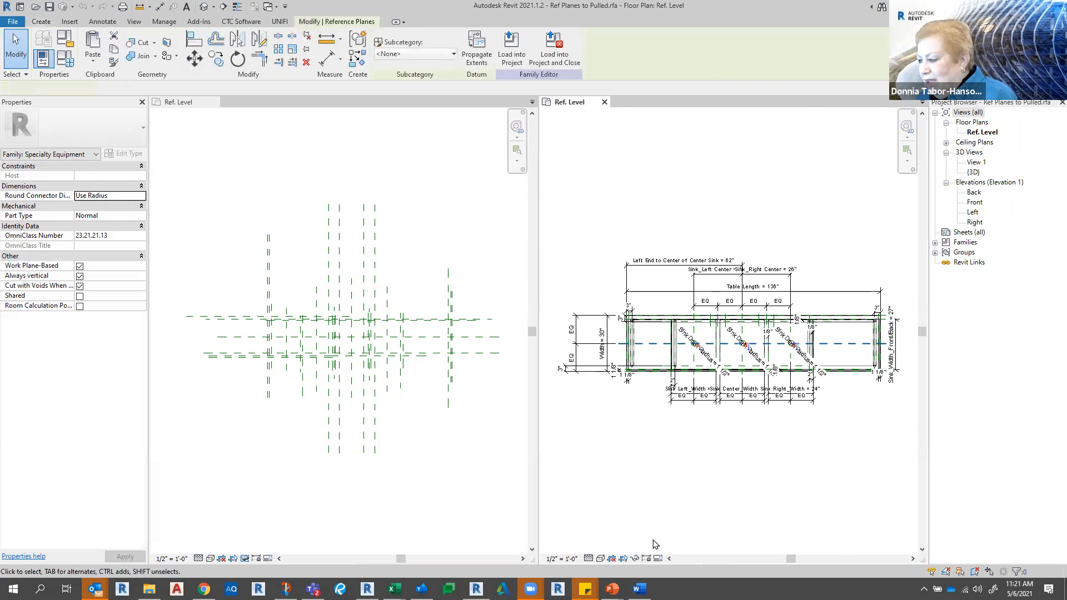
pyautogui.click(636, 557)
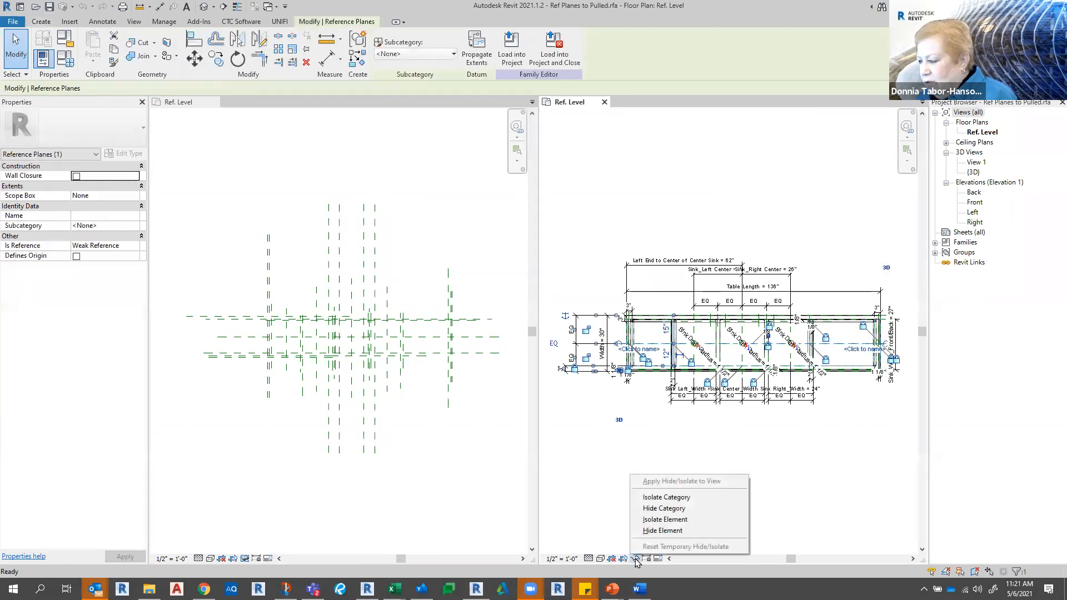
pyautogui.click(677, 497)
pyautogui.click(602, 488)
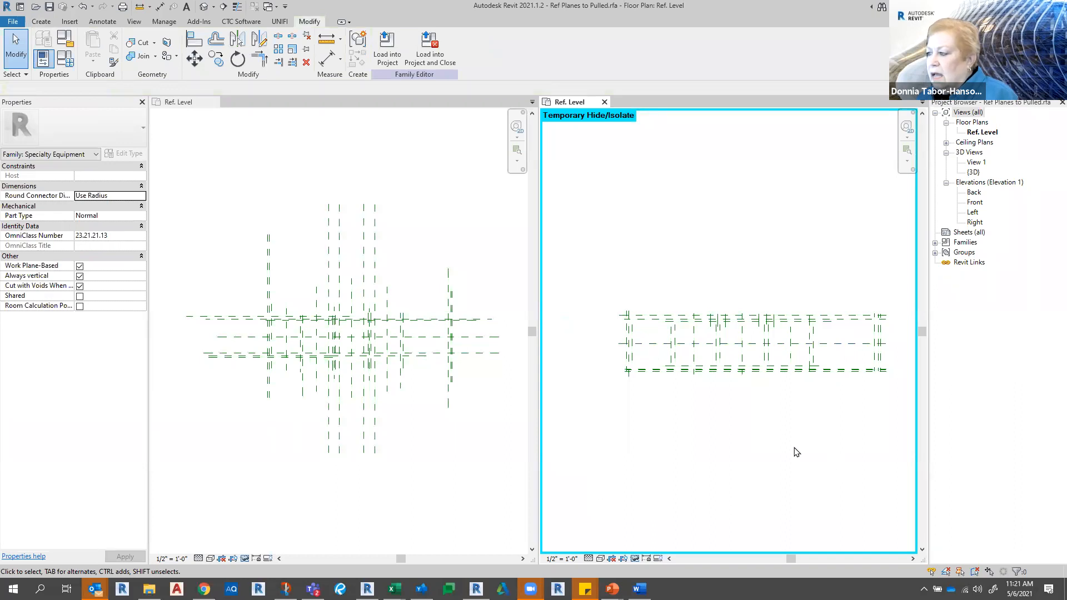
pyautogui.scroll(3, 721, 382)
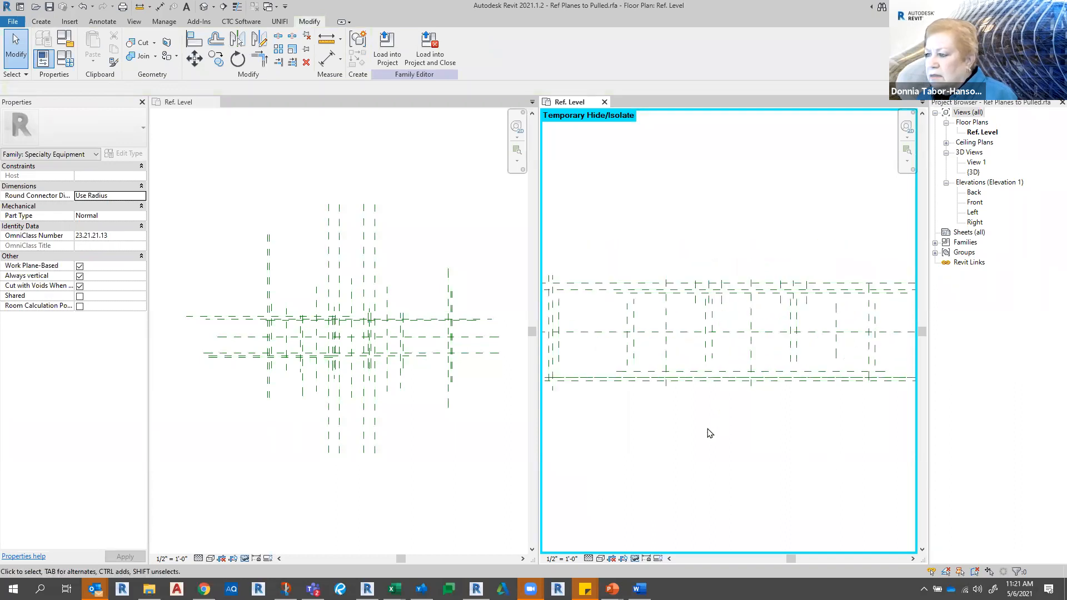
# - Compare the extents and properties of the Left Faucet Hot reference plane in the Ref. Level plans of both families
pyautogui.click(350, 472)
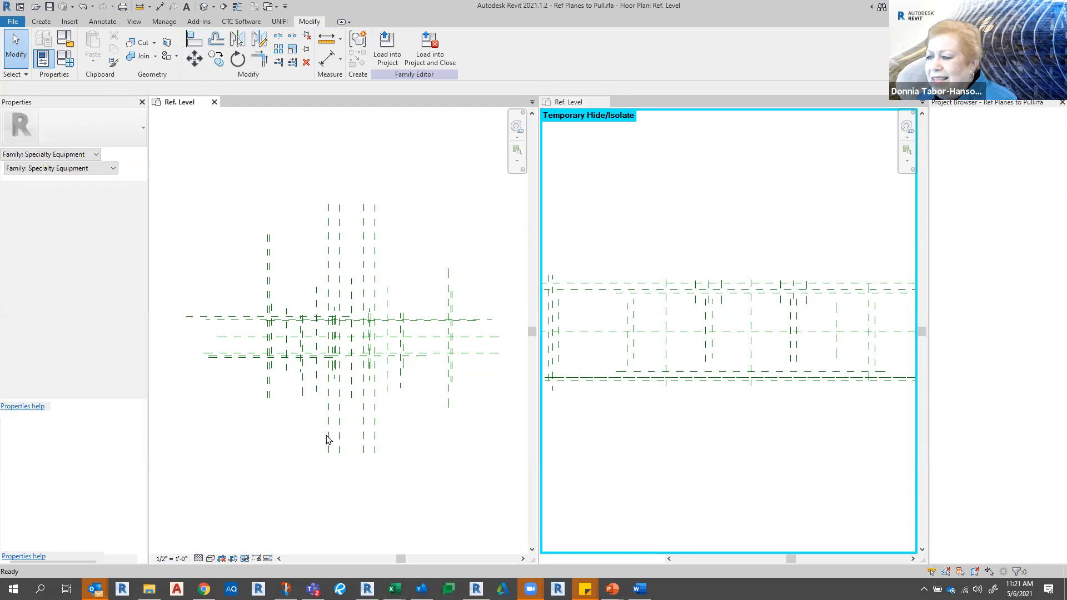
pyautogui.click(329, 440)
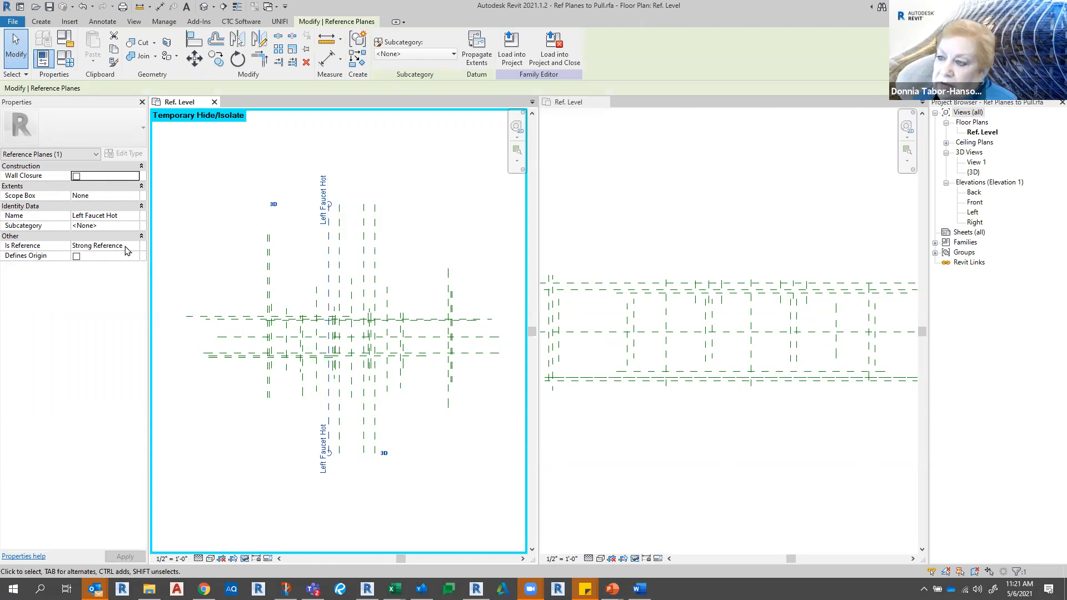
pyautogui.click(688, 332)
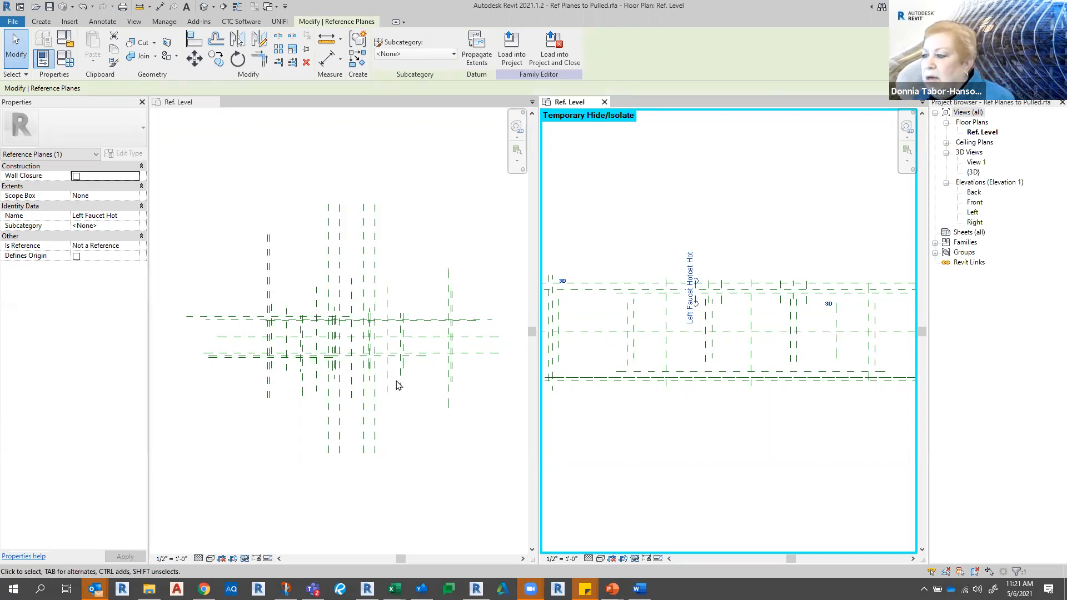
pyautogui.click(397, 412)
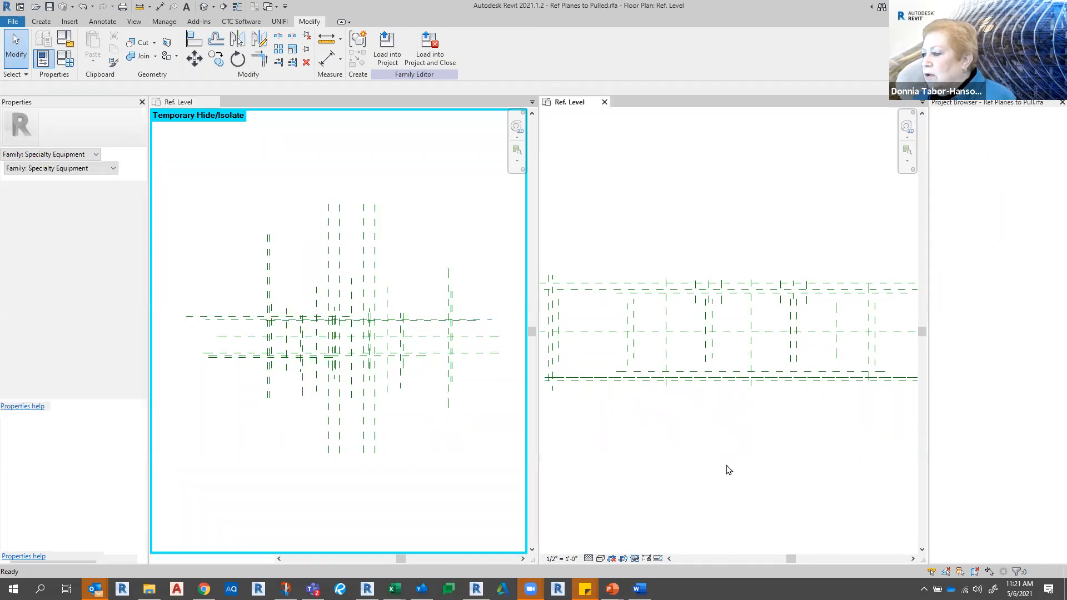
# - Examine the Sink Support_Left, Sink_Left_Left and Sink_Right_Right reference planes in the Ref. Level plan of Ref Planes to Pulled.rfa
pyautogui.click(721, 339)
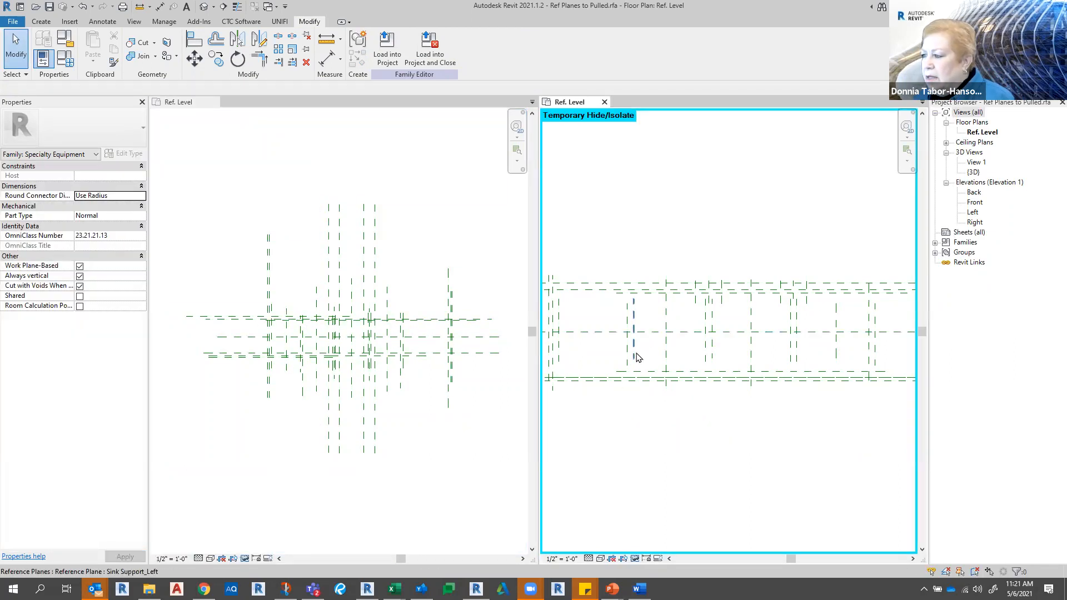
pyautogui.click(633, 353)
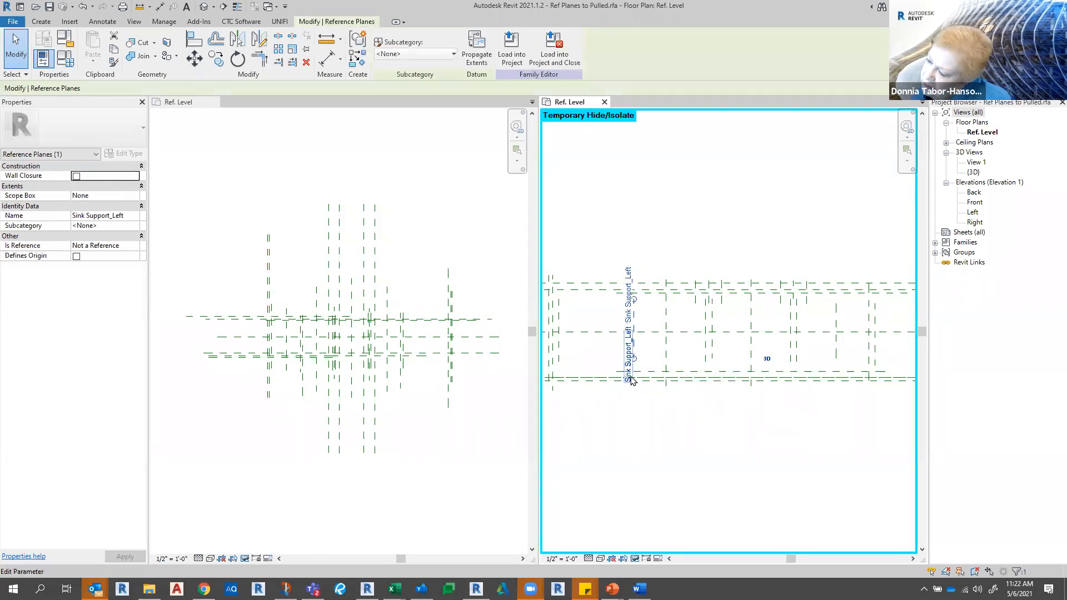
pyautogui.click(640, 412)
pyautogui.click(634, 421)
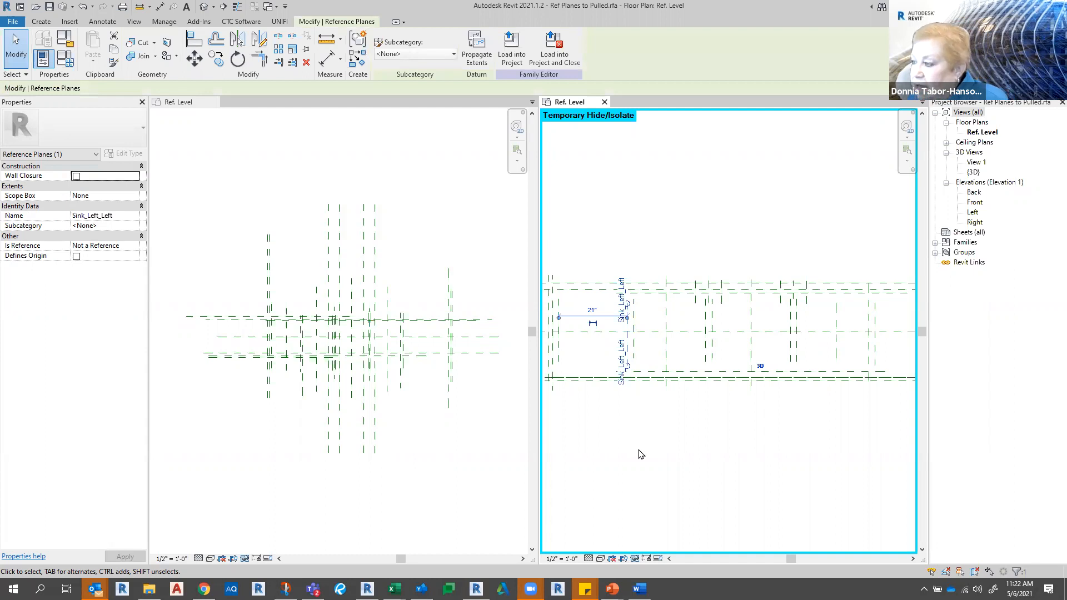
pyautogui.scroll(-2, 621, 447)
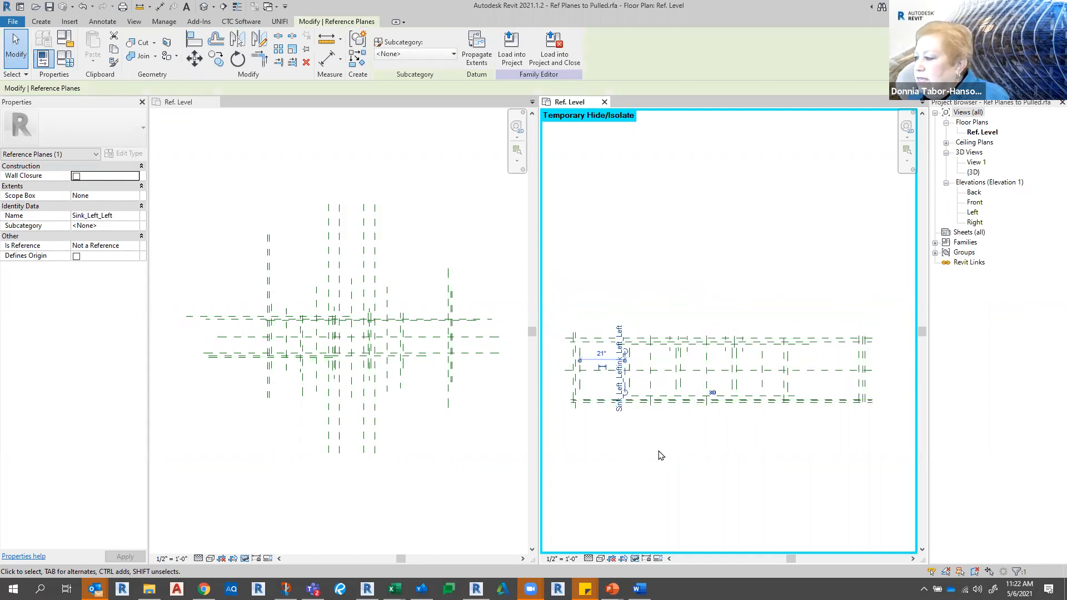
pyautogui.scroll(3, 691, 401)
pyautogui.scroll(-2, 619, 408)
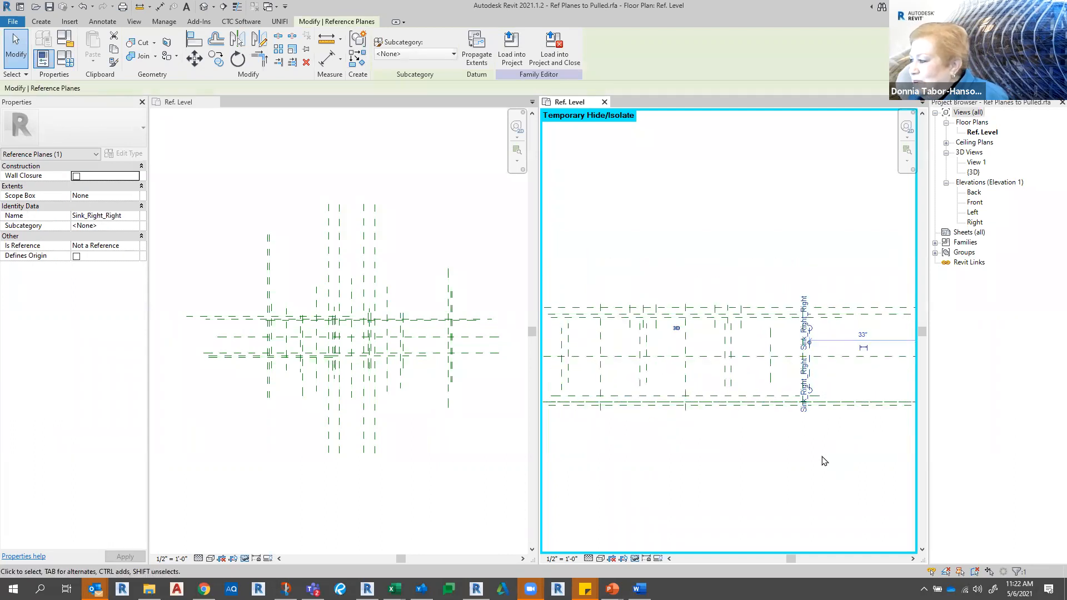
# - Inspect the names and extents of the Sink_Right_Left and Sink_Center_Left reference planes in the same plan
pyautogui.click(769, 441)
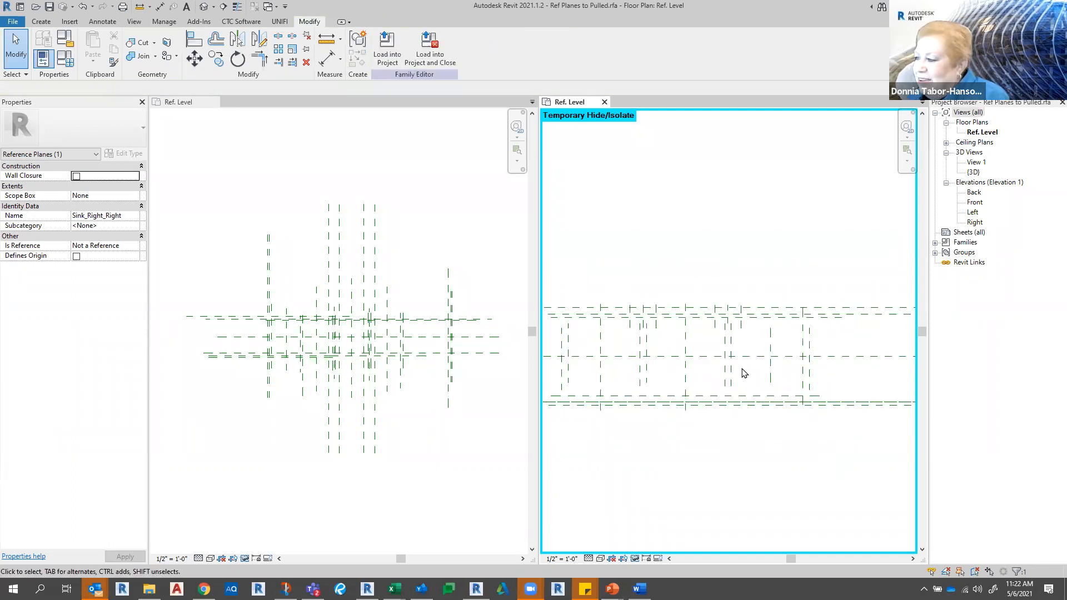
pyautogui.click(734, 376)
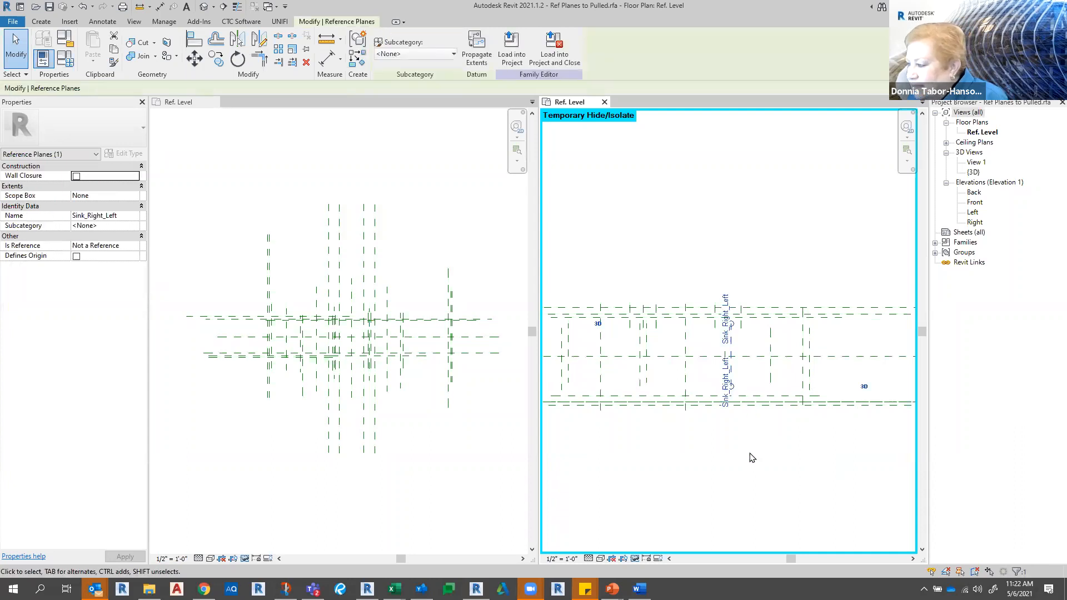
pyautogui.click(654, 410)
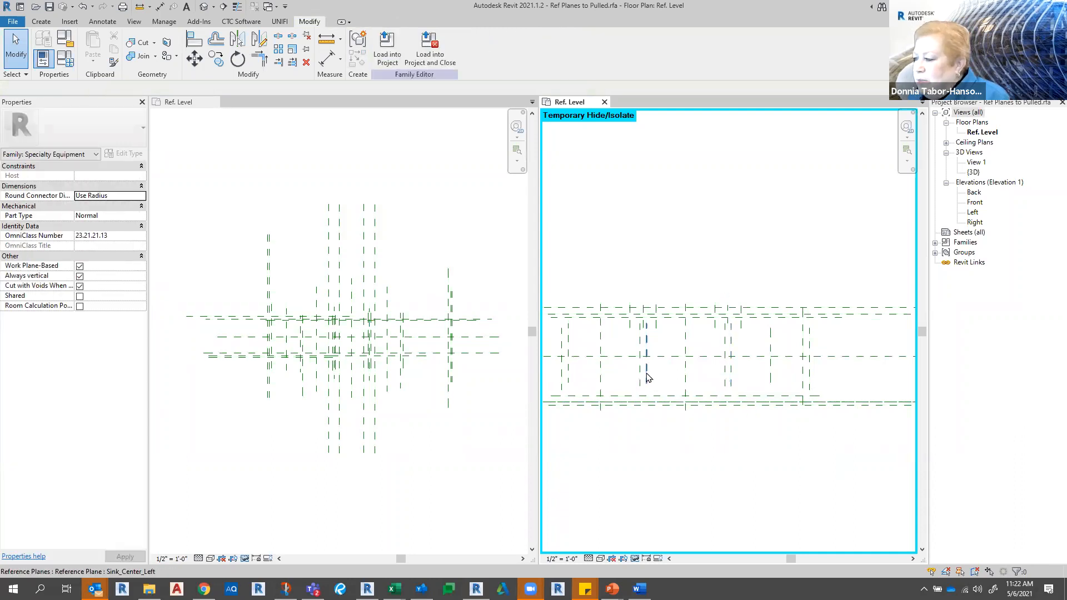
pyautogui.click(647, 378)
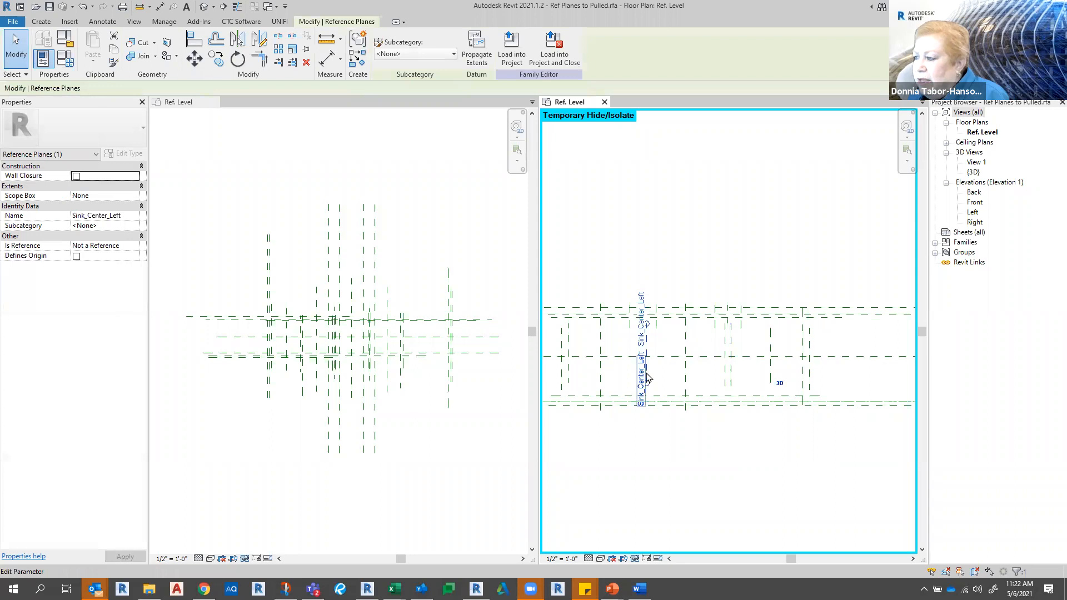
pyautogui.click(662, 496)
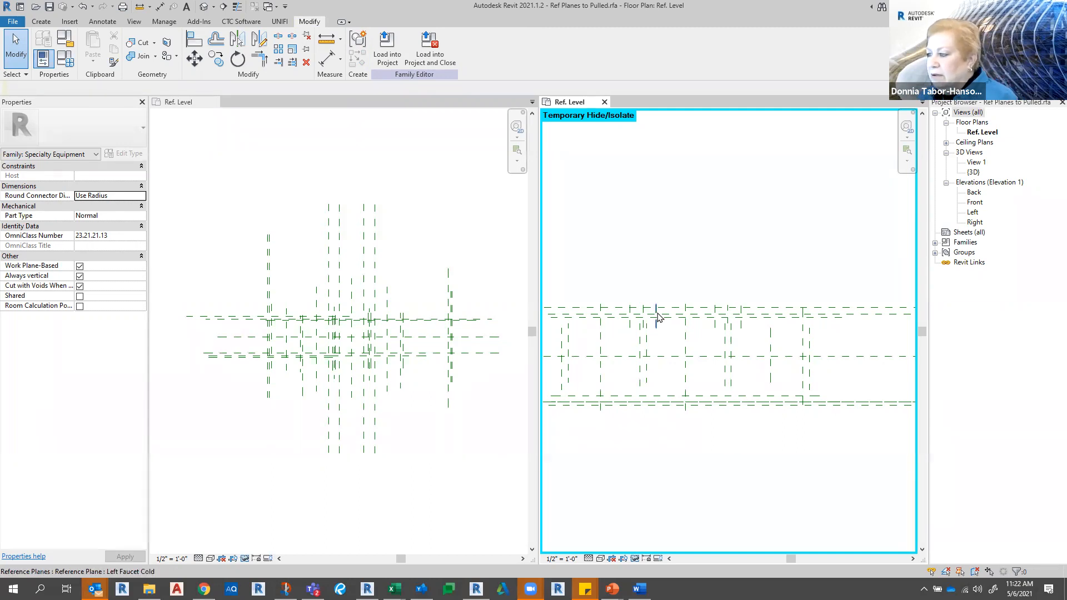
# - Open the Front elevation of Ref Planes to Pulled.rfa and temporarily isolate its reference planes category
pyautogui.doubleClick(975, 203)
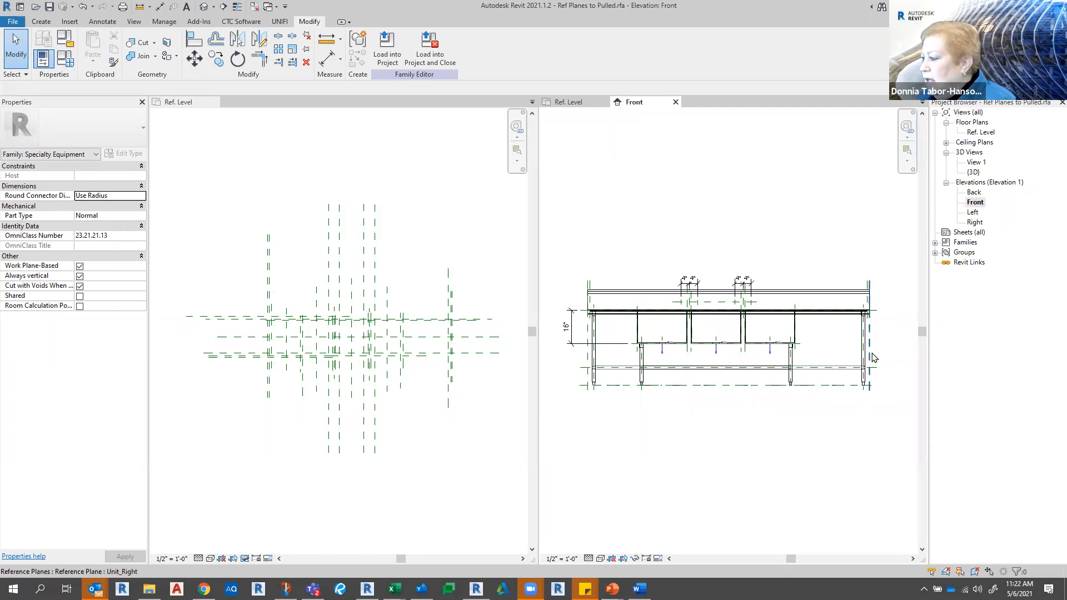
pyautogui.click(850, 433)
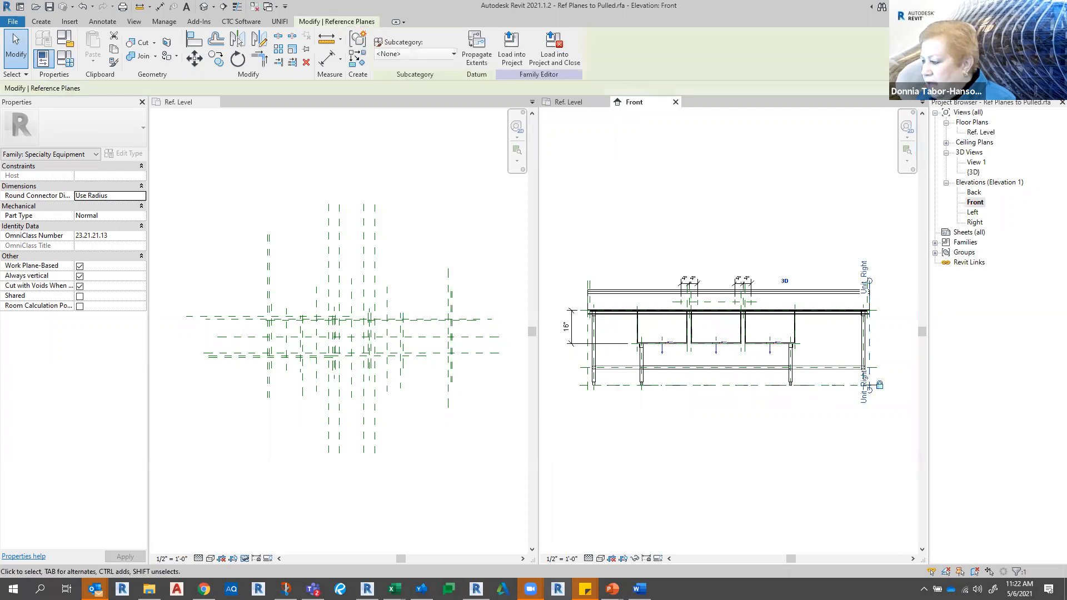
pyautogui.click(635, 560)
pyautogui.click(679, 496)
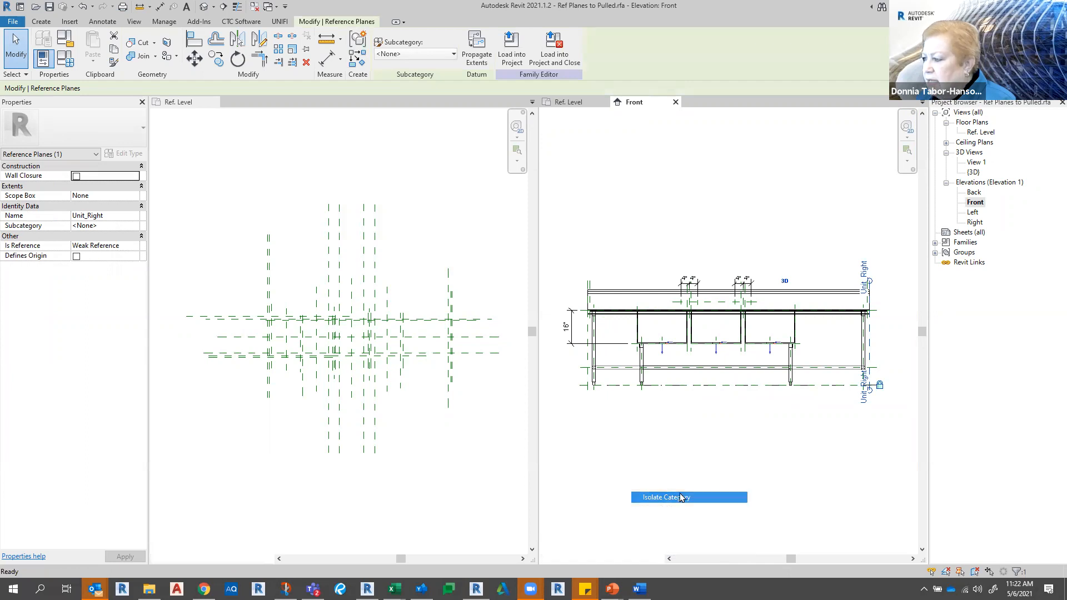
pyautogui.click(654, 496)
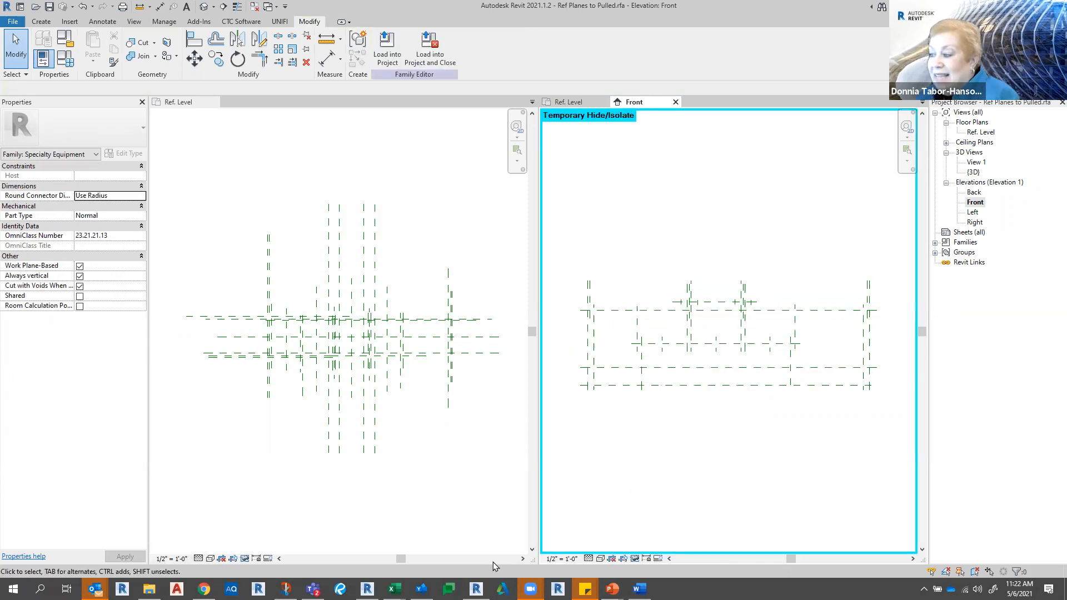
# - Open the Front elevation of Ref Planes to Pull.rfa, temporarily isolate its reference planes category, and compare it with the cleaned-up family's Front elevation
pyautogui.click(427, 484)
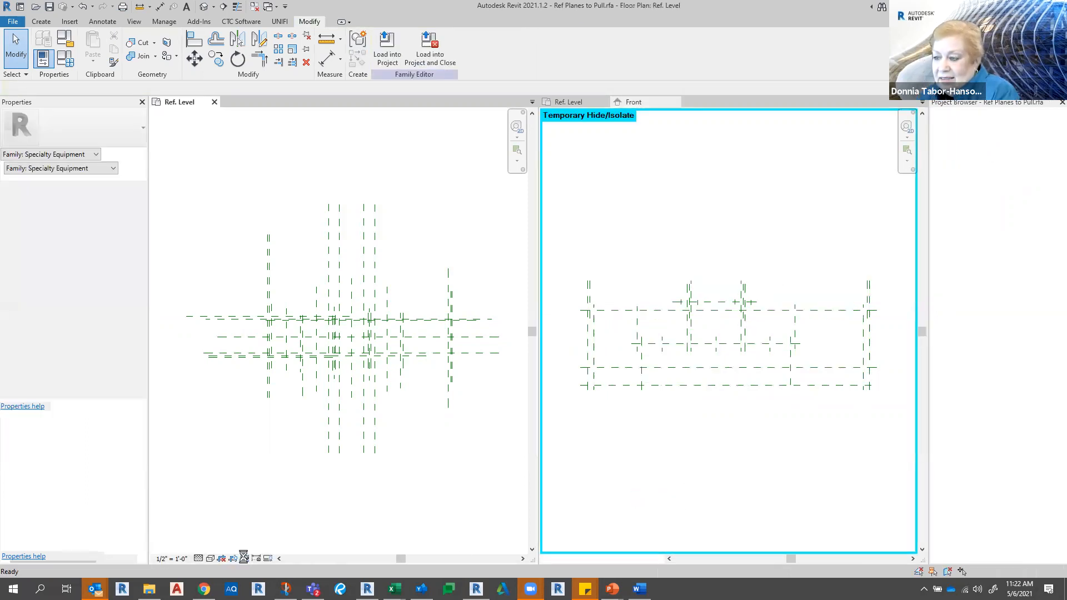
pyautogui.click(974, 202)
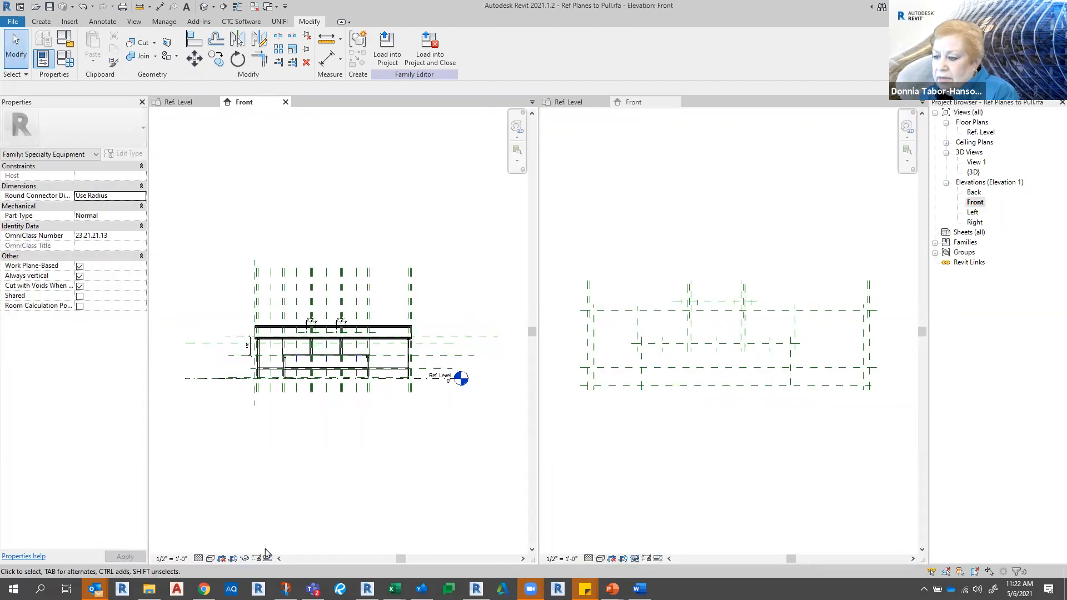
pyautogui.click(245, 558)
pyautogui.click(176, 384)
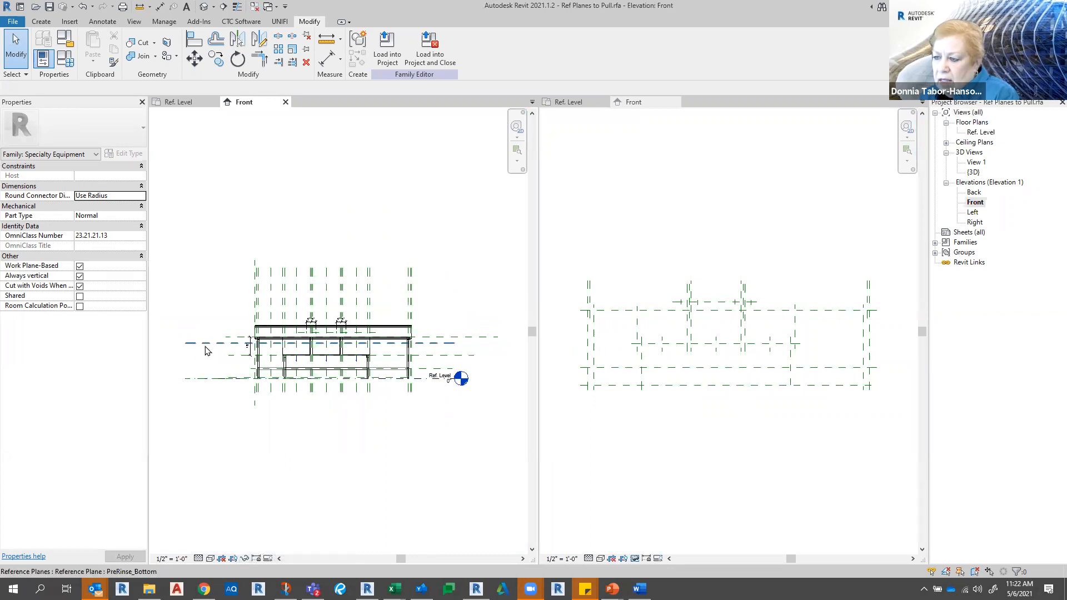
pyautogui.click(249, 342)
pyautogui.click(245, 558)
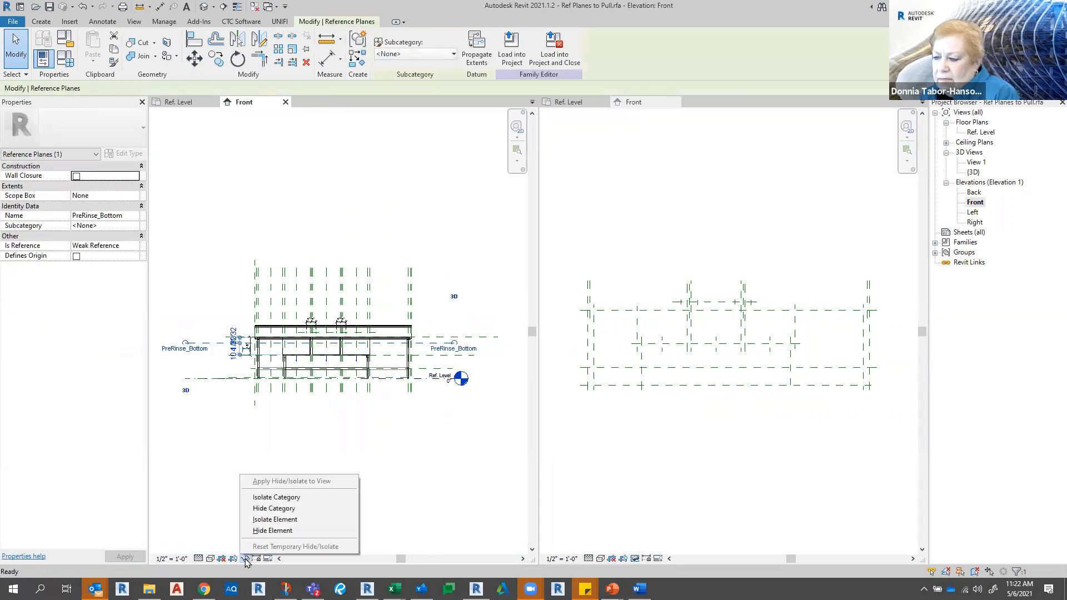
pyautogui.click(305, 500)
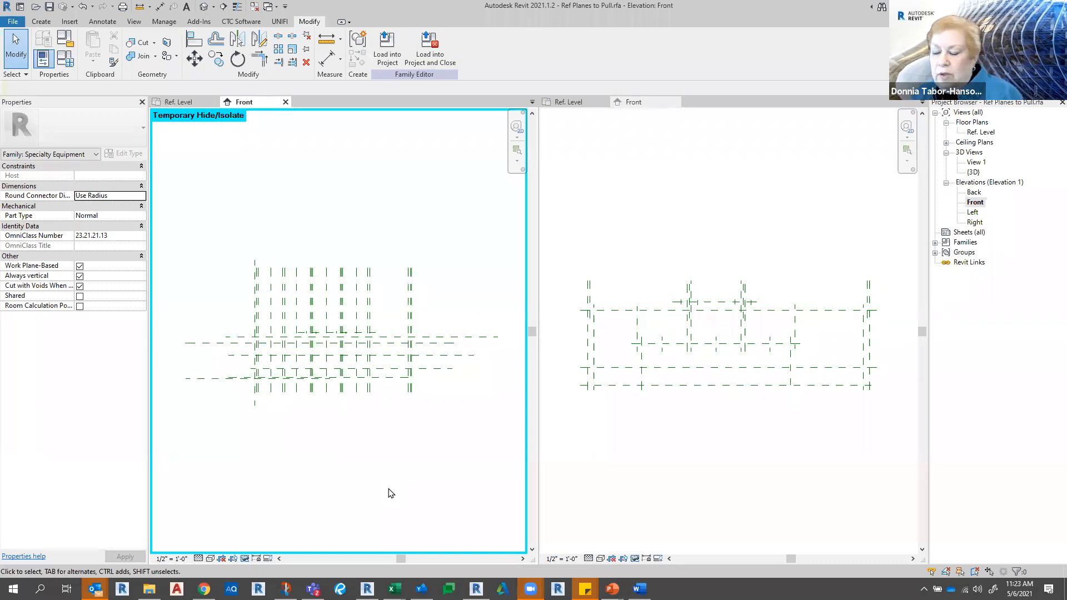
pyautogui.scroll(3, 270, 353)
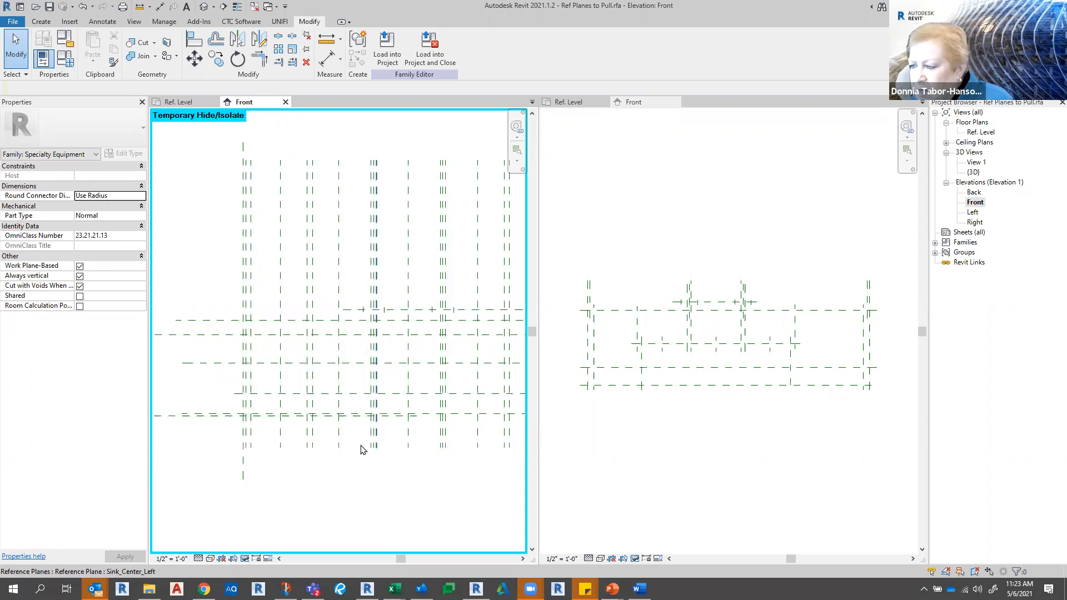
pyautogui.scroll(2, 669, 400)
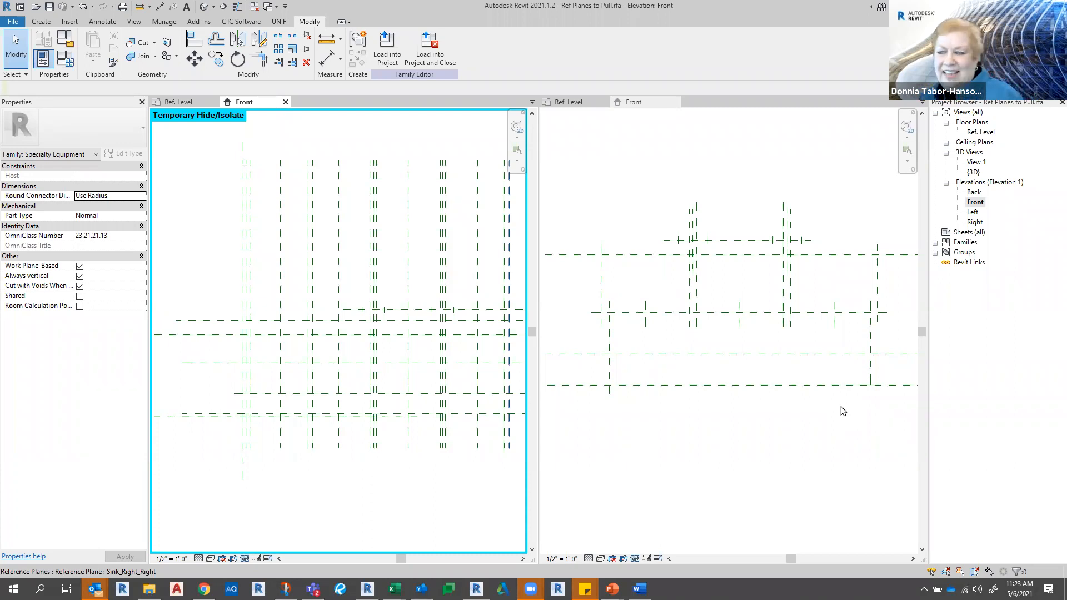
# - Close all views of Ref Planes to Pull.rfa and Ref Planes to Pulled.rfa without saving changes to either family
pyautogui.click(284, 102)
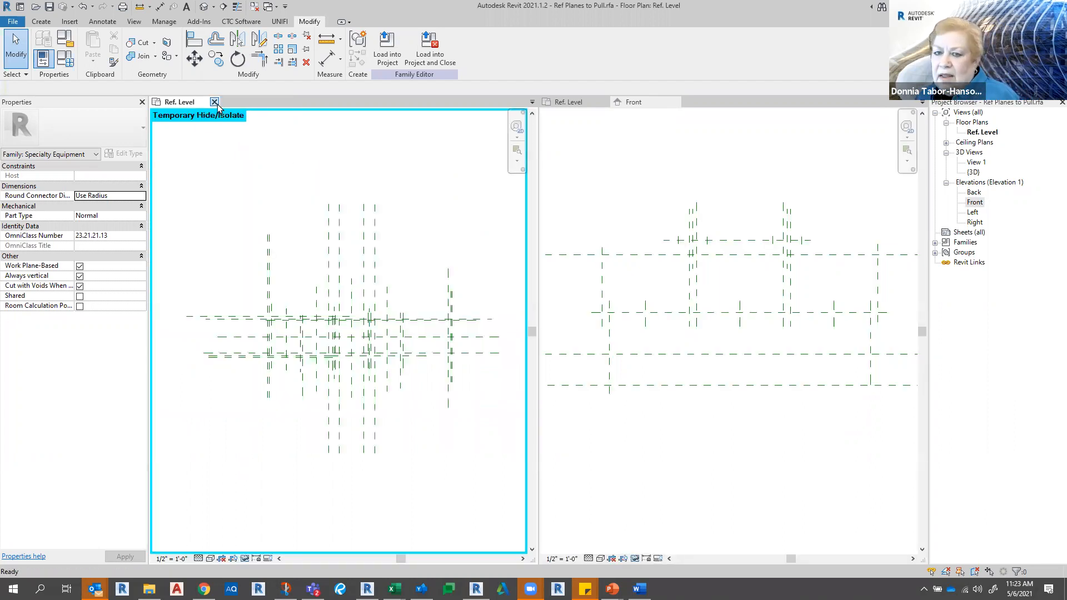
pyautogui.click(214, 102)
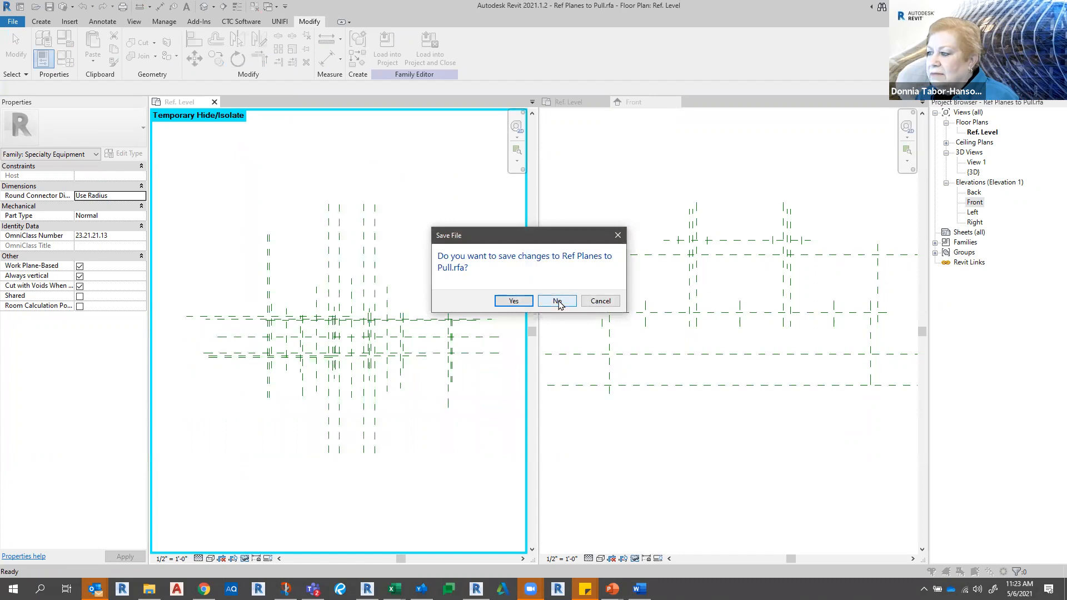
pyautogui.click(556, 301)
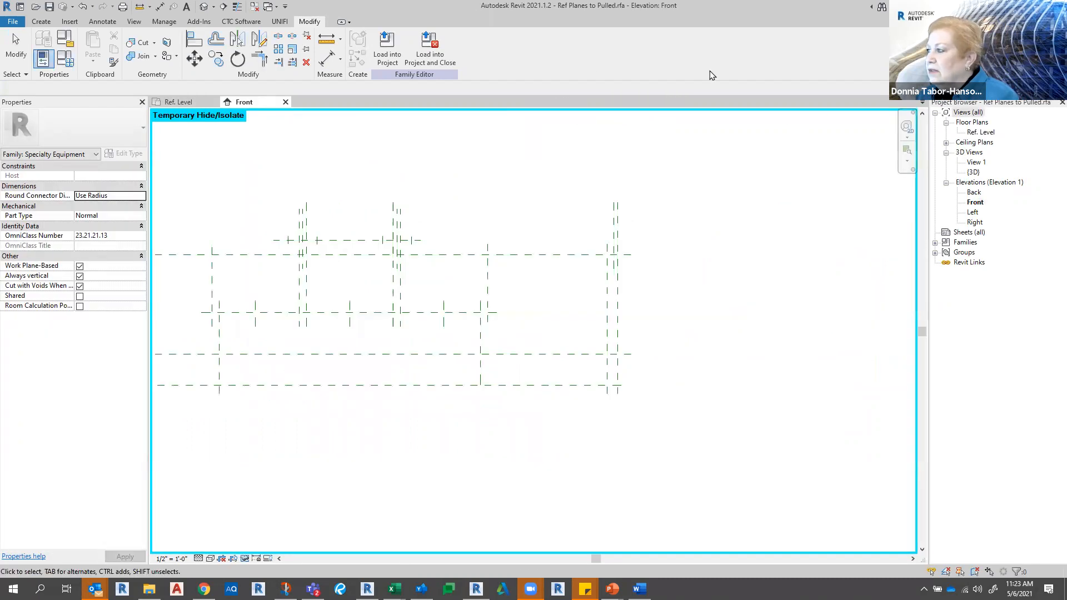
pyautogui.click(285, 102)
pyautogui.click(214, 102)
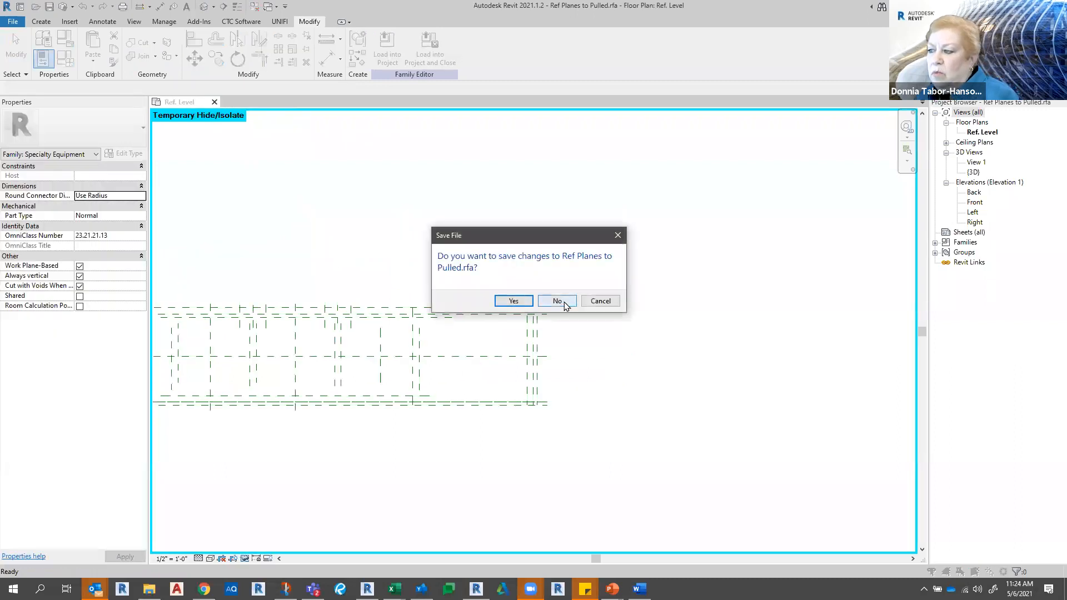
pyautogui.click(564, 302)
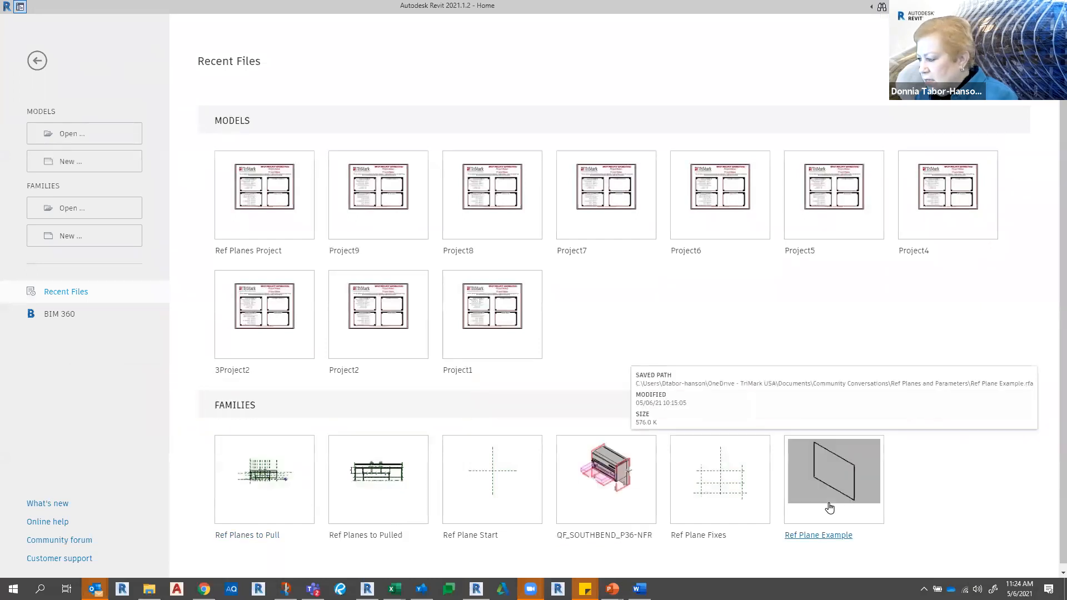
# - Open the recent family Ref Plane Example and review its parameters in Family Types
pyautogui.click(829, 507)
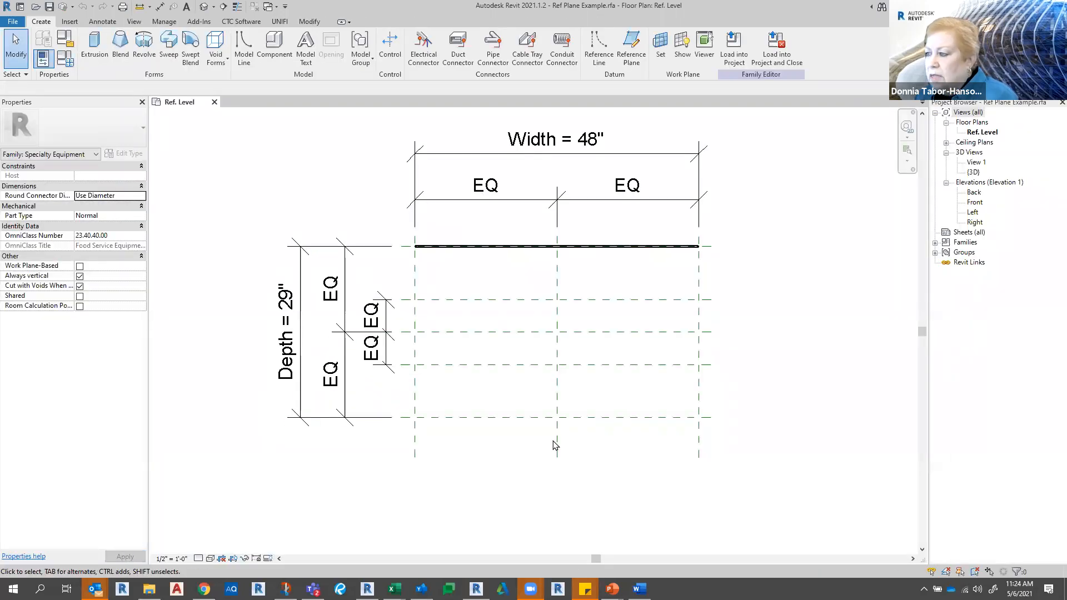
pyautogui.click(65, 58)
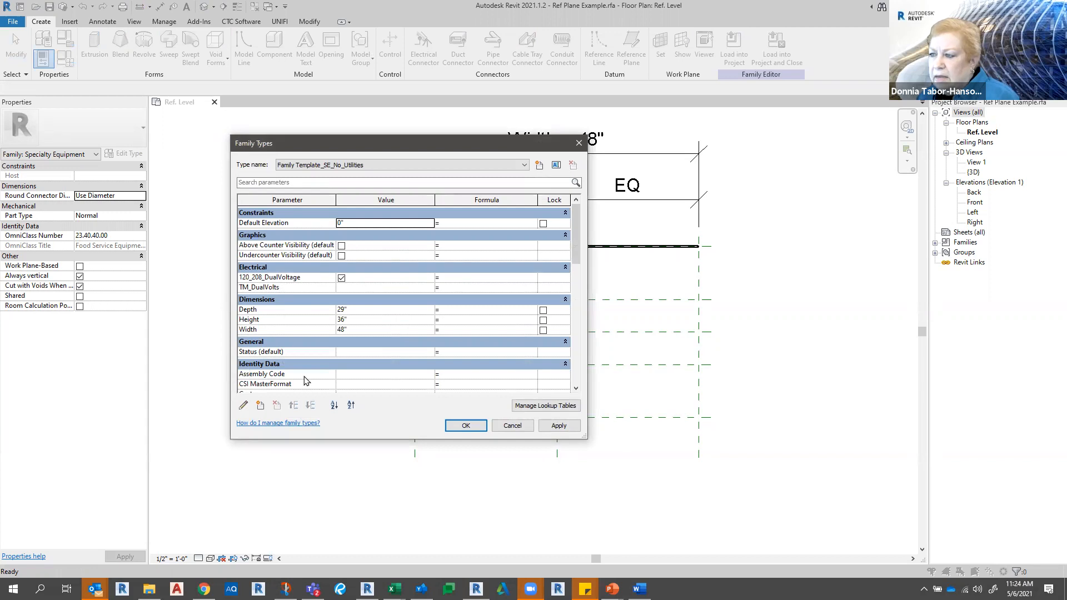
pyautogui.scroll(-10, 427, 358)
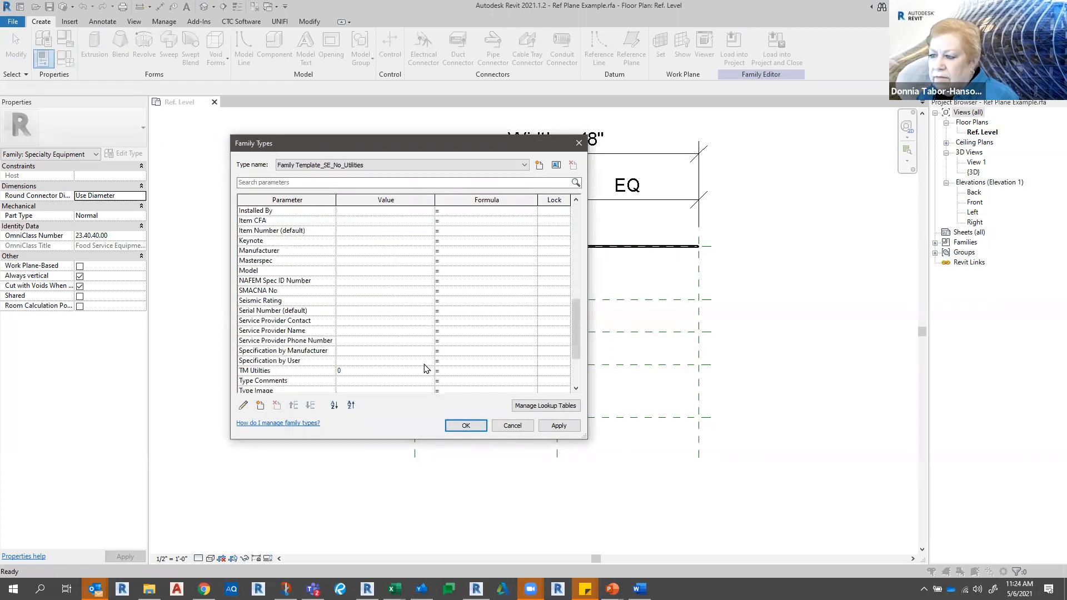
pyautogui.click(468, 426)
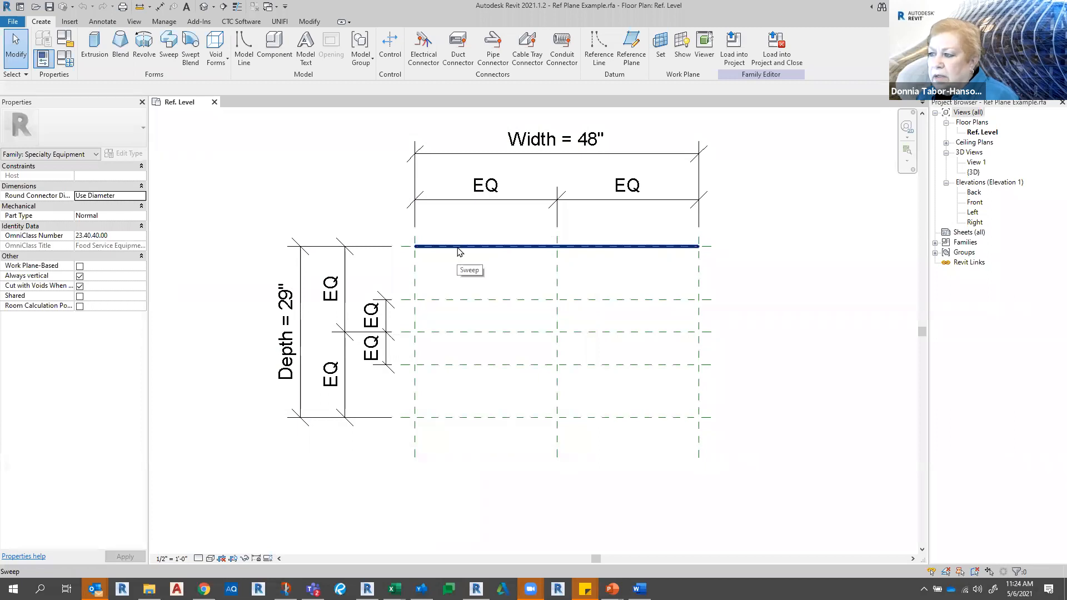
# - Select the sweep on the Back reference plane and view it in the Front elevation
pyautogui.click(460, 249)
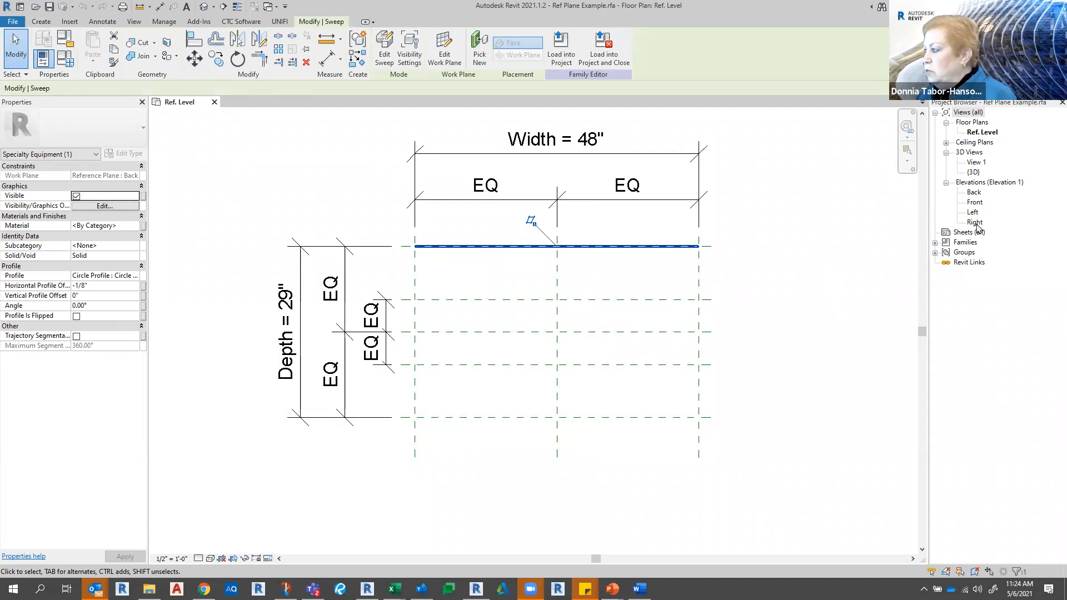
pyautogui.doubleClick(974, 202)
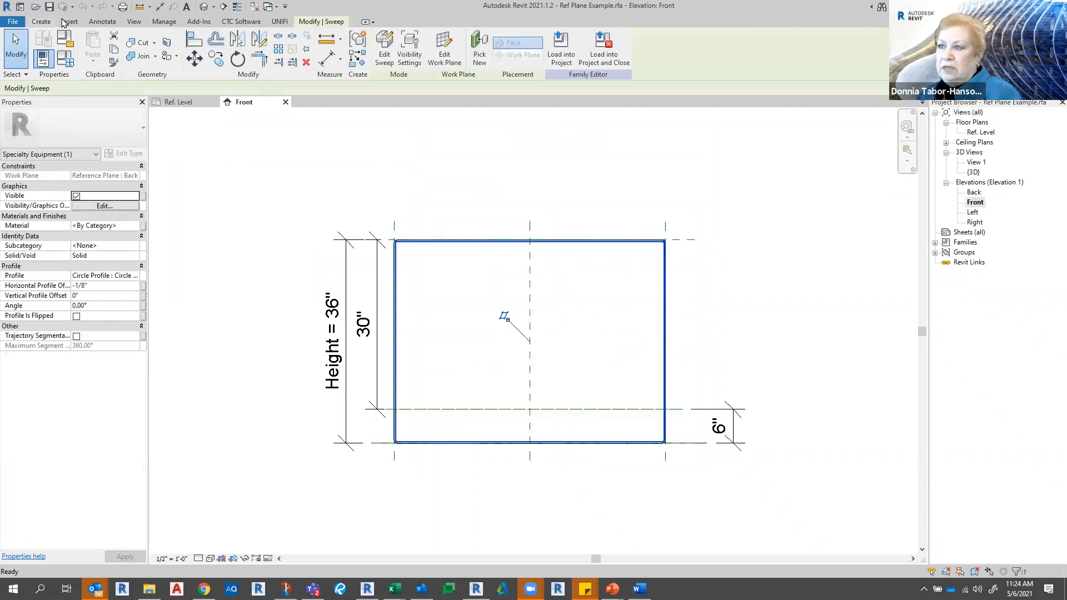
pyautogui.click(41, 21)
pyautogui.click(170, 44)
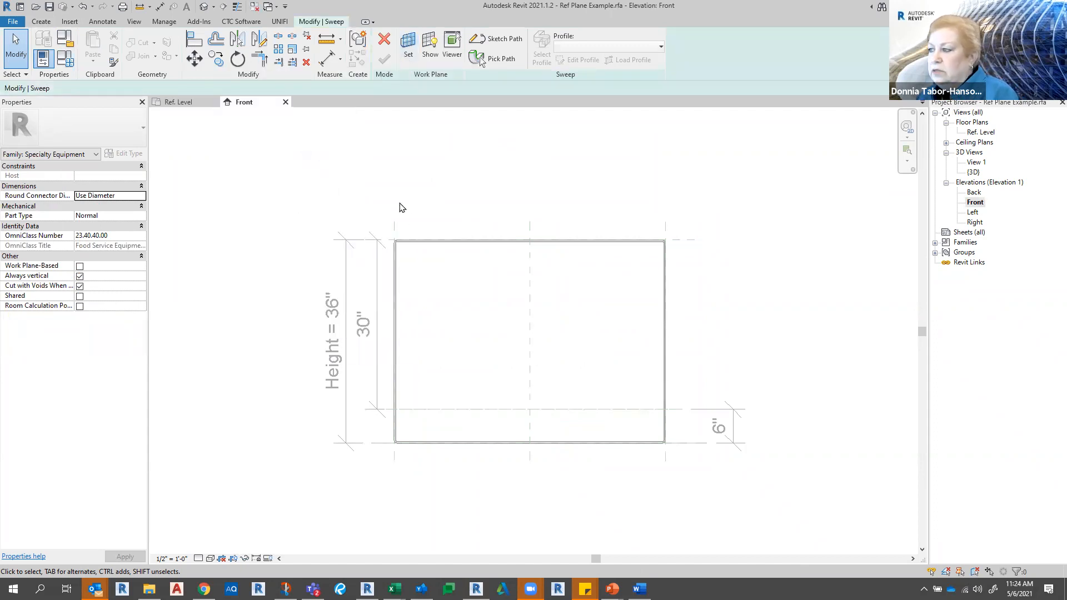
pyautogui.click(384, 39)
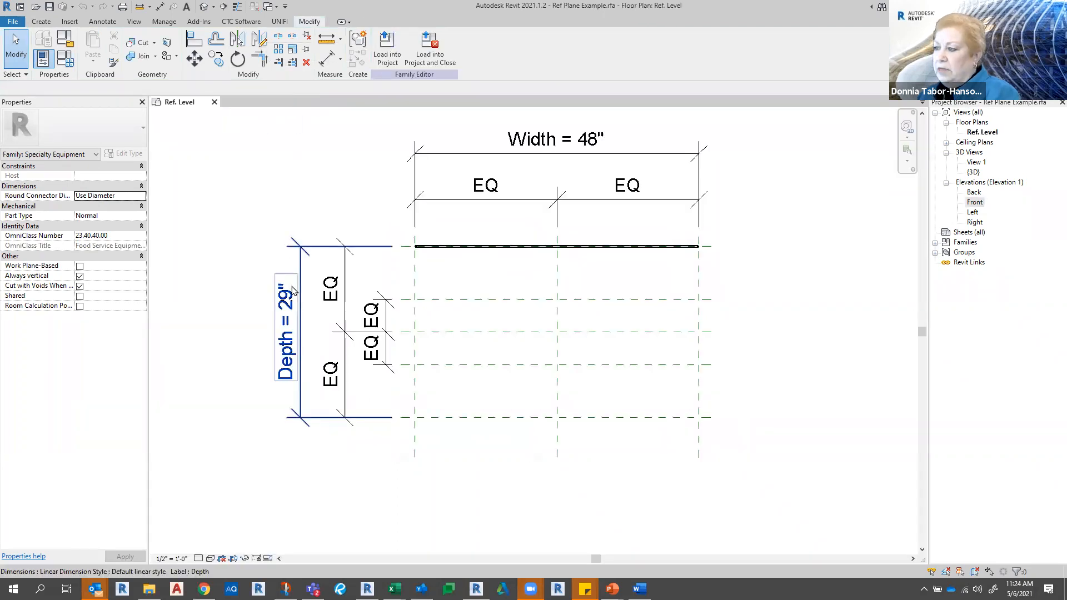
# - Copy the sweep on the Back reference plane and paste it aligned to the same place
pyautogui.click(487, 278)
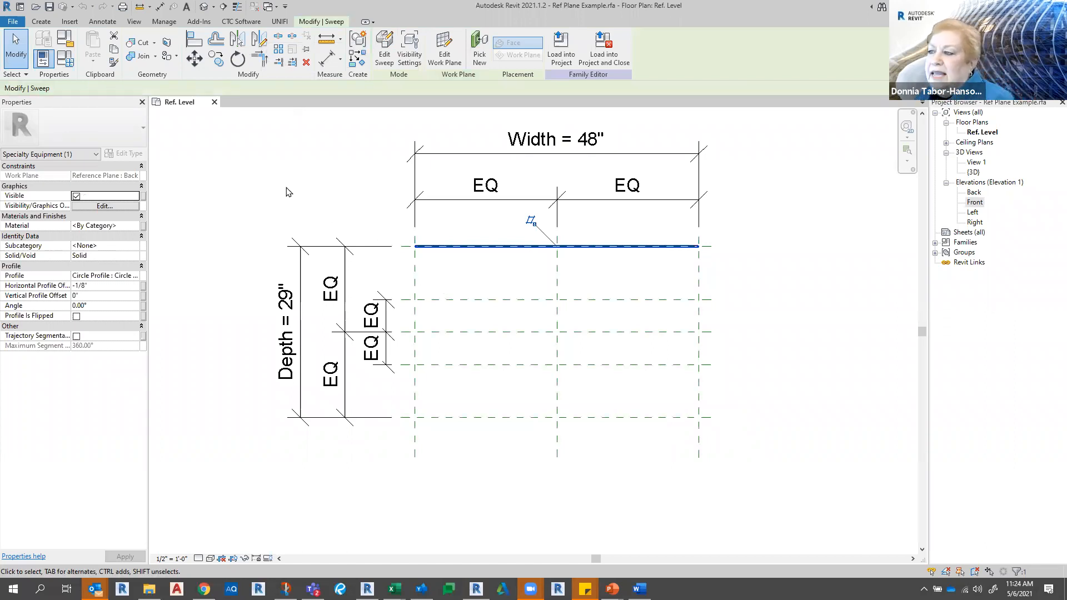
pyautogui.click(114, 51)
pyautogui.click(89, 62)
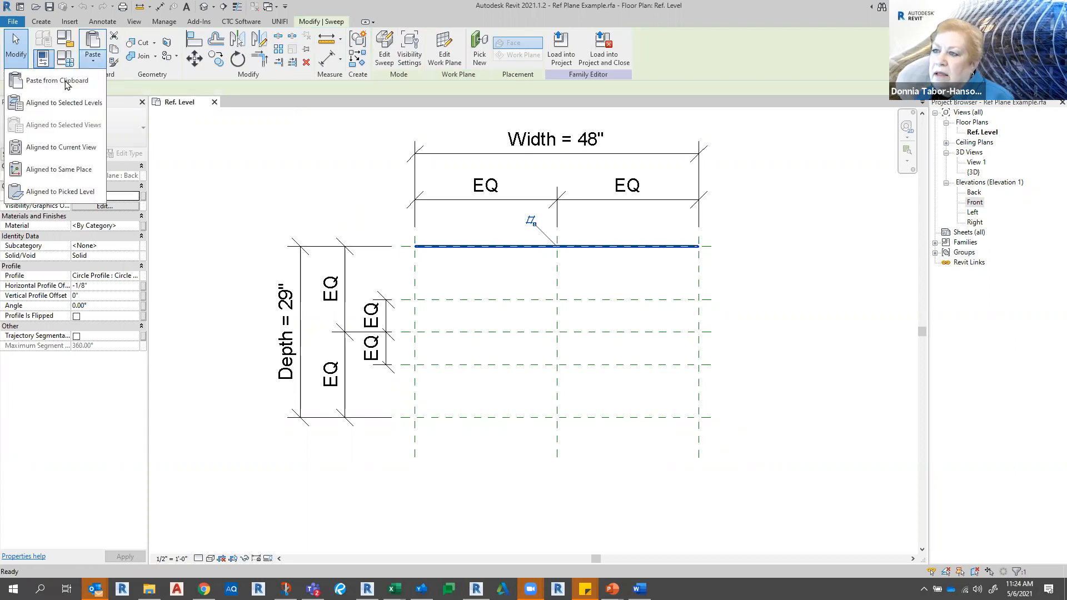
pyautogui.click(51, 170)
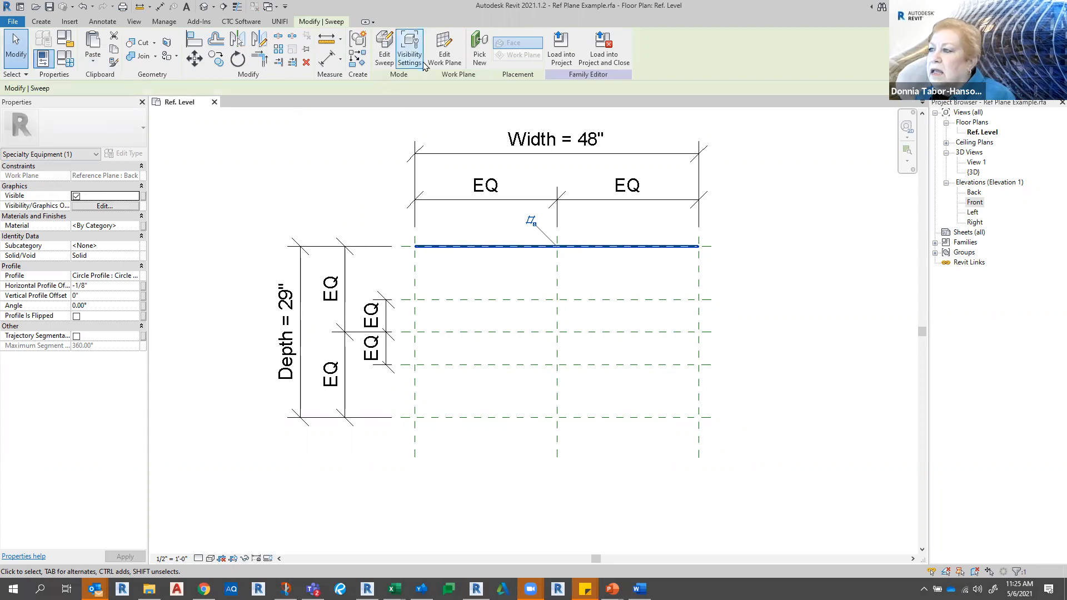
# - Change the pasted sweep's work plane to Reference Plane : Front
pyautogui.click(444, 55)
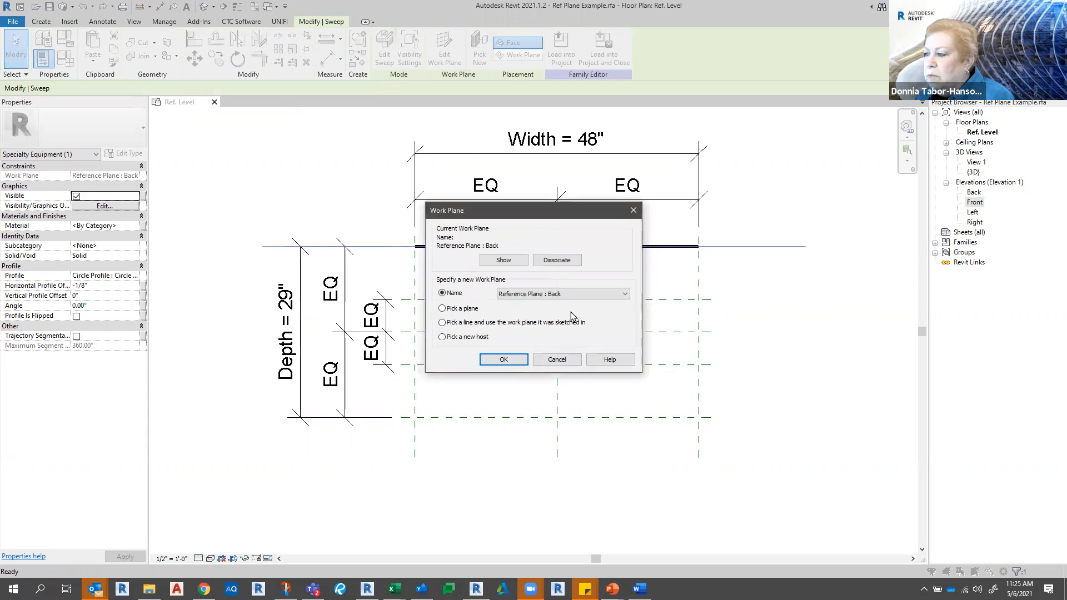
pyautogui.click(570, 294)
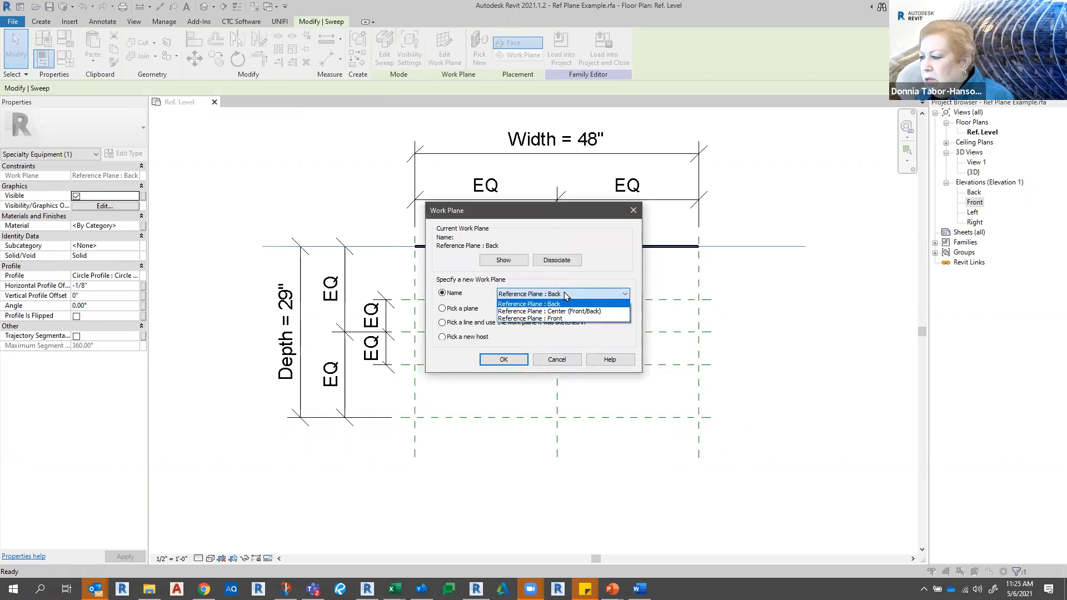
pyautogui.click(552, 319)
pyautogui.click(503, 359)
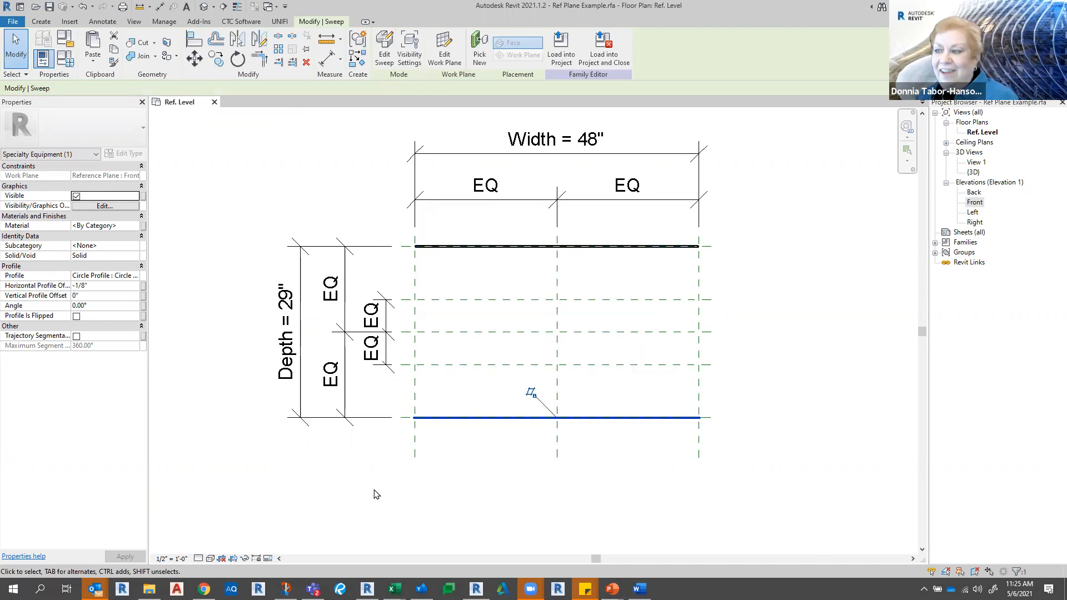
# - Set the family's Depth parameter to 36" to flex the distance between the two sweeps
pyautogui.click(71, 62)
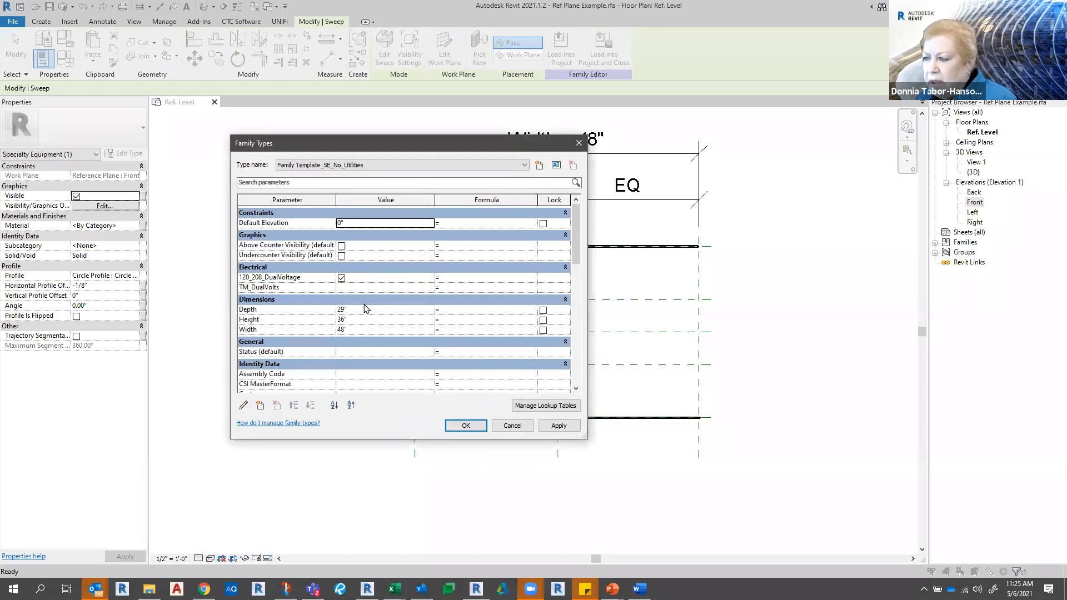
pyautogui.click(363, 309)
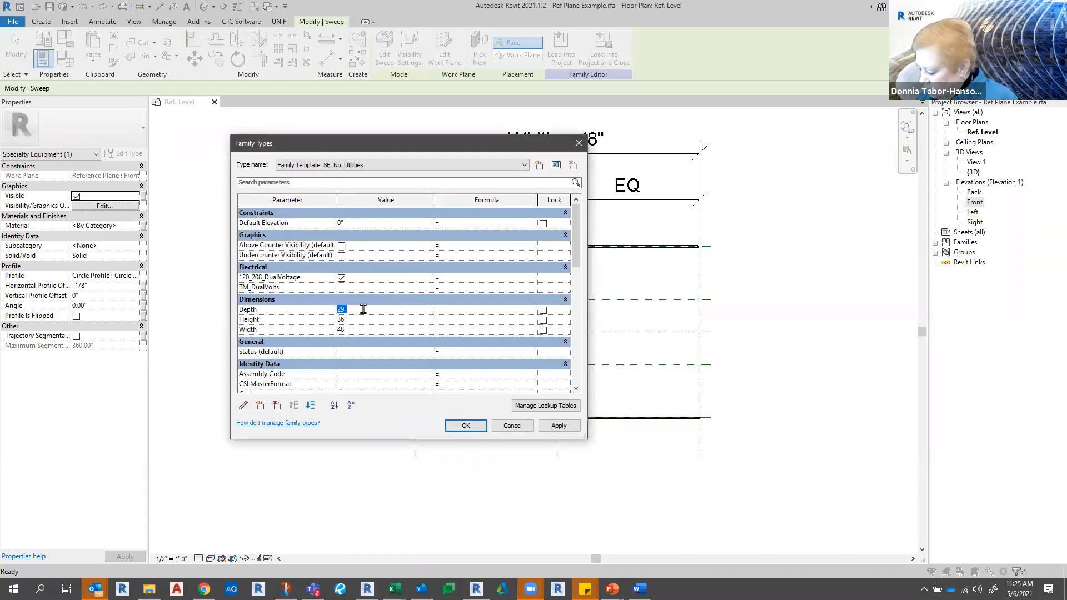
pyautogui.click(455, 425)
pyautogui.click(290, 512)
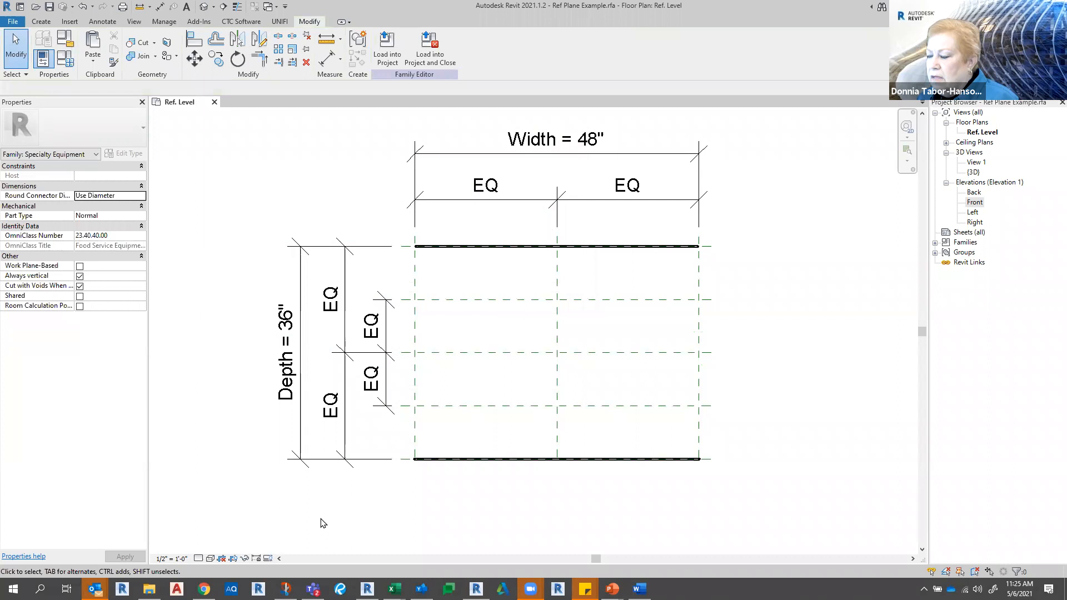
# - Examine how the ends of the front and back sweeps sit against the reference planes in the plan
pyautogui.scroll(5, 414, 468)
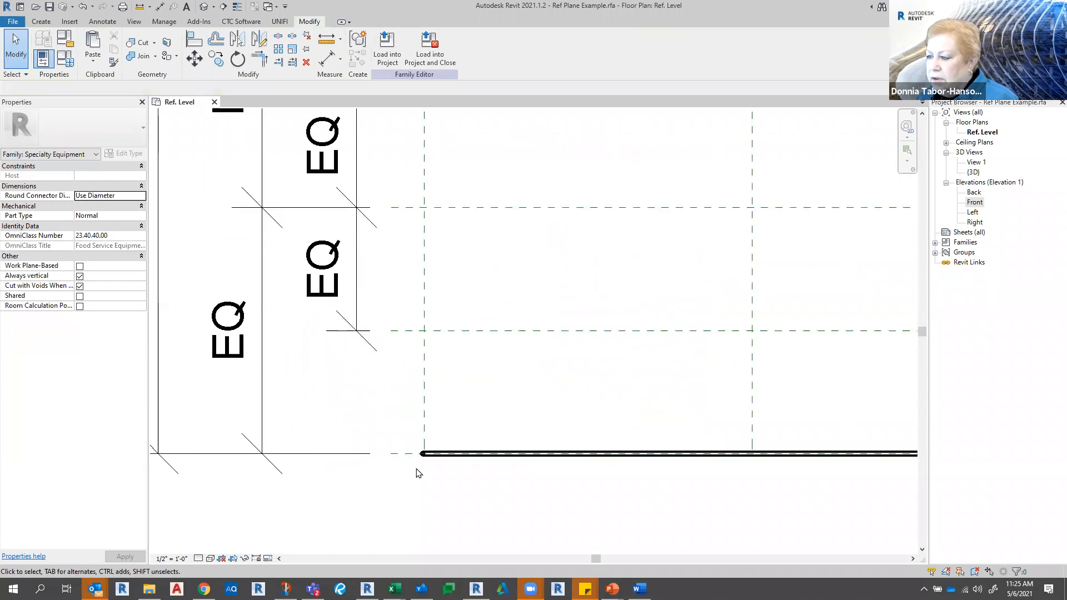
pyautogui.scroll(2, 436, 417)
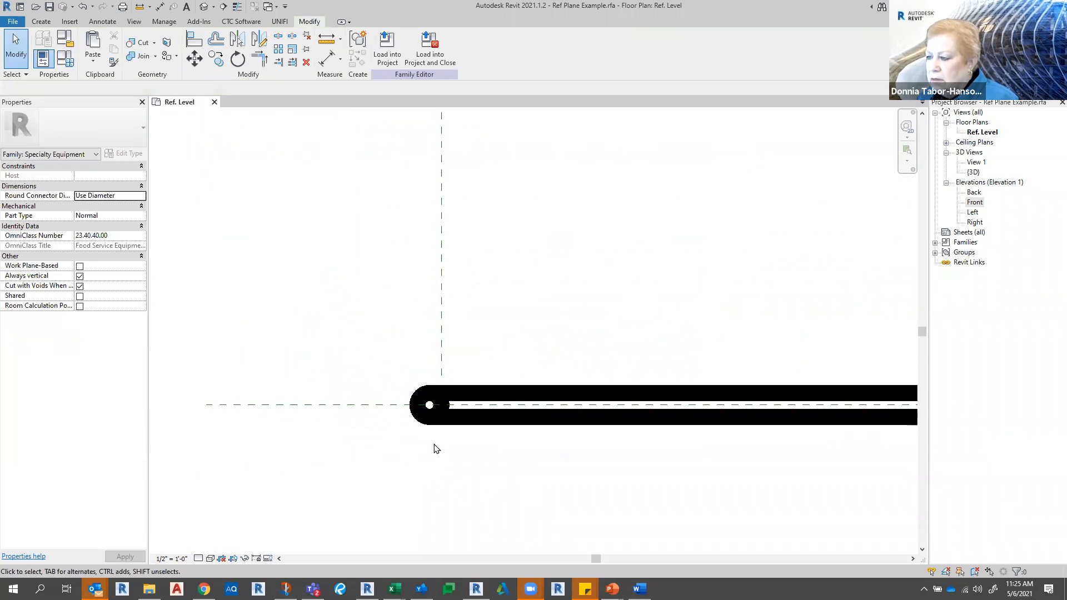
pyautogui.scroll(-3, 437, 456)
pyautogui.scroll(-2, 436, 510)
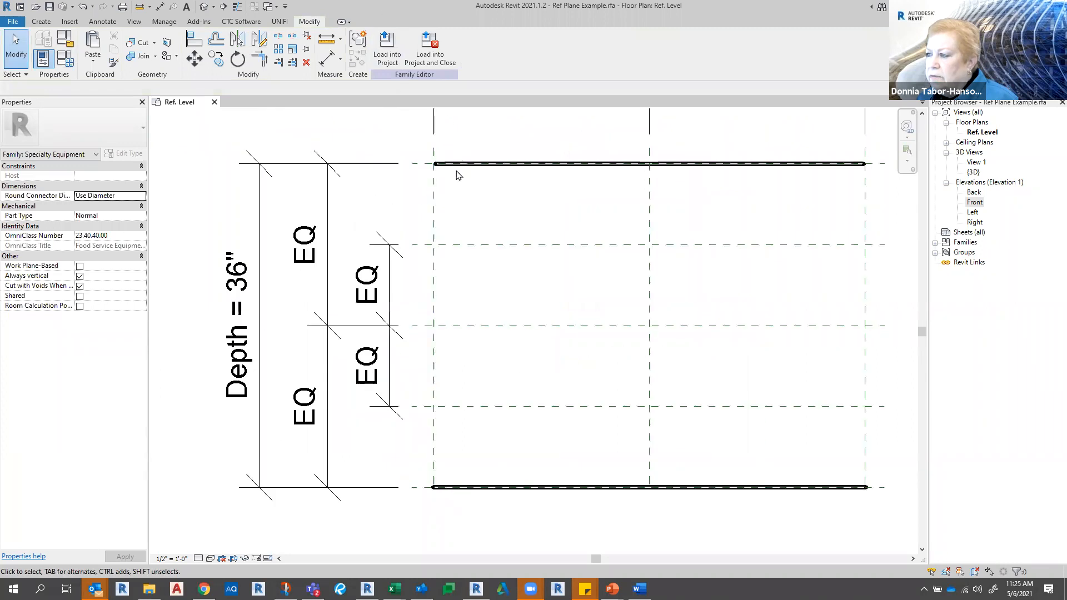
pyautogui.scroll(4, 458, 176)
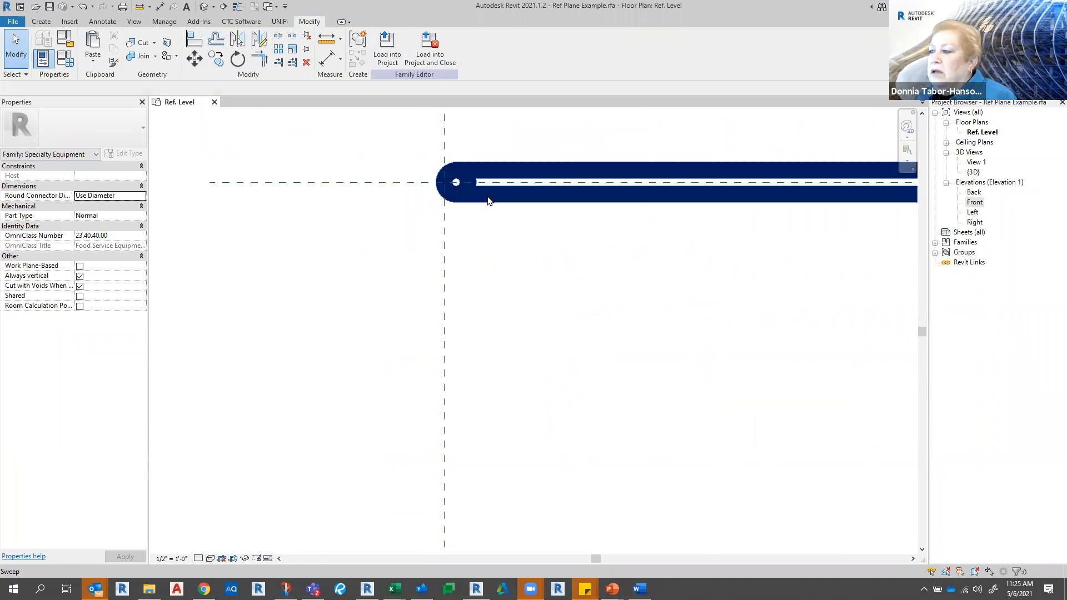
pyautogui.click(485, 203)
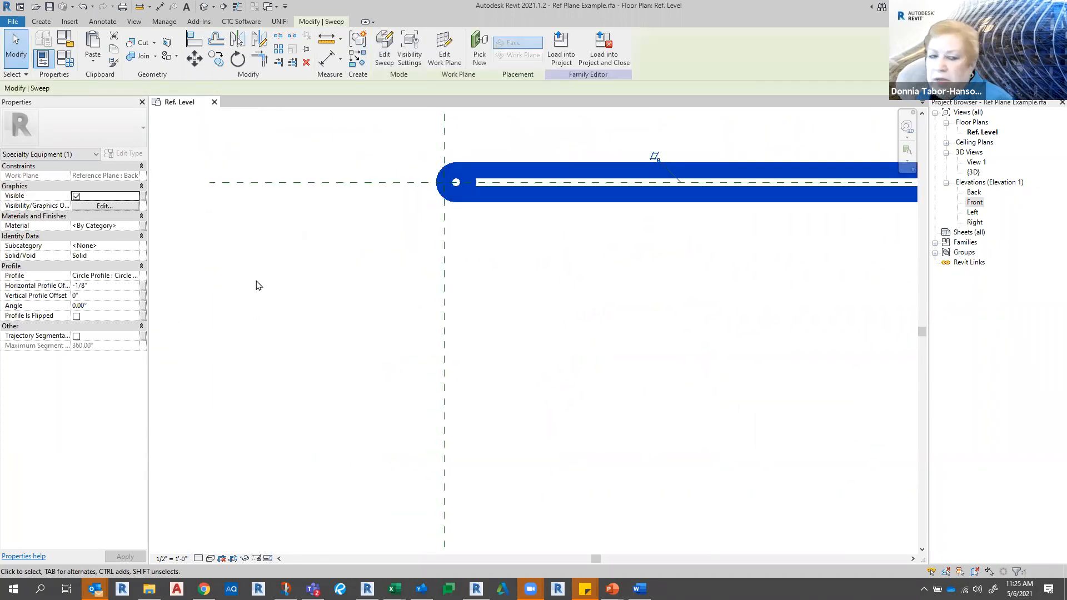
# - Inspect the names and properties of the Back and Front reference planes in the Ref. Level plan
pyautogui.click(319, 183)
pyautogui.scroll(-3, 305, 303)
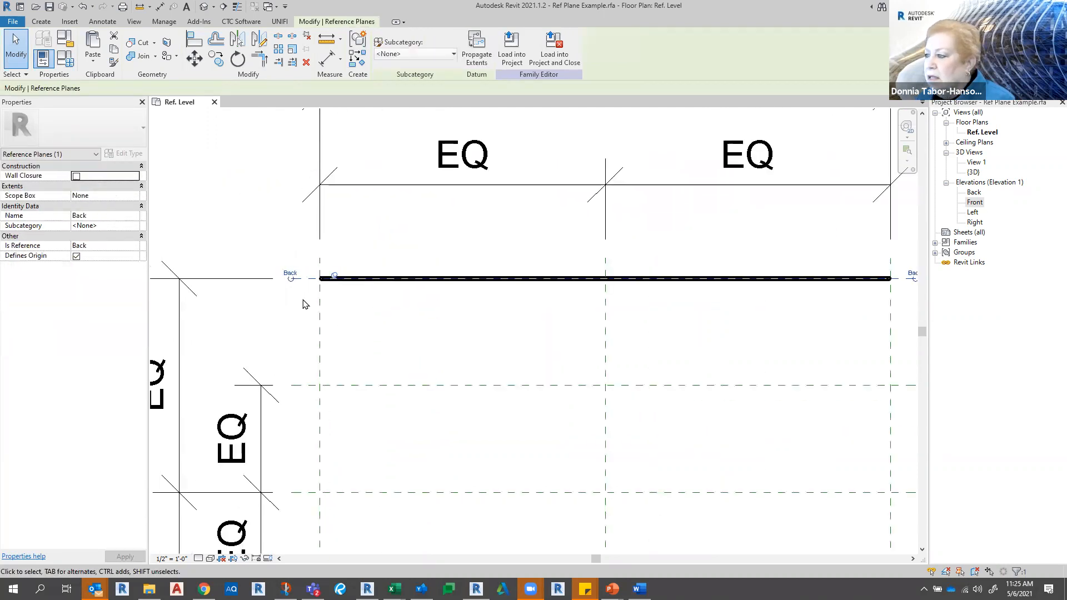
pyautogui.scroll(-2, 302, 304)
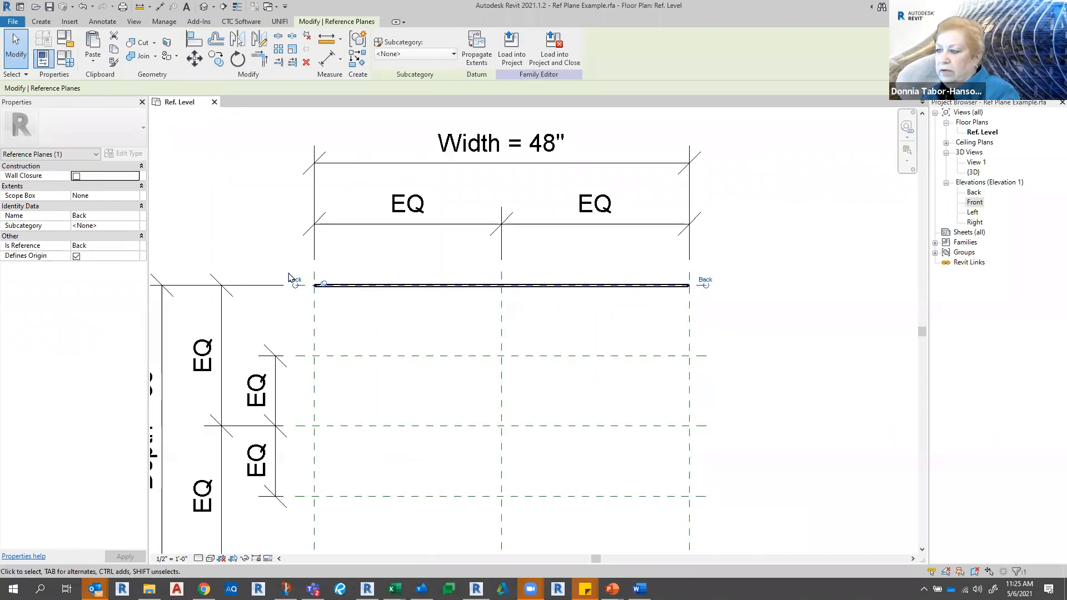
pyautogui.scroll(-4, 403, 384)
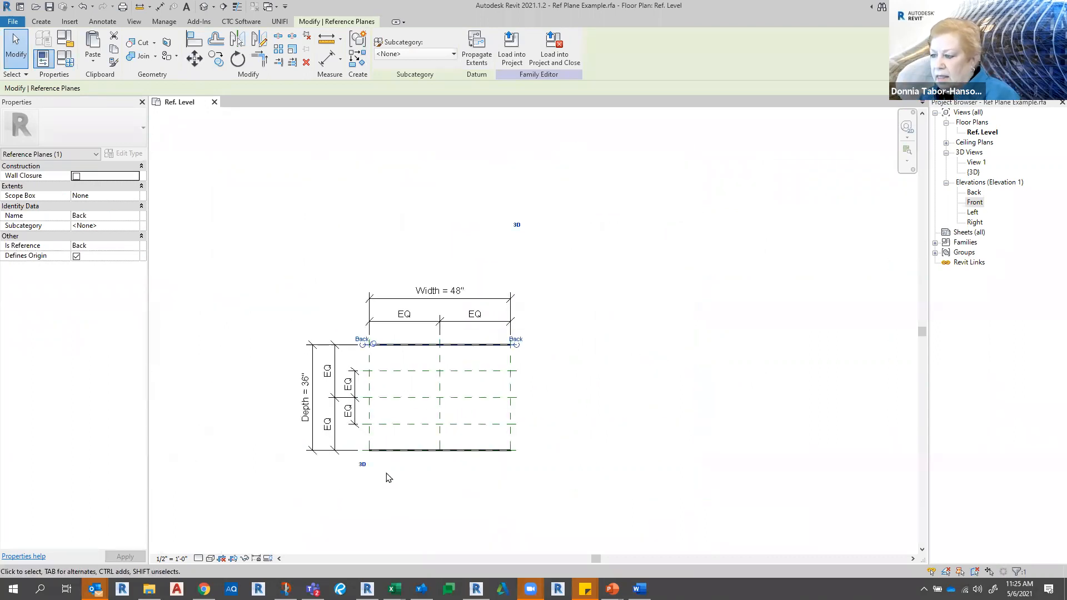
pyautogui.click(364, 471)
pyautogui.scroll(4, 365, 468)
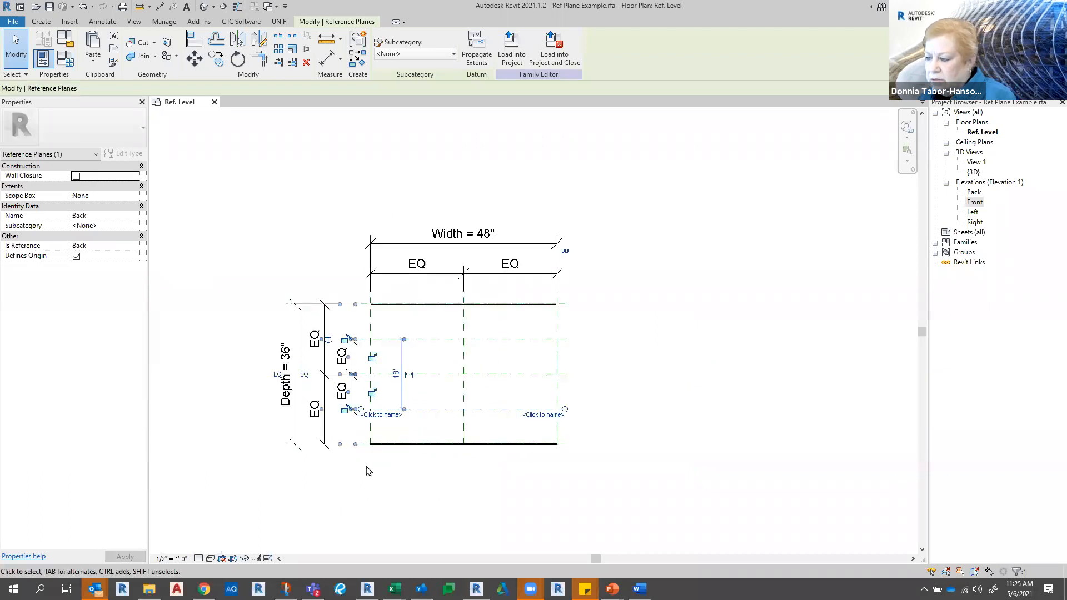
pyautogui.click(359, 418)
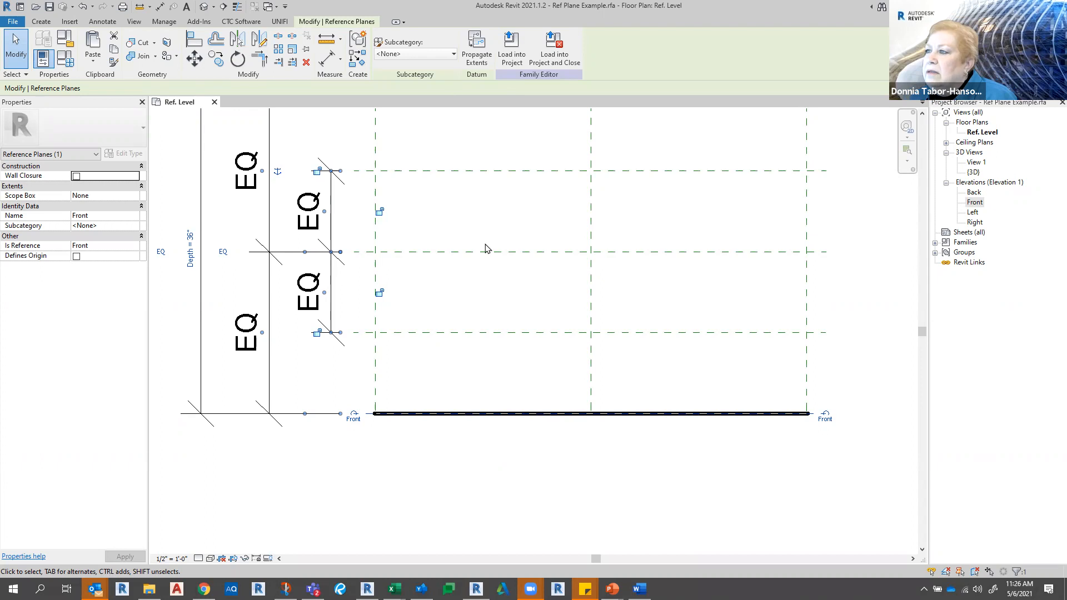
# - Edit the sweep on the Front reference plane and select its Circle Profile
pyautogui.click(503, 430)
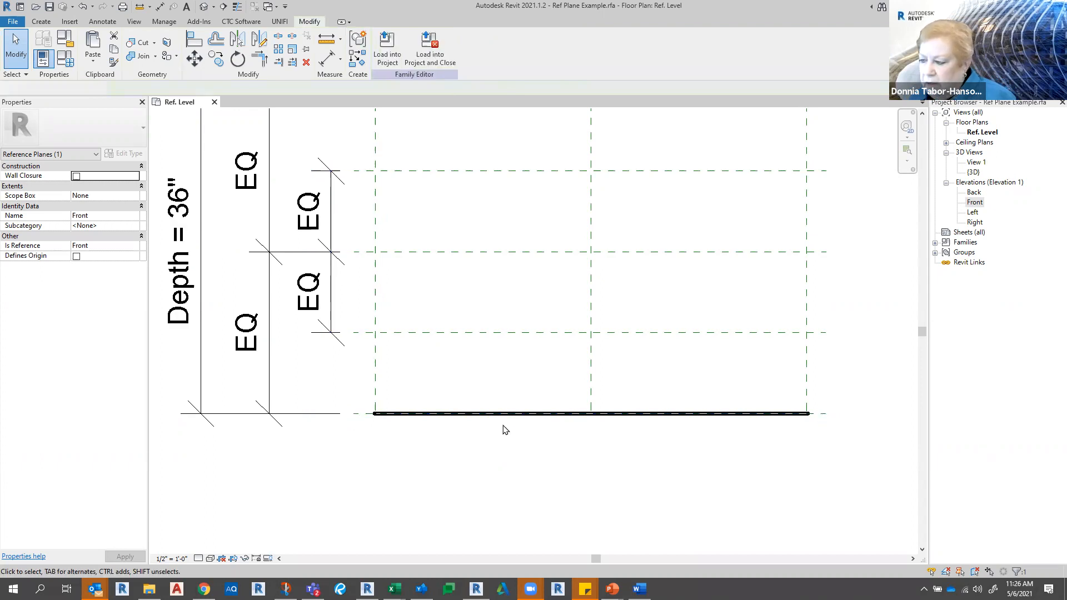
pyautogui.click(458, 414)
pyautogui.scroll(5, 457, 418)
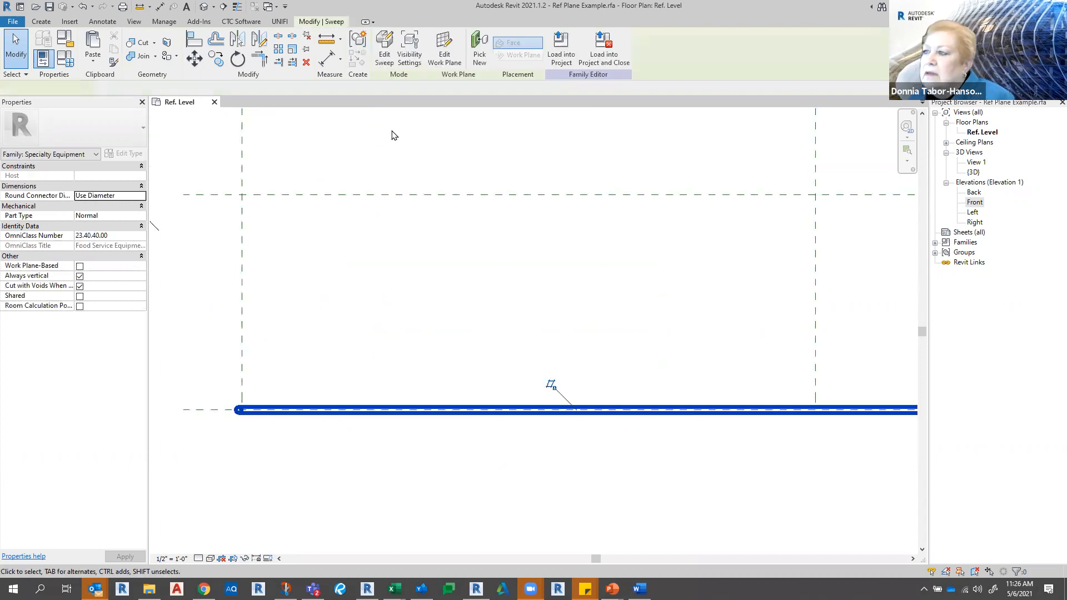
pyautogui.click(384, 53)
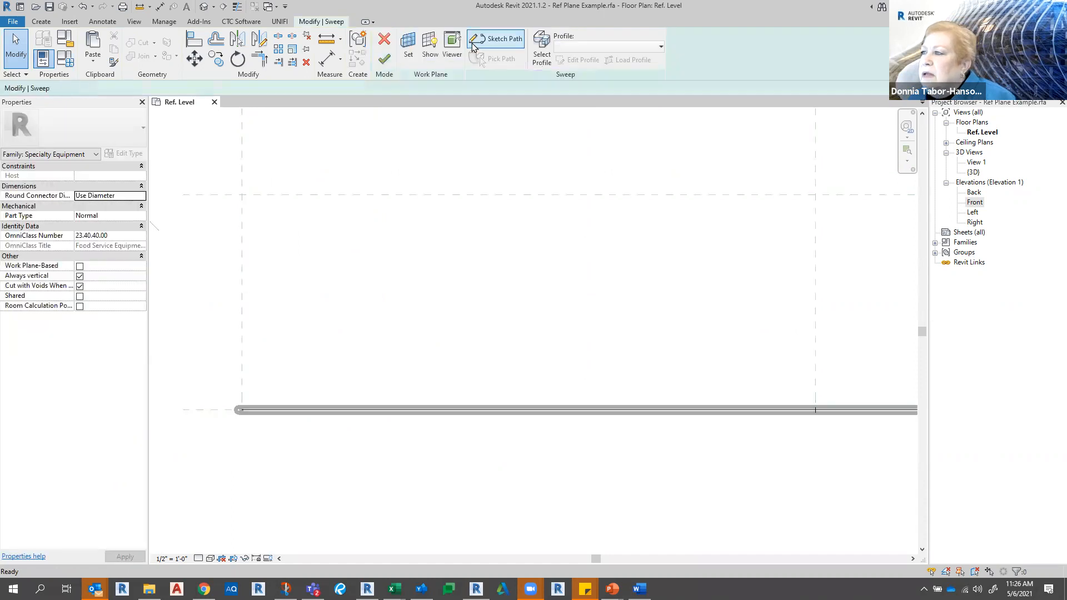
pyautogui.click(542, 55)
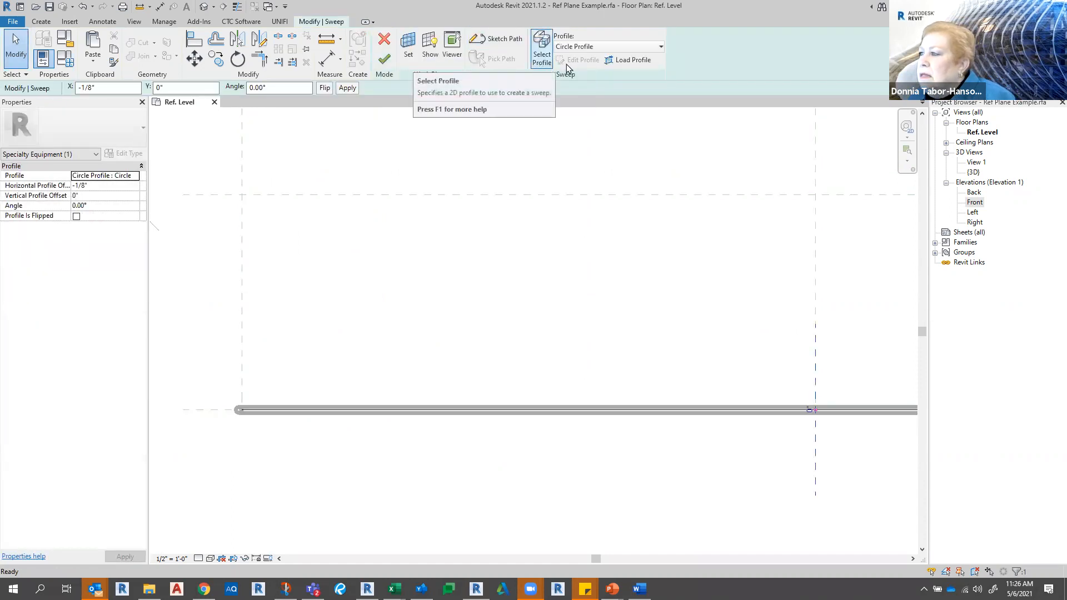
# - In the Right elevation, move the front sweep's circle profile straight down 1/4" and finish the sweep edit
pyautogui.doubleClick(975, 222)
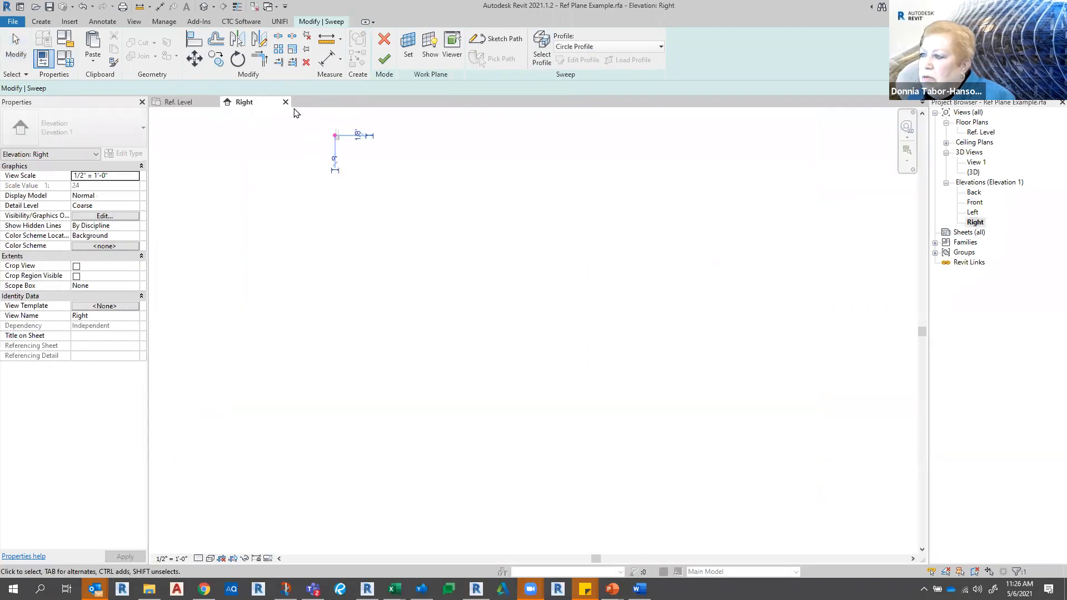
pyautogui.scroll(6, 334, 130)
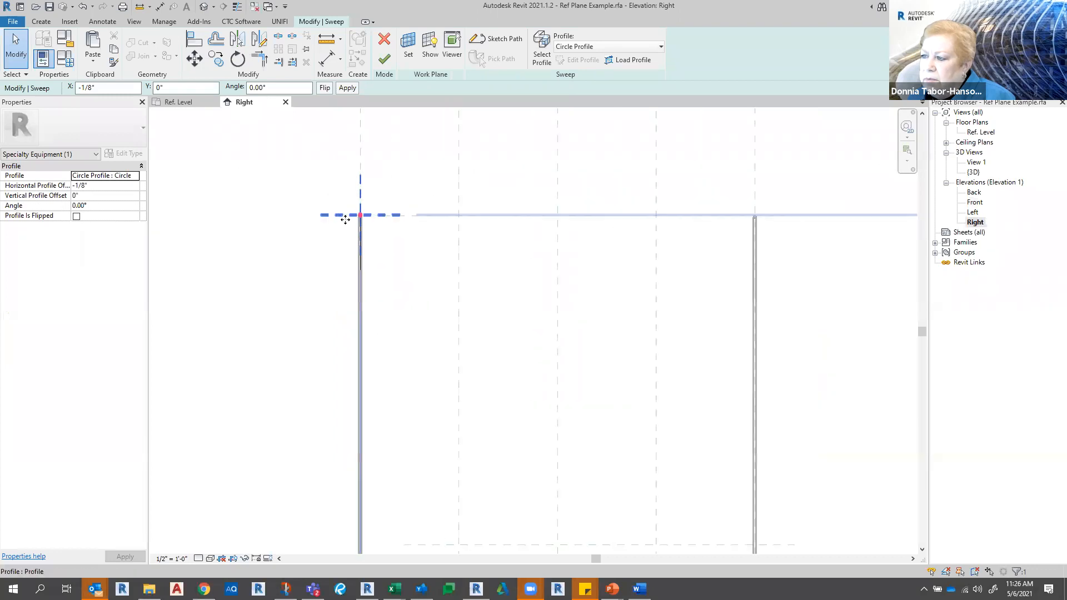
pyautogui.click(337, 183)
pyautogui.scroll(3, 342, 179)
pyautogui.click(488, 265)
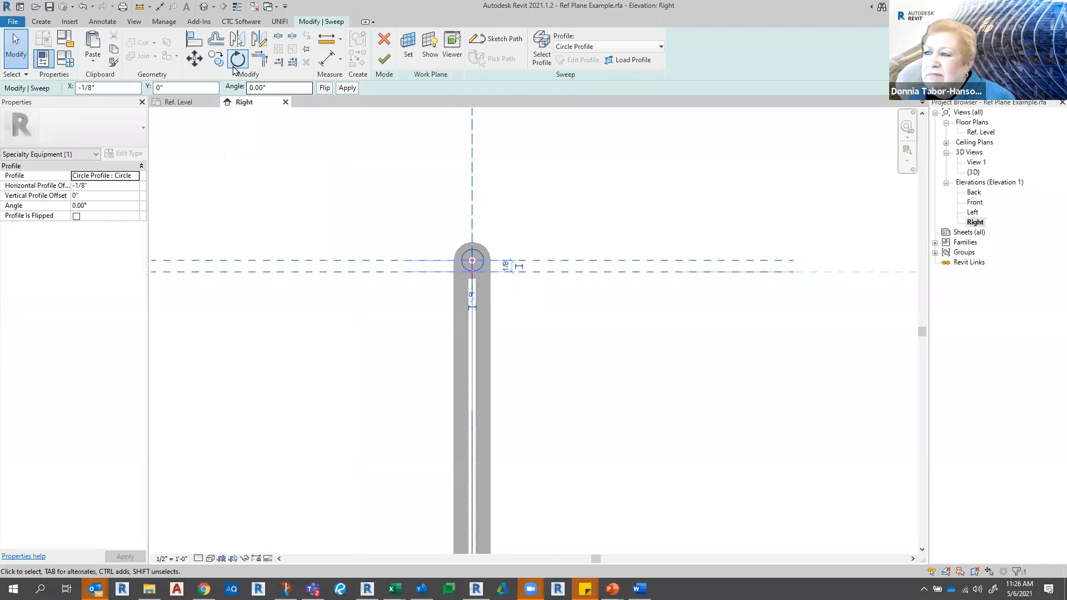
pyautogui.click(195, 59)
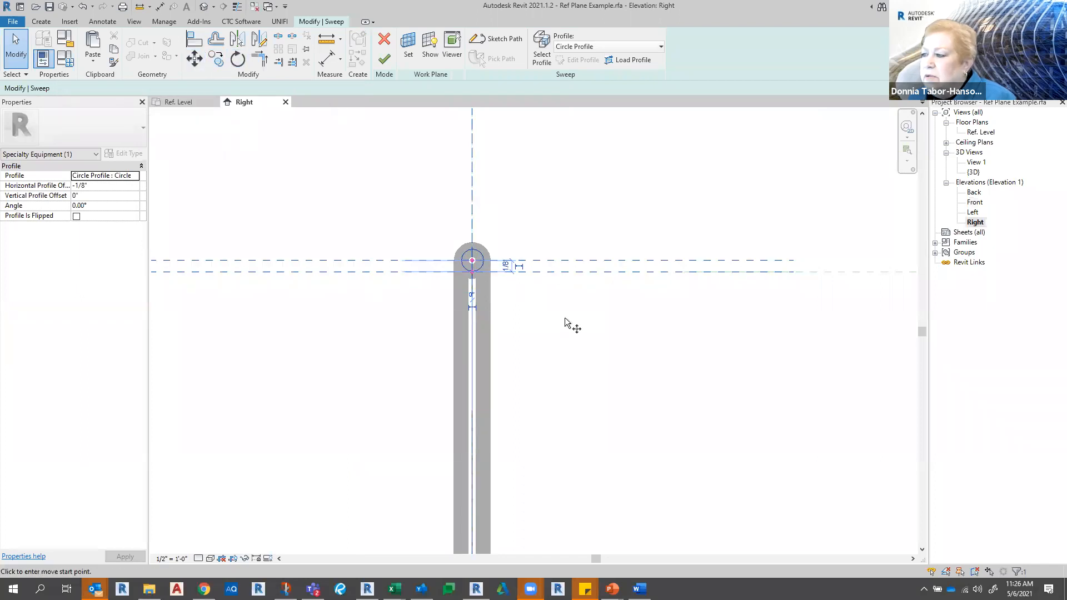
pyautogui.click(536, 290)
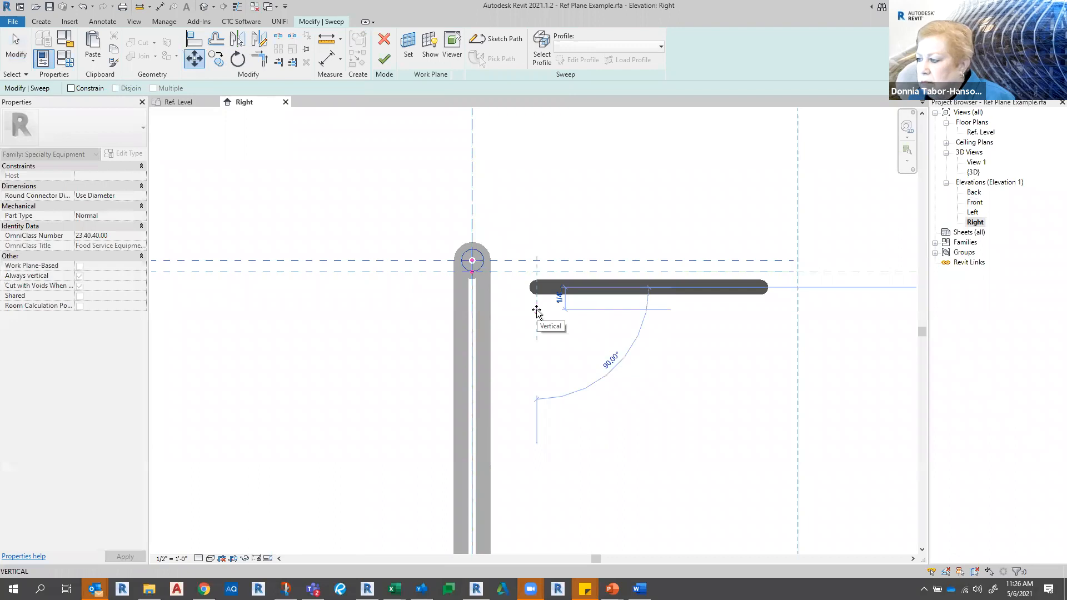
pyautogui.click(536, 311)
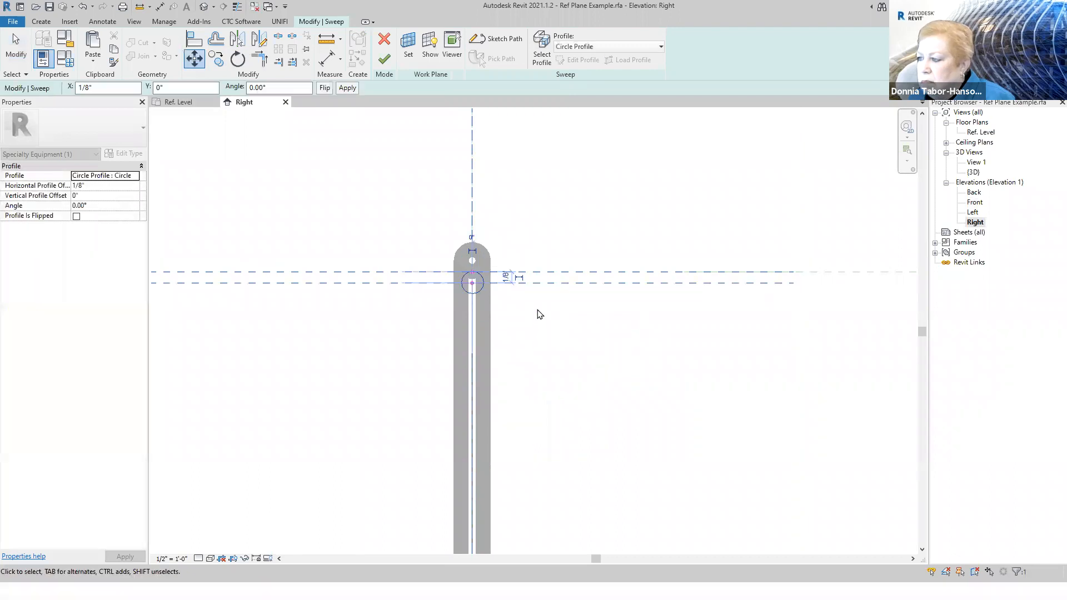
pyautogui.click(384, 59)
# - Extend the Top reference plane in the Right elevation so that it reaches past the front sweep
pyautogui.scroll(-3, 290, 219)
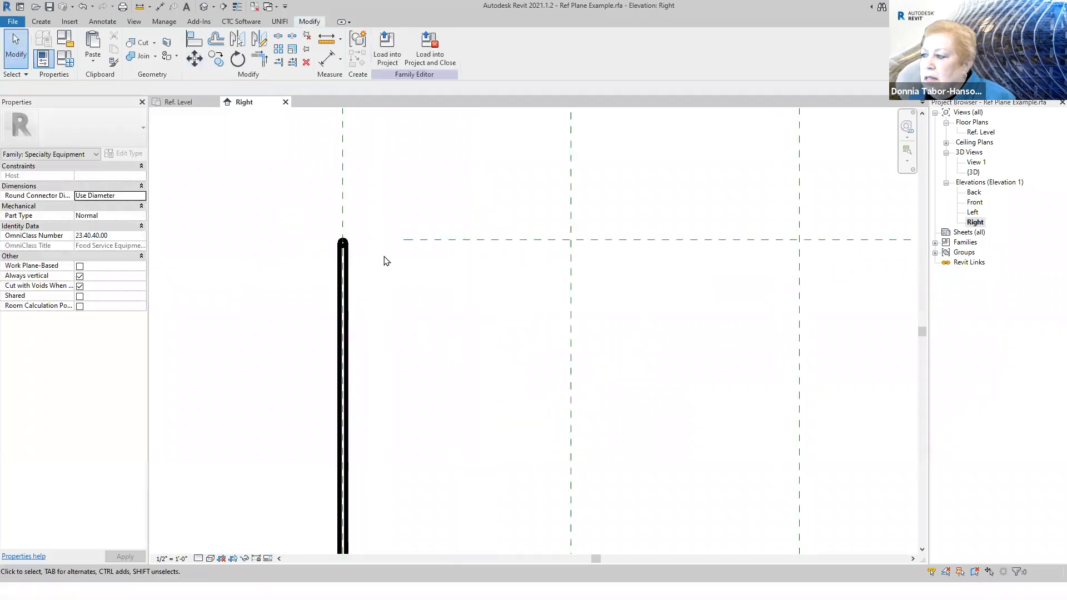
pyautogui.click(419, 240)
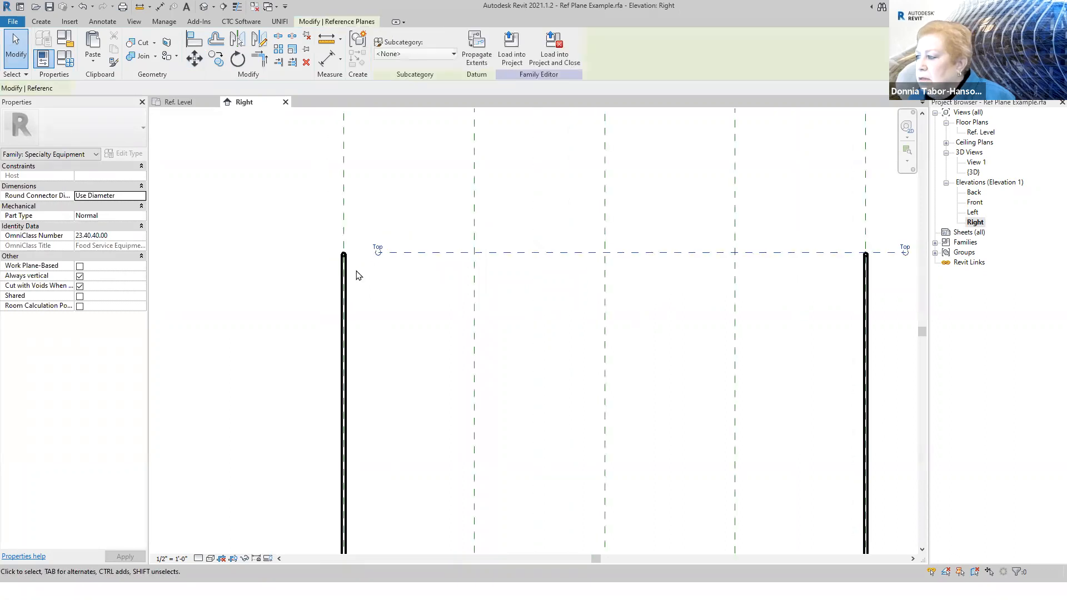
pyautogui.moveTo(378, 252); pyautogui.dragTo(330, 253)
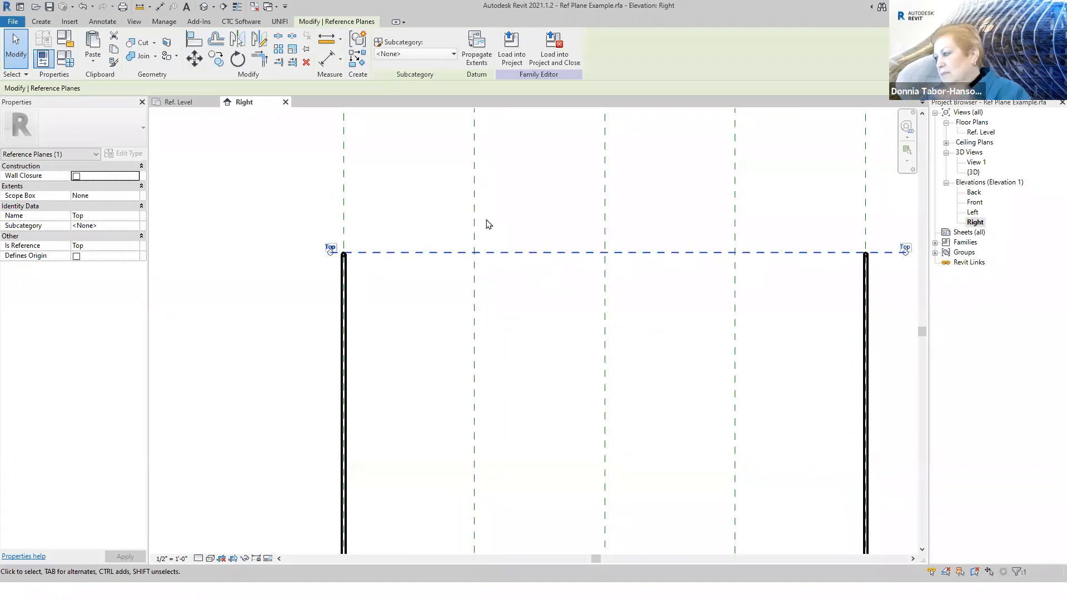
pyautogui.scroll(-3, 481, 234)
pyautogui.click(335, 268)
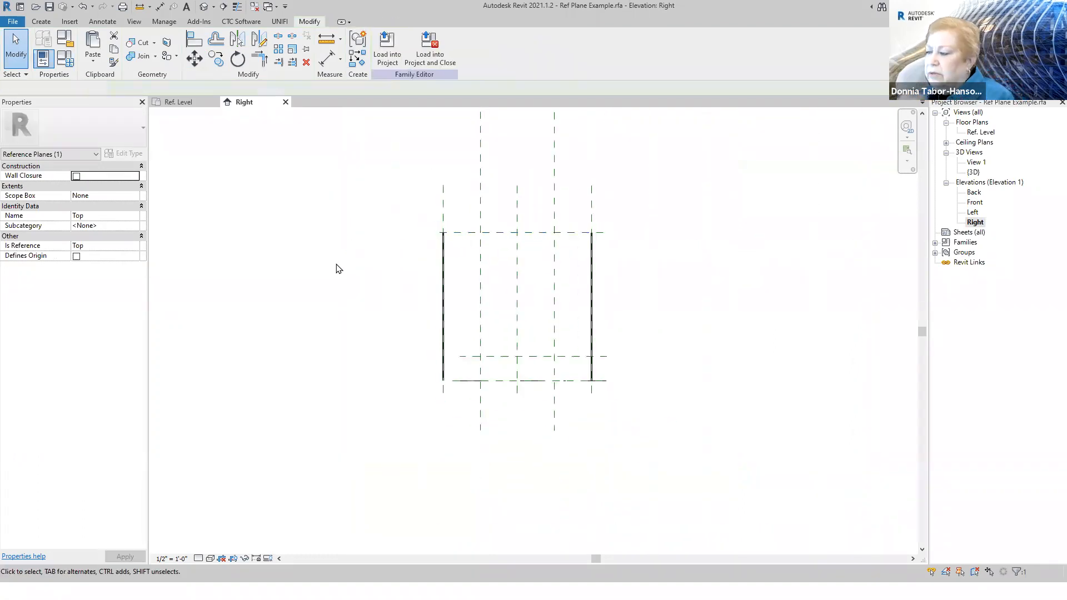
# - Begin a solid extrusion in the Right elevation with Reference Plane : Left as its work plane
pyautogui.click(42, 23)
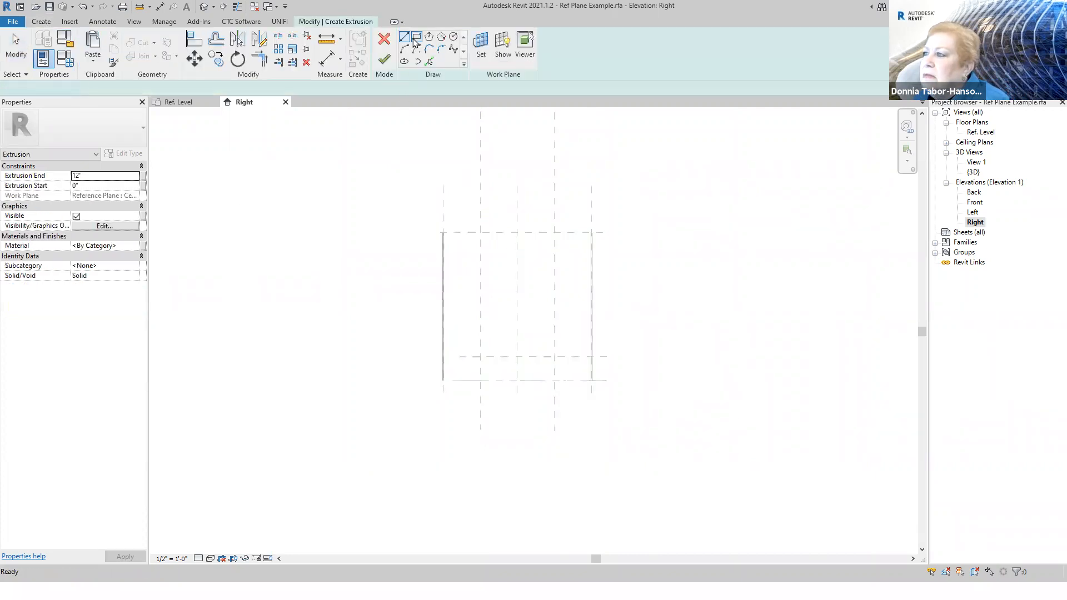
pyautogui.click(483, 54)
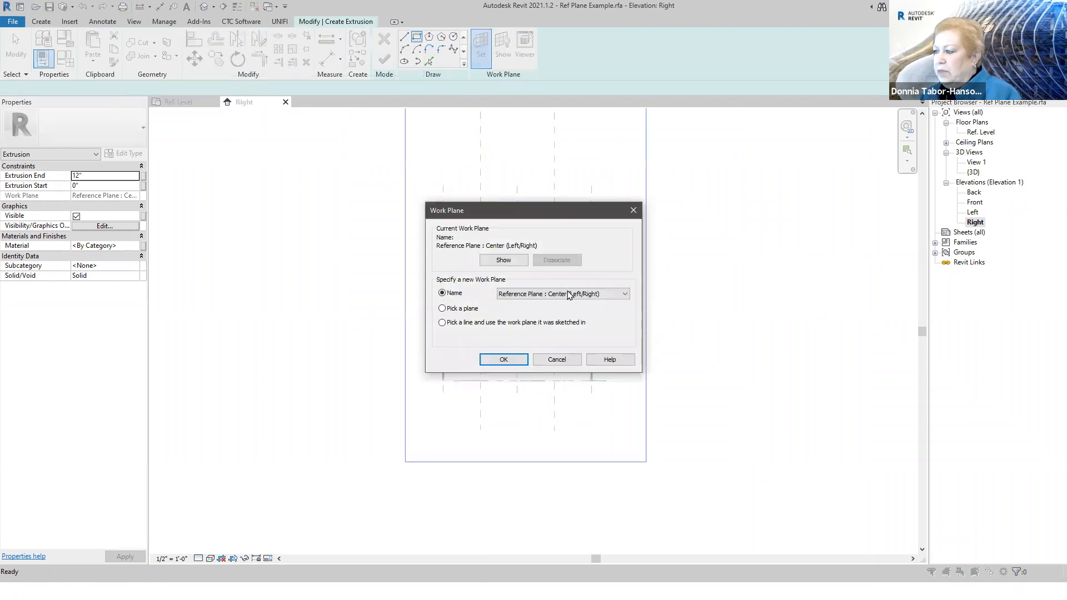
pyautogui.click(578, 294)
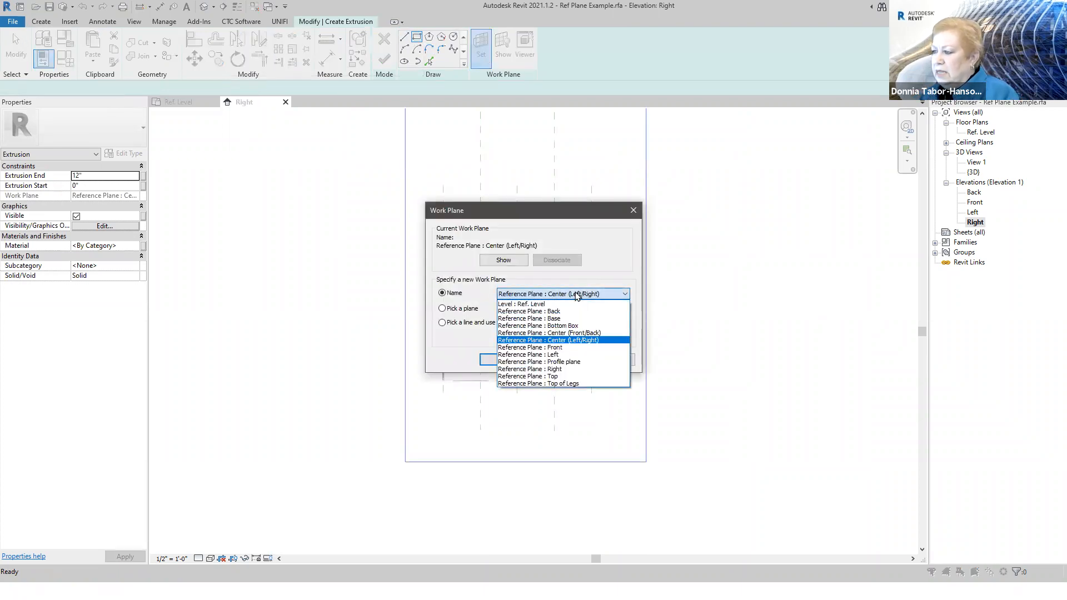
pyautogui.click(557, 354)
pyautogui.click(503, 360)
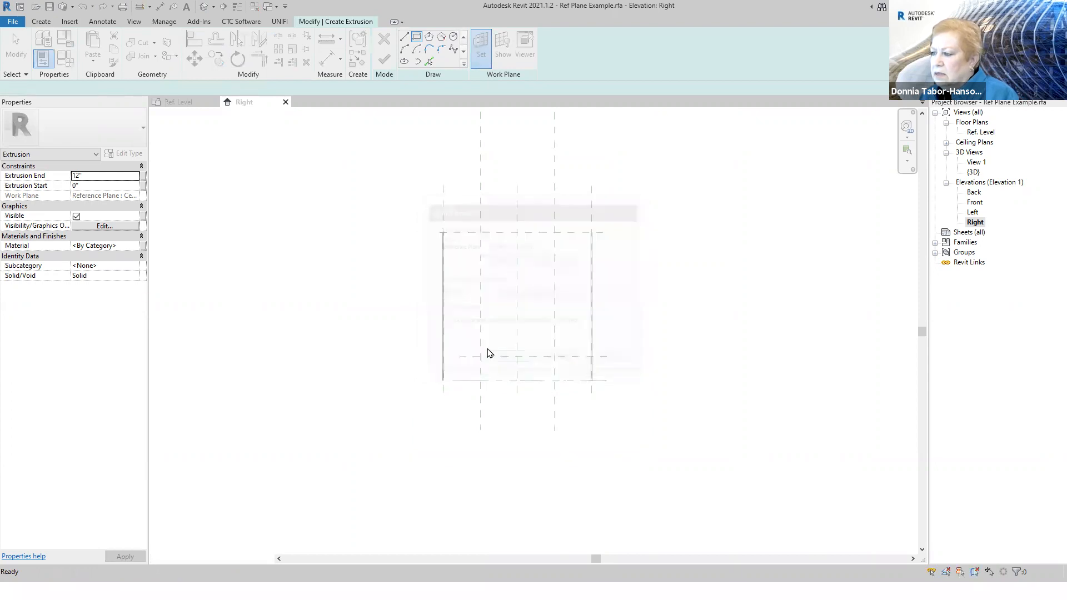
# - Sketch an 18" by 30" rectangle between the two inner vertical planes, below the Top plane, and extrude it 4"
pyautogui.click(478, 232)
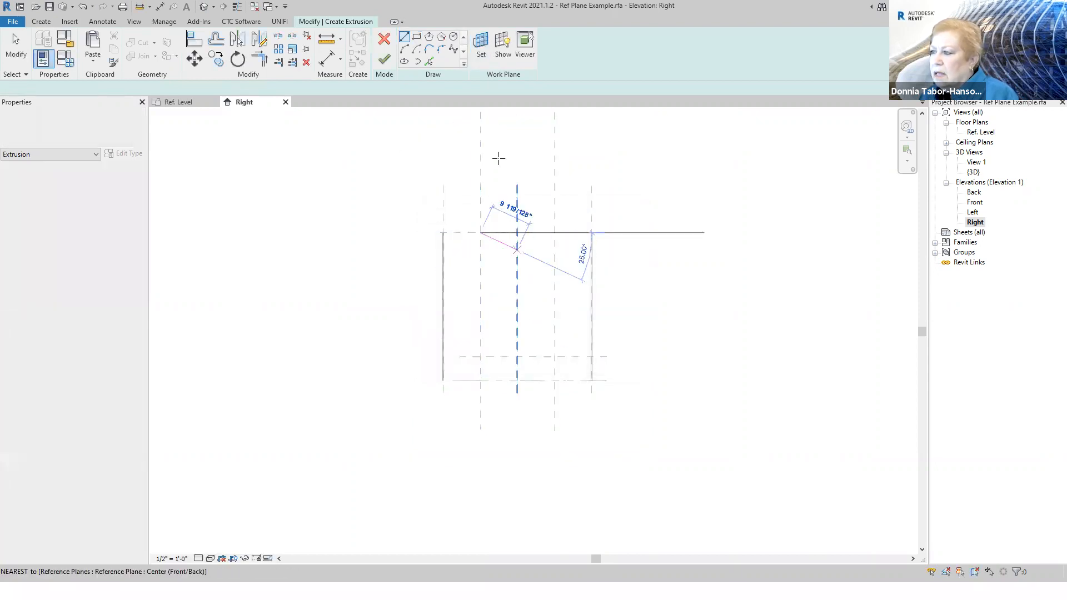
pyautogui.click(417, 38)
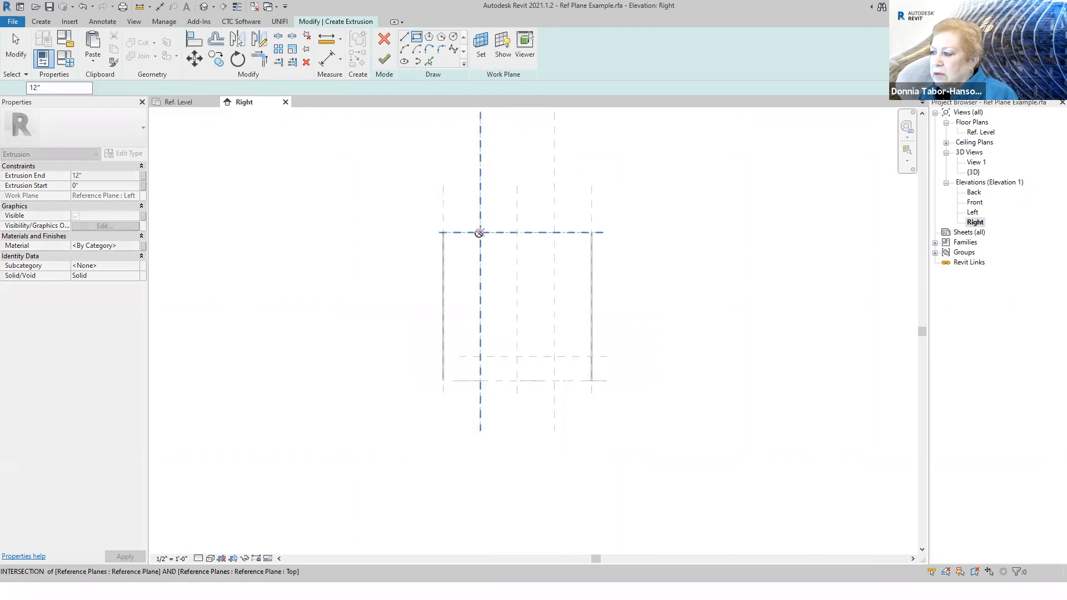
pyautogui.click(480, 233)
pyautogui.click(554, 356)
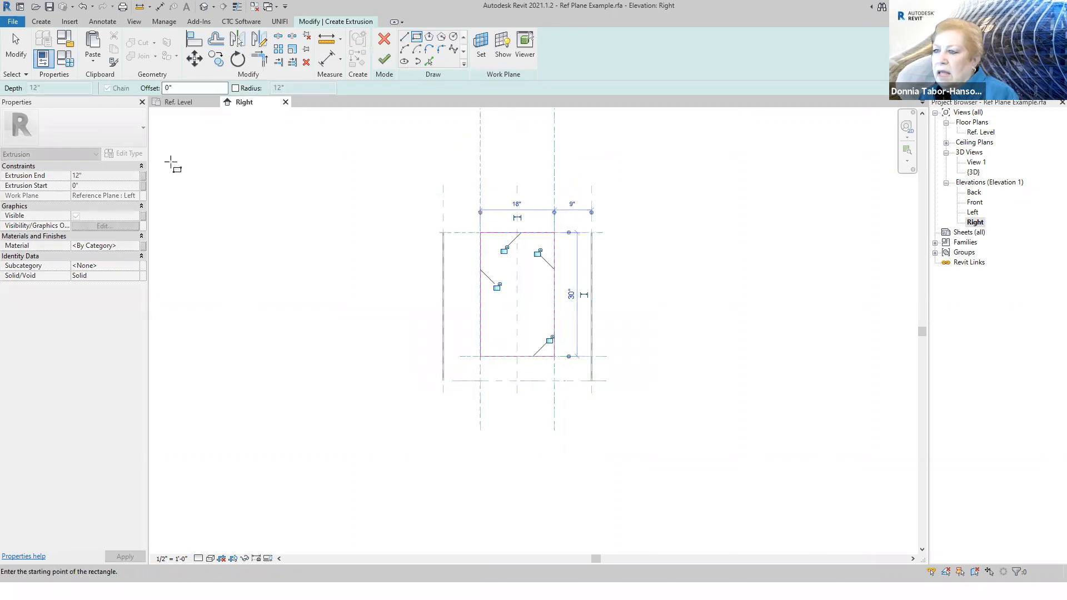
pyautogui.click(94, 175)
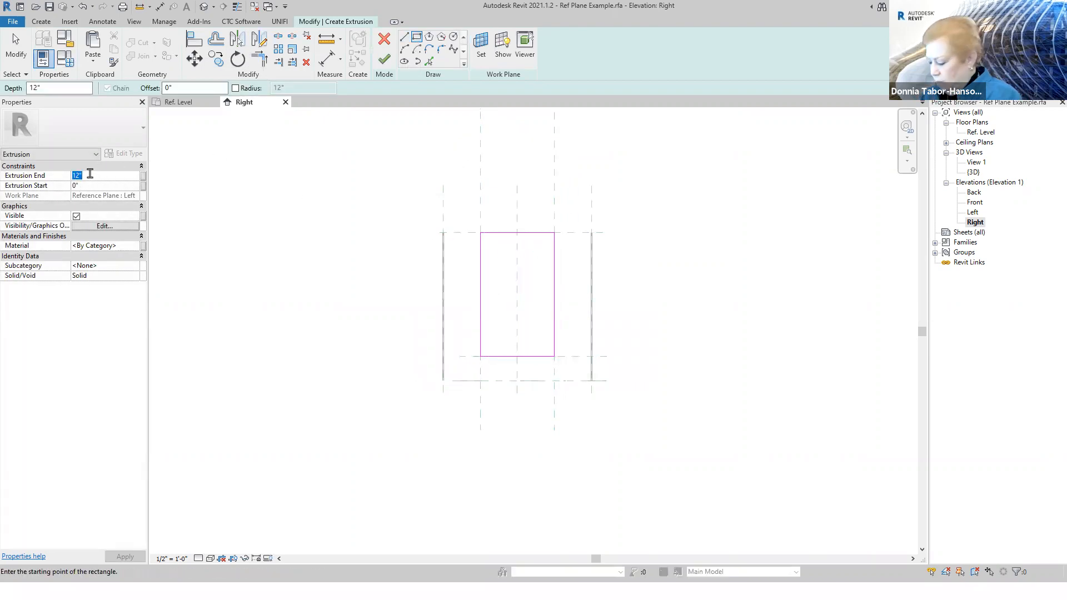
pyautogui.write('4')
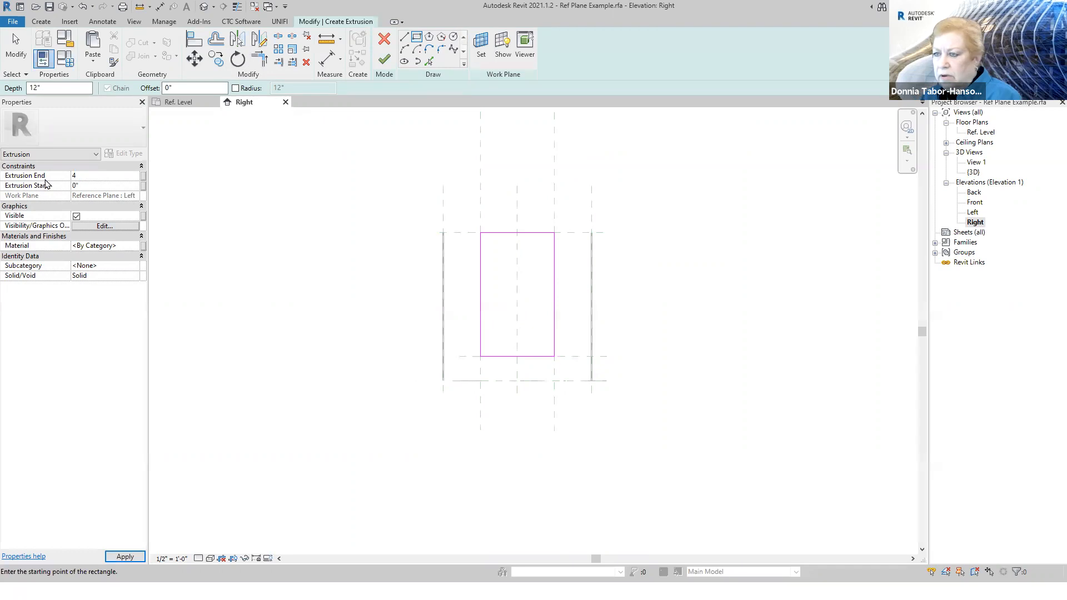
pyautogui.click(384, 59)
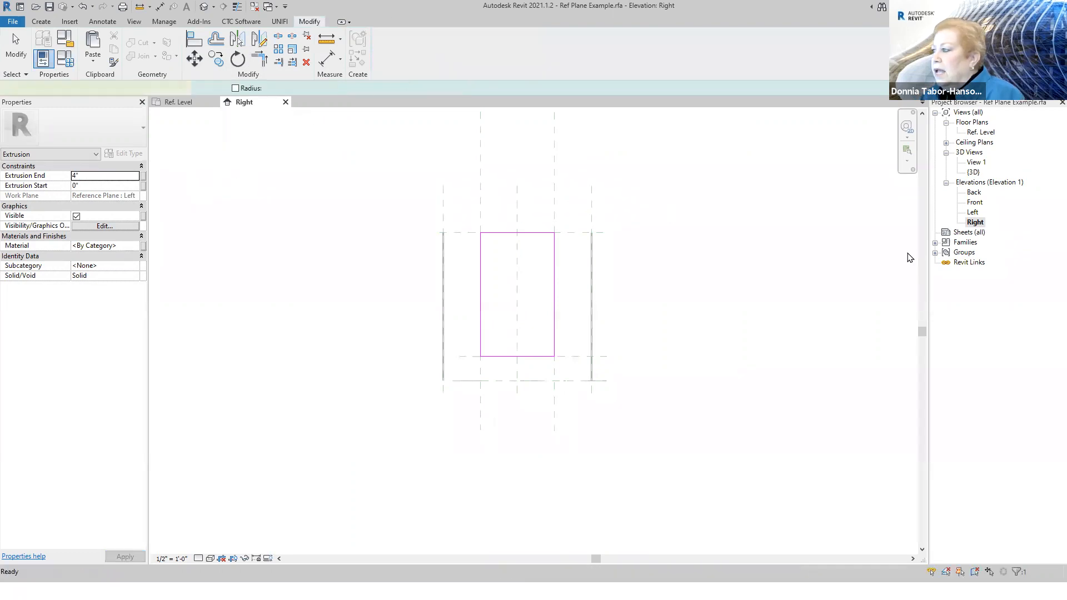
# - In the Front elevation, copy the new box extrusion and paste the copy aligned to the same place
pyautogui.doubleClick(975, 203)
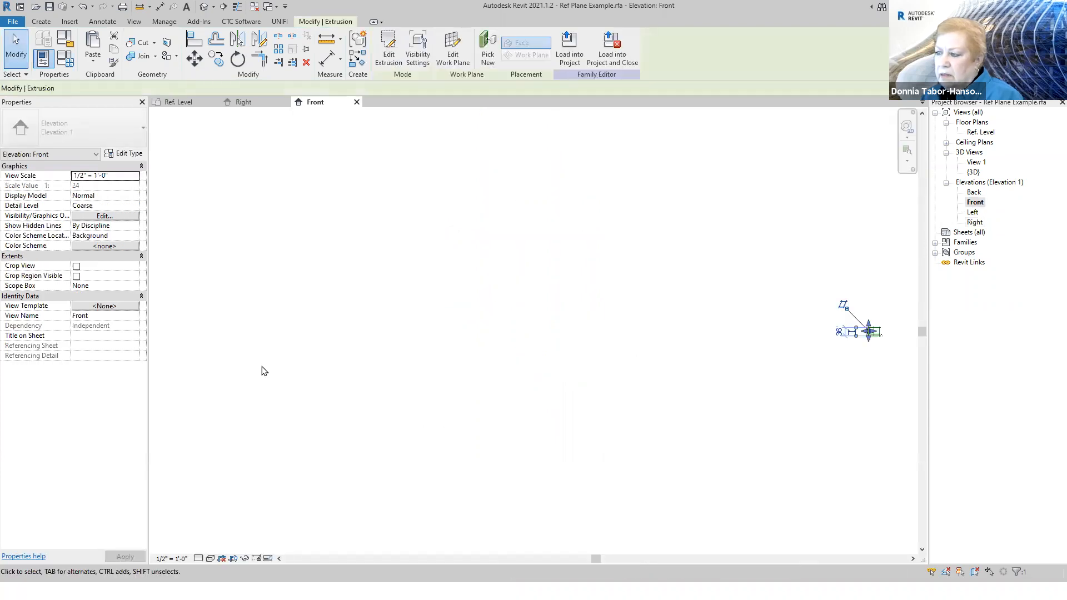
pyautogui.press('z')
pyautogui.press('f')
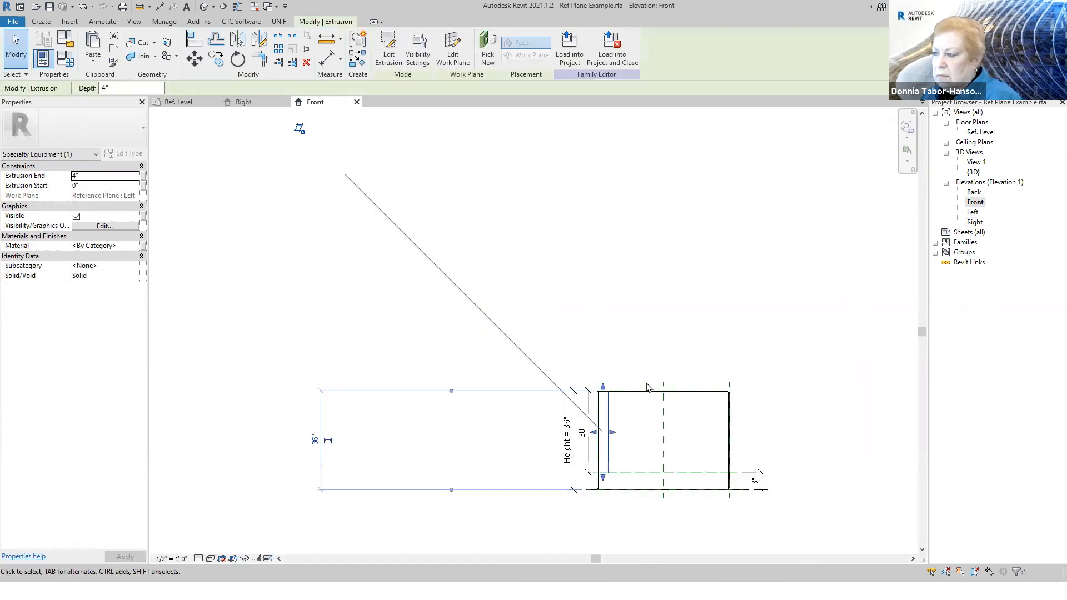
pyautogui.click(419, 438)
pyautogui.press('z')
pyautogui.press('f')
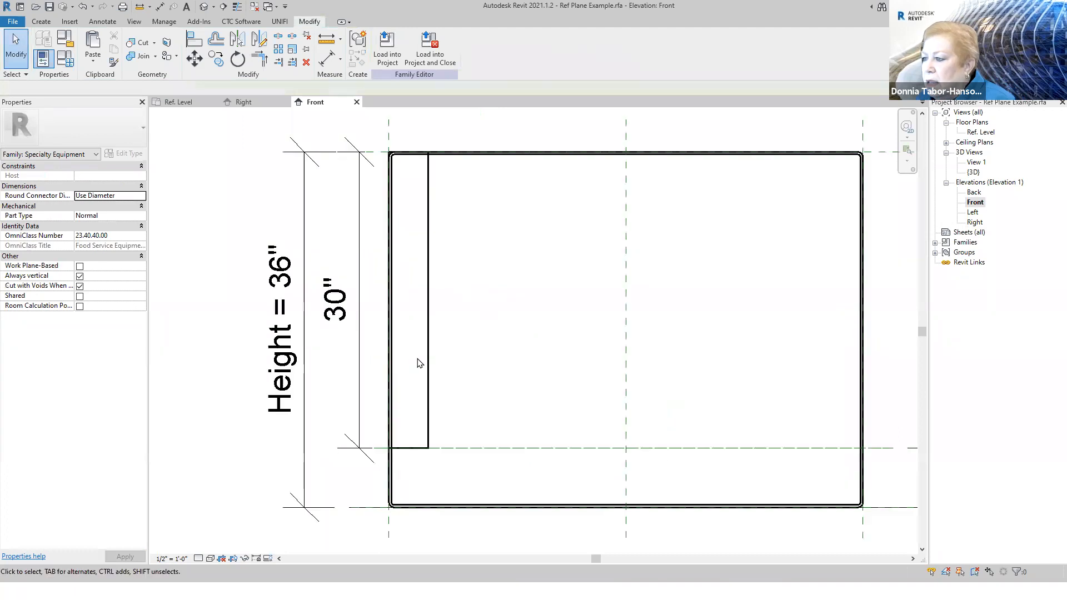
pyautogui.click(377, 407)
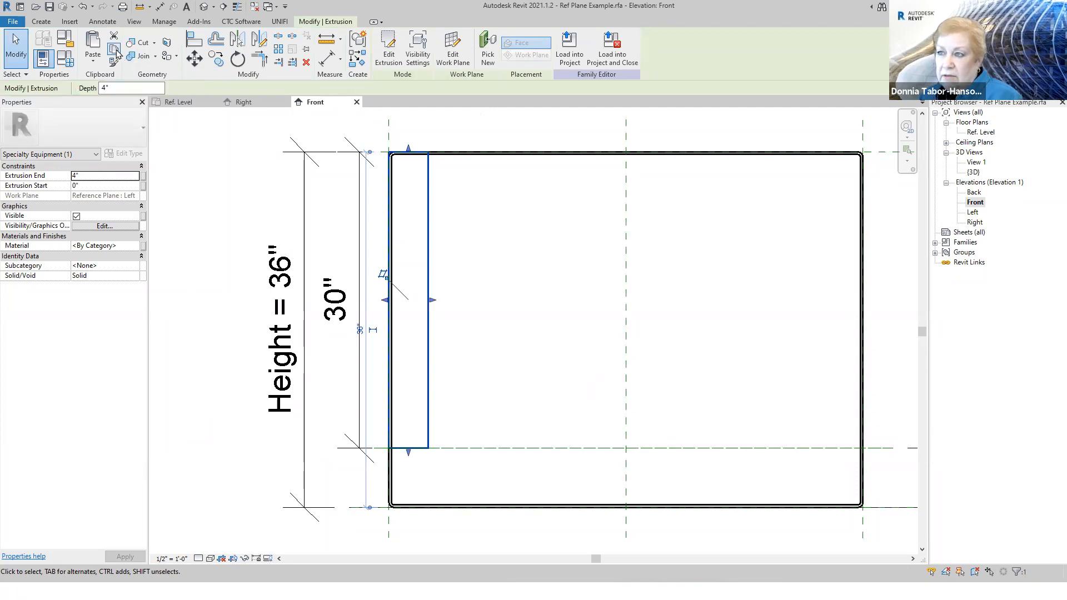
pyautogui.click(95, 62)
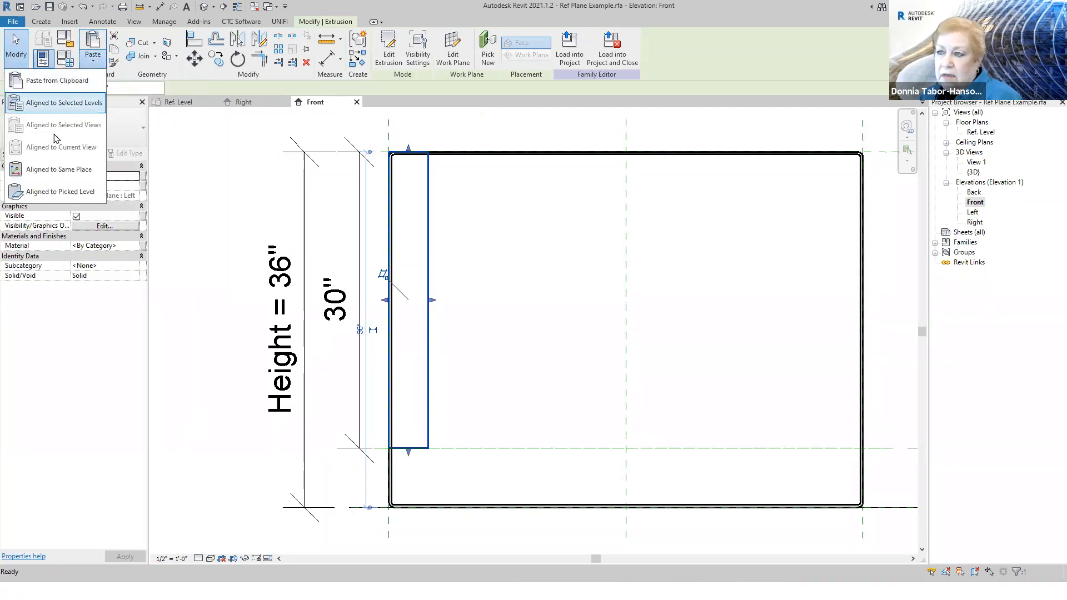
pyautogui.click(225, 178)
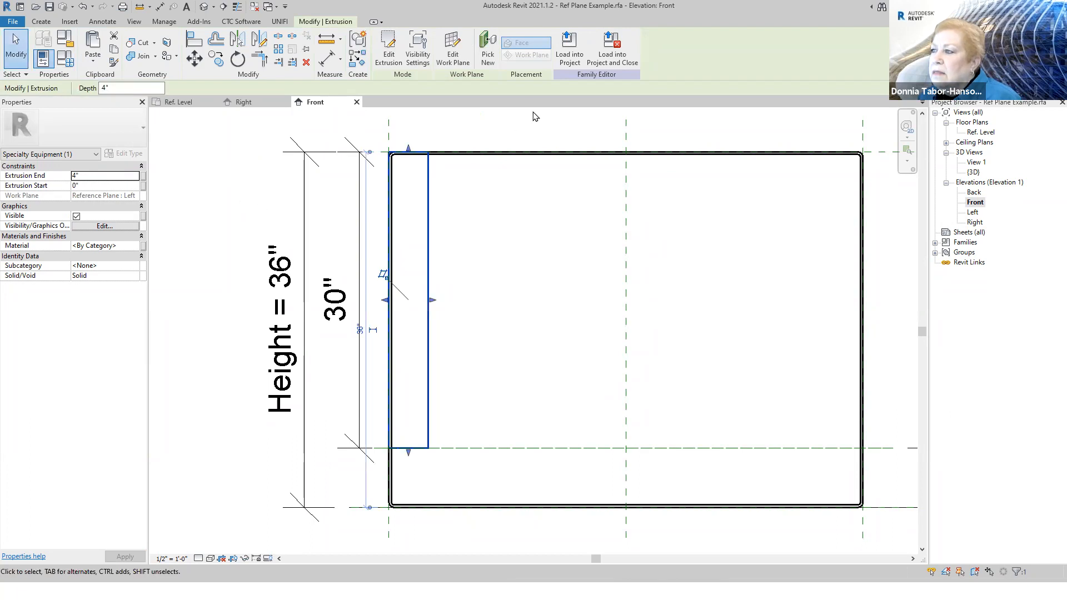
# - Rehost the pasted extrusion to Reference Plane : Right
pyautogui.click(455, 60)
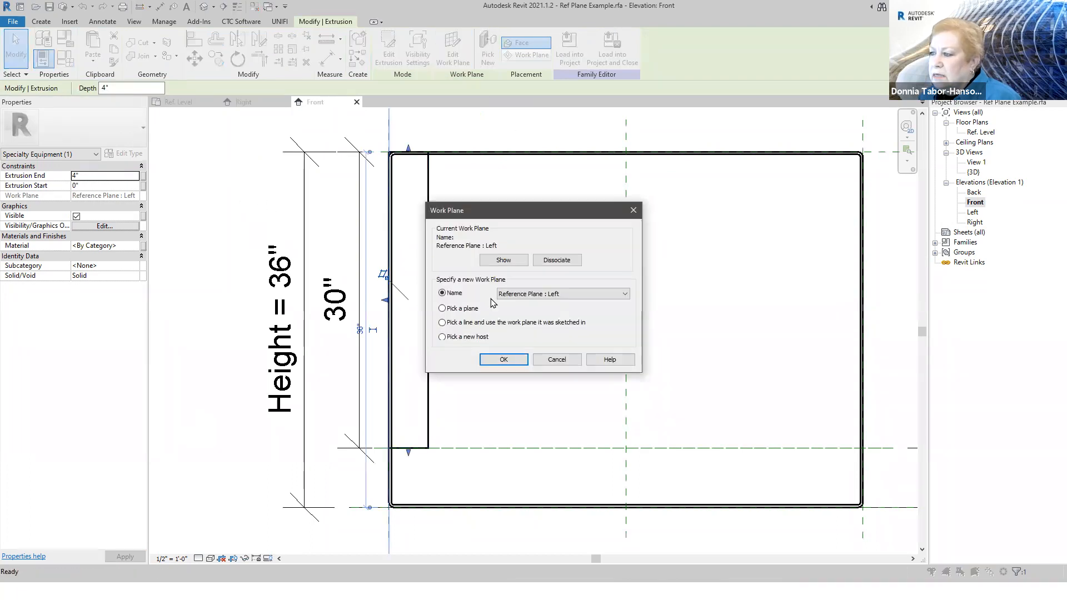
pyautogui.click(541, 294)
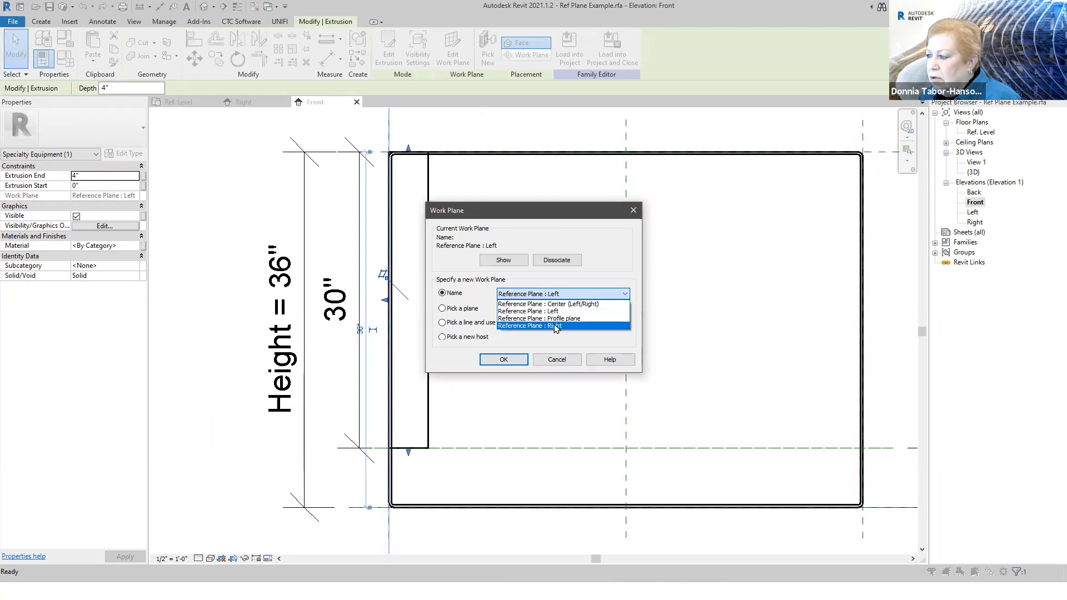
pyautogui.click(578, 326)
pyautogui.click(503, 359)
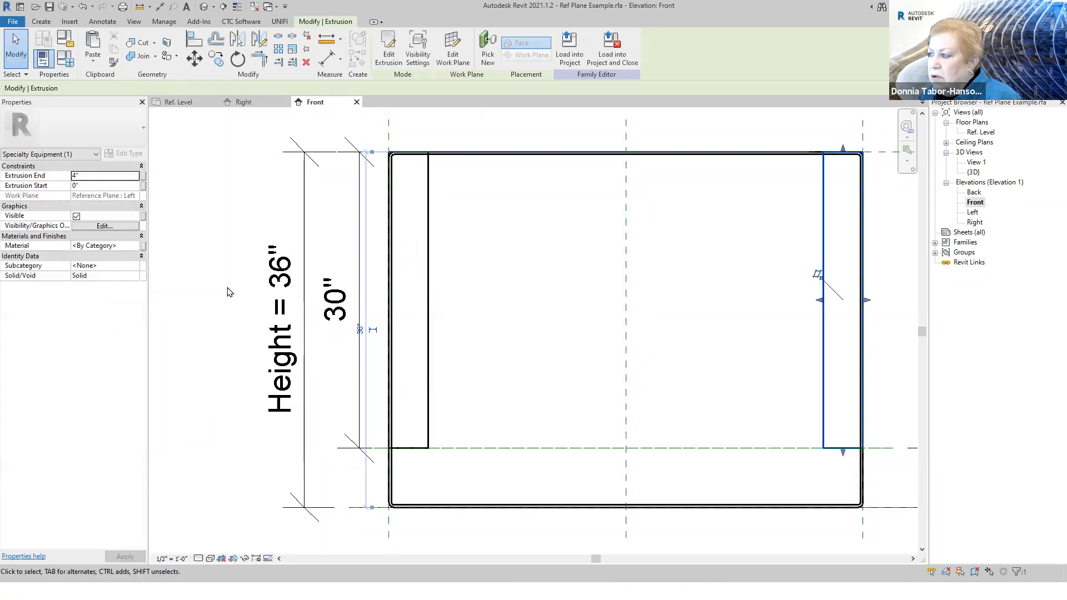
pyautogui.click(222, 266)
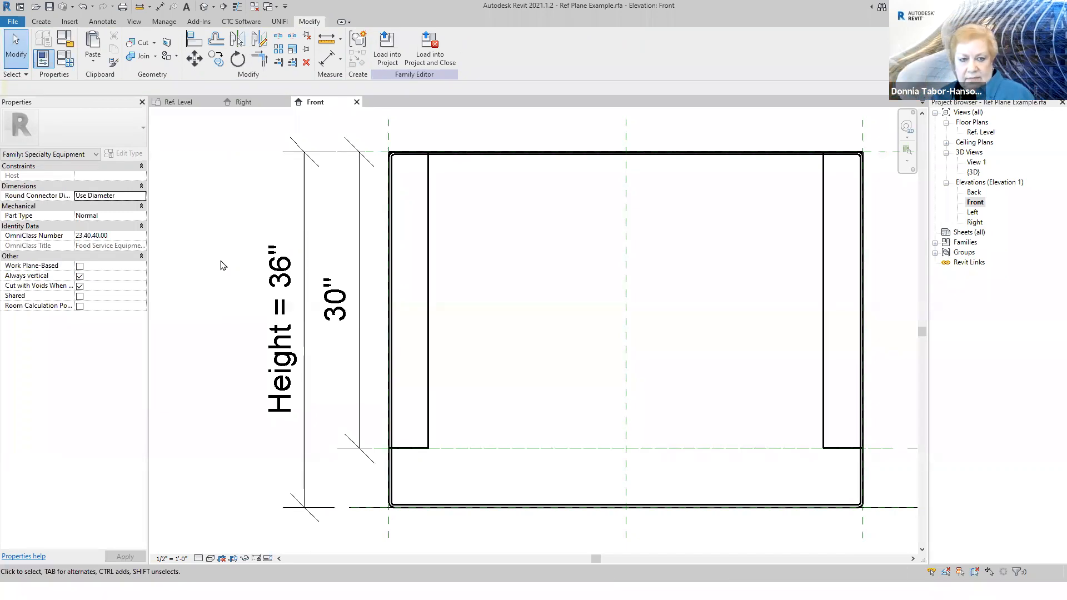
# - Set the Extrusion End of the extrusion on the Right plane to -4", and restore it to 4"
pyautogui.click(826, 325)
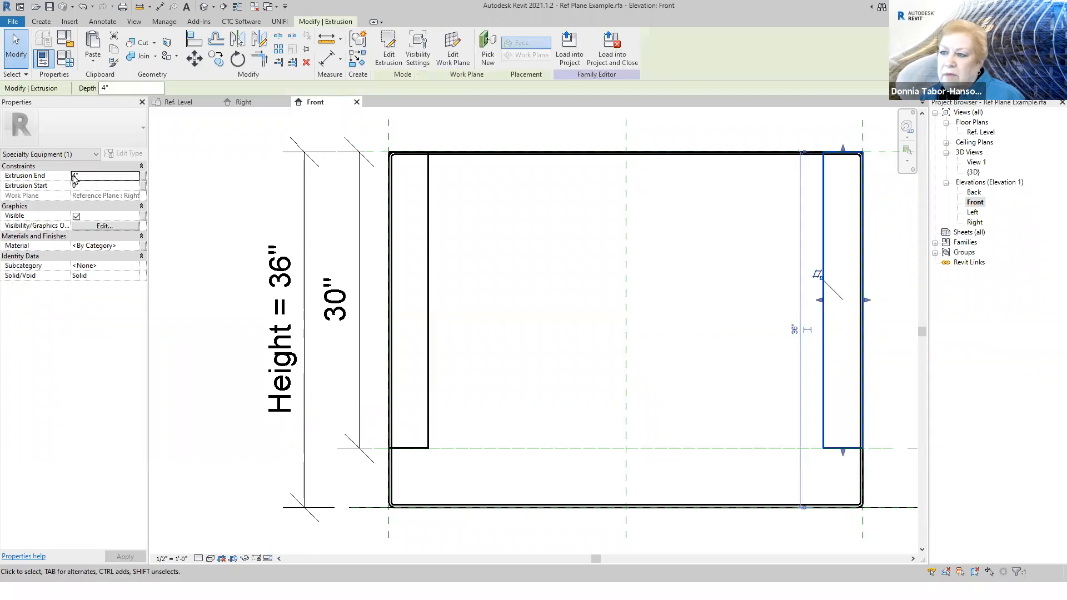
pyautogui.write('-')
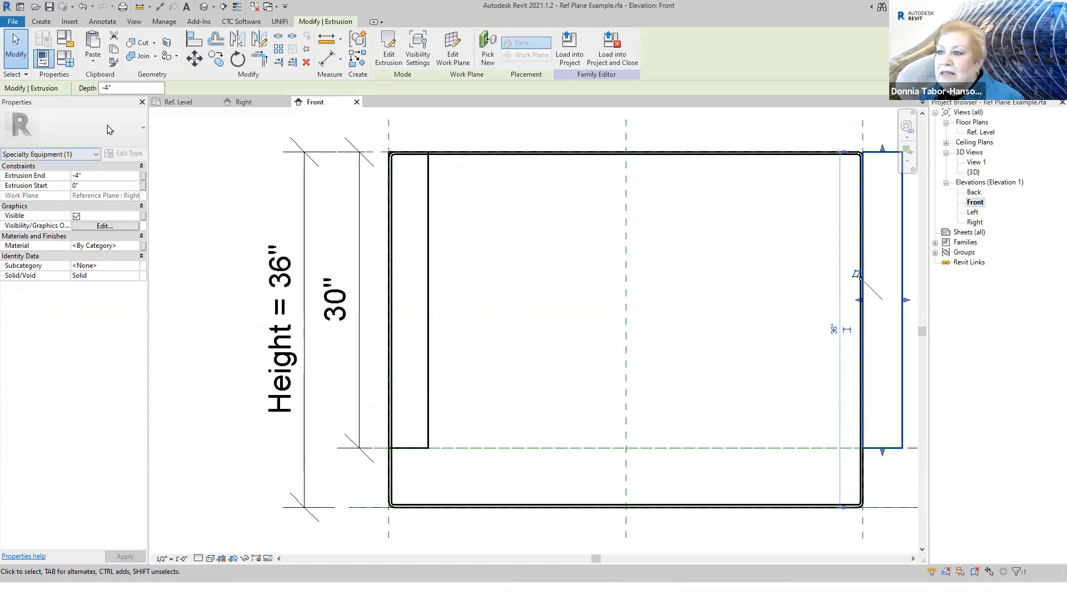
pyautogui.click(76, 177)
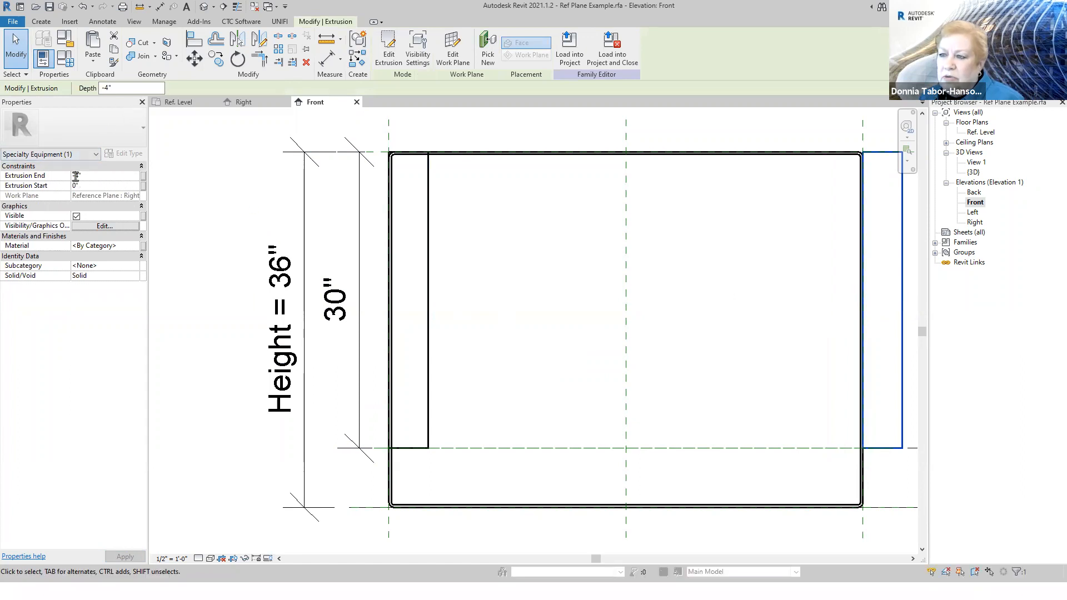
pyautogui.write('4"')
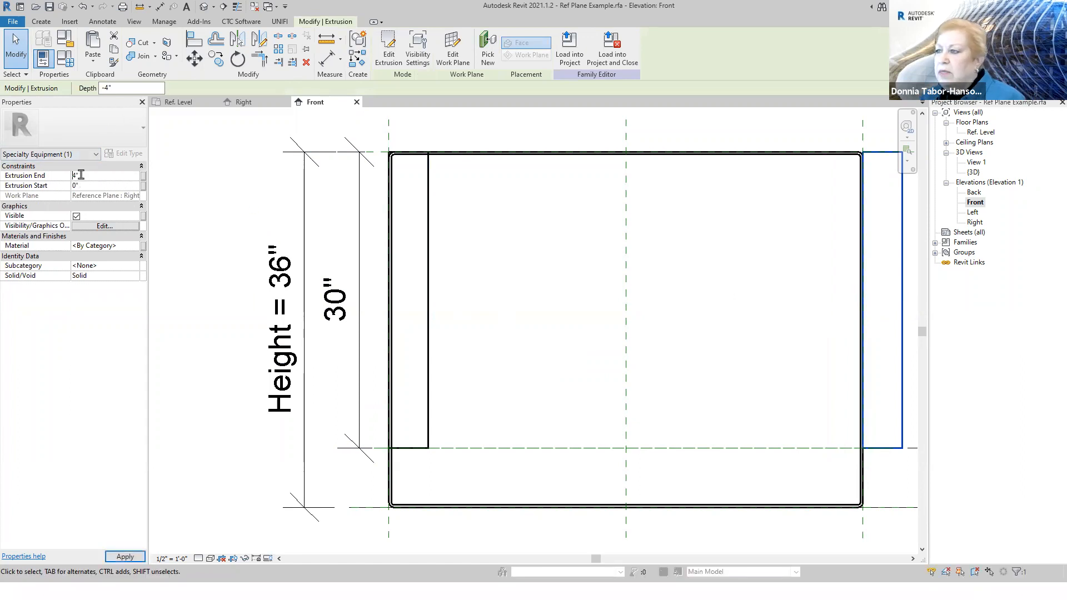
pyautogui.press('Escape')
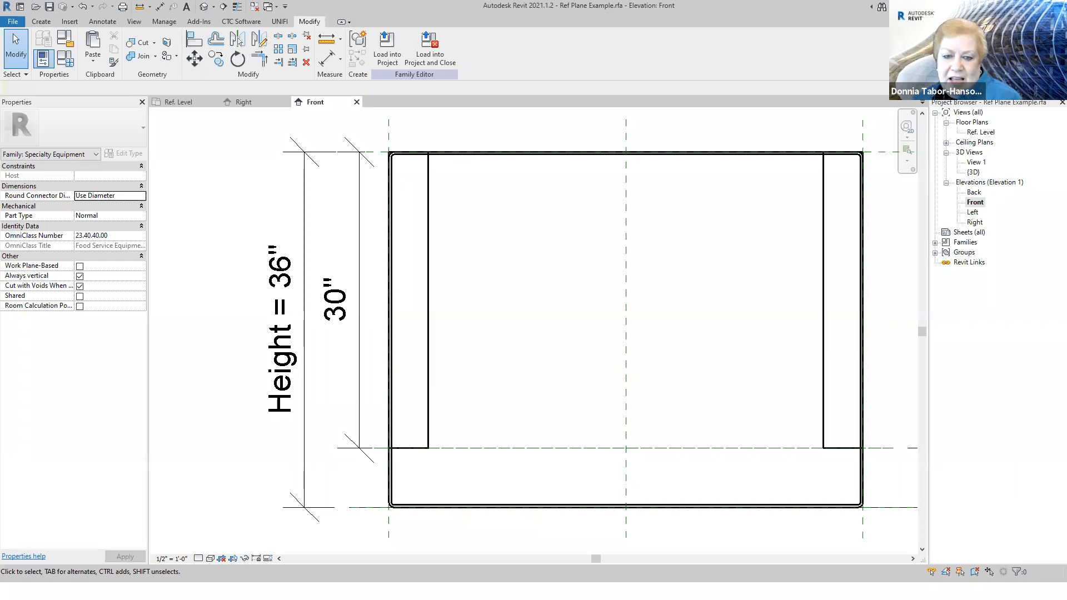
pyautogui.hotkey('alt', 'Tab')
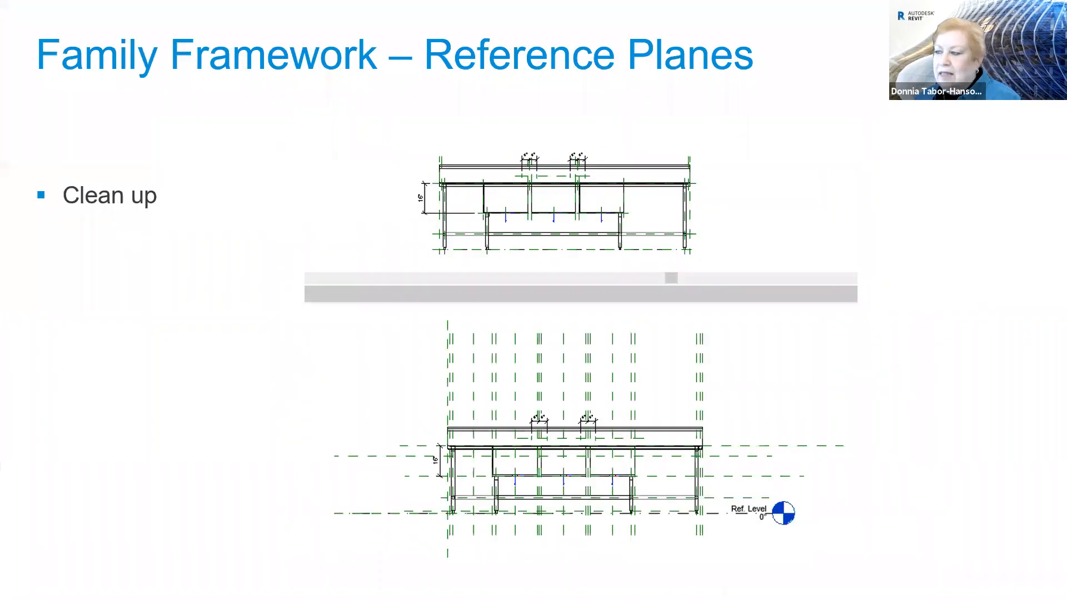
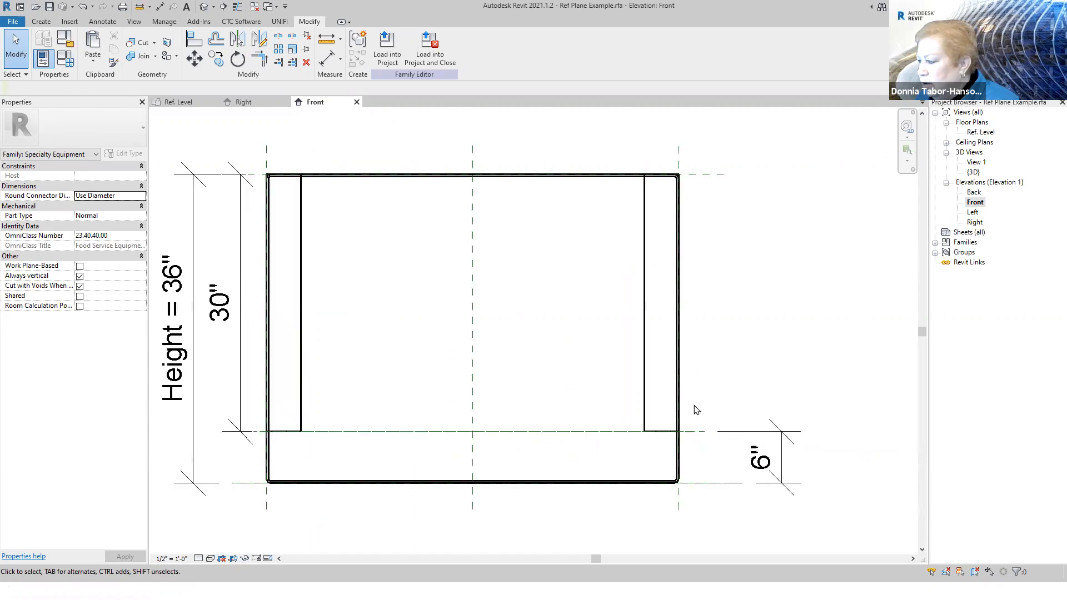
# - Label the 6" dimension up to the Top of Legs plane with a new type family parameter named Leg Height
pyautogui.click(712, 447)
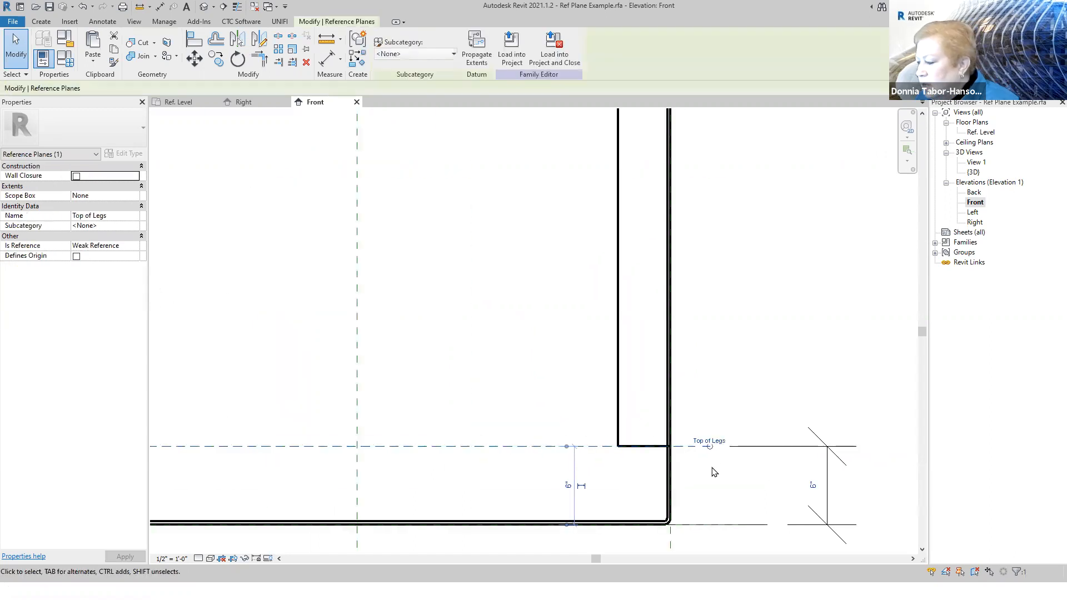
pyautogui.scroll(-4, 714, 472)
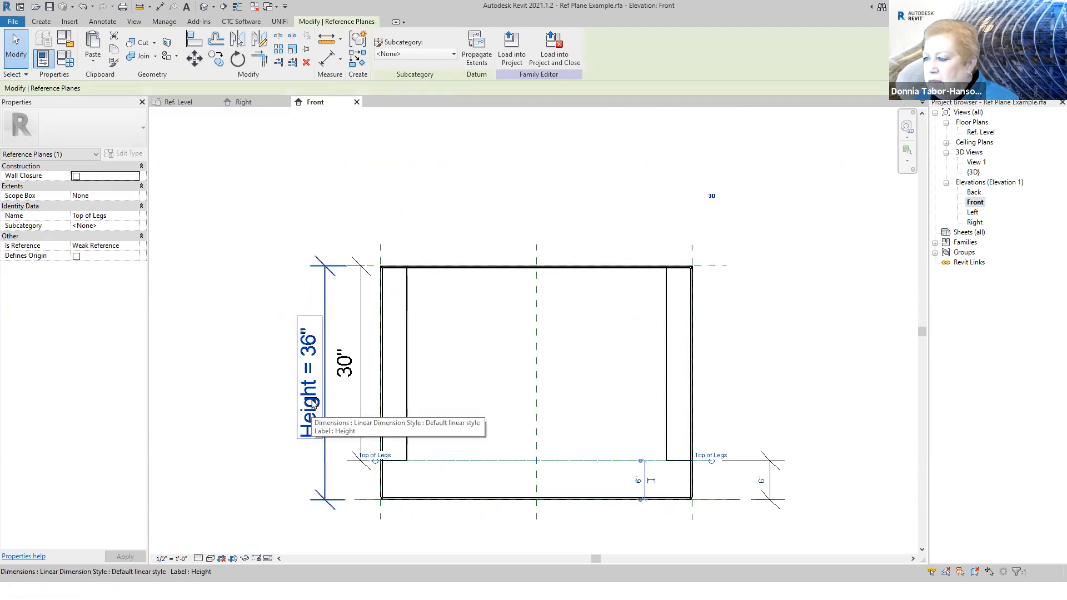
pyautogui.click(363, 414)
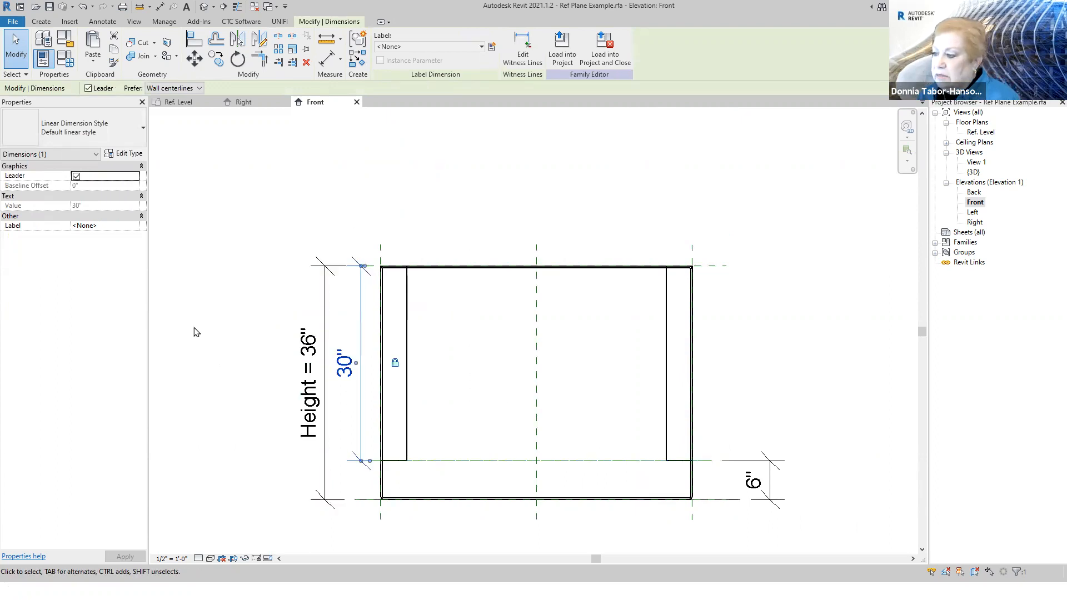
pyautogui.click(774, 496)
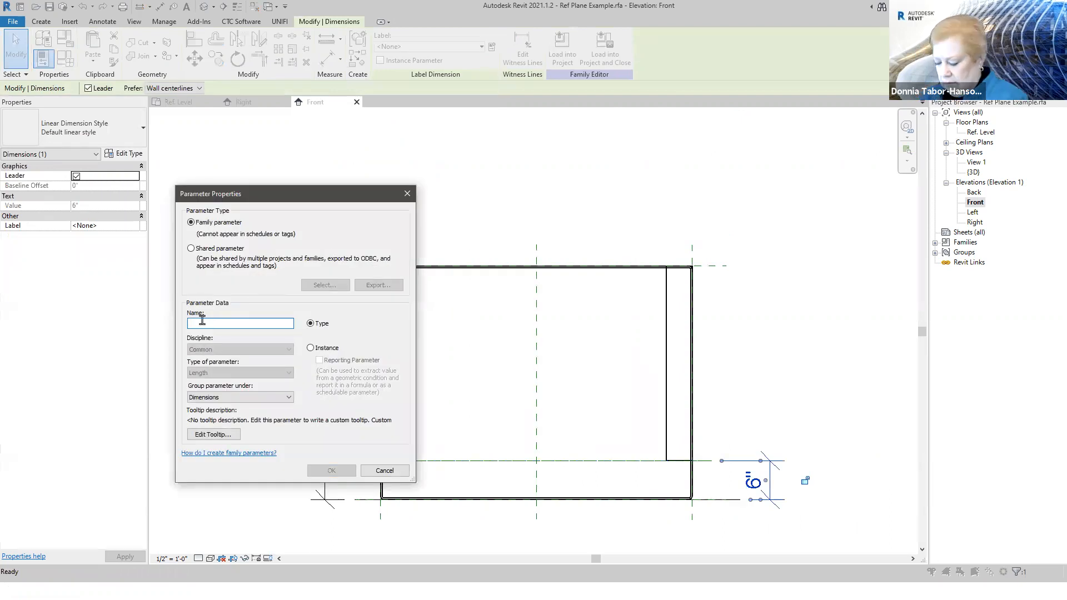
pyautogui.write('Leg Height')
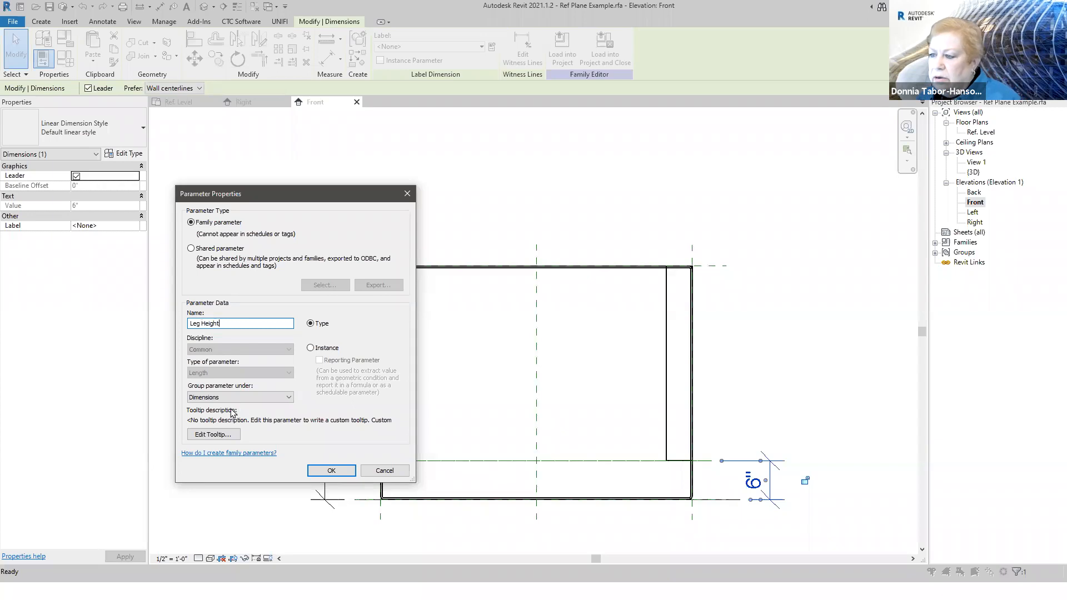
pyautogui.click(328, 474)
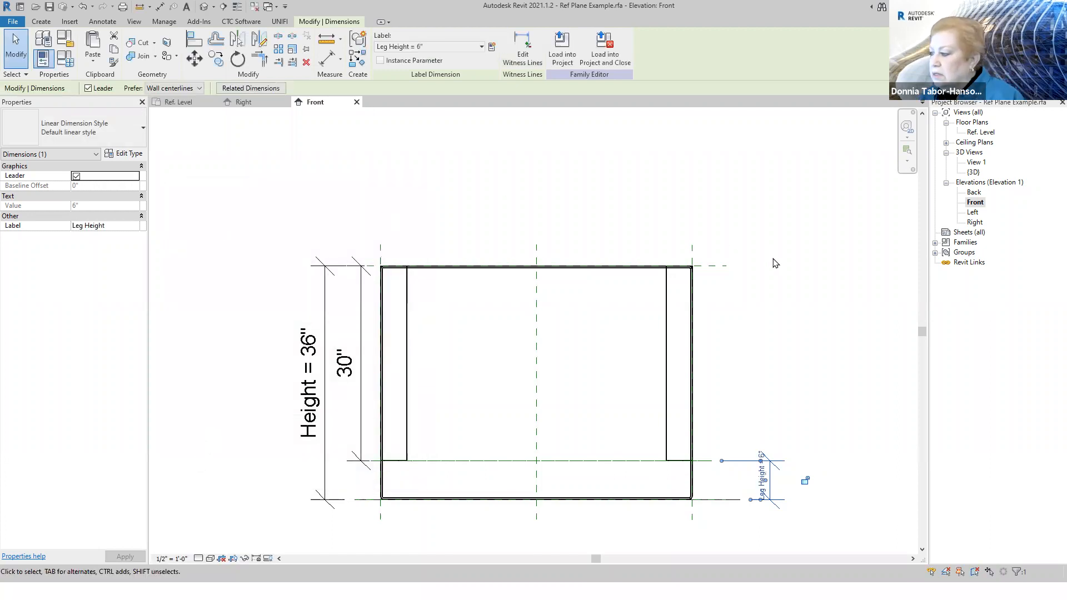
pyautogui.click(789, 284)
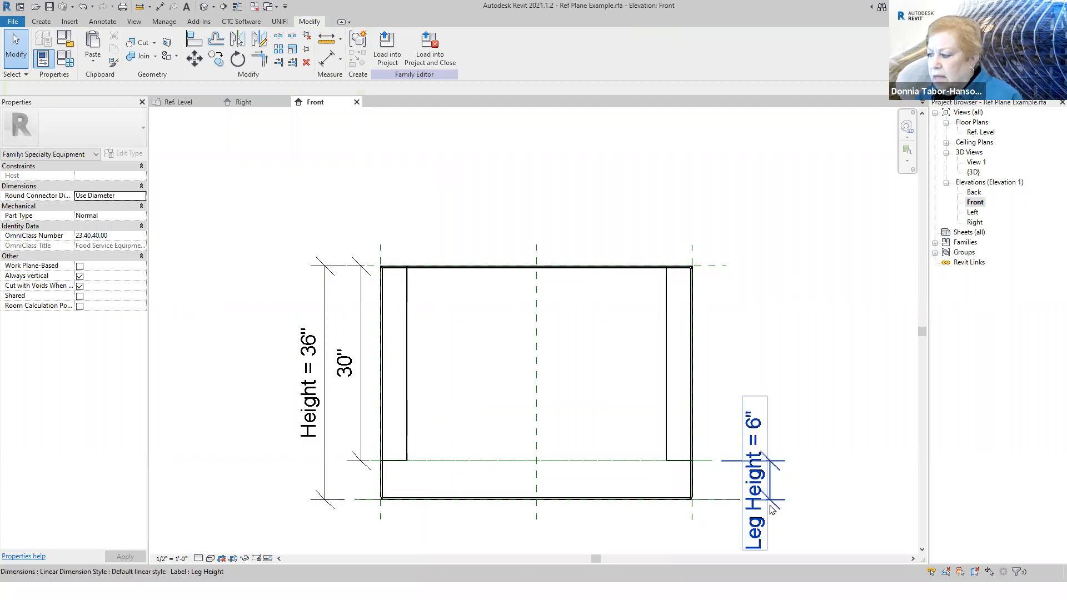
# - Set the family's Height parameter to 30" in the family types
pyautogui.click(65, 59)
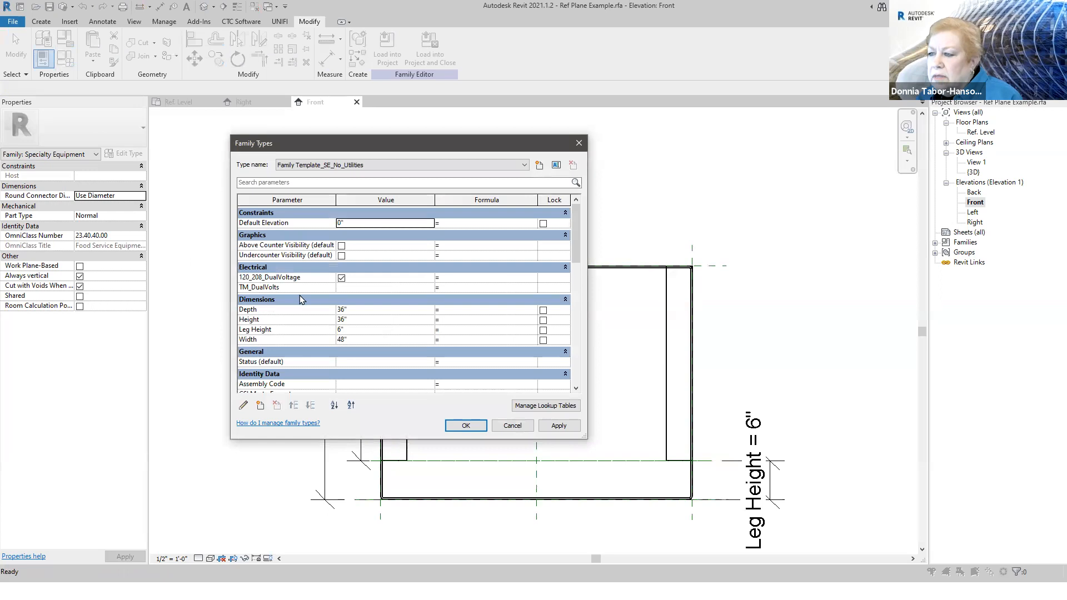
pyautogui.click(363, 320)
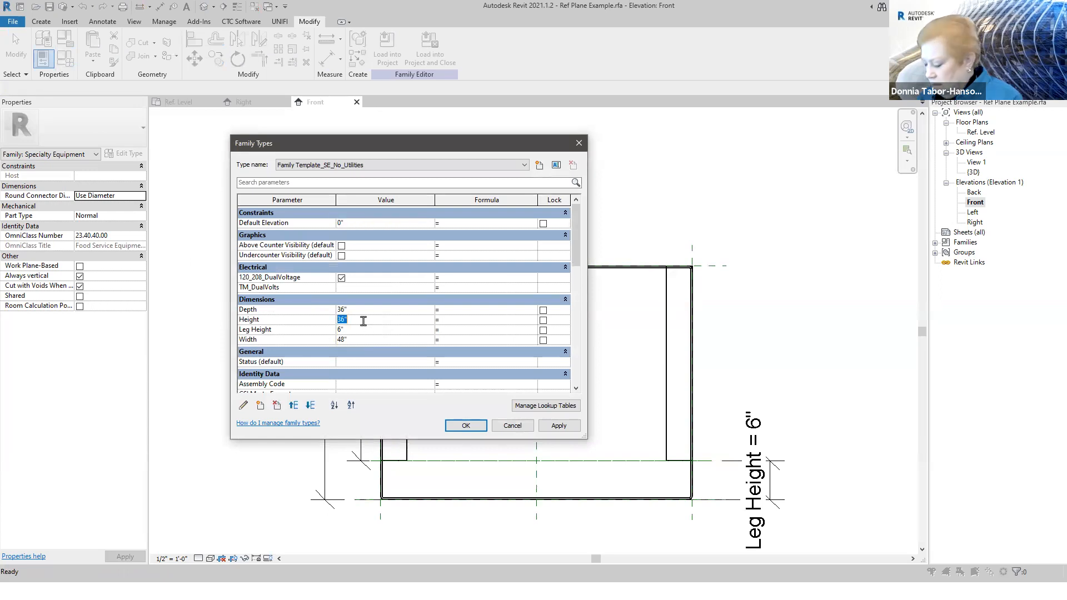
pyautogui.write('30')
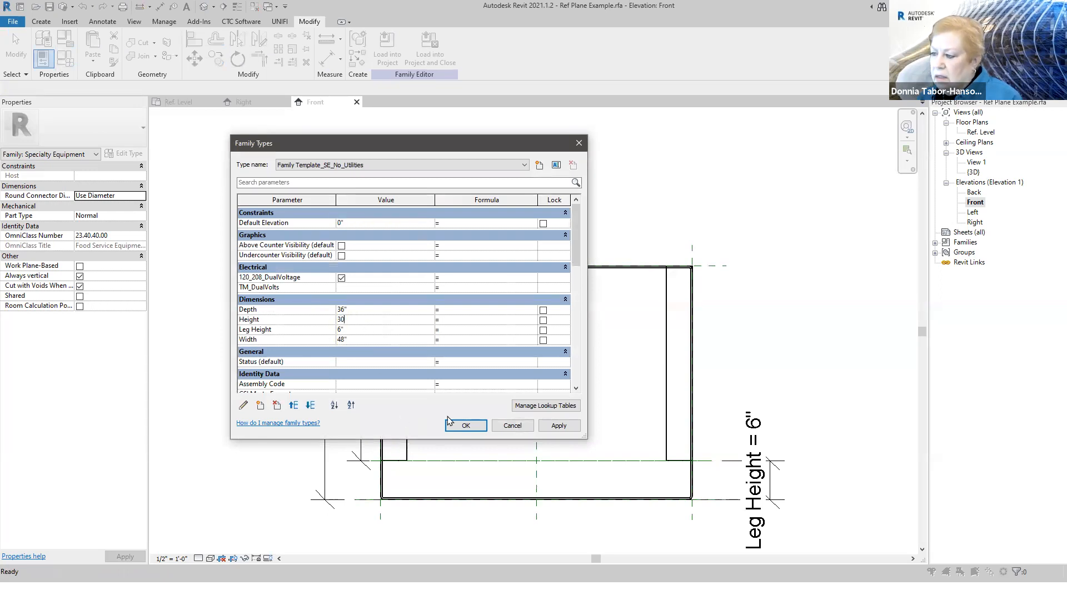
pyautogui.click(464, 426)
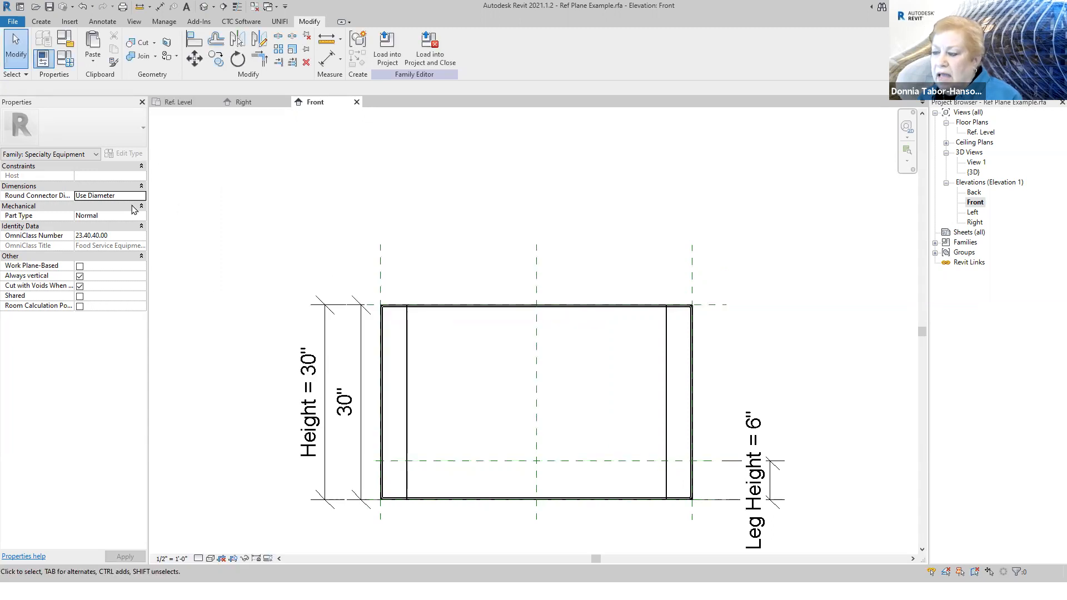
# - Set the family's Height parameter to 32" and select the Bottom Box reference plane
pyautogui.click(69, 61)
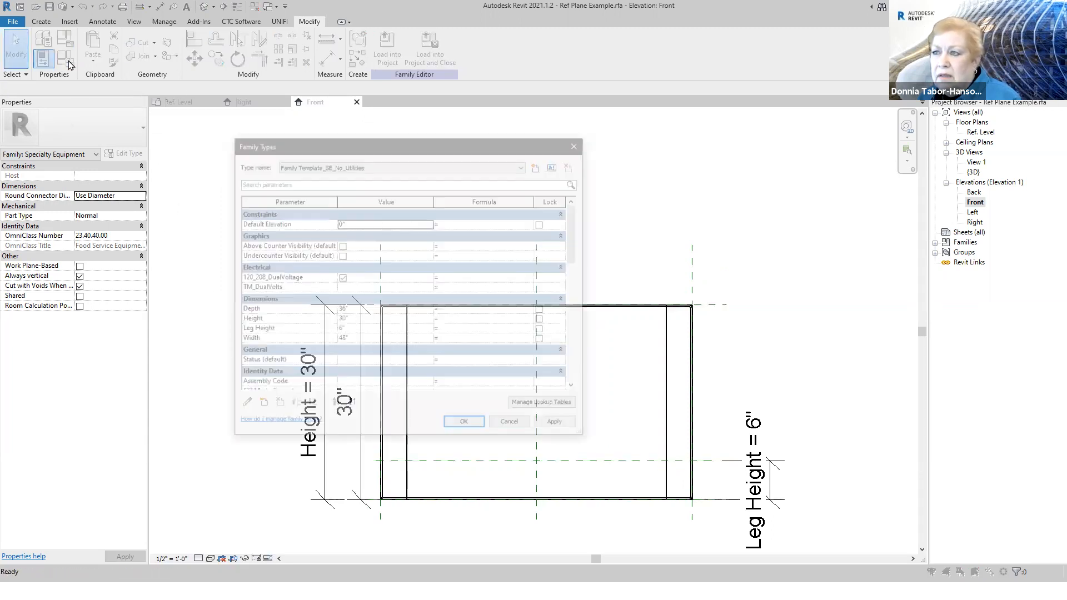
pyautogui.click(358, 320)
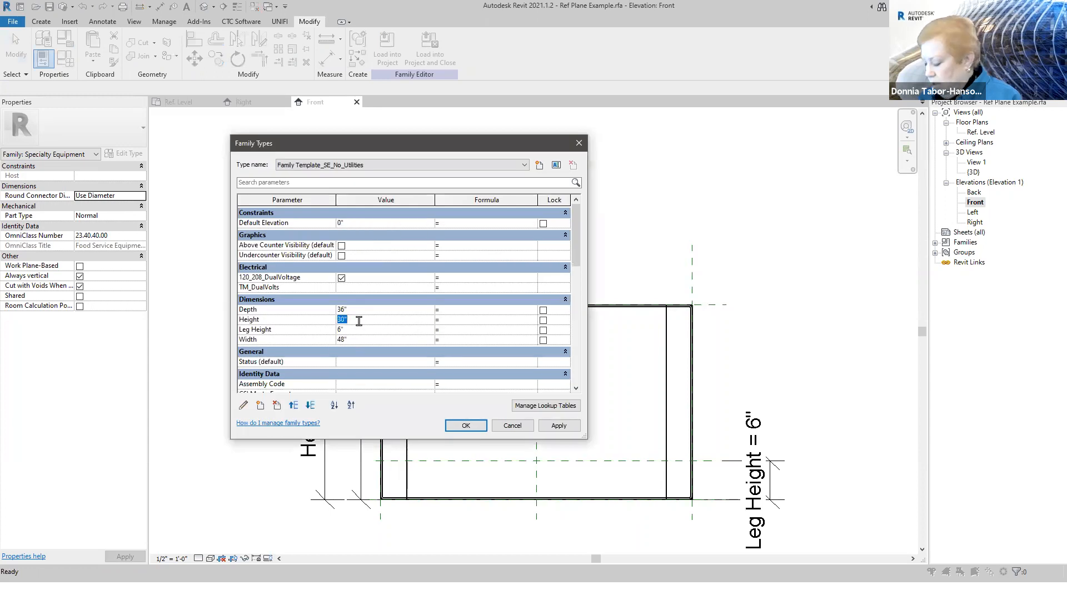
pyautogui.write('32')
pyautogui.click(466, 426)
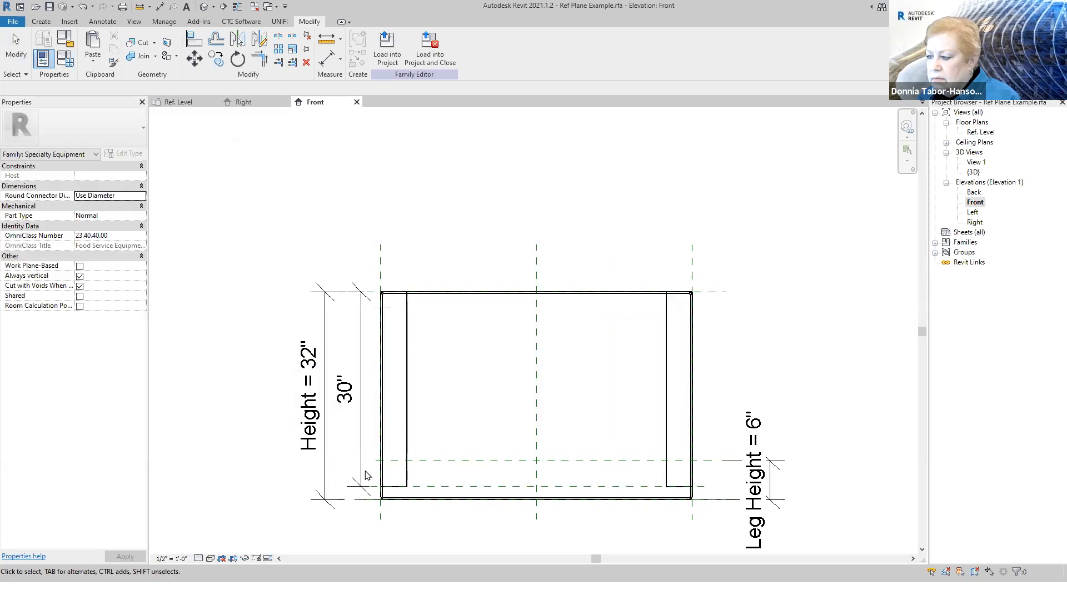
pyautogui.click(439, 487)
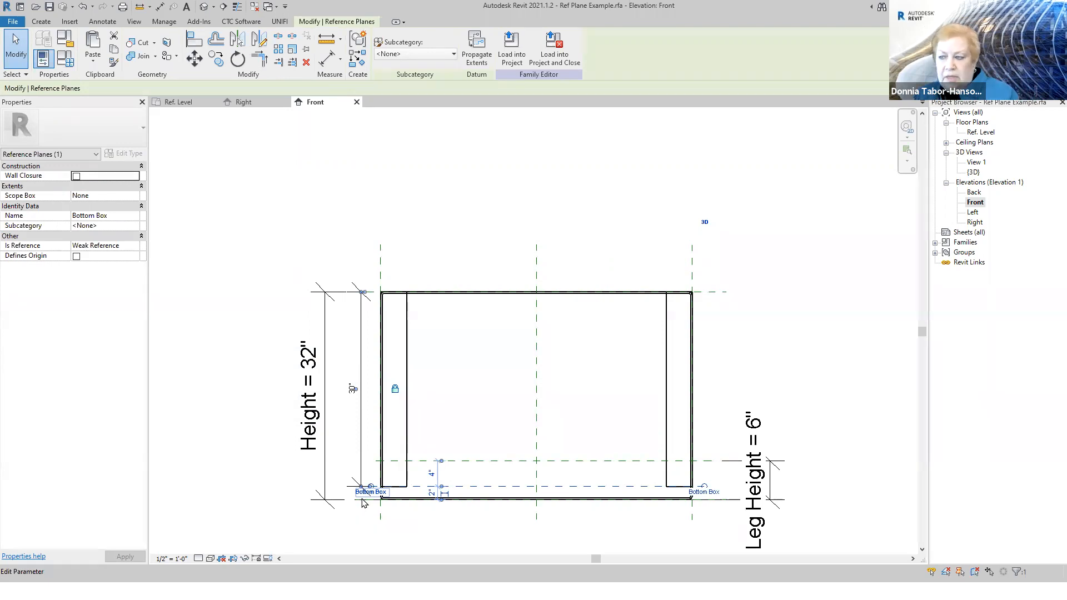
pyautogui.scroll(1, 329, 488)
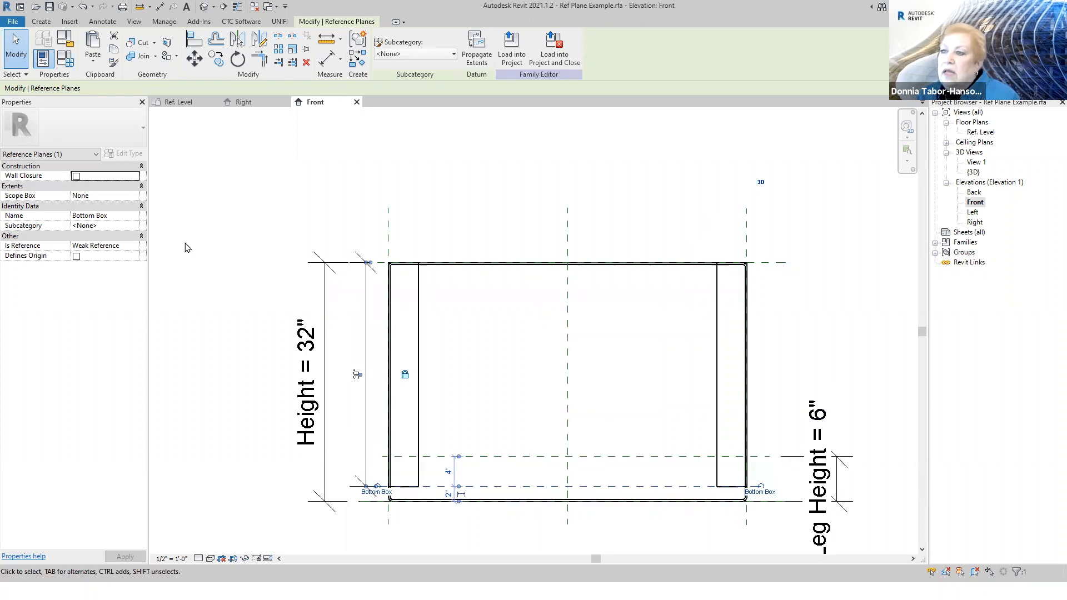
# - Give the Leg Height parameter the formula if(Height>30, 4,(Height-30)) and apply it to the family
pyautogui.click(66, 60)
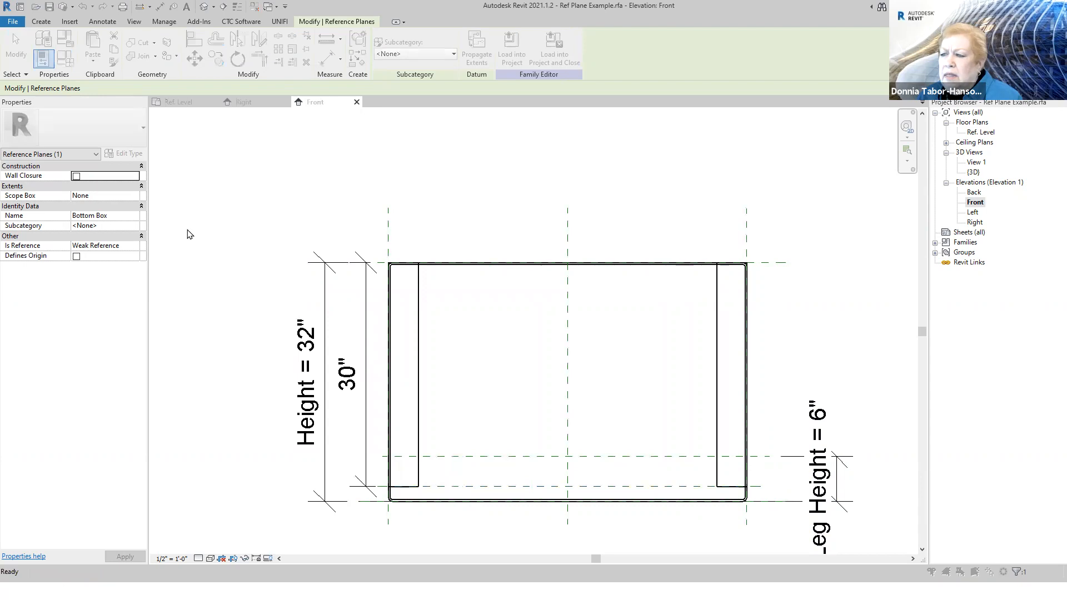
pyautogui.click(443, 331)
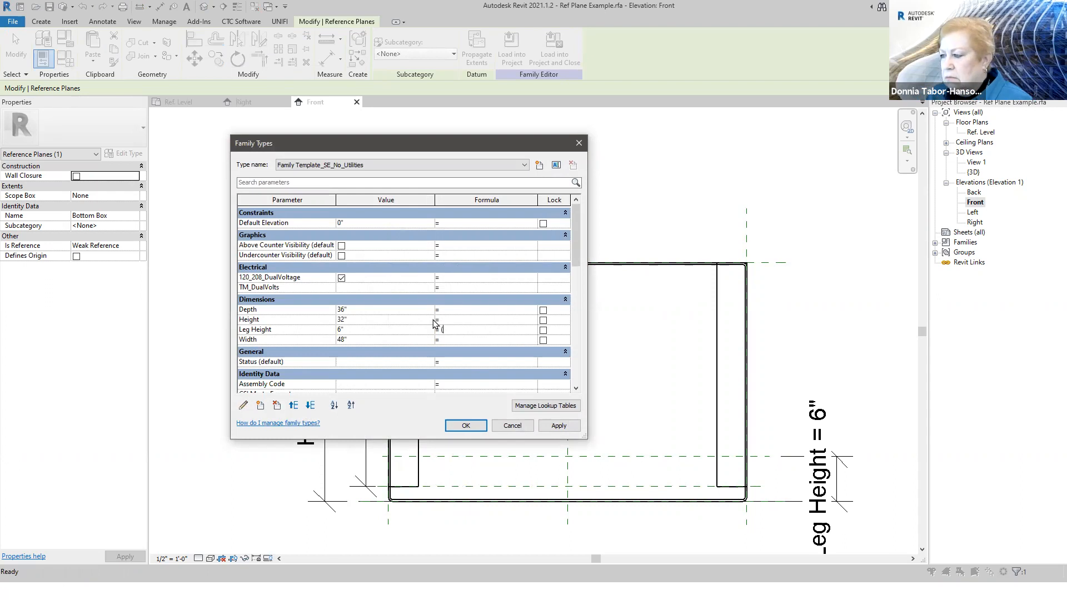
pyautogui.write('(Height-30')
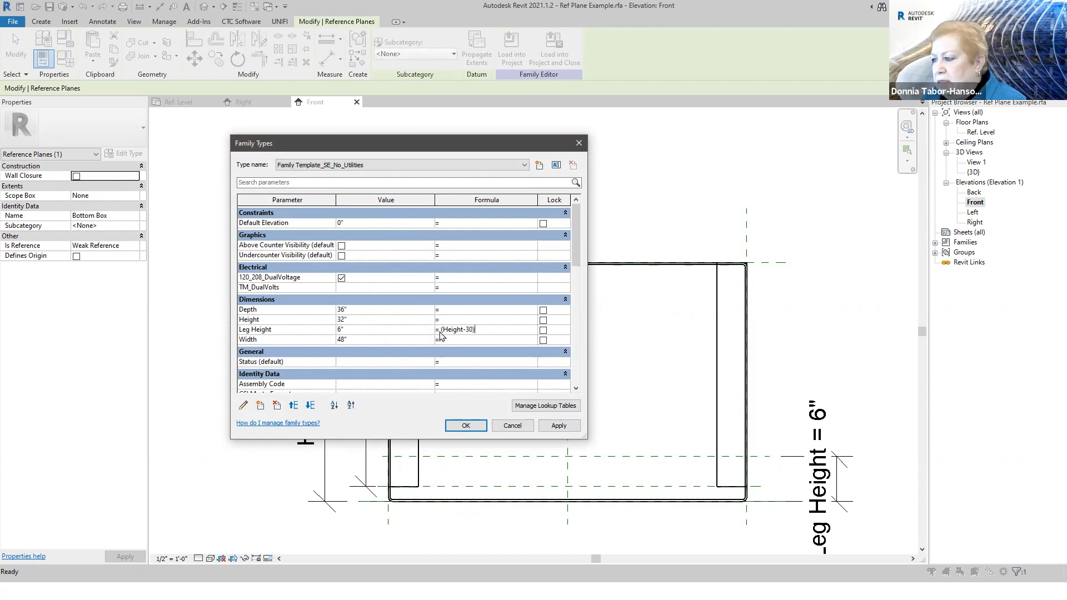
pyautogui.write('if')
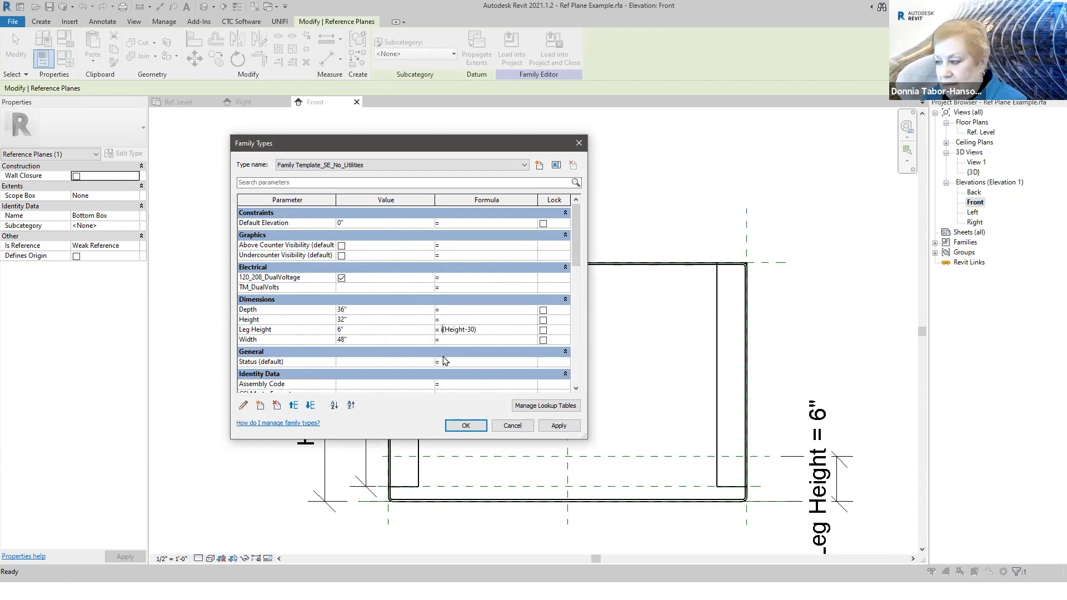
pyautogui.write('(H')
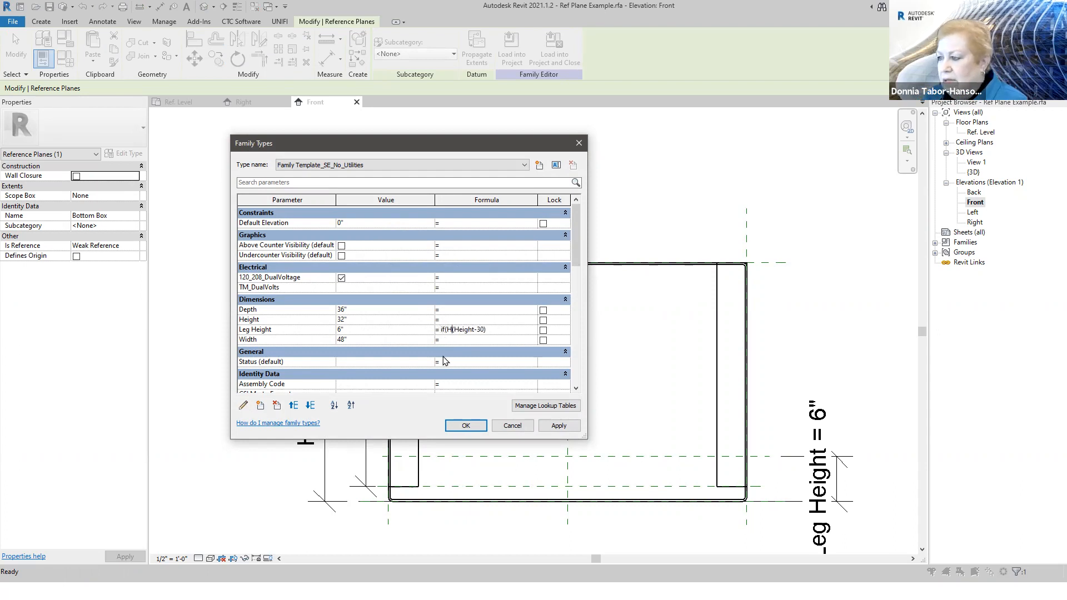
pyautogui.write('eight')
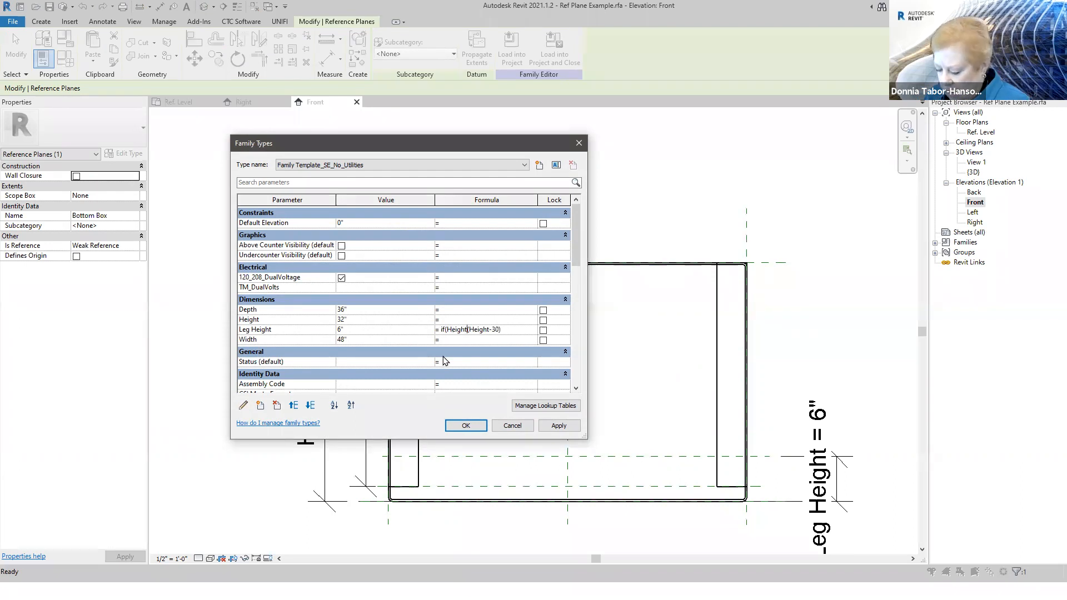
pyautogui.write('>')
pyautogui.write('30')
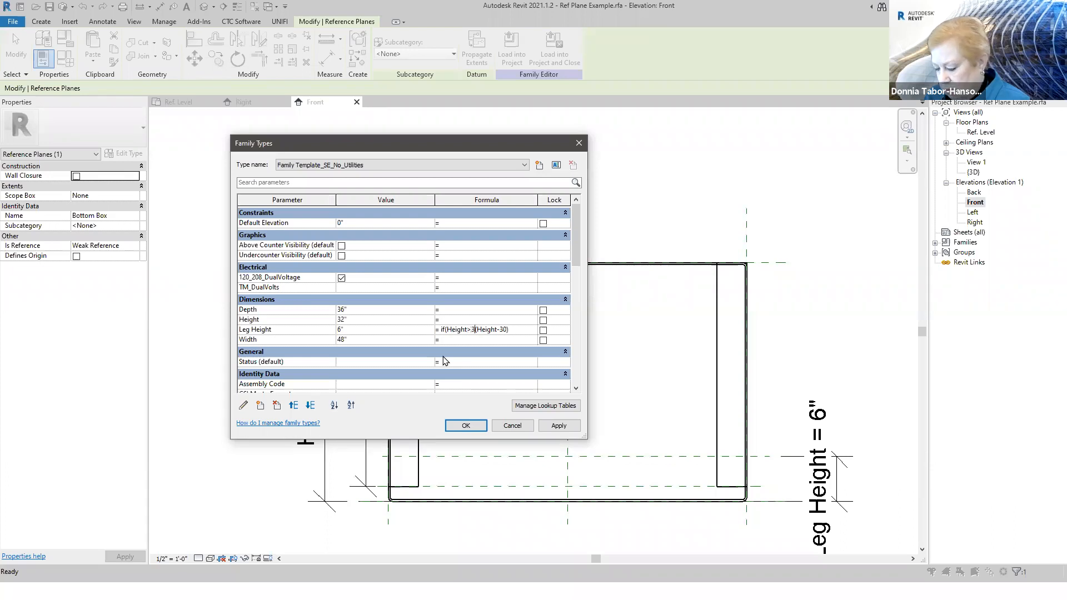
pyautogui.write(',')
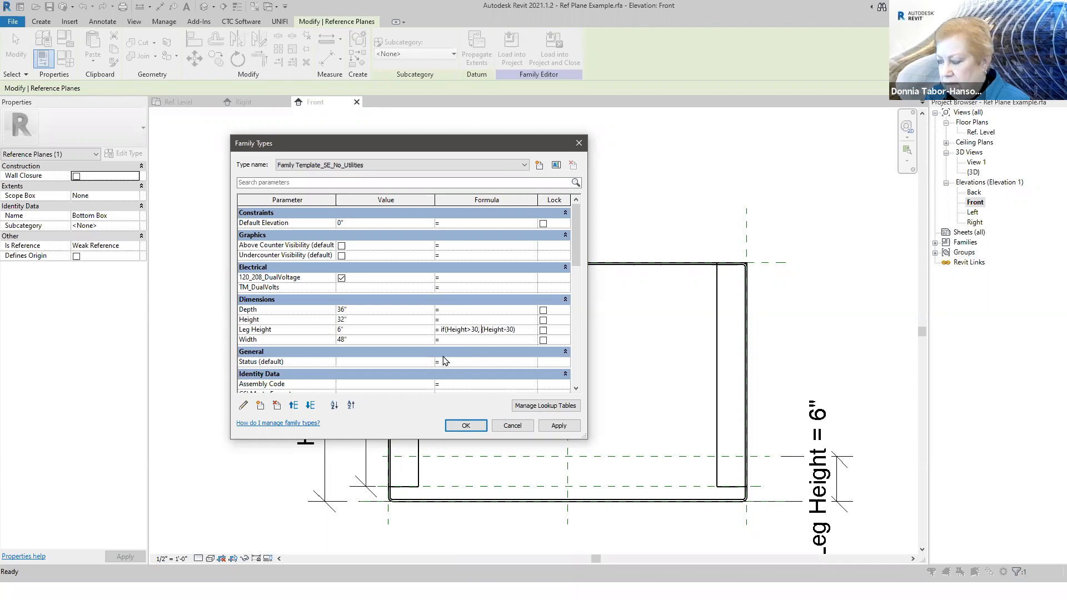
pyautogui.write(' 4')
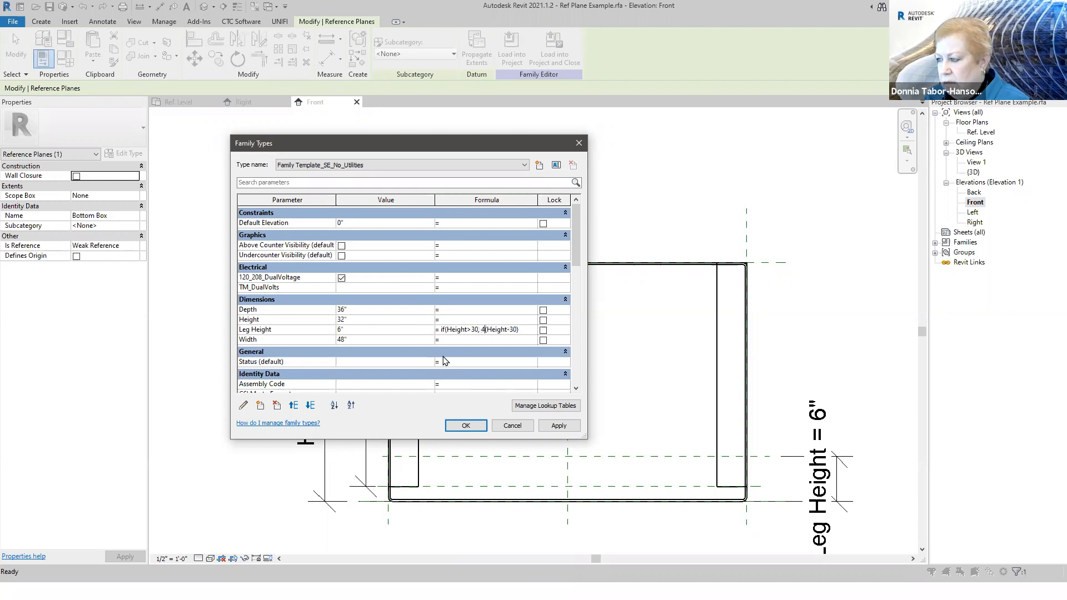
pyautogui.write(',')
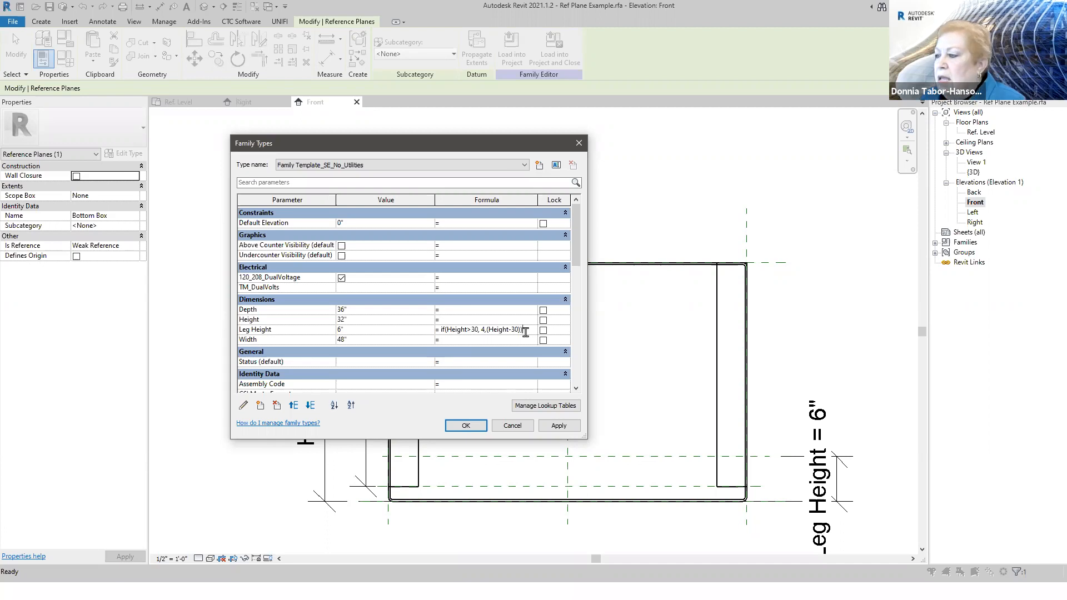
pyautogui.click(556, 429)
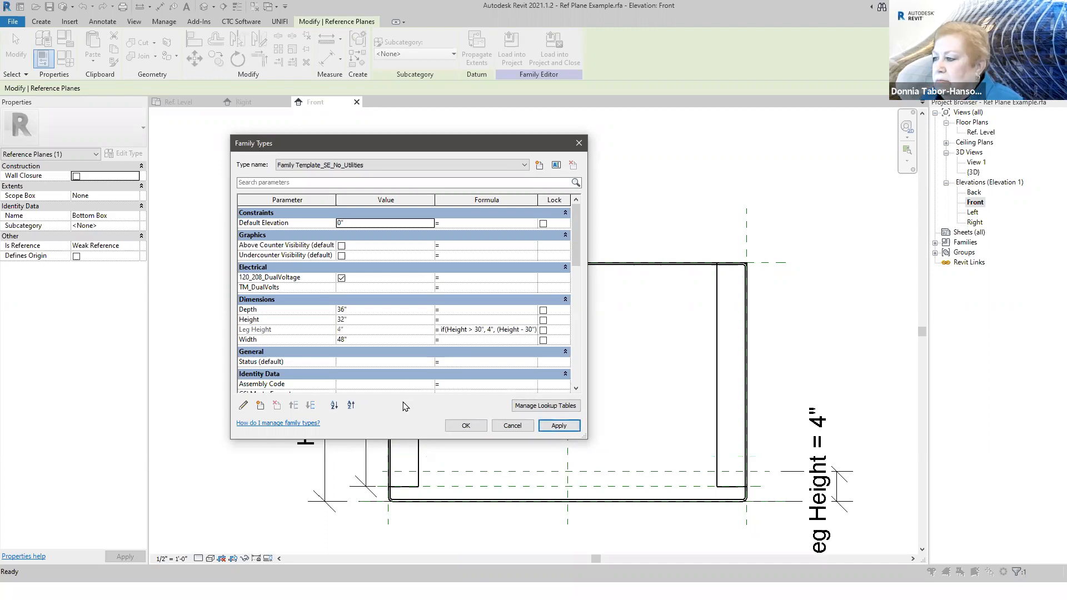
pyautogui.click(464, 426)
pyautogui.click(253, 461)
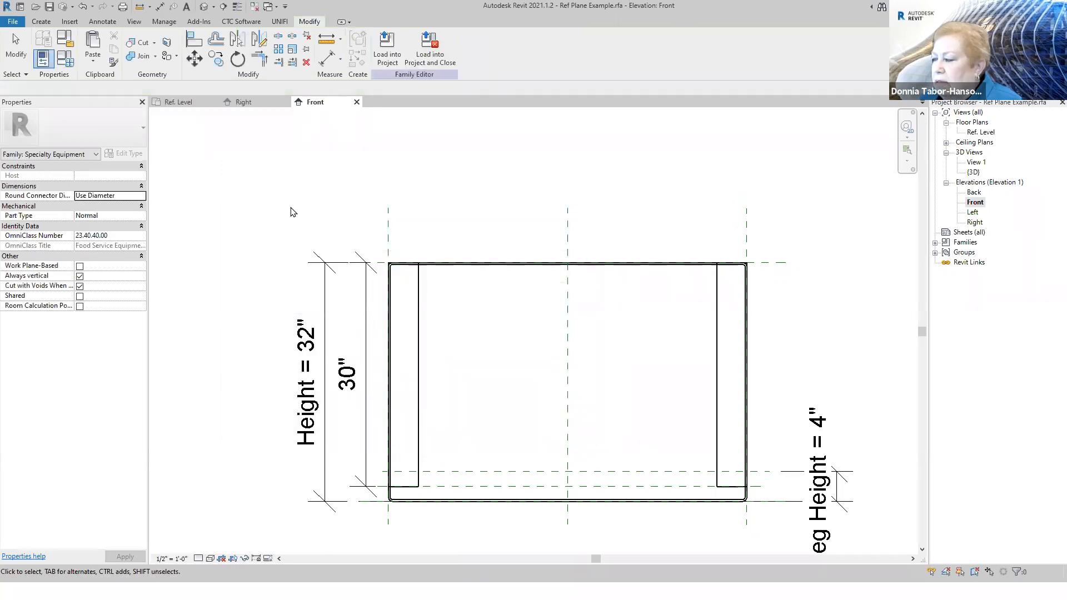
# - Change the condition in the Leg Height formula to Height = 30" and apply it
pyautogui.click(65, 62)
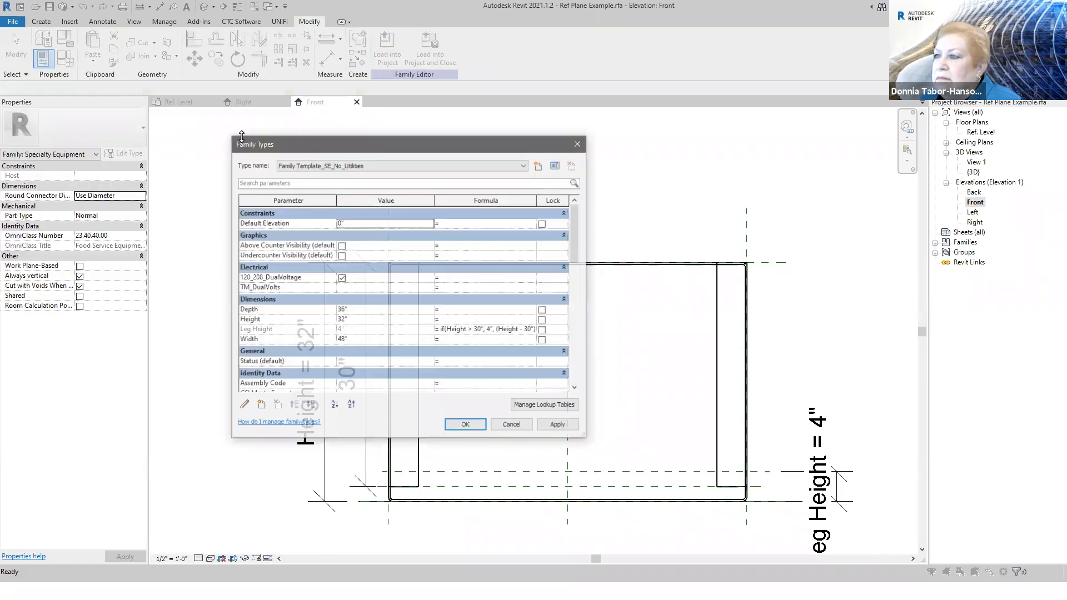
pyautogui.click(470, 331)
pyautogui.moveTo(470, 331)
pyautogui.mouseDown()
pyautogui.moveTo(480, 330)
pyautogui.moveTo(468, 329)
pyautogui.mouseUp()
pyautogui.click(480, 329)
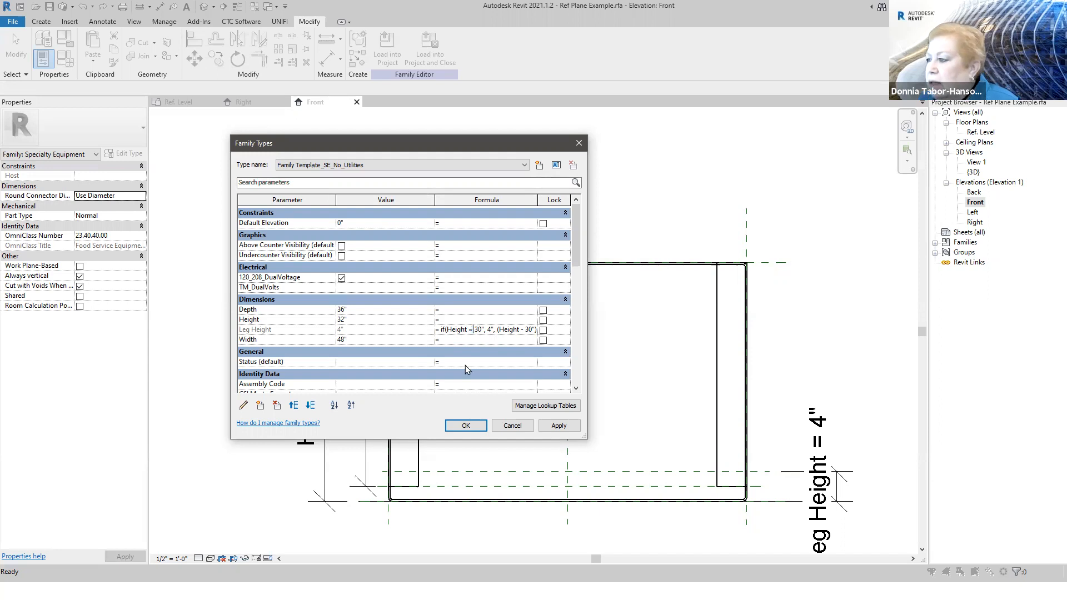
pyautogui.write('=')
pyautogui.click(559, 425)
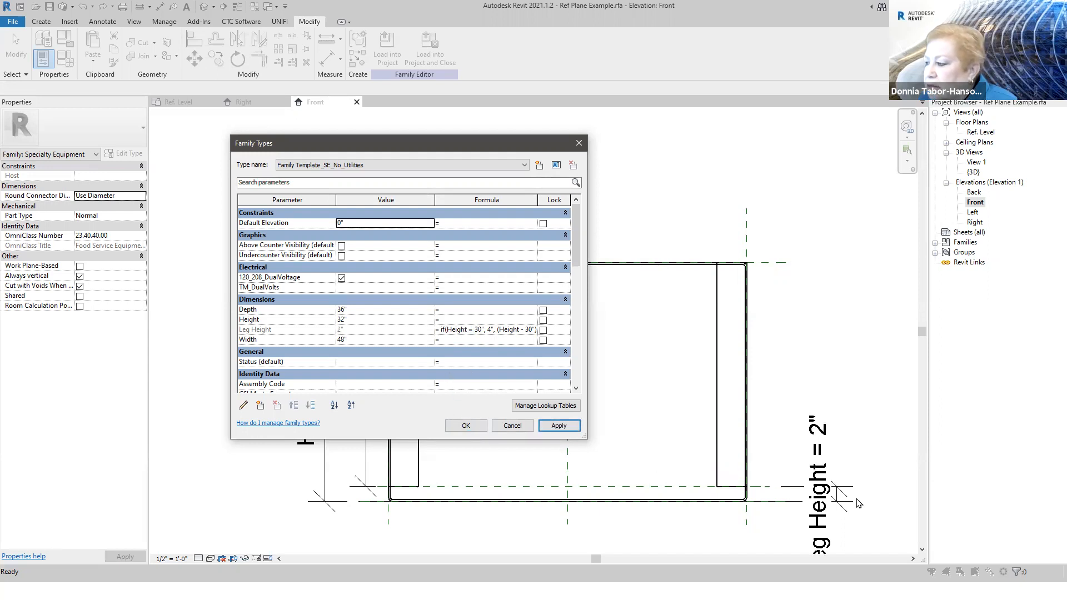
# - Set the family's Height parameter to 36" and apply it to flex the Leg Height formula
pyautogui.click(352, 320)
pyautogui.moveTo(352, 320); pyautogui.dragTo(299, 325)
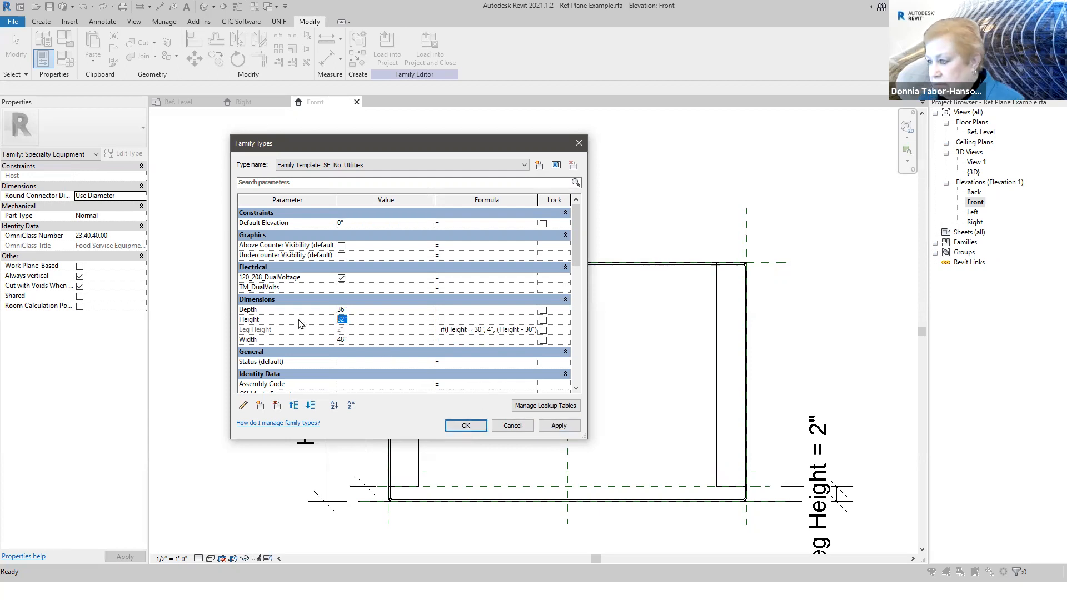
pyautogui.write('36')
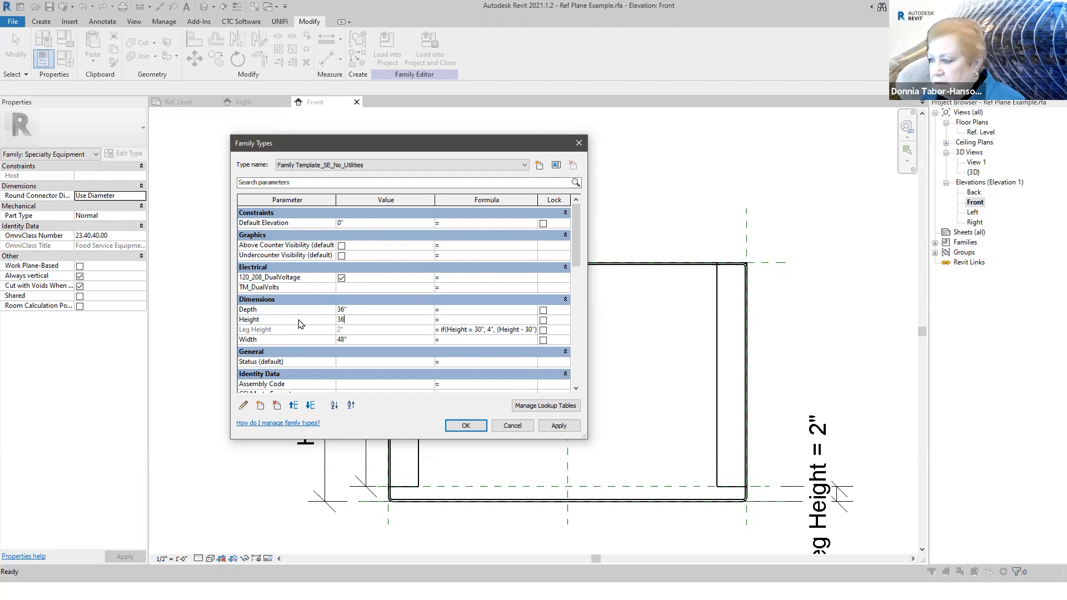
pyautogui.click(548, 430)
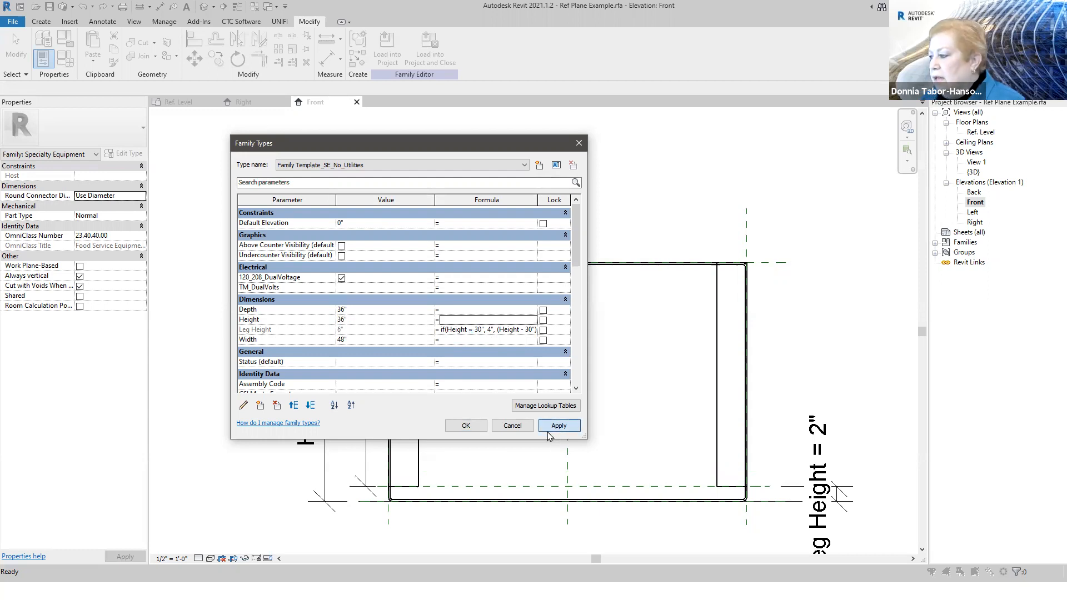
# - Set the family's Height parameter to 30", apply it and close the family types
pyautogui.click(364, 320)
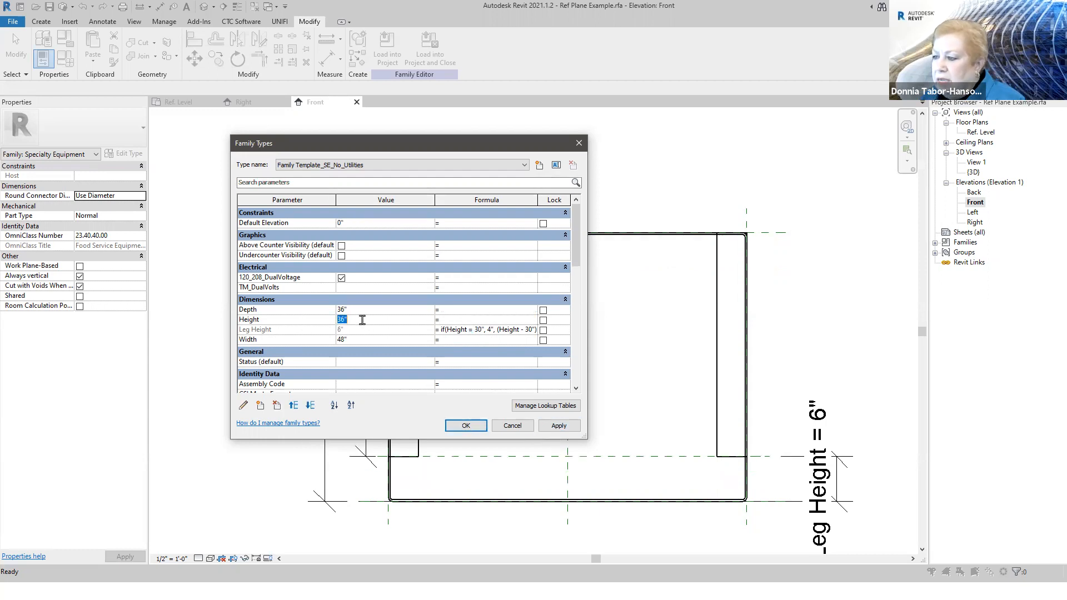
pyautogui.write('30')
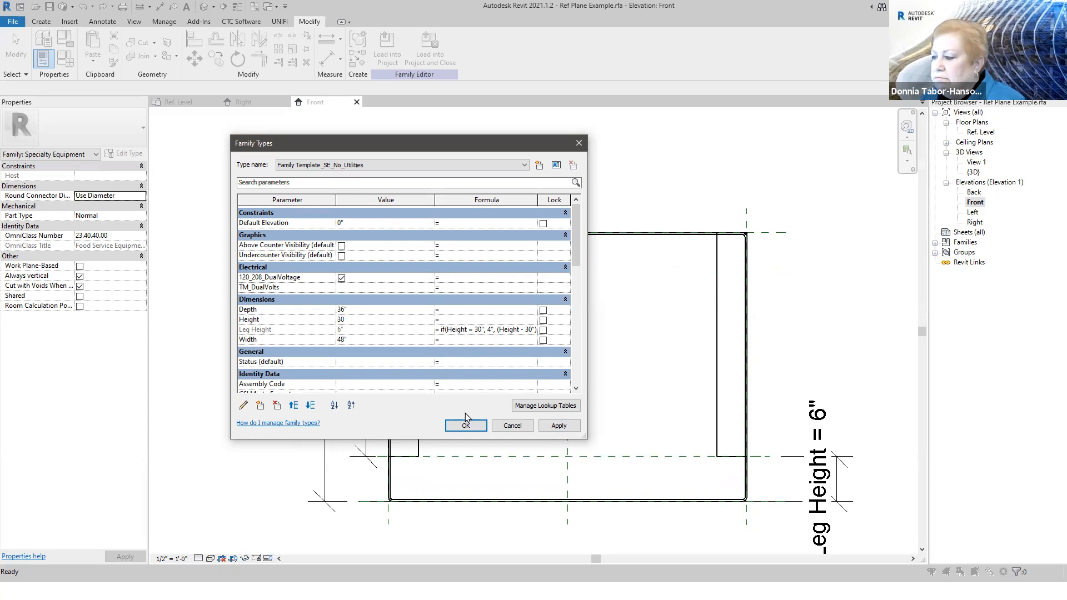
pyautogui.click(558, 425)
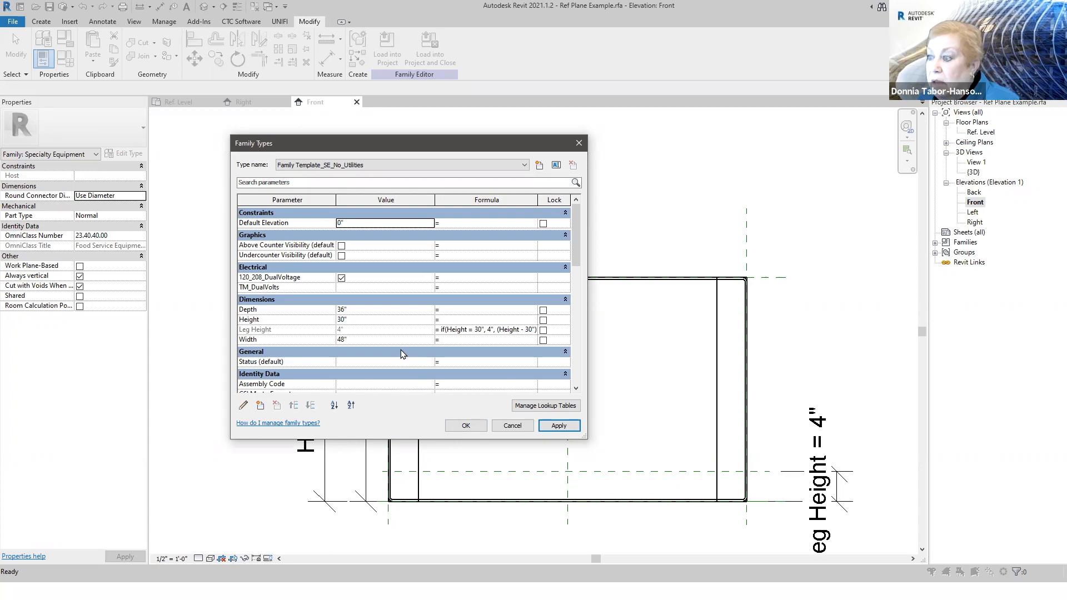
pyautogui.scroll(-2, 403, 353)
pyautogui.scroll(-2, 403, 353)
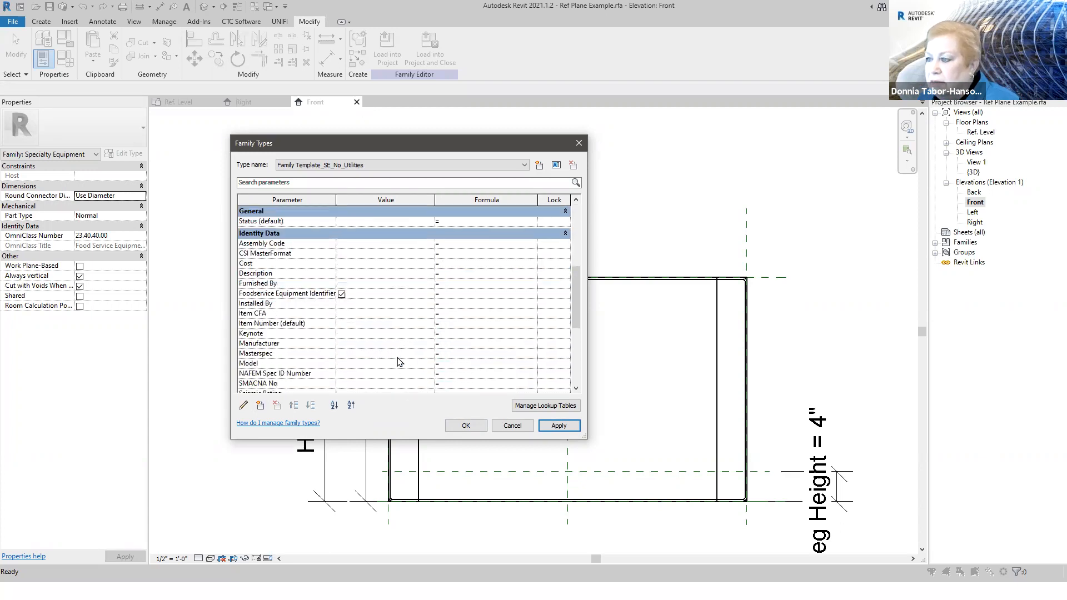
pyautogui.click(466, 426)
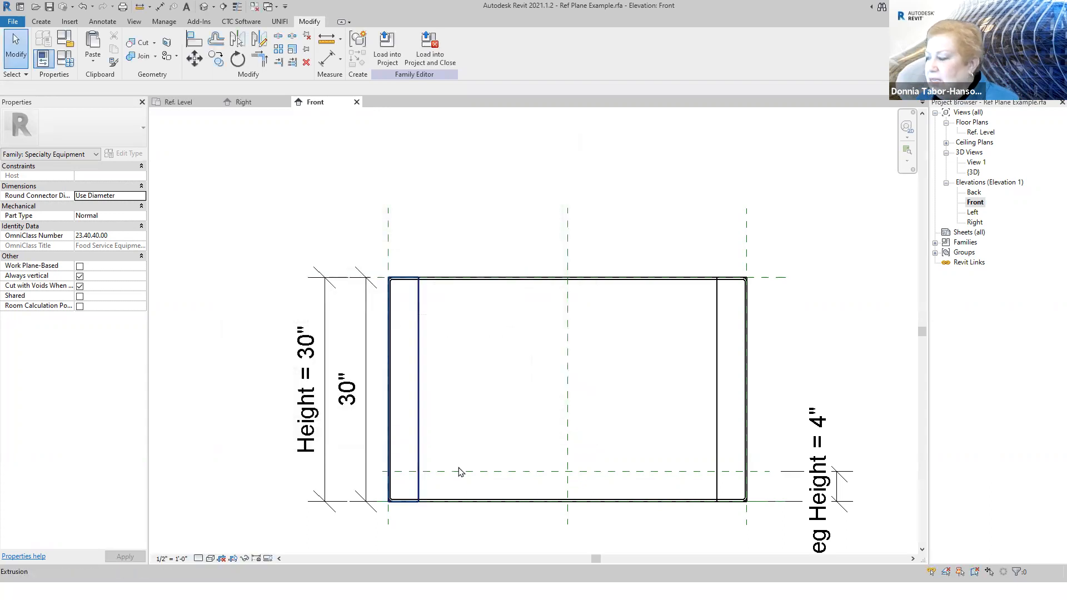
# - Check the sweeps in the default 3D view and open the Ref. Level floor plan
pyautogui.click(650, 283)
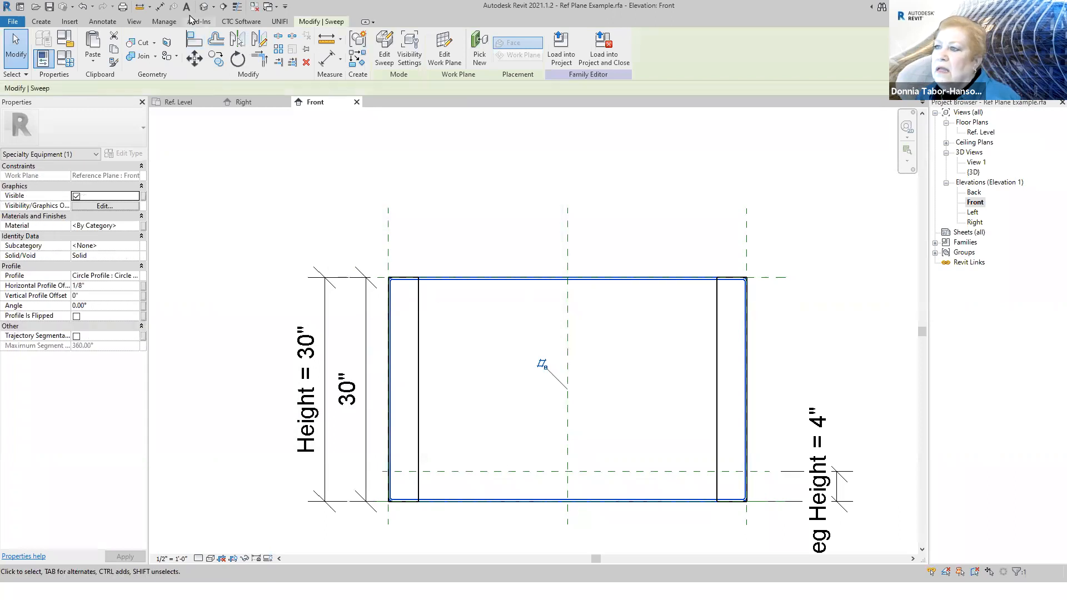
pyautogui.click(204, 7)
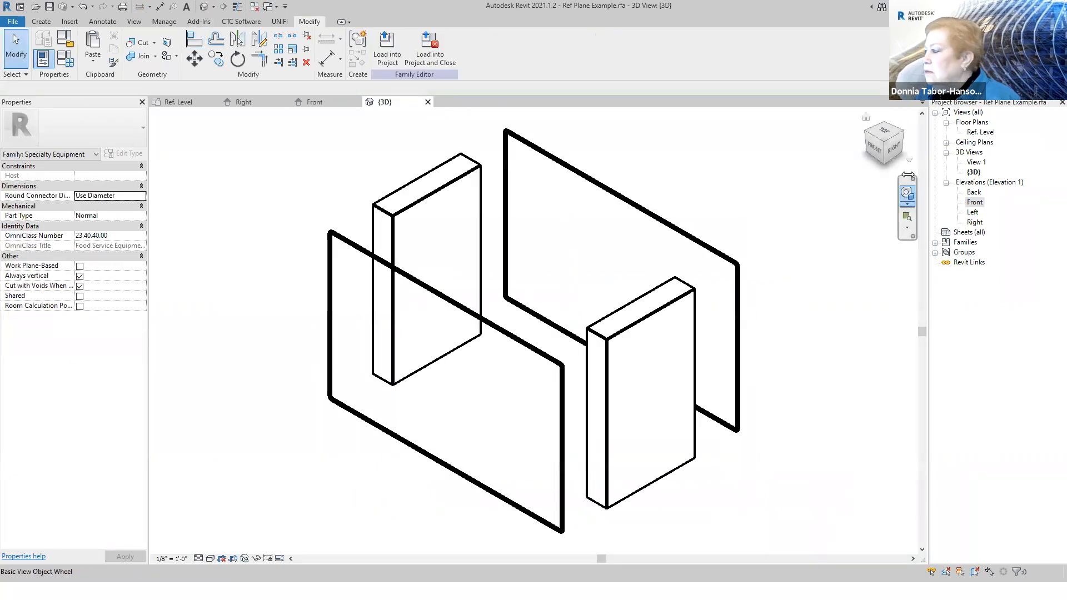
pyautogui.doubleClick(981, 132)
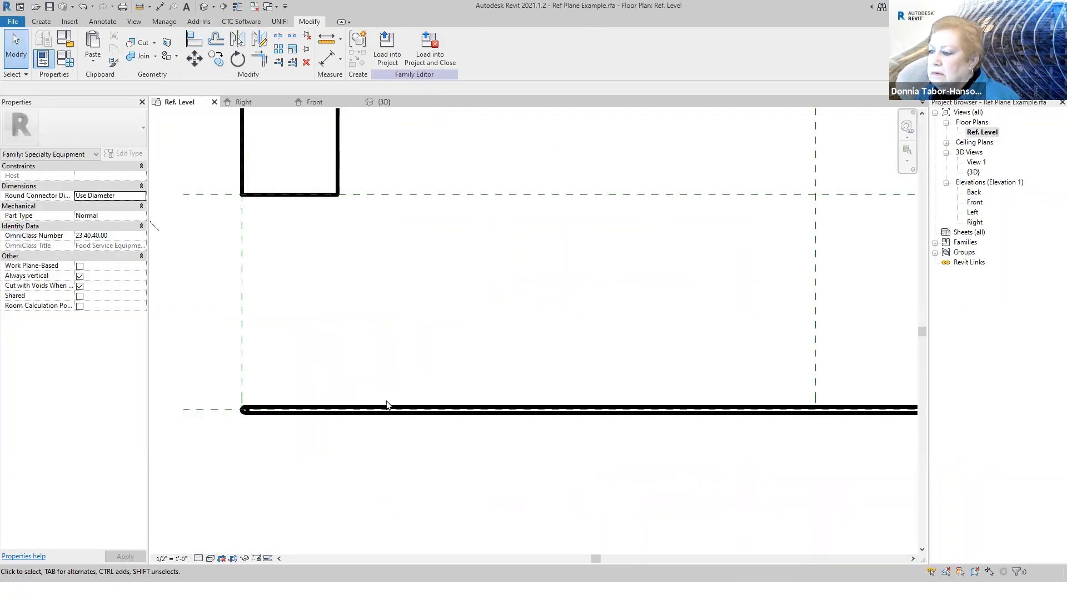
# - Review the named work planes available to the front sweep, keeping Reference Plane : Front
pyautogui.click(386, 406)
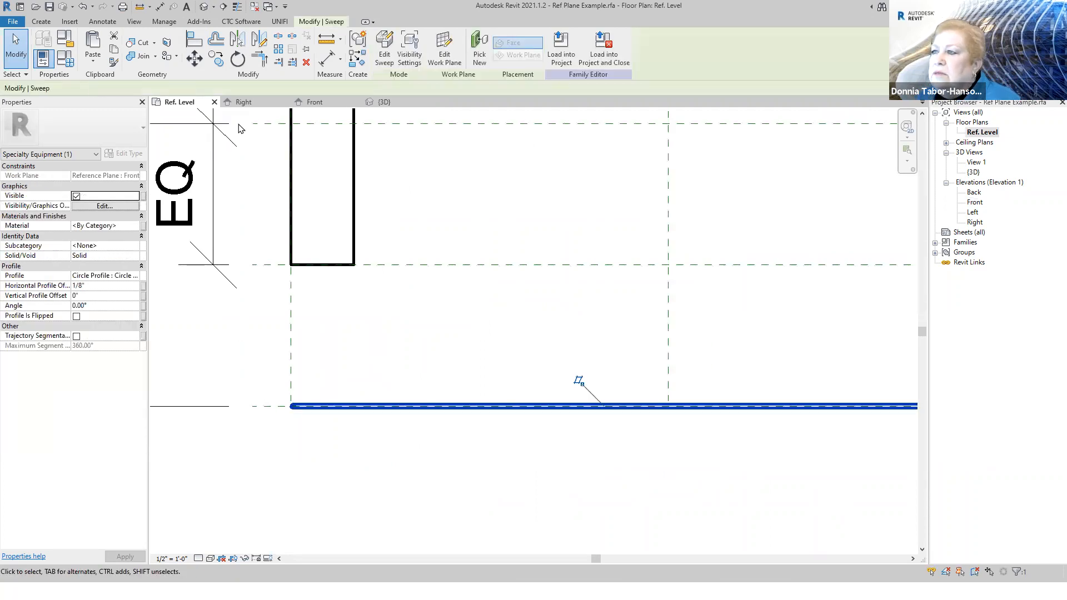
pyautogui.click(445, 53)
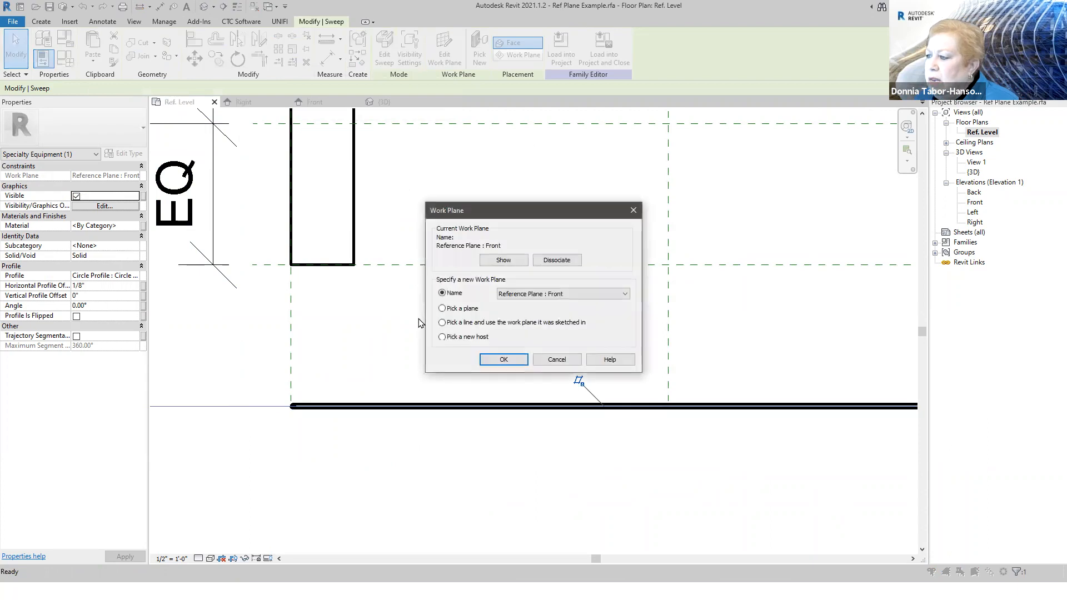
pyautogui.click(524, 299)
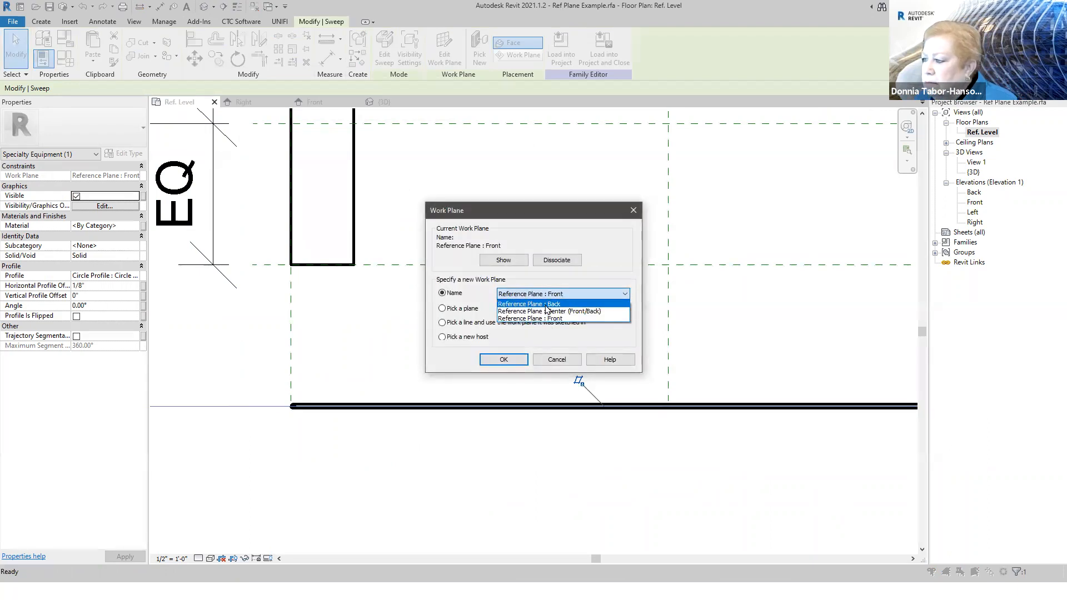
pyautogui.click(419, 369)
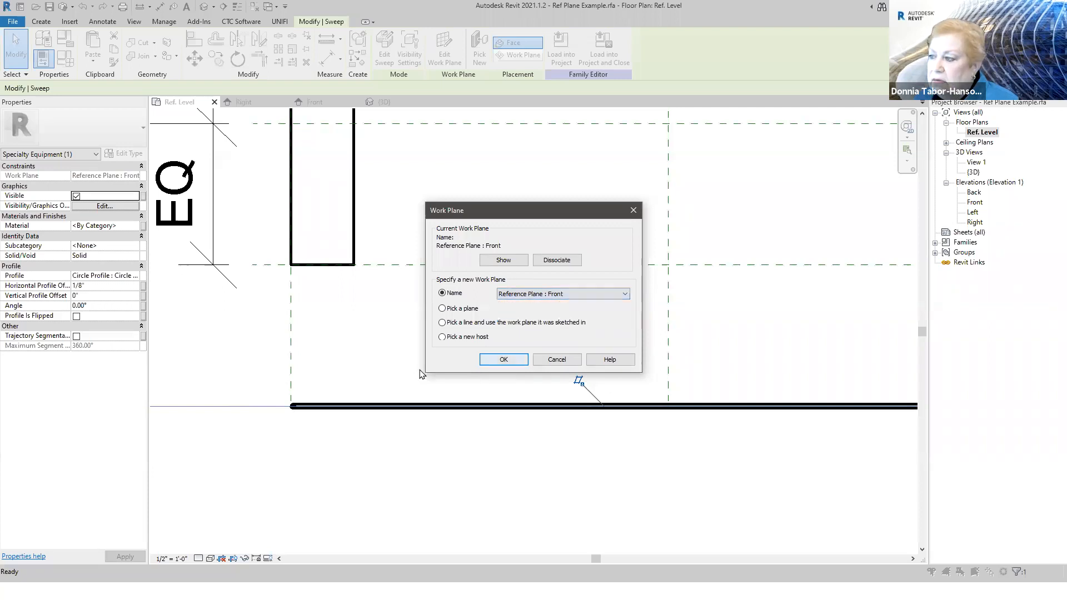
pyautogui.click(505, 360)
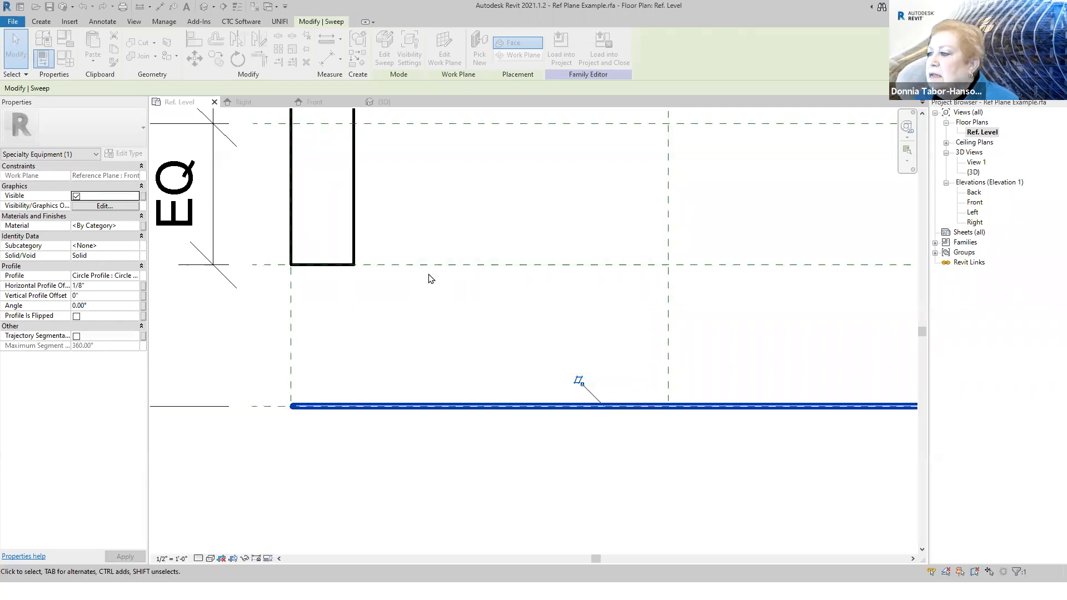
# - Name the unnamed reference plane along the front end of the box extrusion Mid Front
pyautogui.click(435, 265)
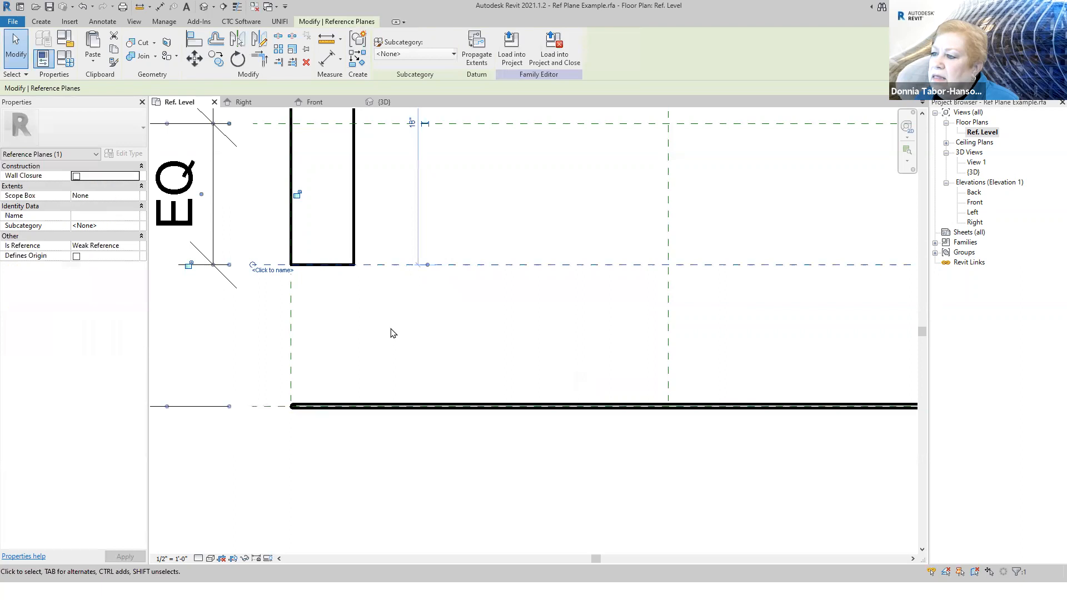
pyautogui.click(277, 272)
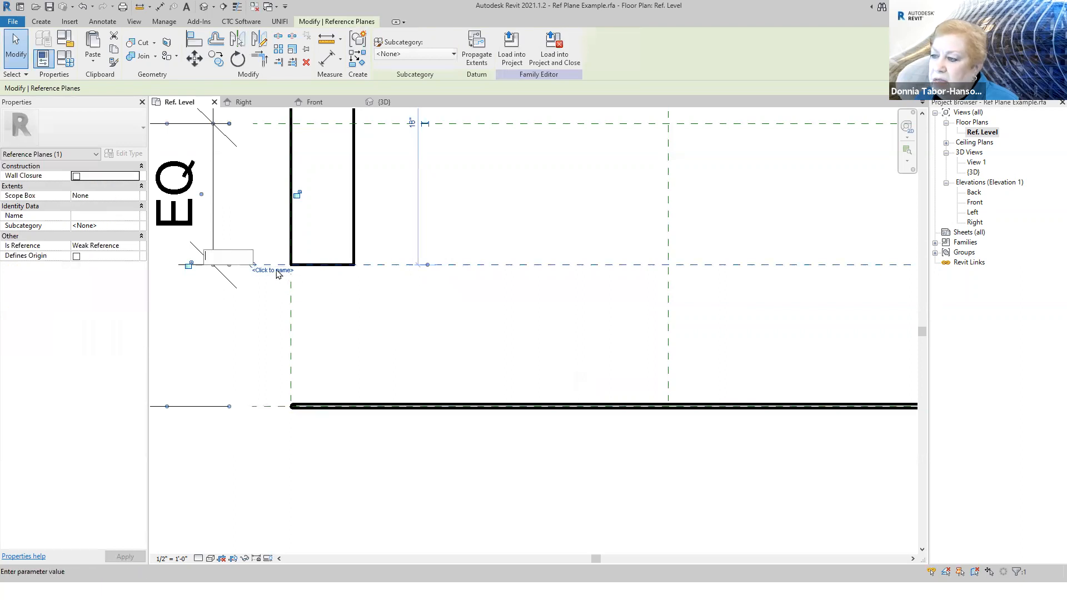
pyautogui.write('Mid Front')
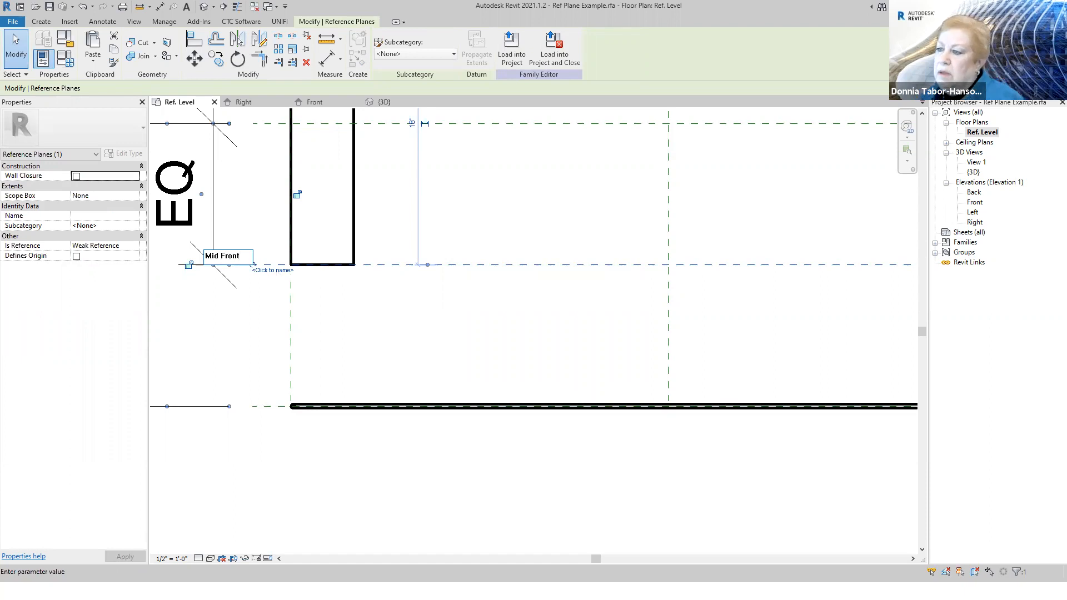
pyautogui.press('Return')
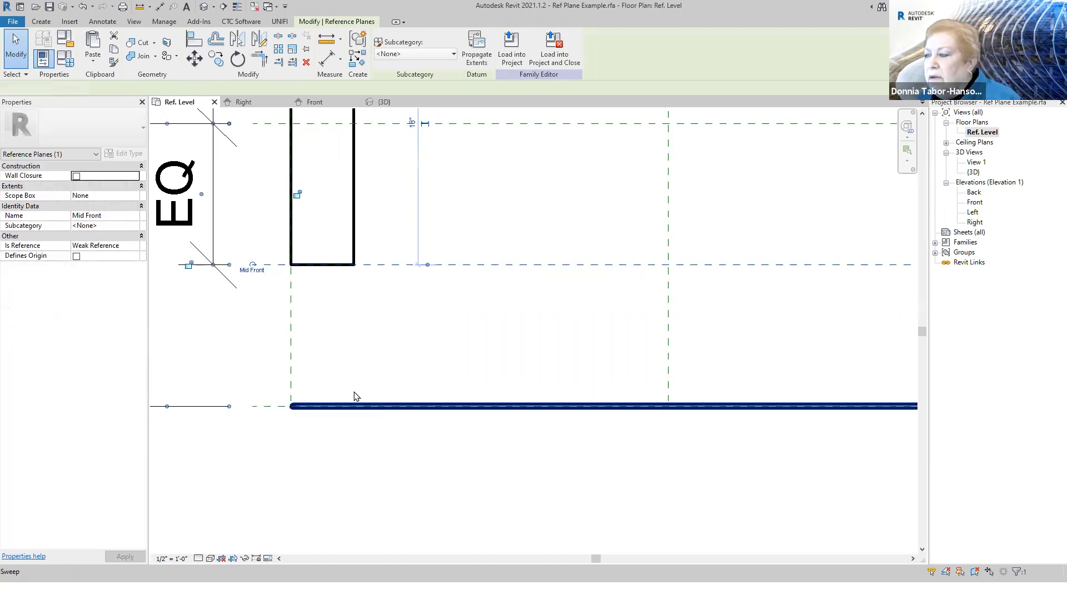
# - Change the front sweep's work plane to Reference Plane : Mid Front
pyautogui.click(356, 395)
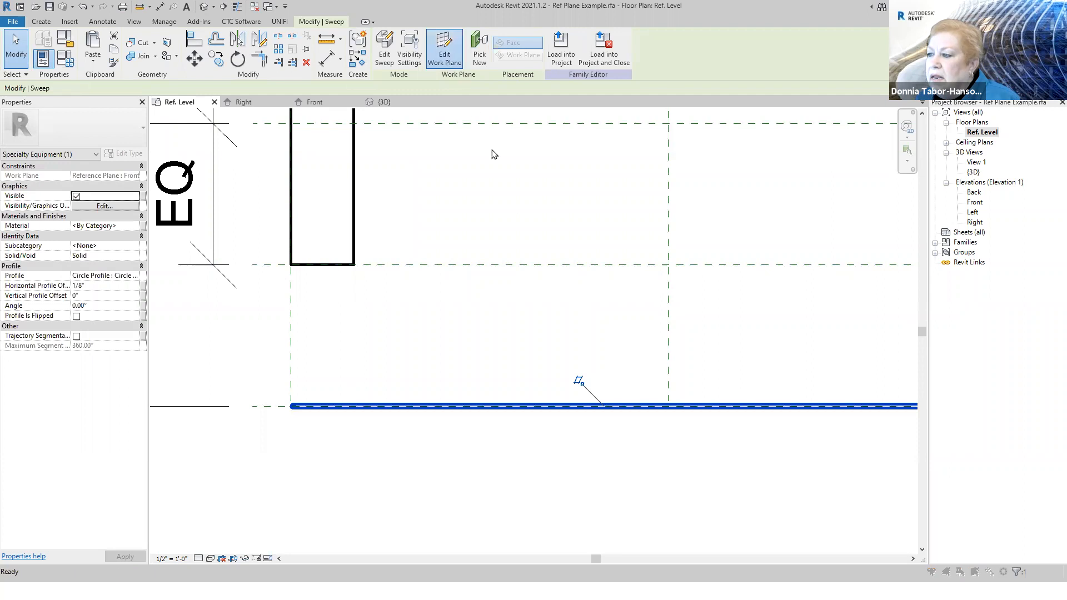
pyautogui.click(564, 293)
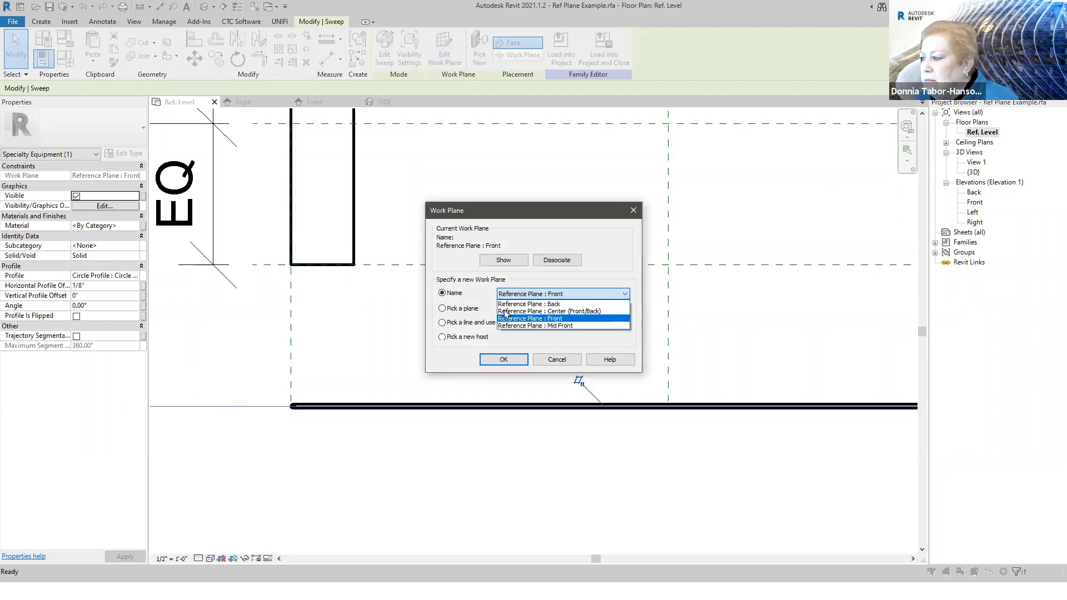
pyautogui.click(542, 328)
pyautogui.click(506, 358)
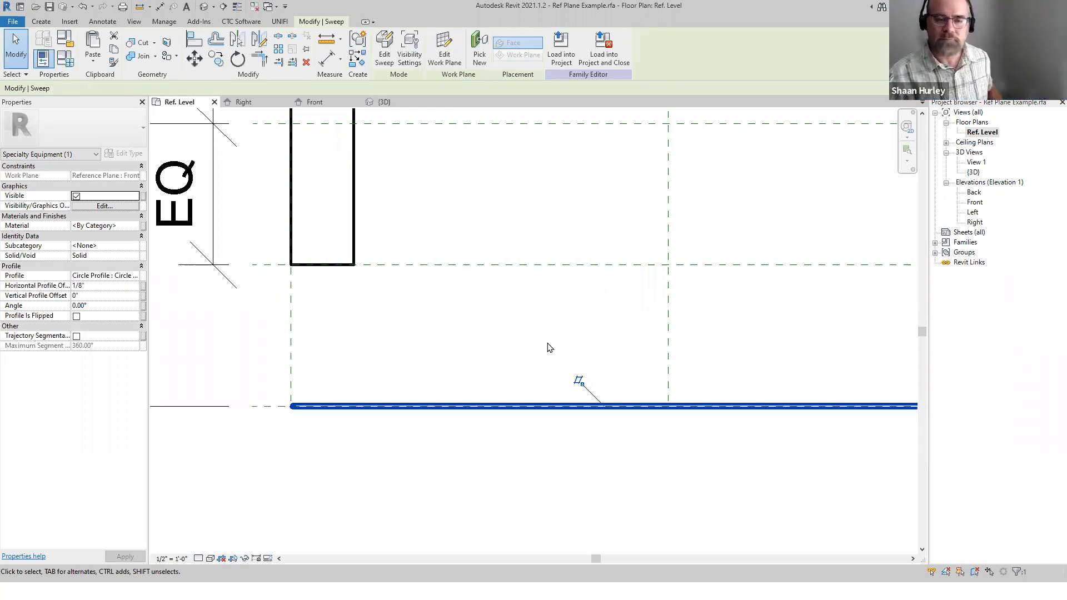
pyautogui.click(444, 50)
pyautogui.click(553, 294)
pyautogui.click(552, 326)
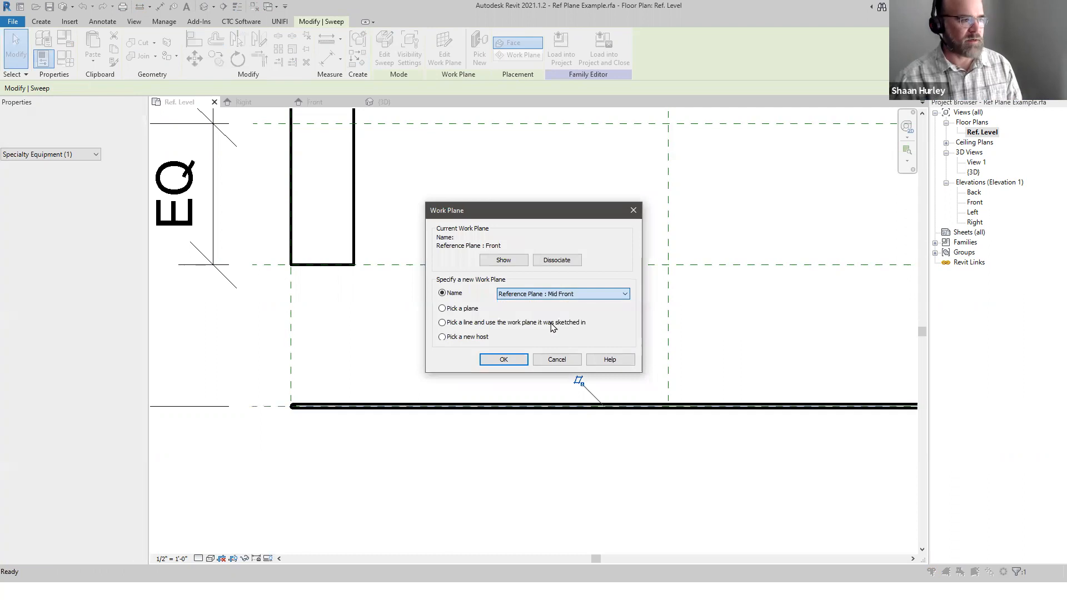
pyautogui.click(504, 359)
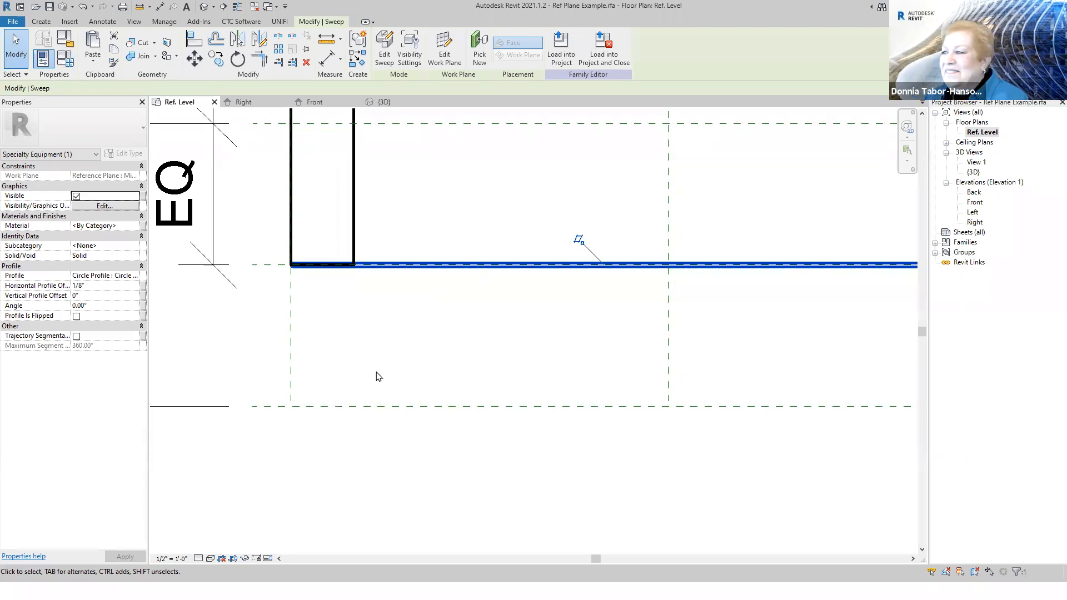
# - Close the inactive views and the remaining Ref. Level view to close the Ref Plane Example family
pyautogui.click(254, 6)
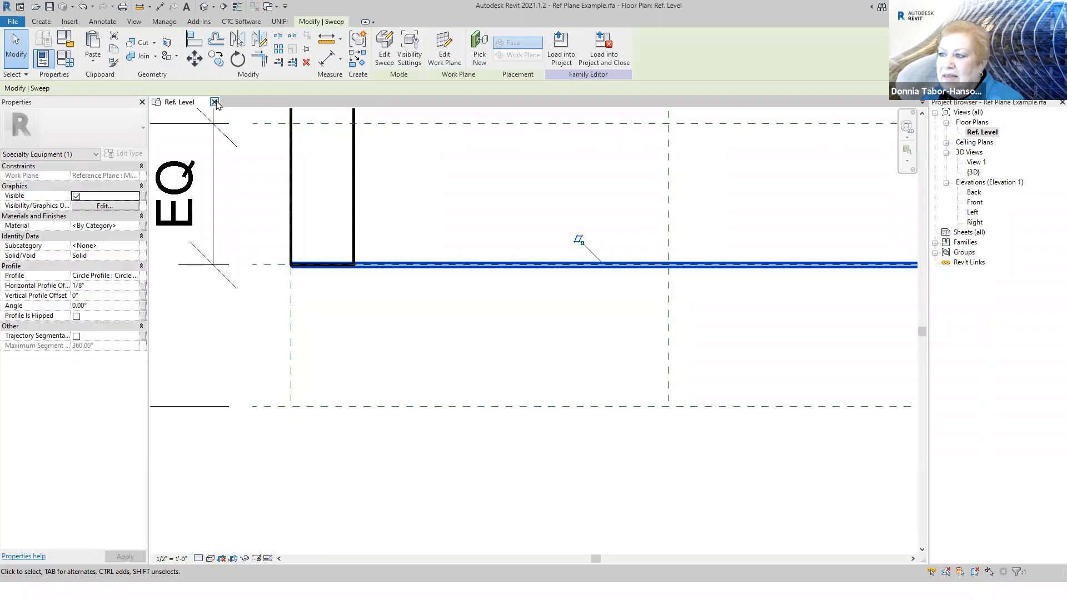
pyautogui.click(215, 103)
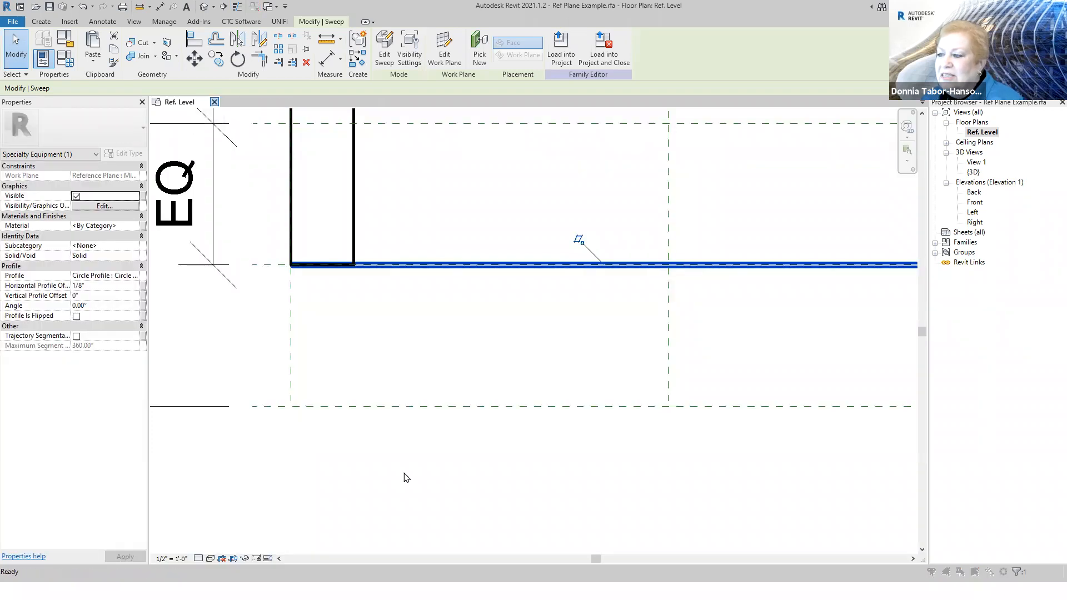
pyautogui.click(557, 301)
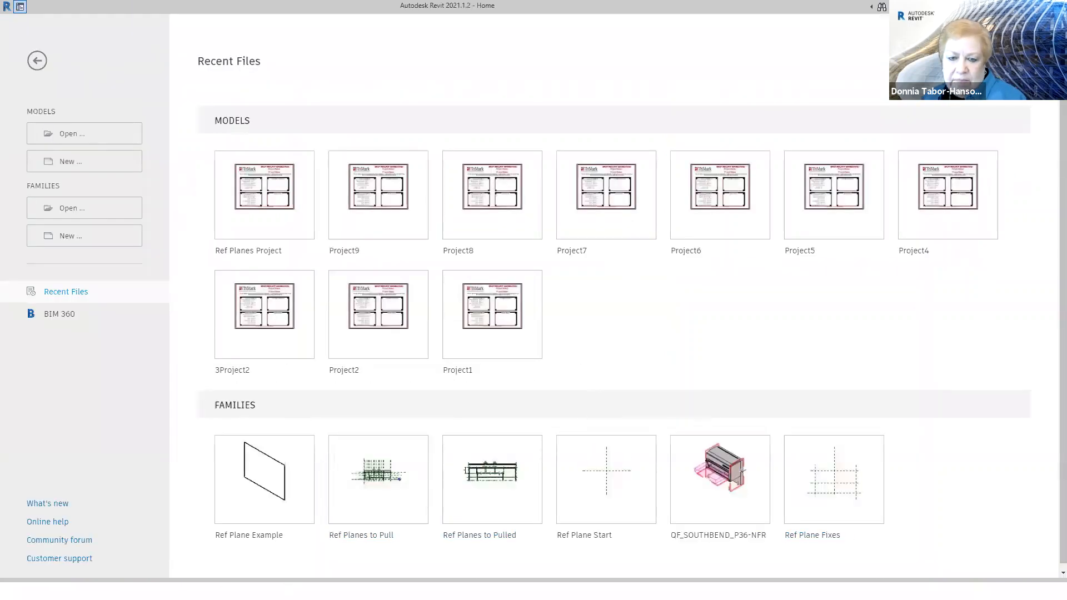
pyautogui.hotkey('alt', 'Tab')
pyautogui.press('Right')
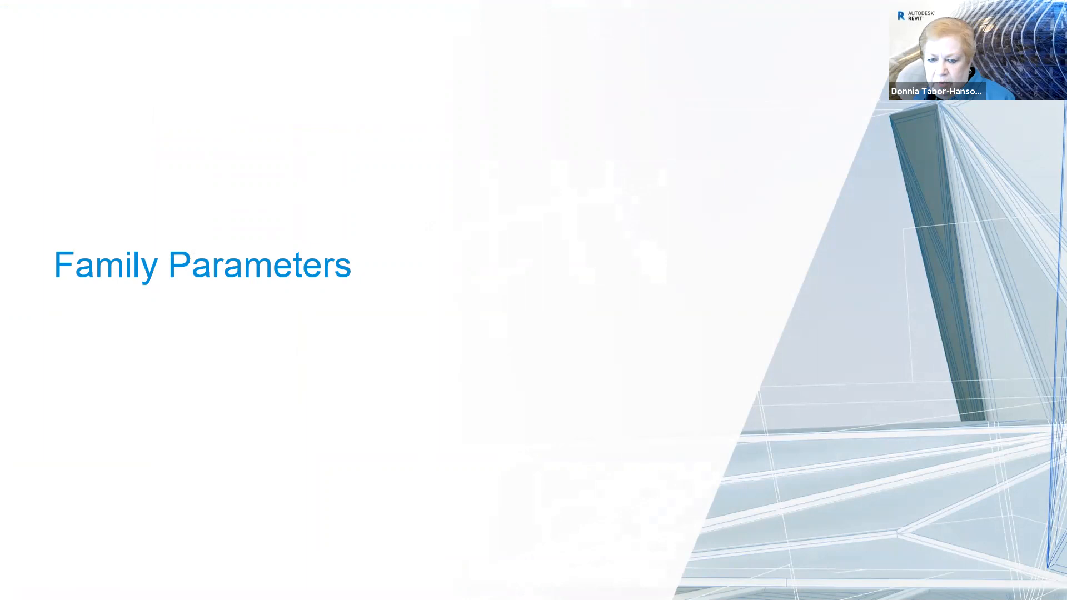
pyautogui.press('Right')
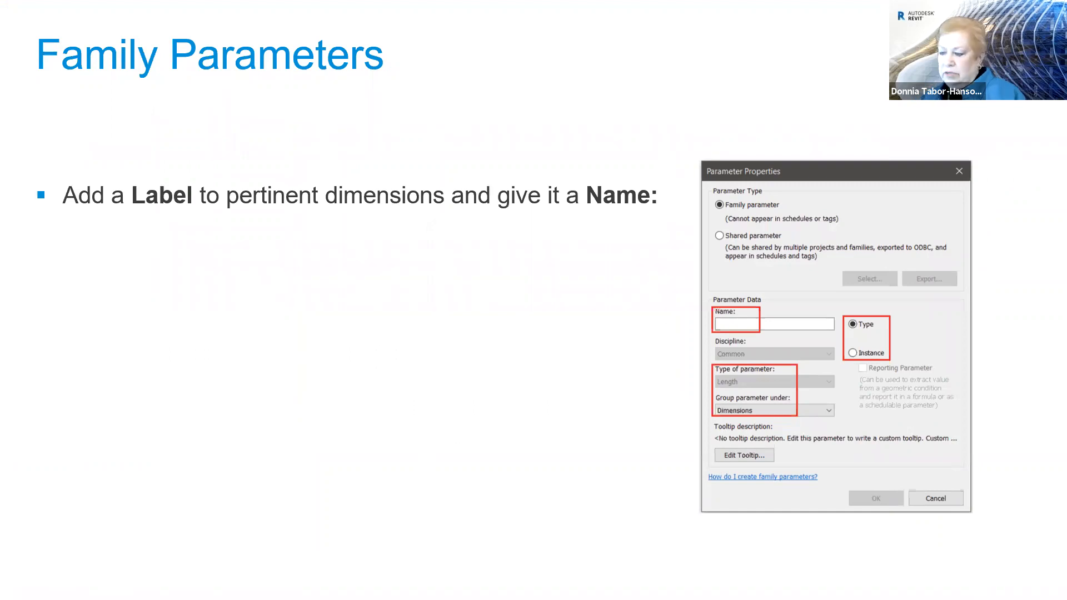
pyautogui.press('Right')
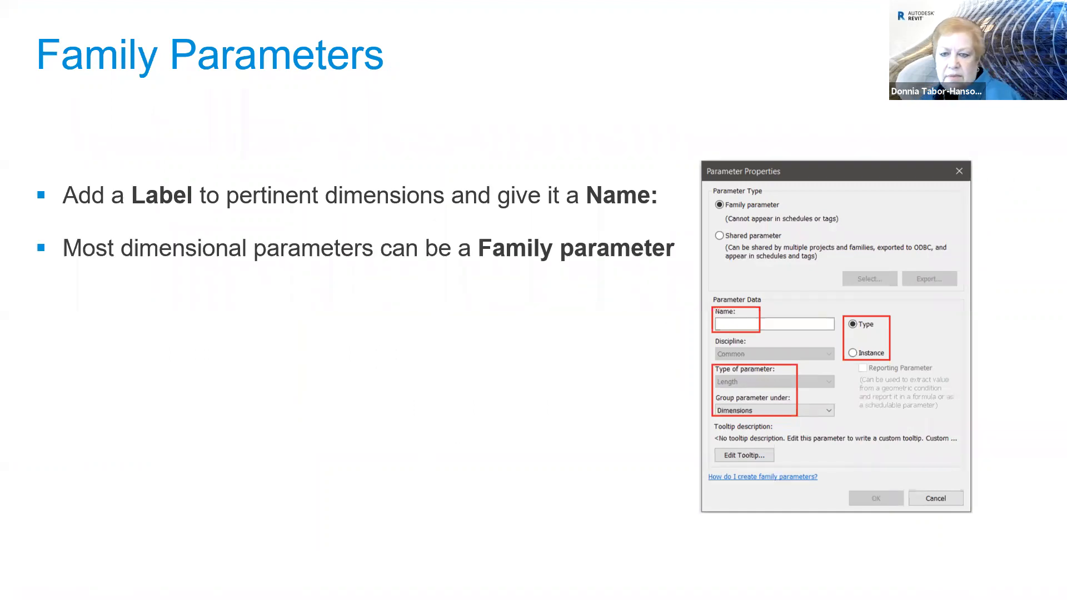
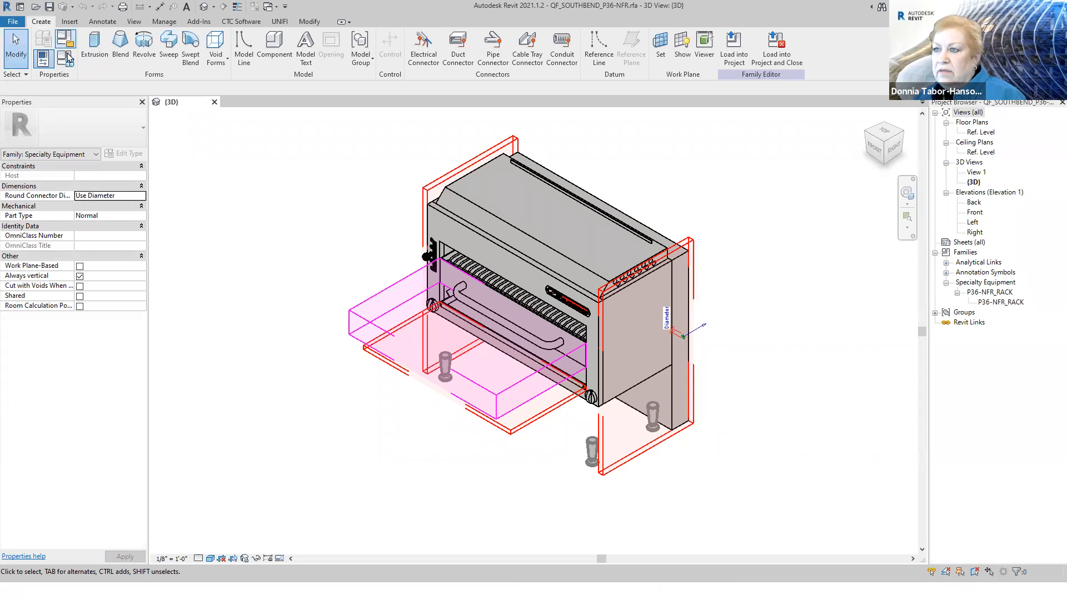
# - Review the broiler family's parameters in Family Types, from Constraints down to Identity Data, and close the dialog
pyautogui.press('f')
pyautogui.press('t')
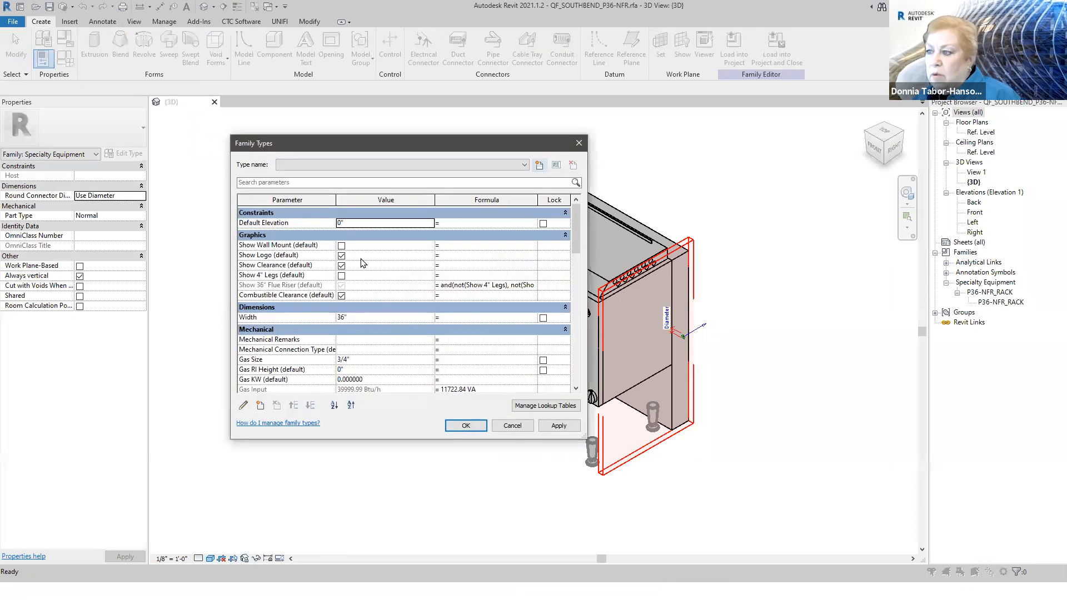
pyautogui.scroll(-3, 303, 259)
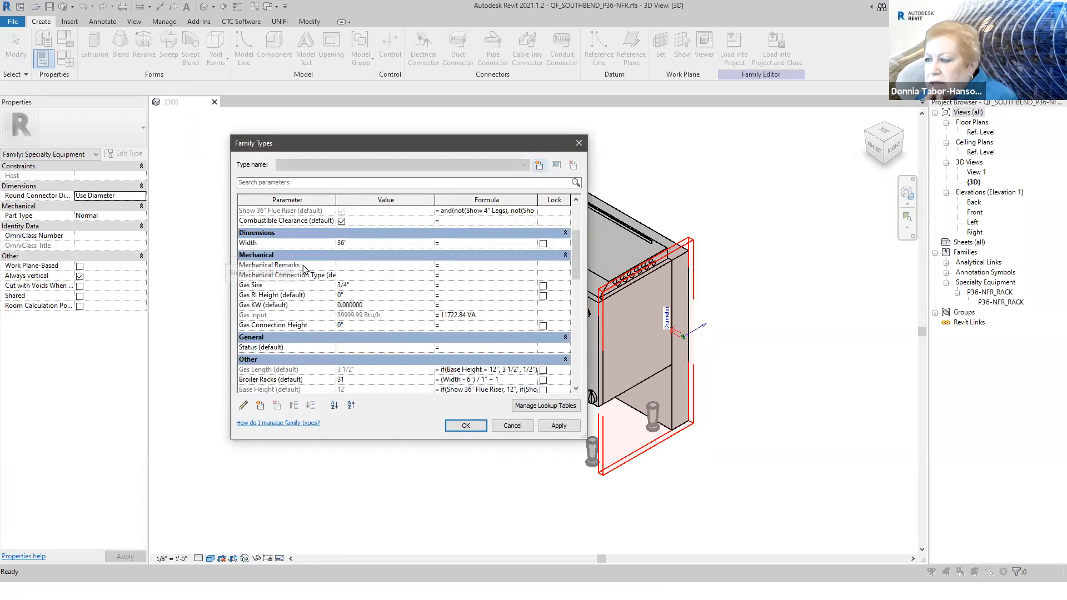
pyautogui.scroll(-3, 295, 290)
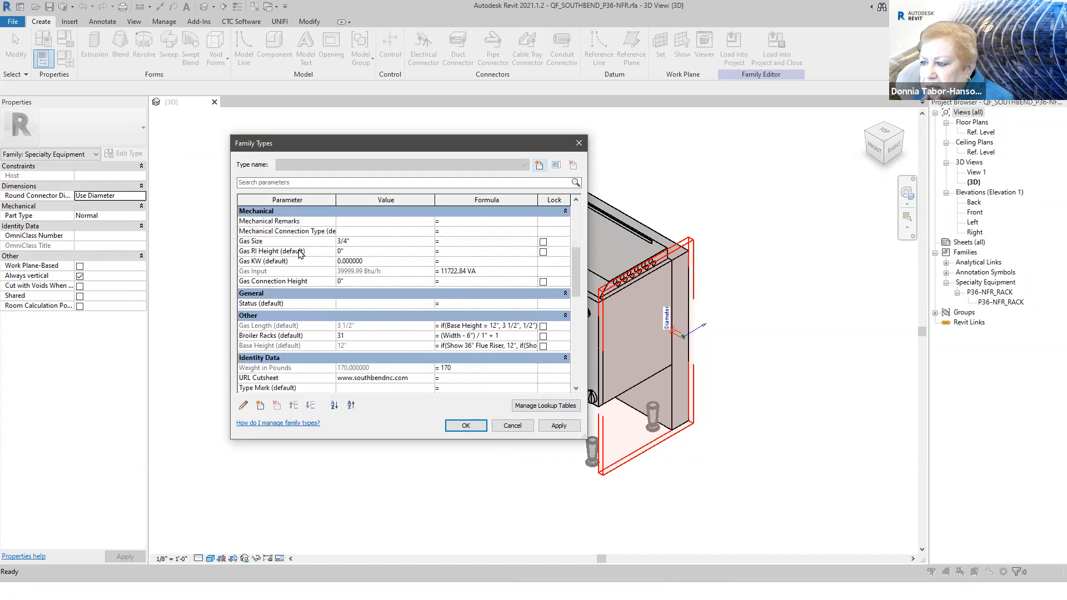
pyautogui.scroll(-3, 298, 285)
pyautogui.scroll(-3, 387, 355)
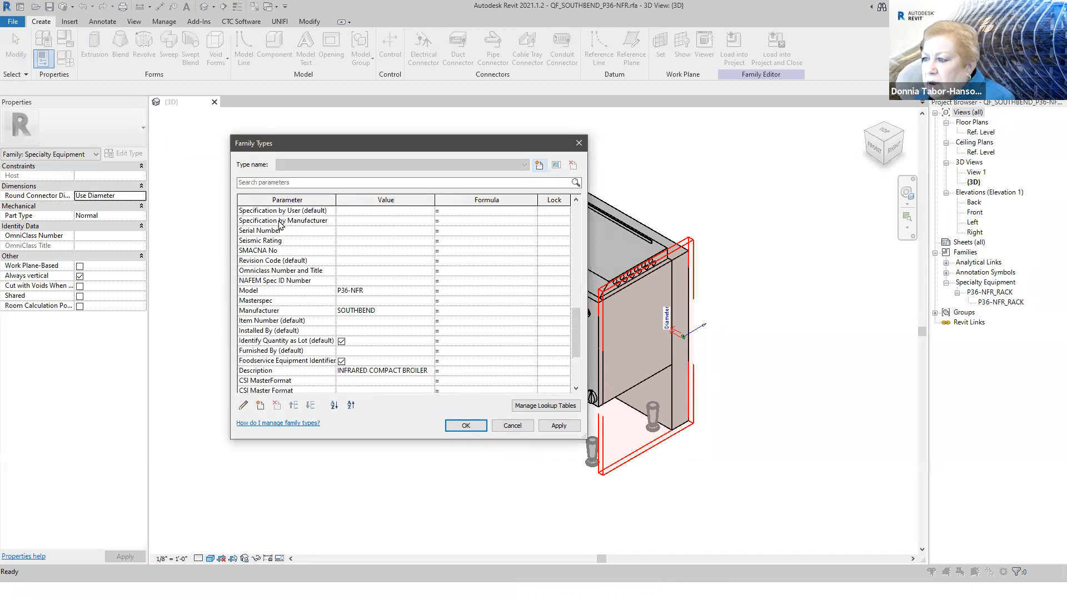
pyautogui.click(465, 426)
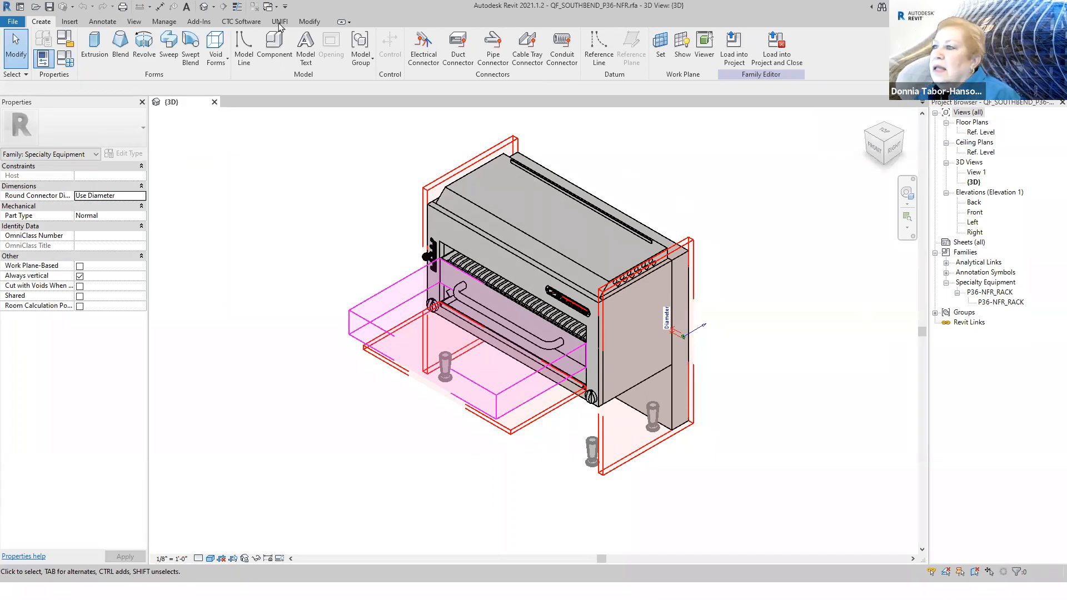
# - Launch Dynamo and review the parameter names, groups and instance settings in the All Parameters.xlsx workbook
pyautogui.click(163, 22)
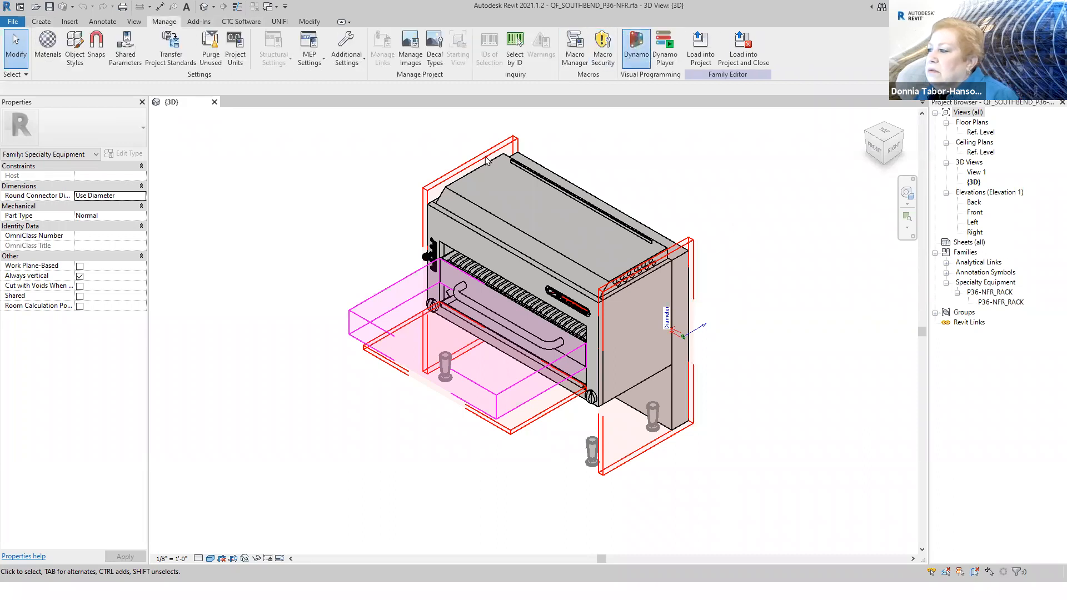
pyautogui.click(630, 36)
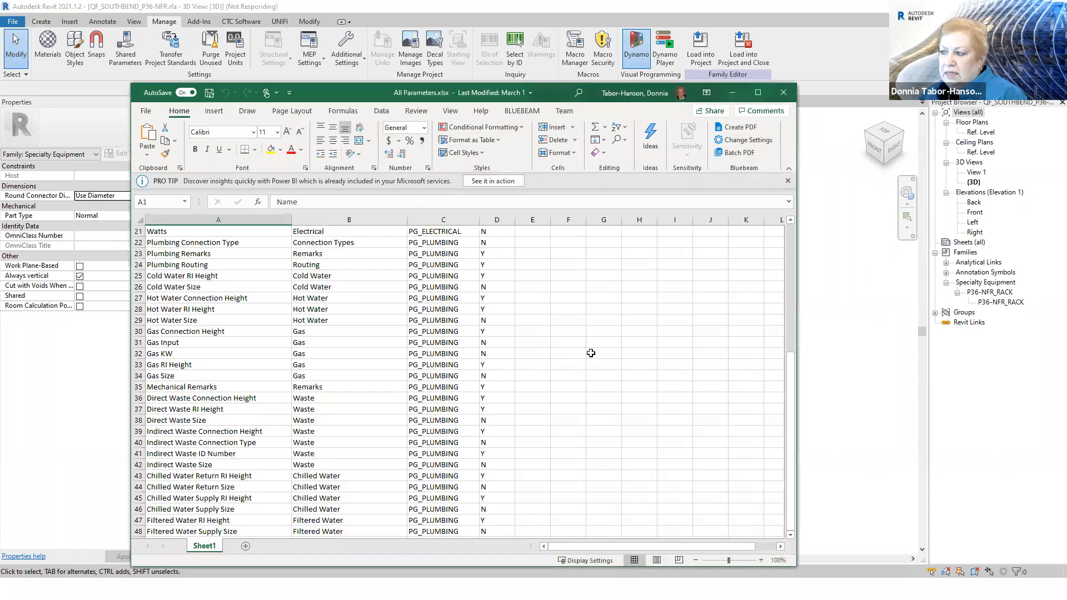
pyautogui.scroll(7, 305, 325)
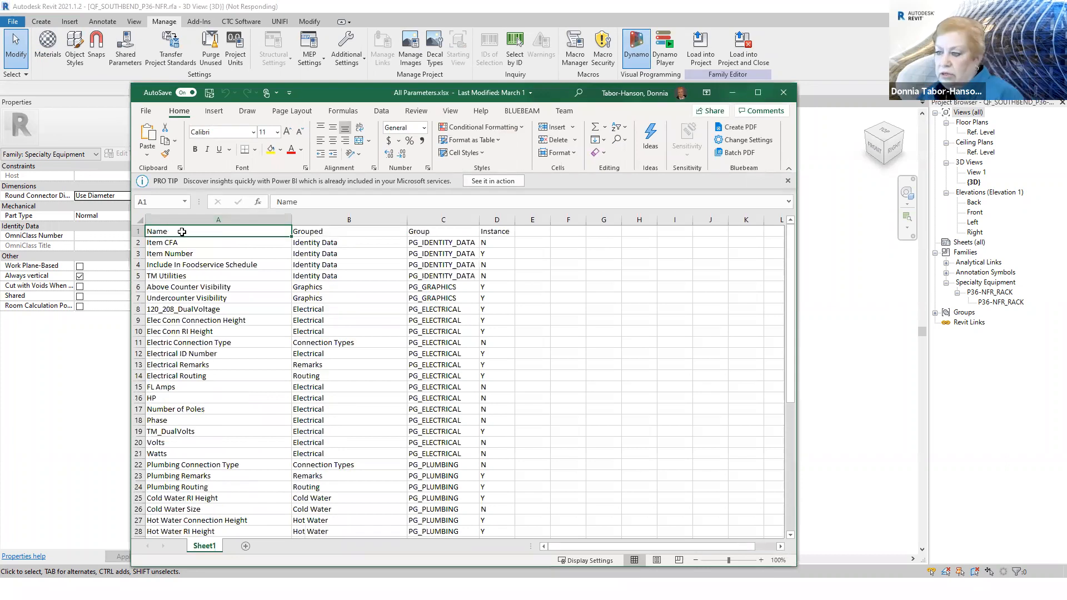
pyautogui.scroll(-9, 242, 355)
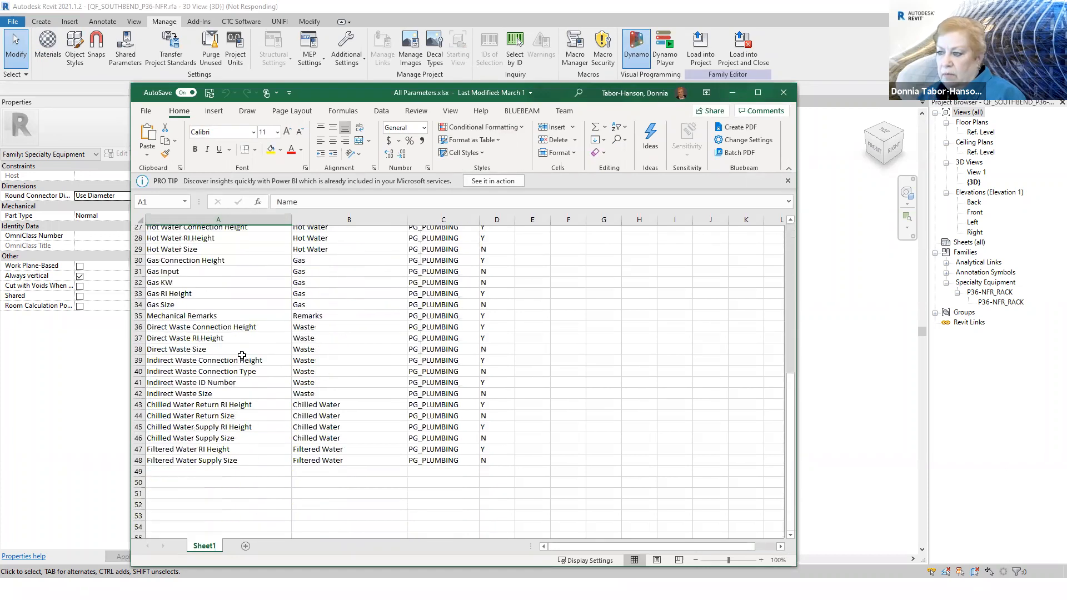
pyautogui.scroll(9, 243, 354)
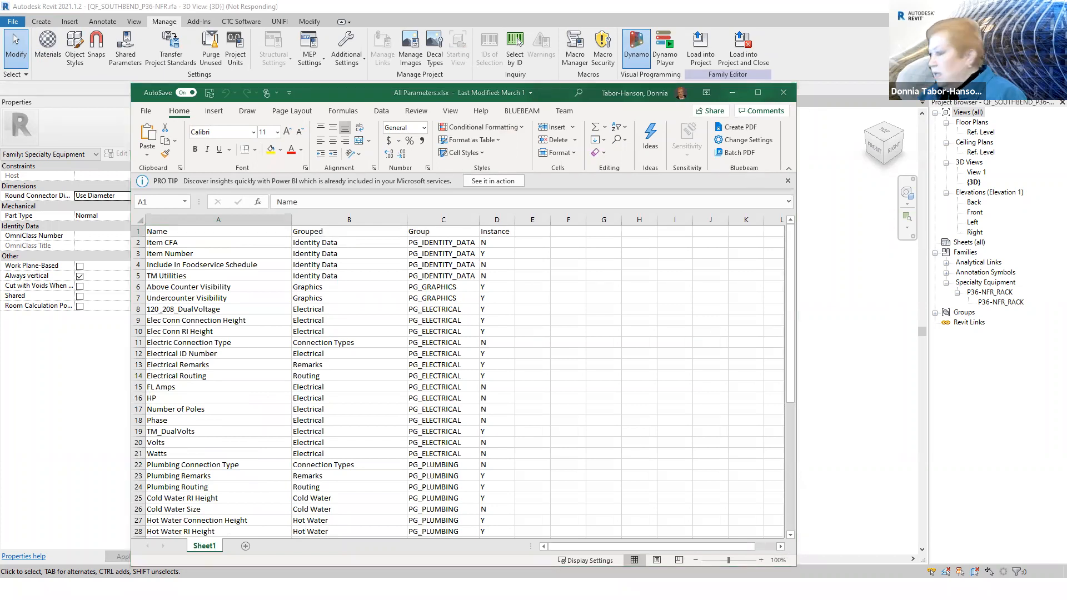
# - Switch to the All Parameters_2020.xlsx workbook and examine its shared parameter names, types, groups, and instance and reporting columns
pyautogui.hotkey('alt', 'Tab')
pyautogui.scroll(6, 204, 301)
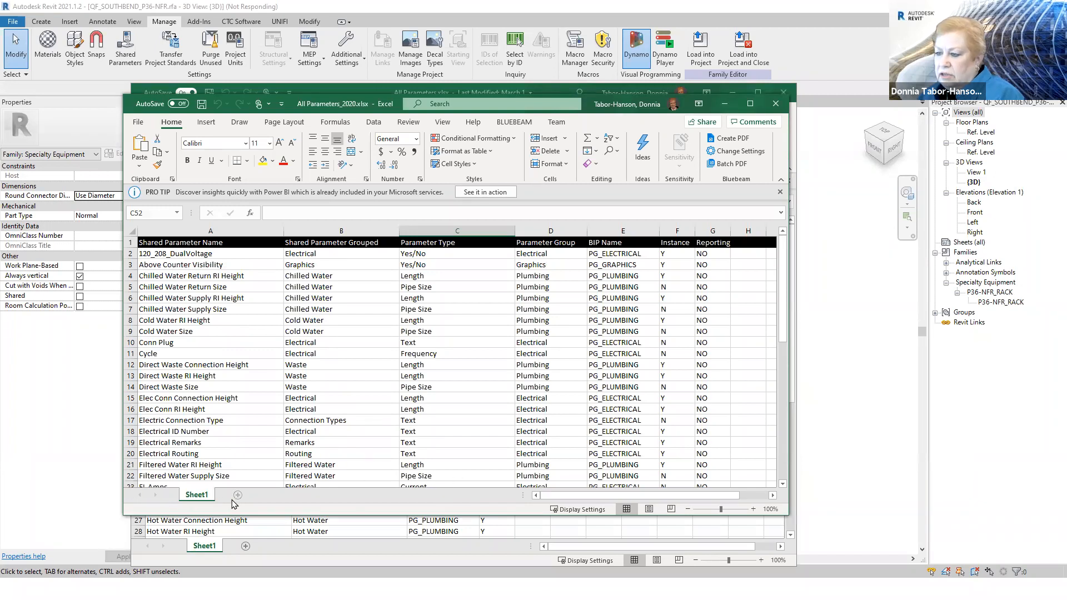
pyautogui.scroll(-13, 406, 367)
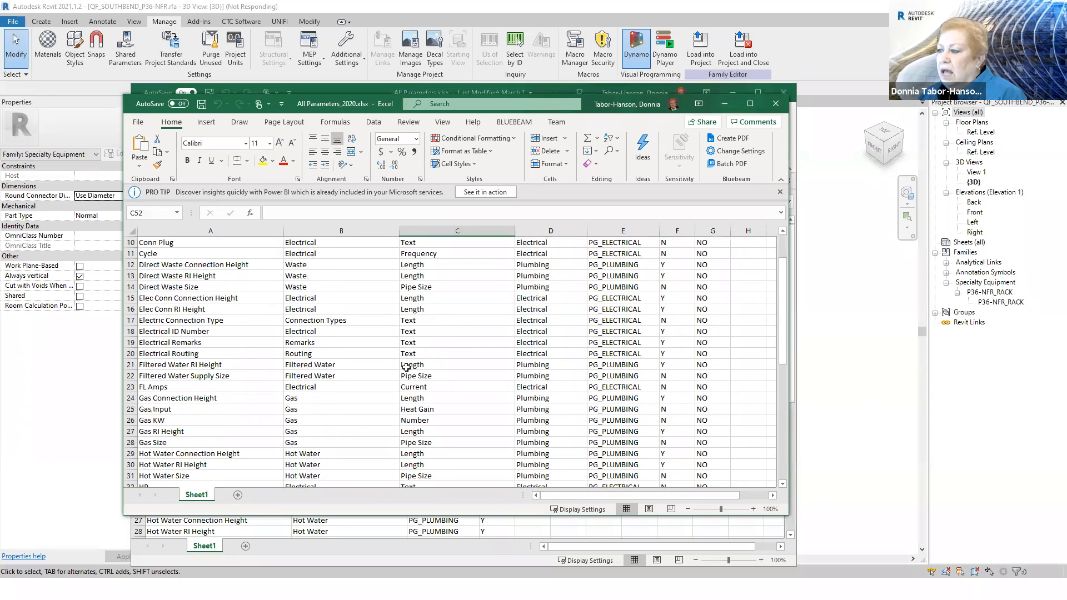
pyautogui.scroll(9, 417, 394)
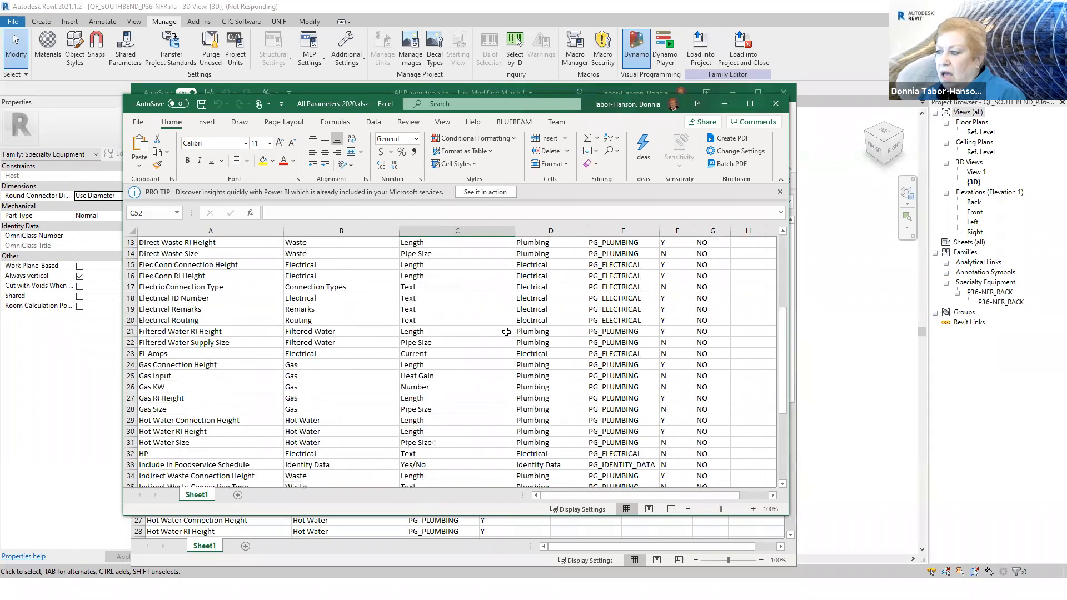
pyautogui.scroll(4, 571, 330)
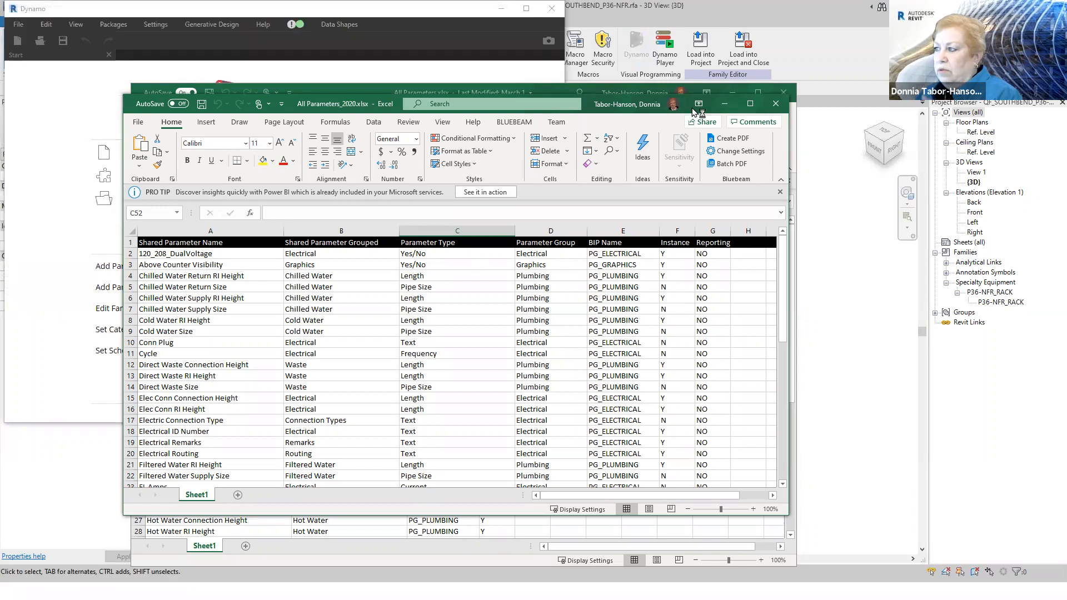
# - Minimize both parameter workbooks and move the Dynamo window clear of the screen's edge
pyautogui.click(724, 104)
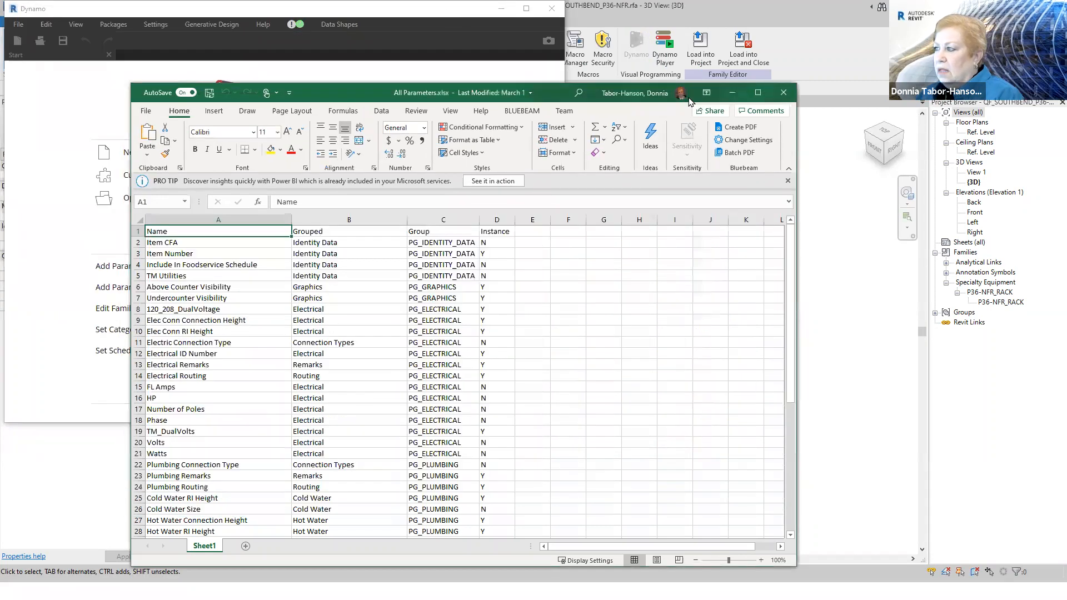
pyautogui.click(732, 92)
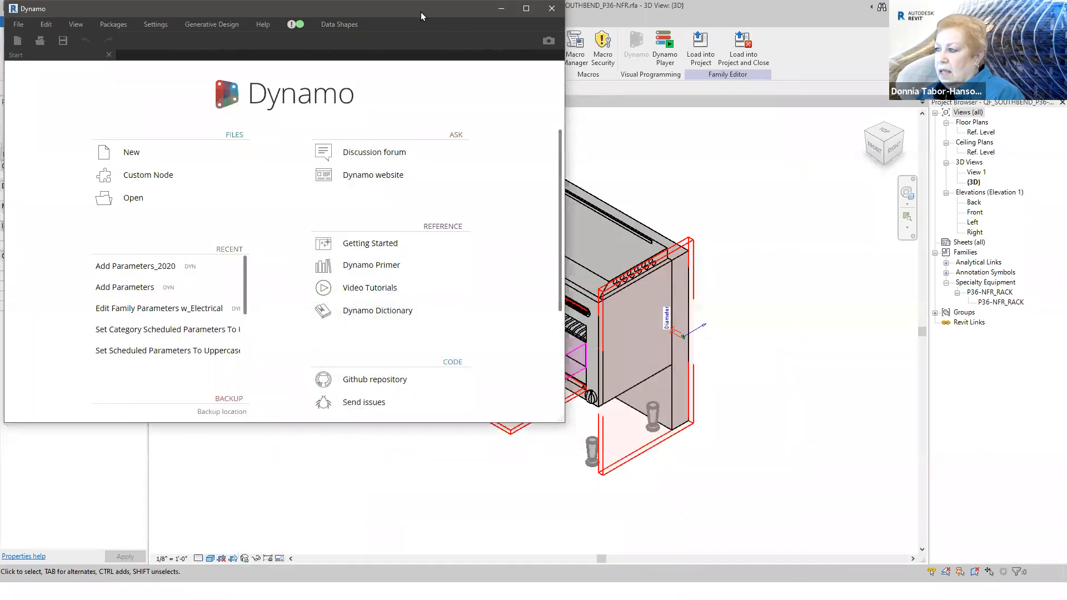
pyautogui.moveTo(421, 11); pyautogui.dragTo(642, 61)
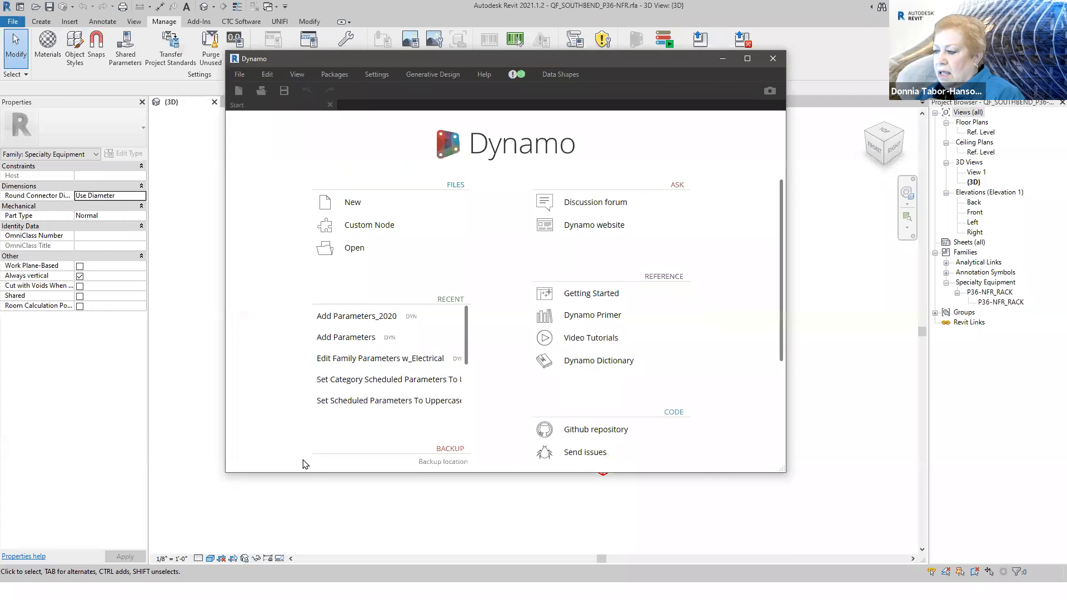
# - Examine the Inputs, Excel Data and Add Parameters groups of the recent Add Parameters_2020 graph, and close the graph
pyautogui.click(359, 320)
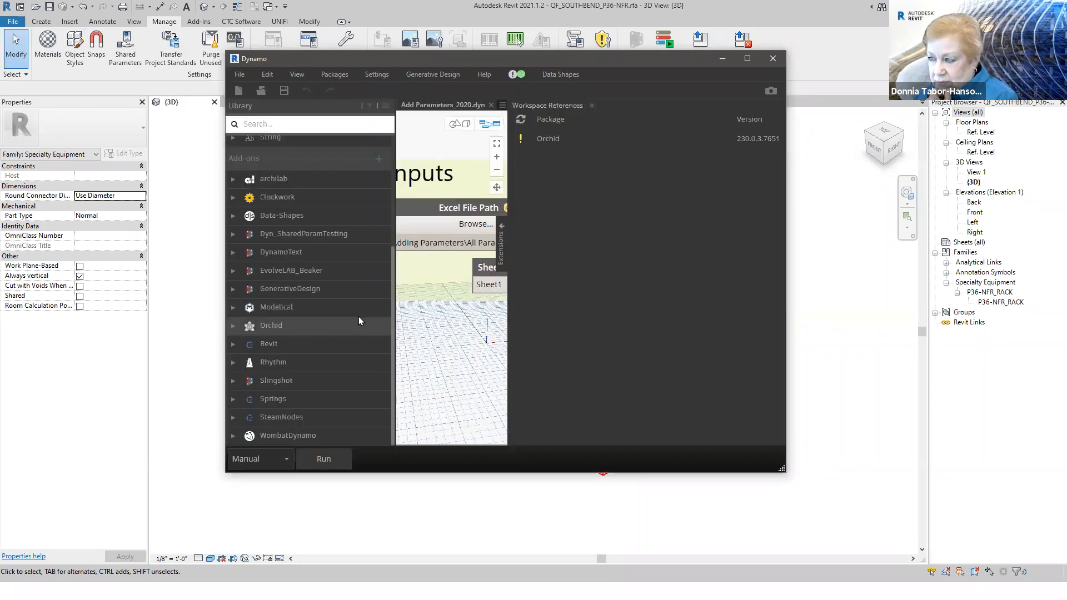
pyautogui.click(503, 238)
pyautogui.scroll(-5, 444, 356)
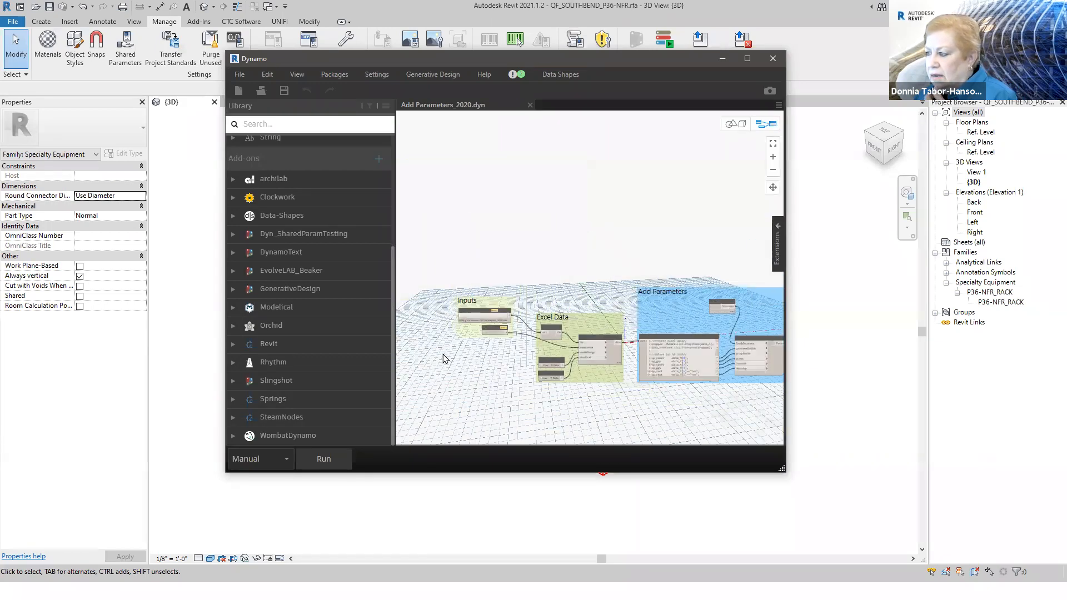
pyautogui.scroll(-1, 443, 366)
pyautogui.scroll(2, 604, 394)
pyautogui.scroll(5, 424, 331)
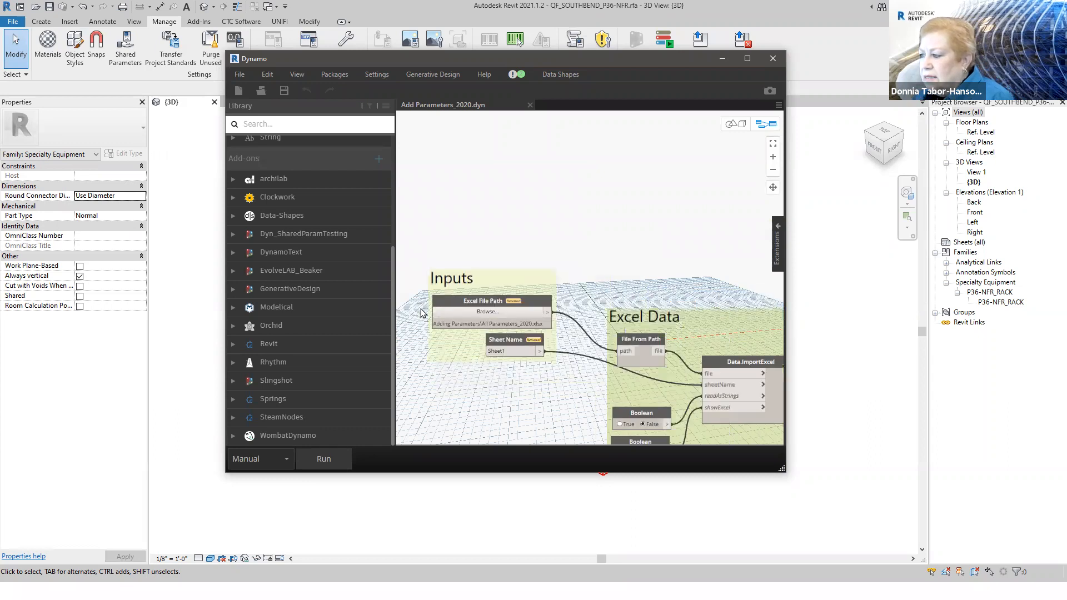
pyautogui.scroll(-3, 450, 245)
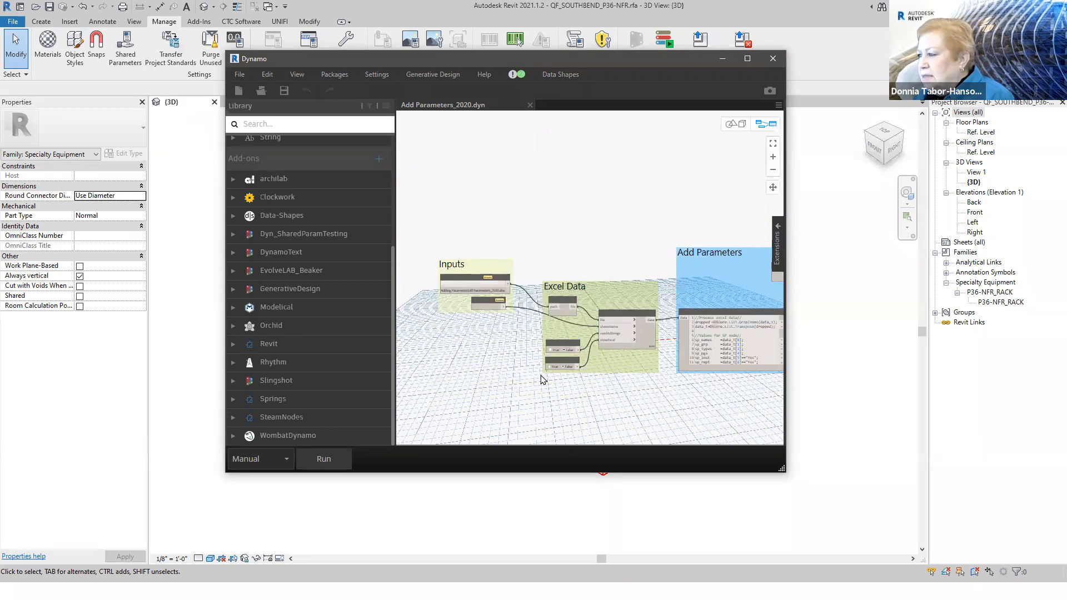
pyautogui.scroll(5, 689, 334)
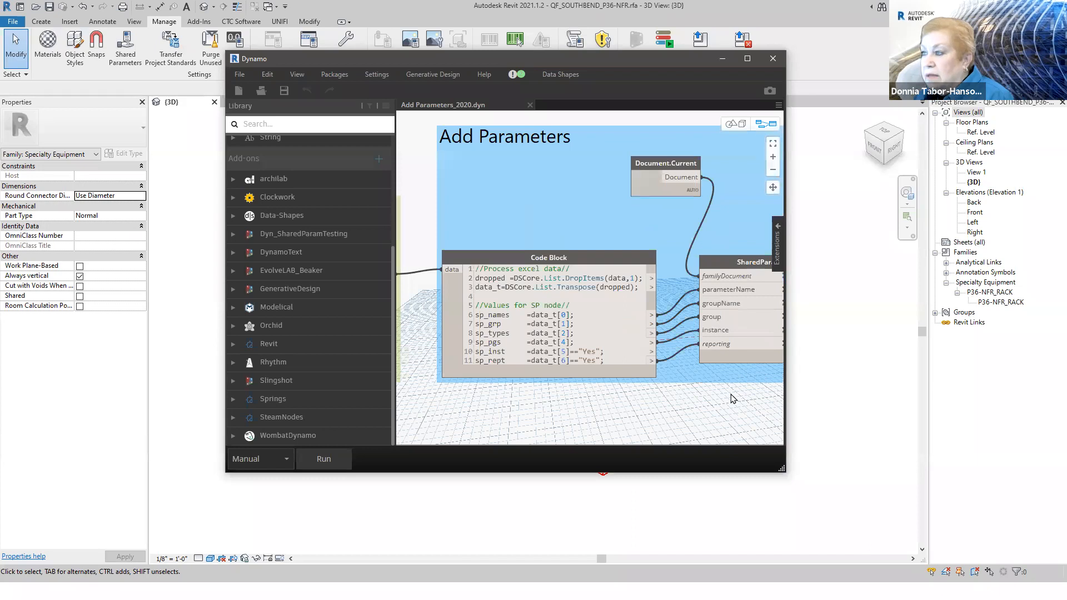
pyautogui.scroll(-5, 733, 399)
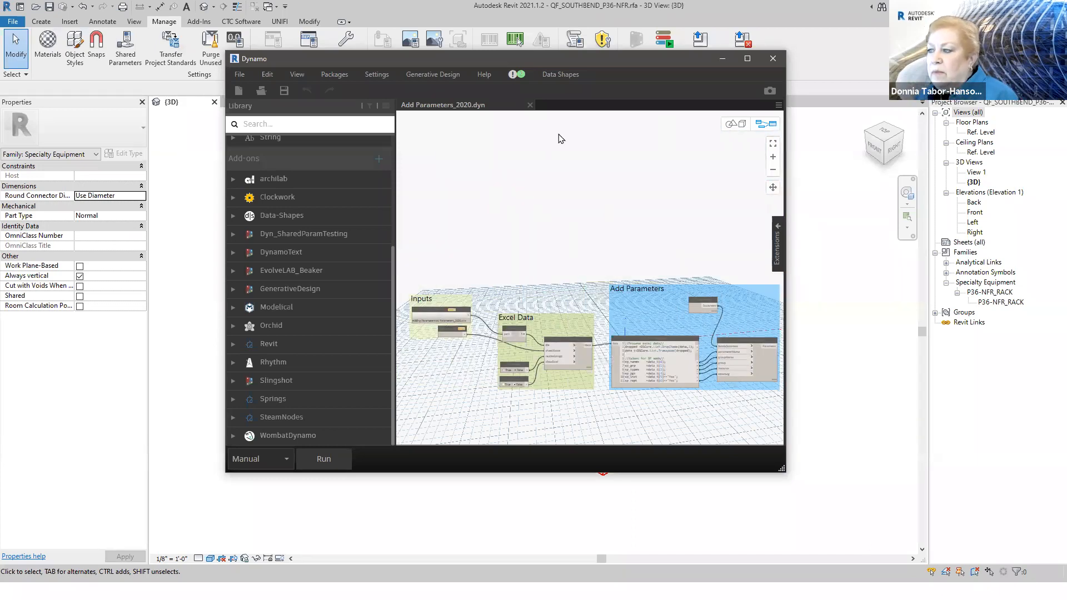
pyautogui.click(530, 105)
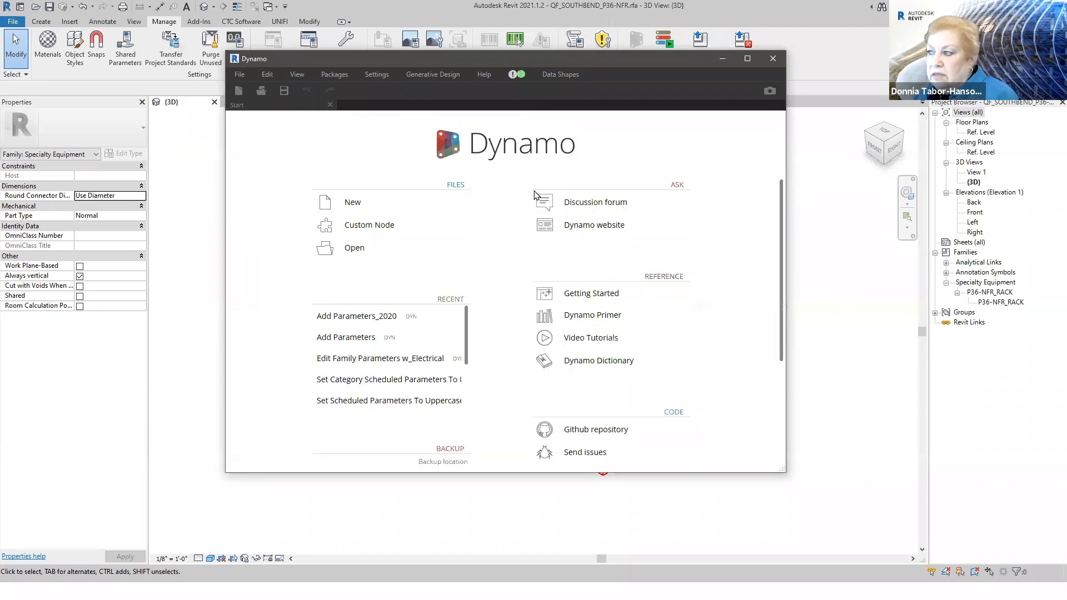
# - Open the recent Add Parameters graph and set its Excel File Path to Gas Parameters.xlsx
pyautogui.click(355, 338)
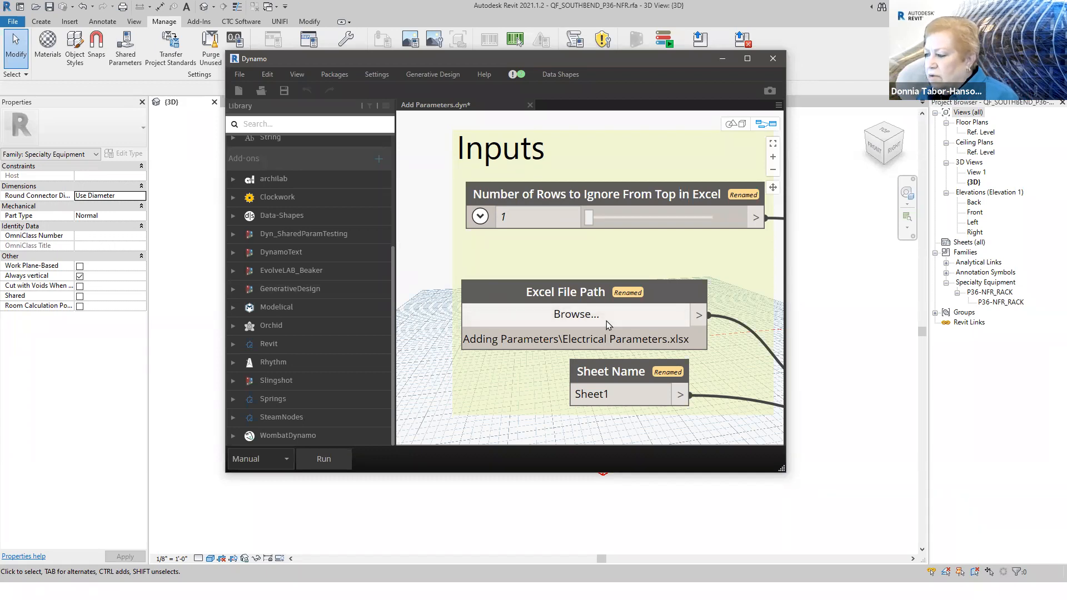
pyautogui.click(590, 315)
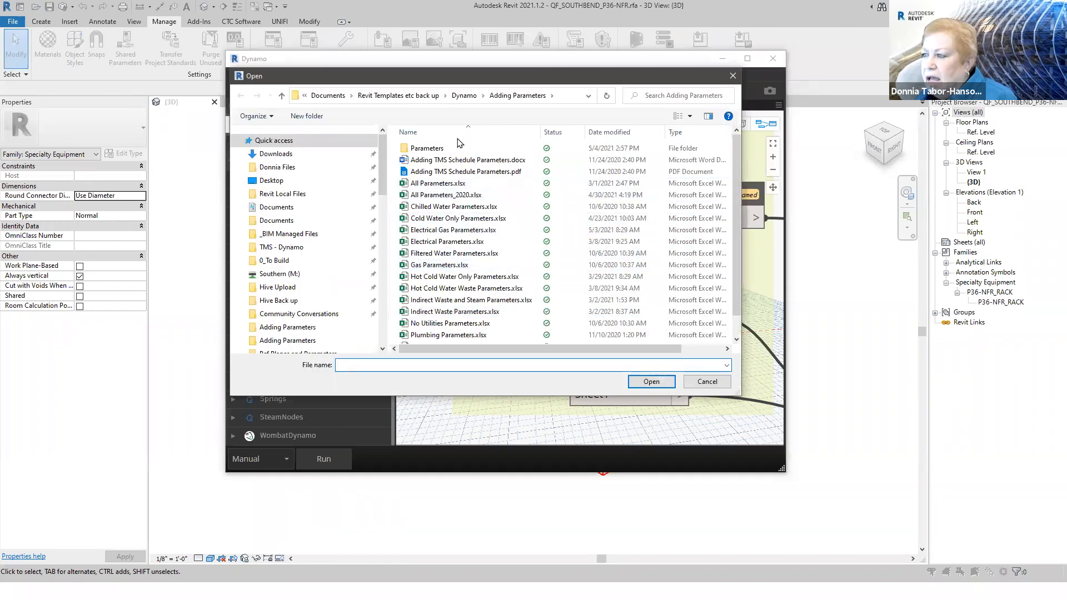
pyautogui.click(419, 265)
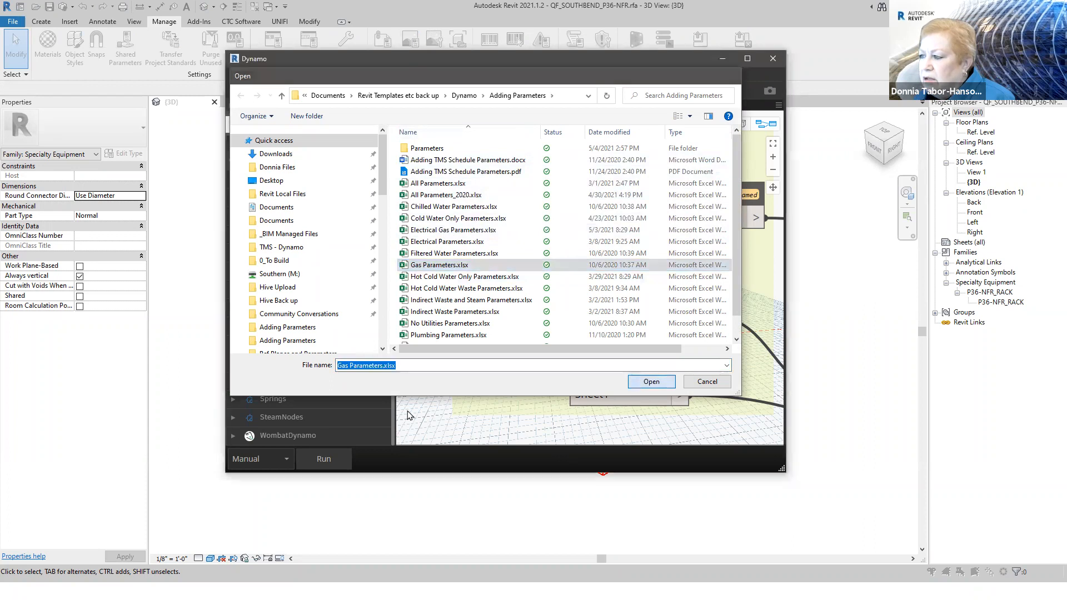
pyautogui.press('Return')
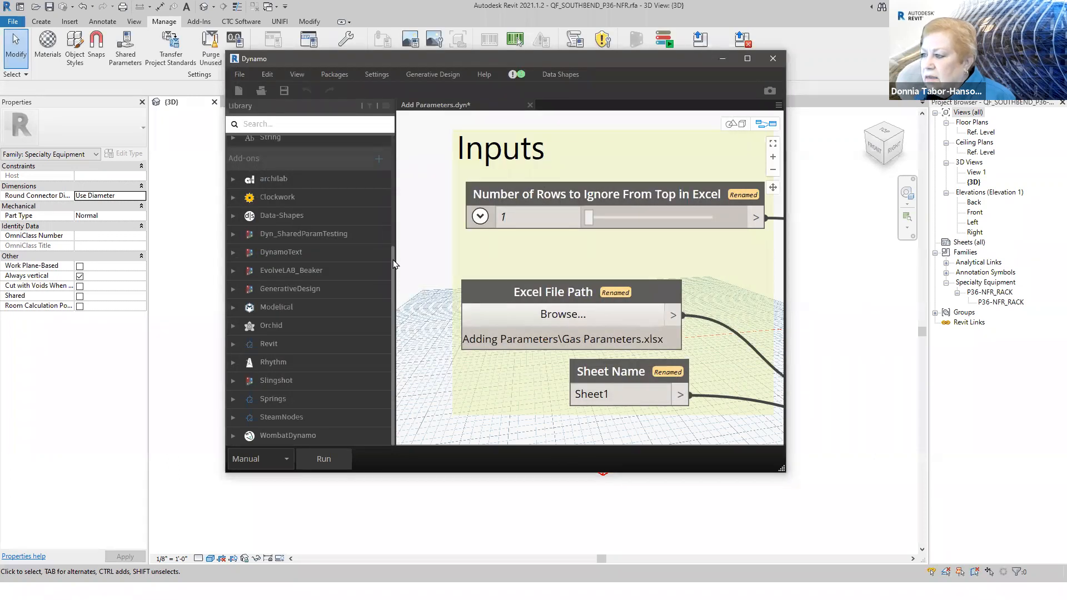
# - Examine the graph's Parameter Group, Shared Param Info, Is Type (Boolean) and Output node groups
pyautogui.scroll(-6, 436, 259)
pyautogui.scroll(2, 562, 285)
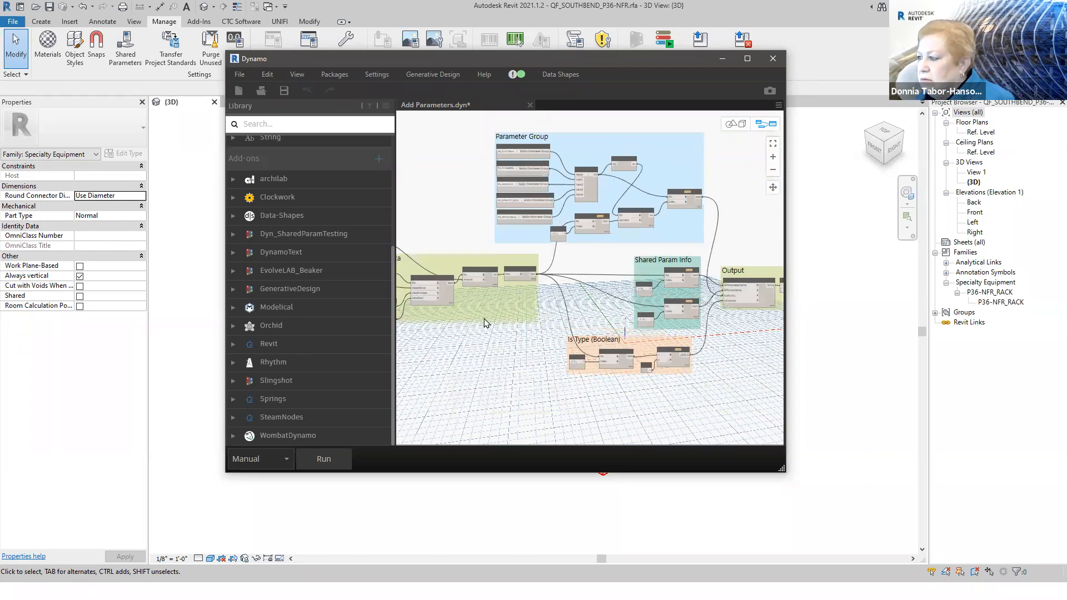
pyautogui.scroll(-2, 552, 351)
pyautogui.scroll(4, 699, 353)
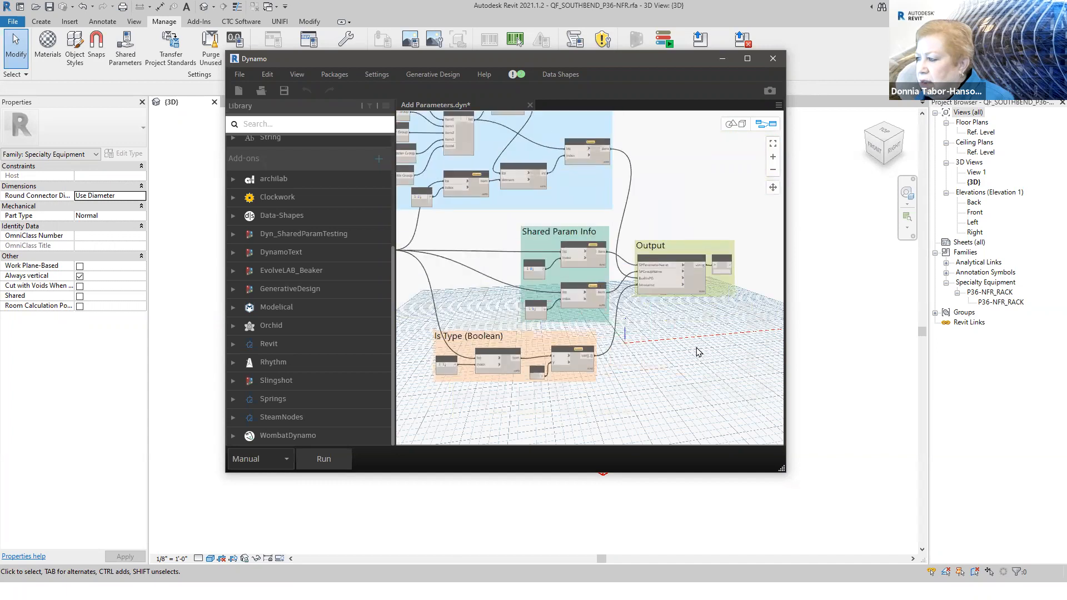
pyautogui.scroll(-4, 463, 323)
pyautogui.scroll(6, 669, 305)
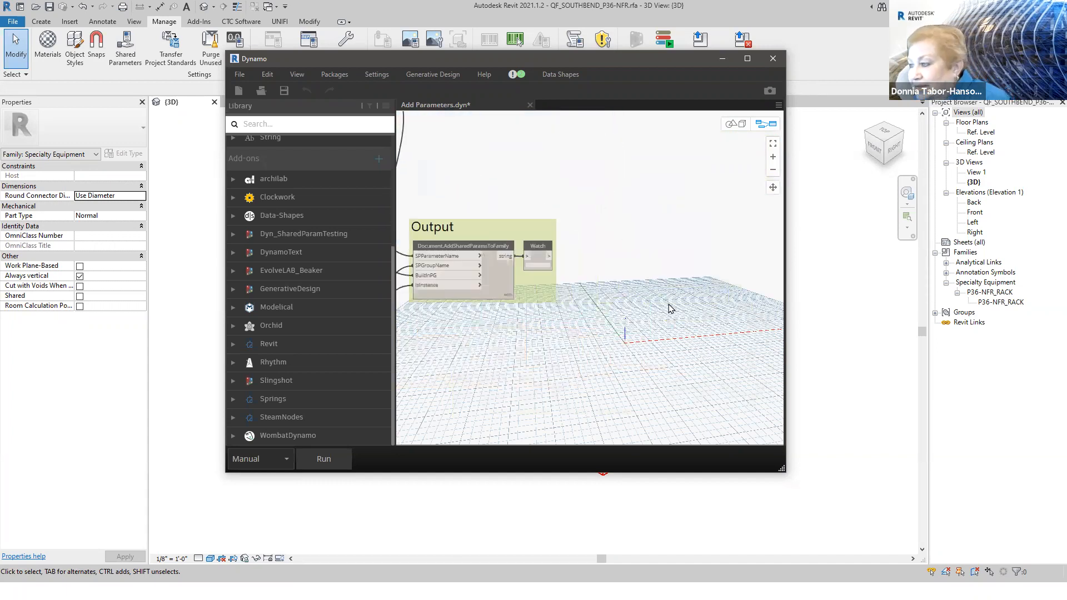
pyautogui.scroll(-2, 599, 338)
pyautogui.scroll(3, 525, 328)
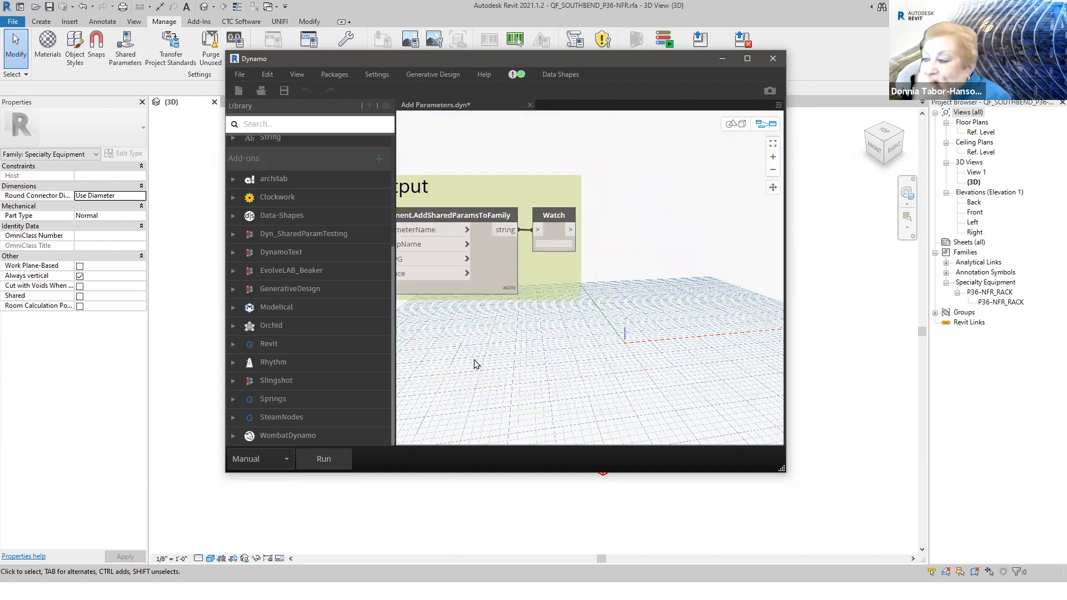
pyautogui.scroll(-1, 496, 356)
# - Run the Add Parameters graph on the open family and inspect the result list in the Output group's Watch node
pyautogui.click(324, 459)
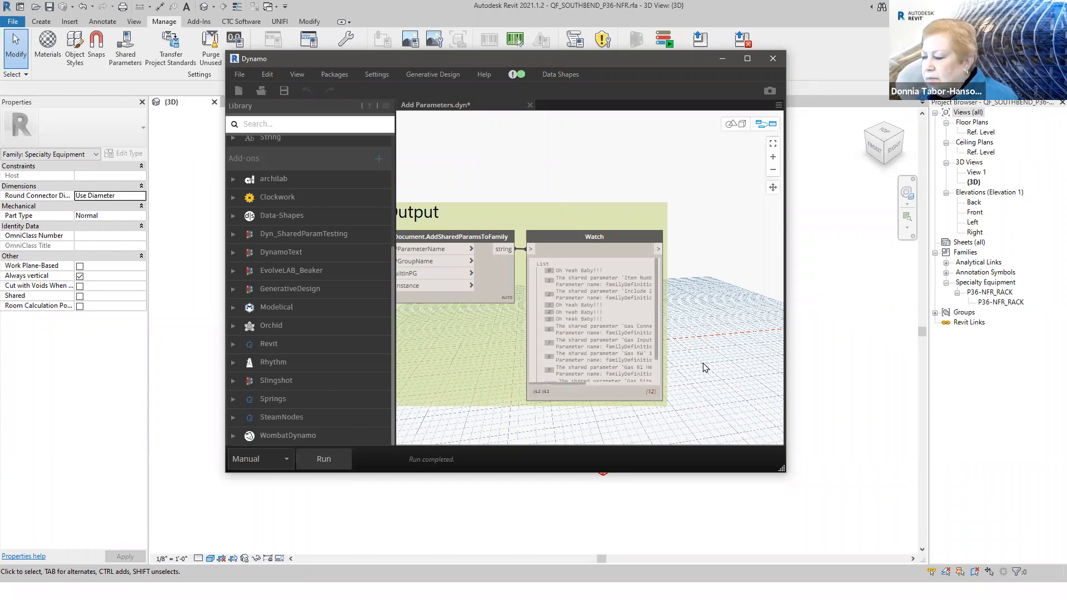
pyautogui.scroll(3, 678, 400)
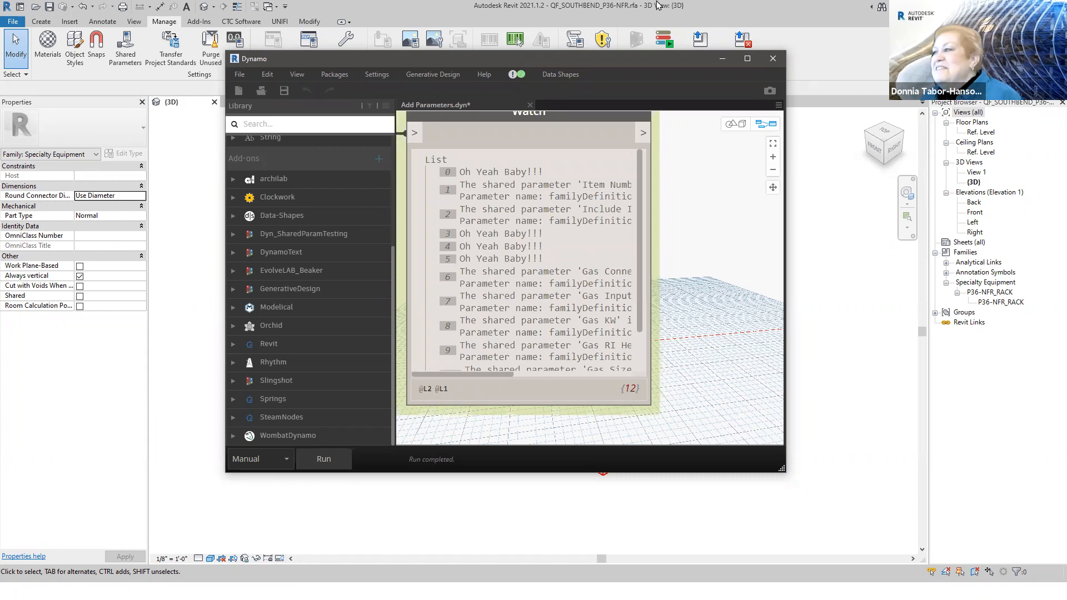
pyautogui.scroll(-3, 722, 223)
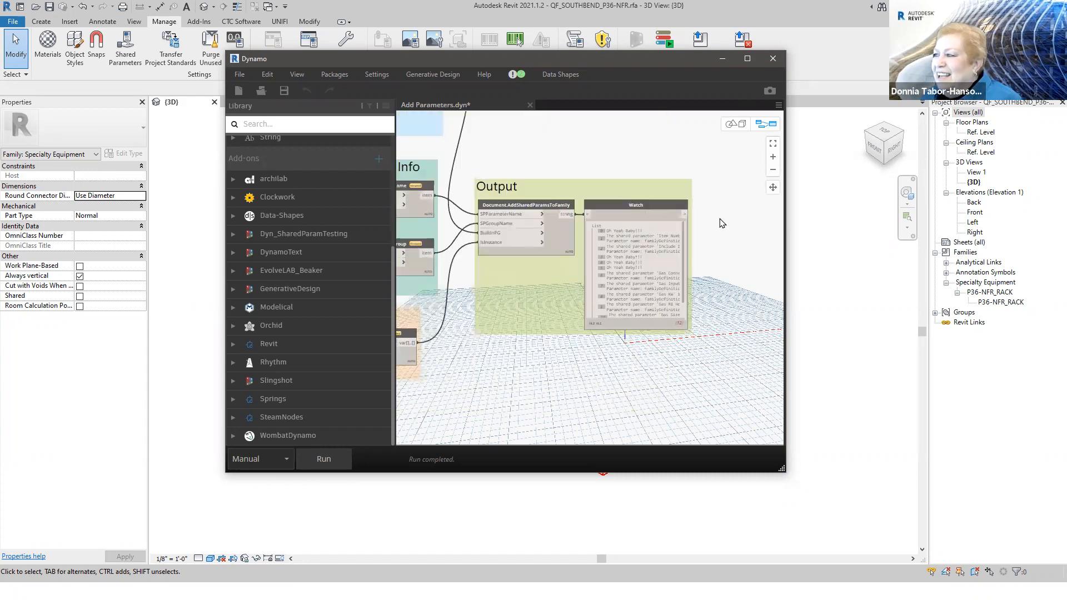
# - Close Dynamo with the Add Parameters graph and return to the open P36-NFR family in Revit
pyautogui.click(764, 58)
pyautogui.click(528, 293)
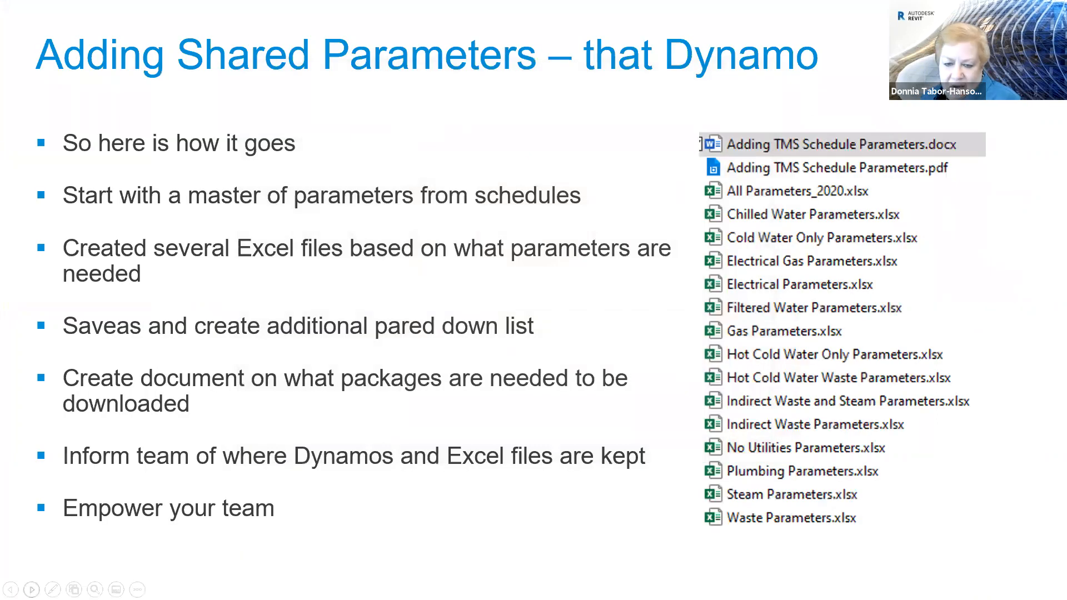
pyautogui.hotkey('alt', 'Tab')
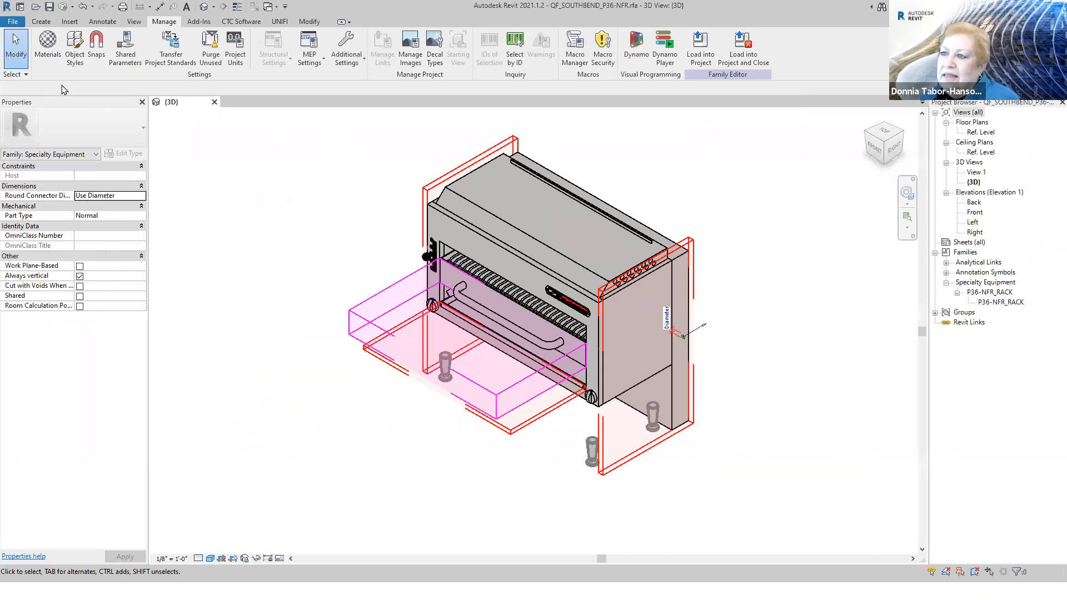
# - Open the family types of the P36-NFR family and set the TM Utilities identity data parameter to 1
pyautogui.click(42, 22)
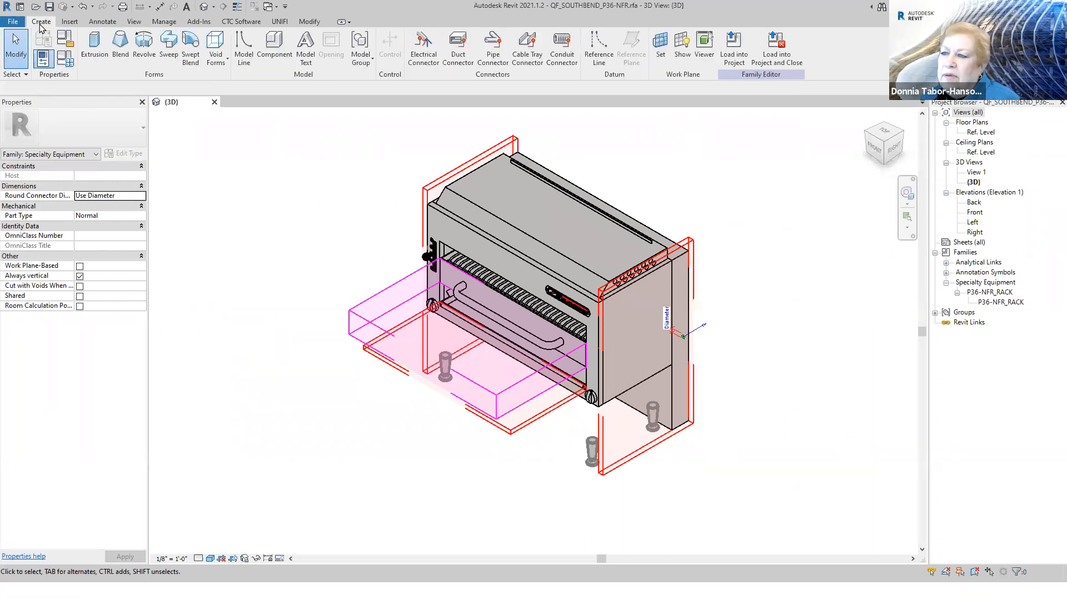
pyautogui.click(66, 61)
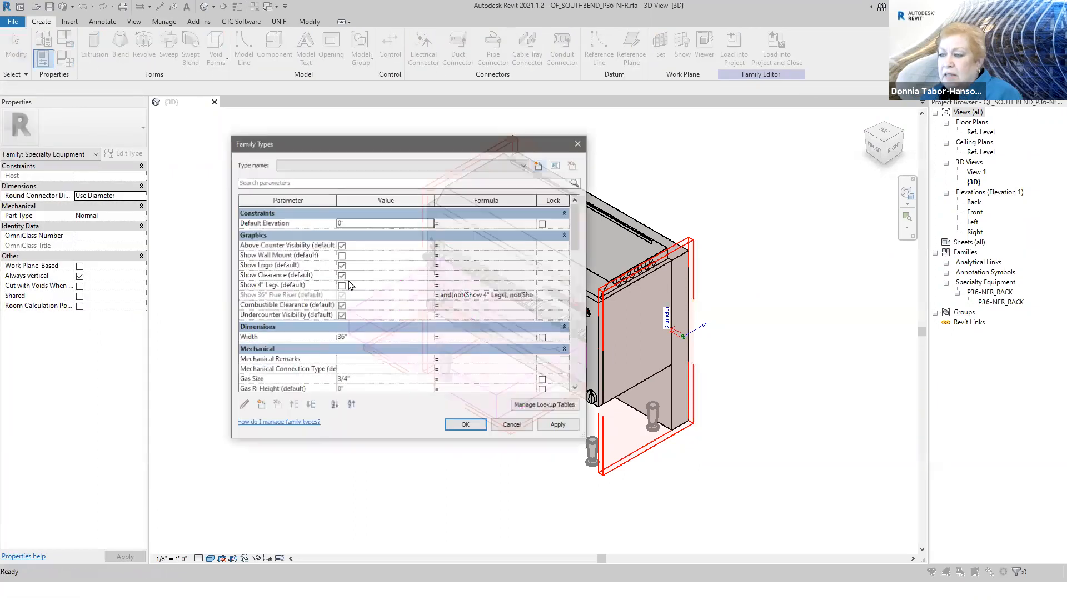
pyautogui.scroll(-10, 428, 358)
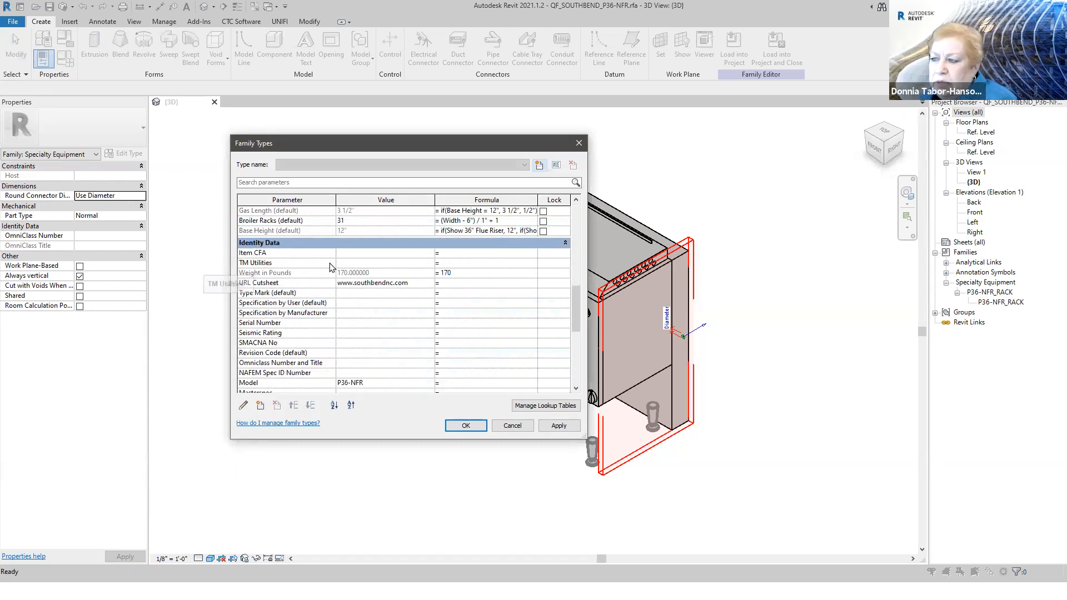
pyautogui.click(355, 262)
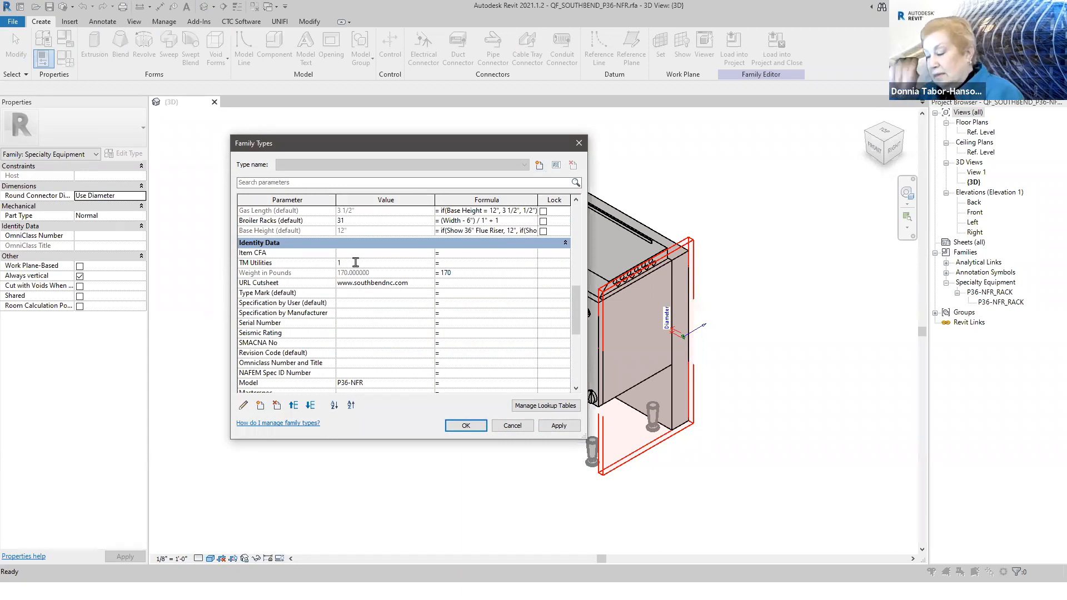
pyautogui.click(366, 325)
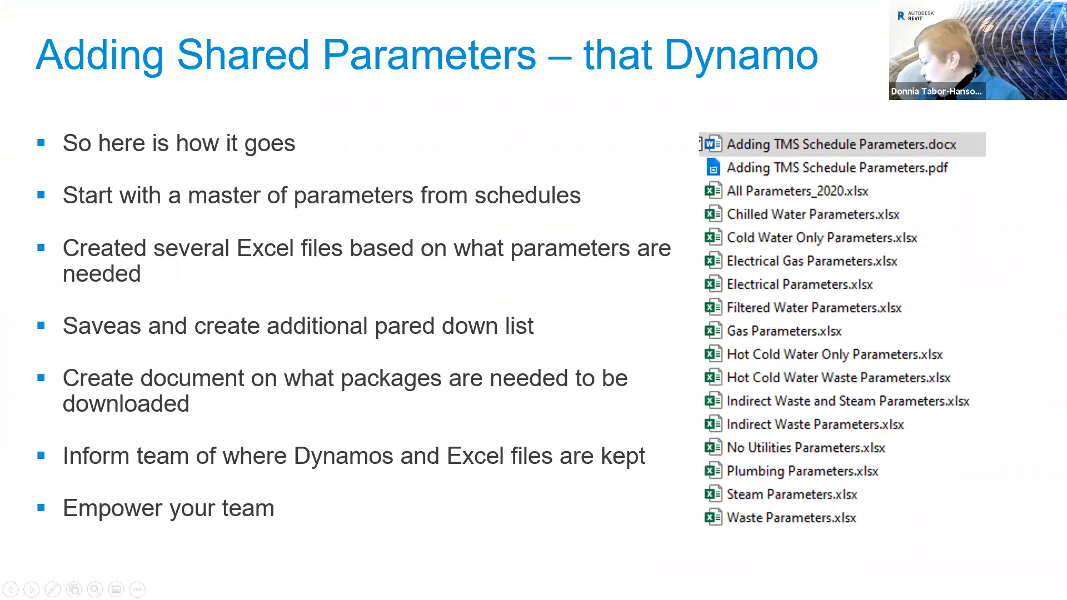
# - Switch to Adding TMS Schedule Parameters.docx in Word and examine the set-up instructions for OrchidForDynamo, the shared parameter file and launching Dynamo
pyautogui.hotkey('alt', 'Tab')
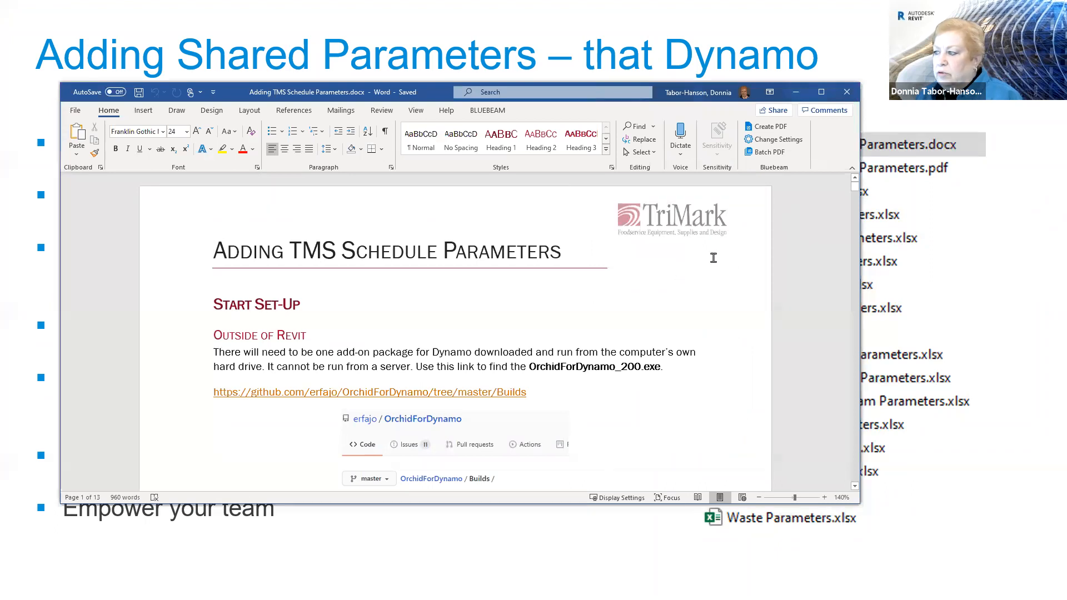
pyautogui.scroll(-3, 242, 327)
pyautogui.scroll(3, 154, 327)
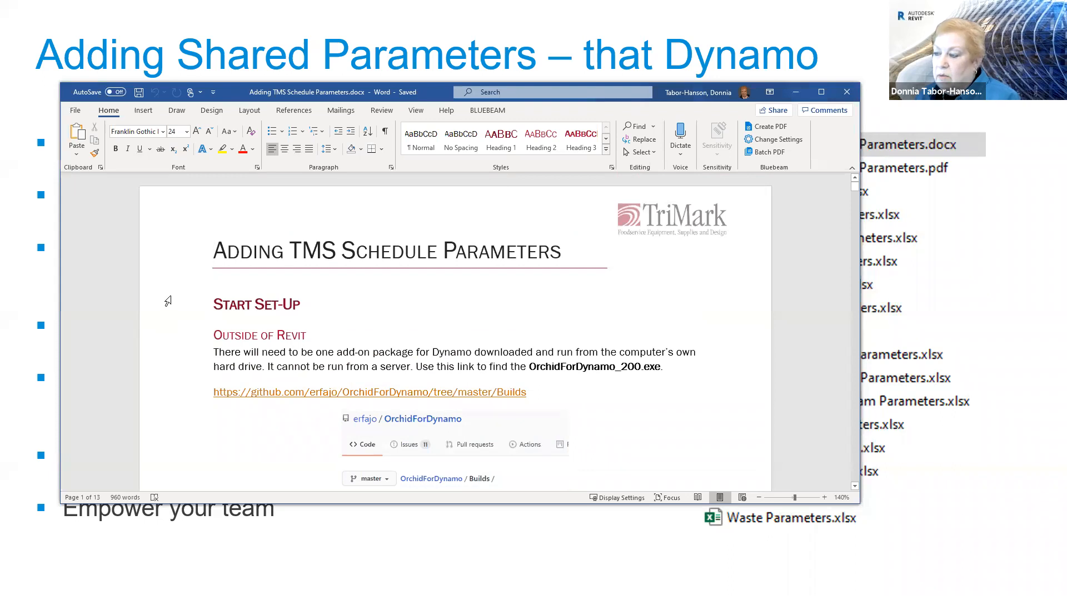
pyautogui.scroll(-8, 458, 301)
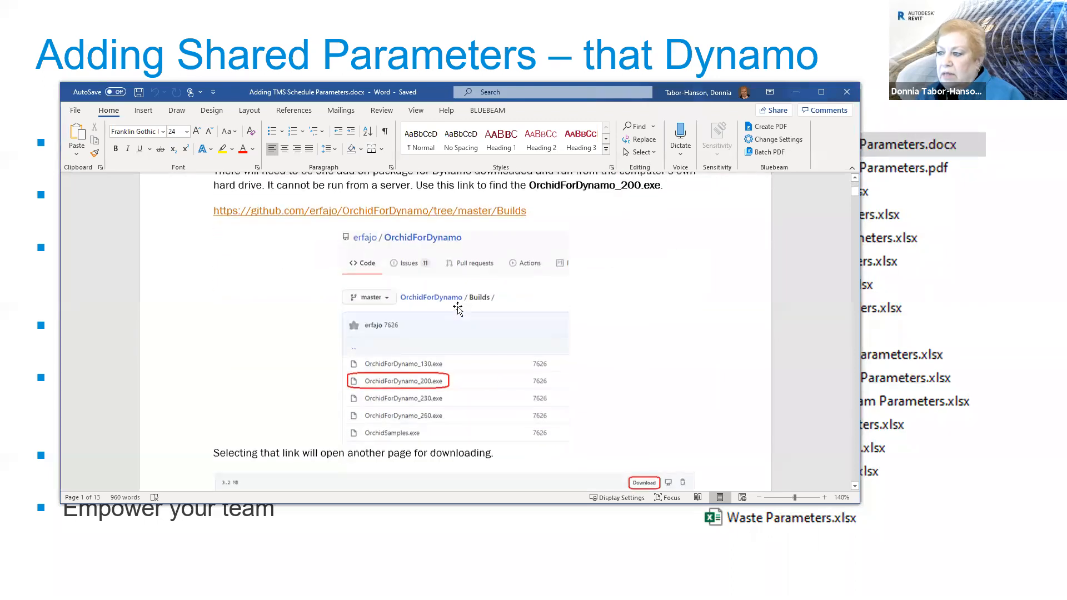
pyautogui.scroll(-10, 457, 315)
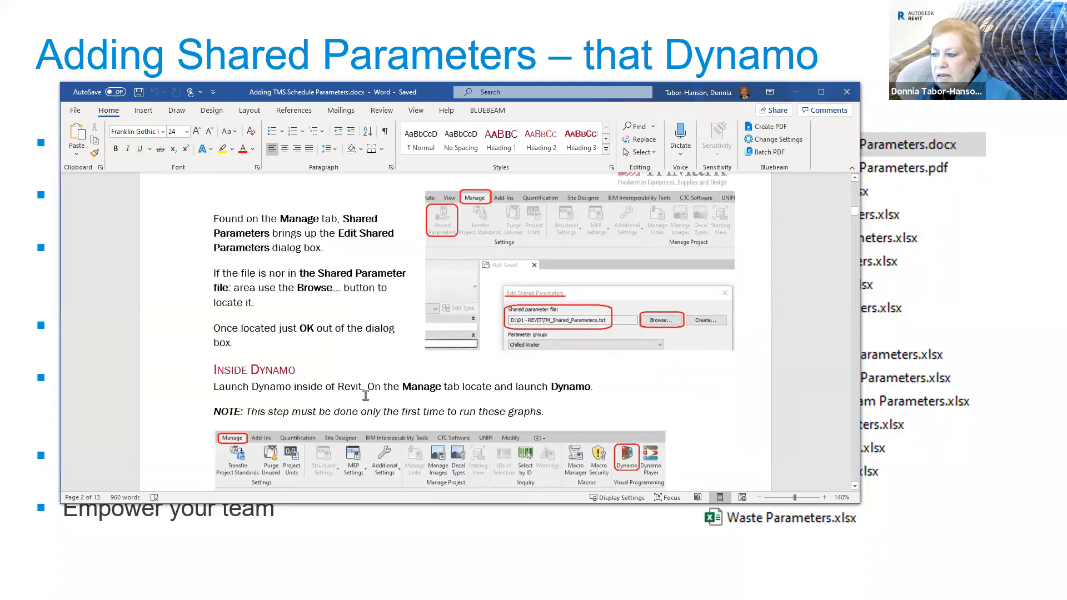
pyautogui.scroll(-10, 365, 395)
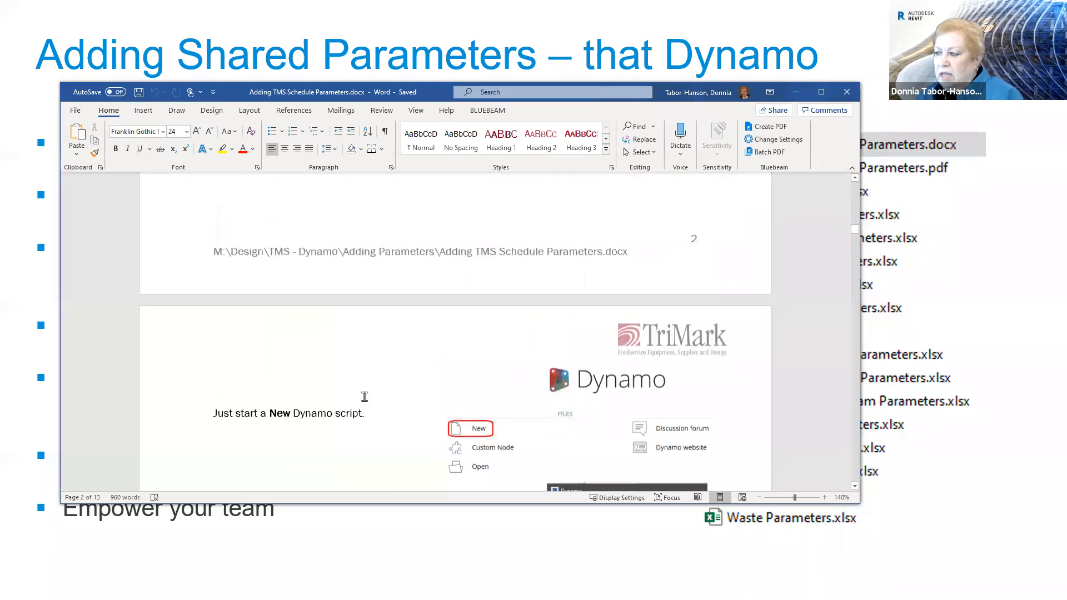